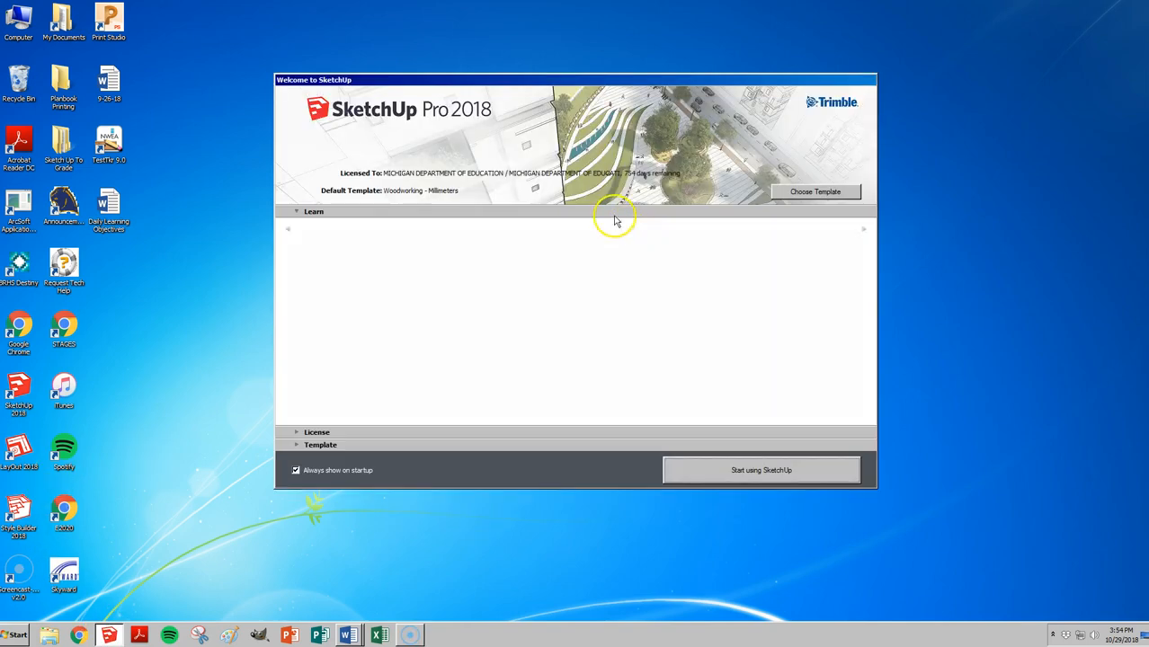
- Start a new model using the Woodworking - Millimeters template
{"action": "left_click", "coordinate": [825, 193]}
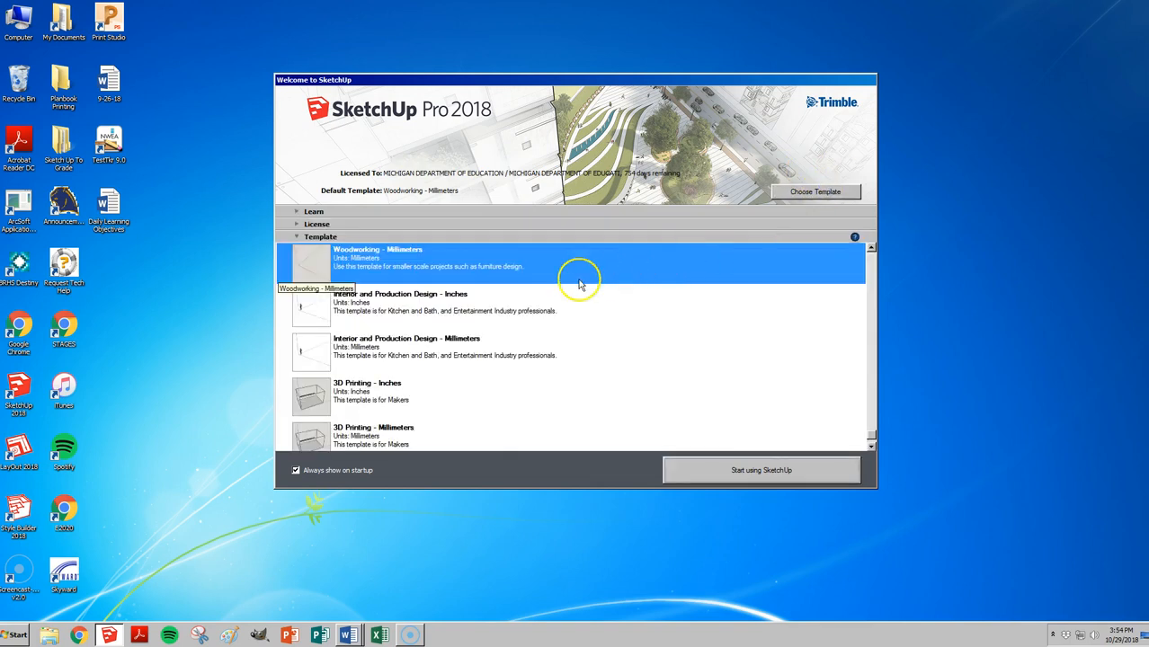
{"action": "scroll", "coordinate": [575, 284], "scroll_direction": "up", "scroll_amount": 1}
{"action": "left_click", "coordinate": [328, 260]}
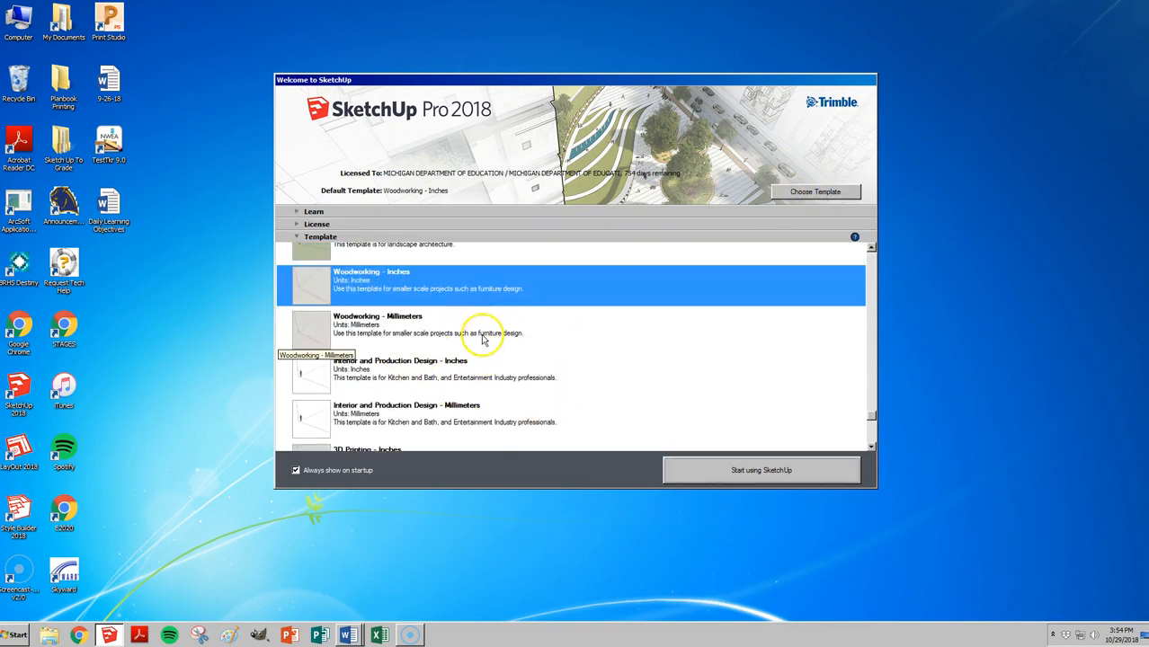
{"action": "scroll", "coordinate": [396, 310], "scroll_direction": "up", "scroll_amount": 1}
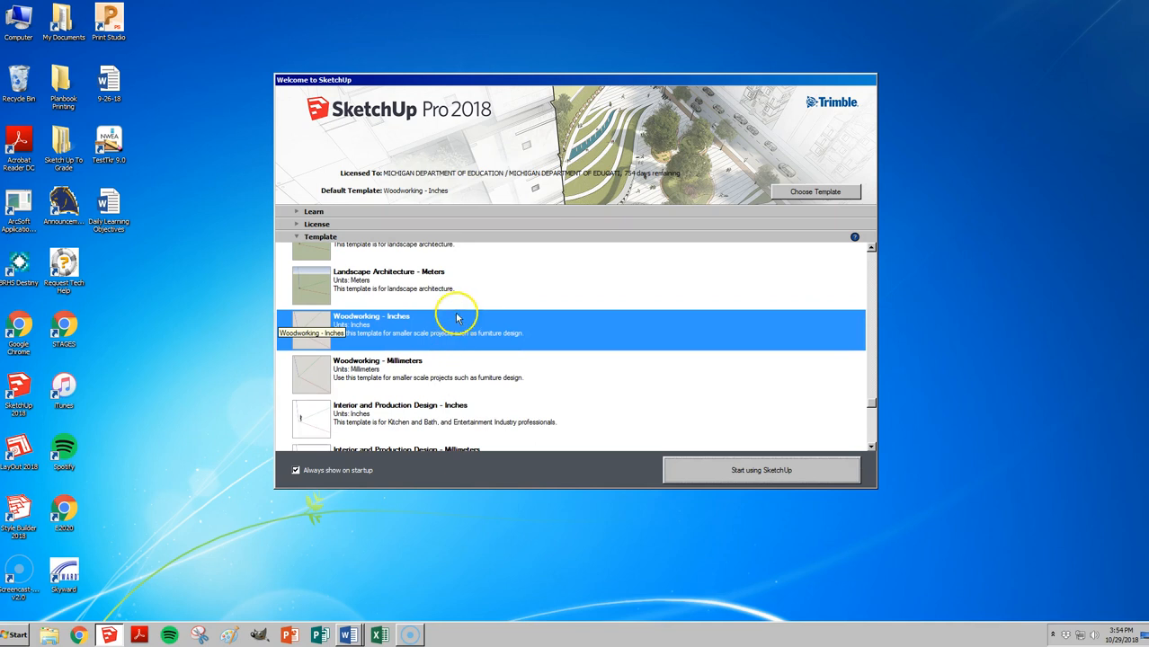
{"action": "left_click", "coordinate": [412, 364]}
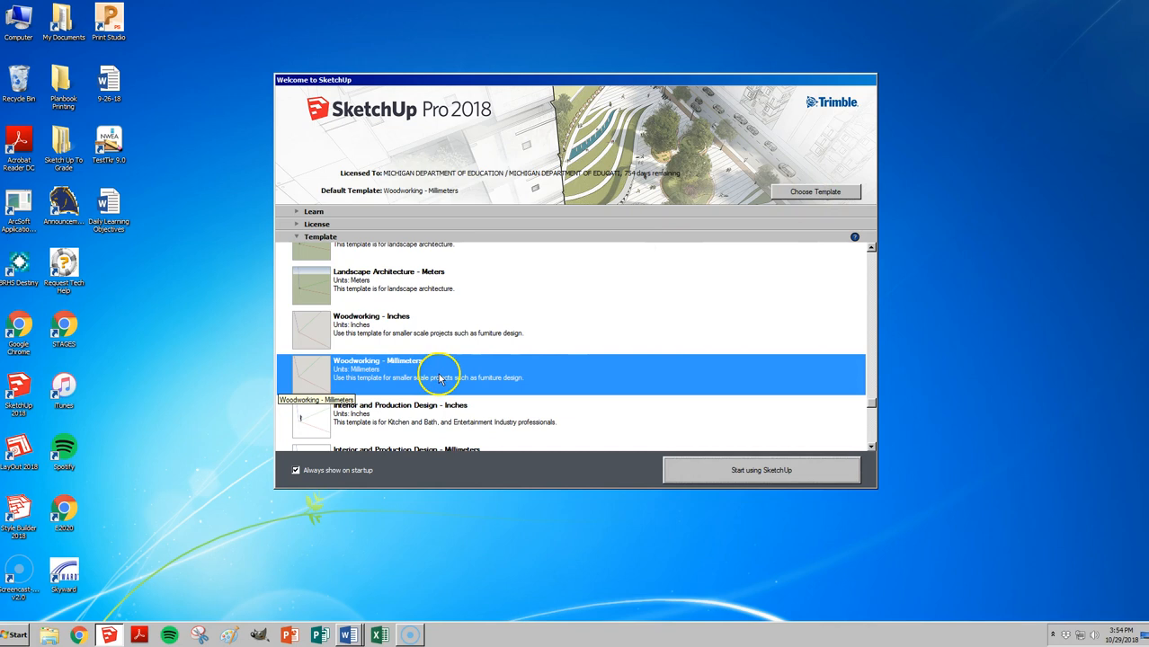
{"action": "left_click", "coordinate": [769, 484]}
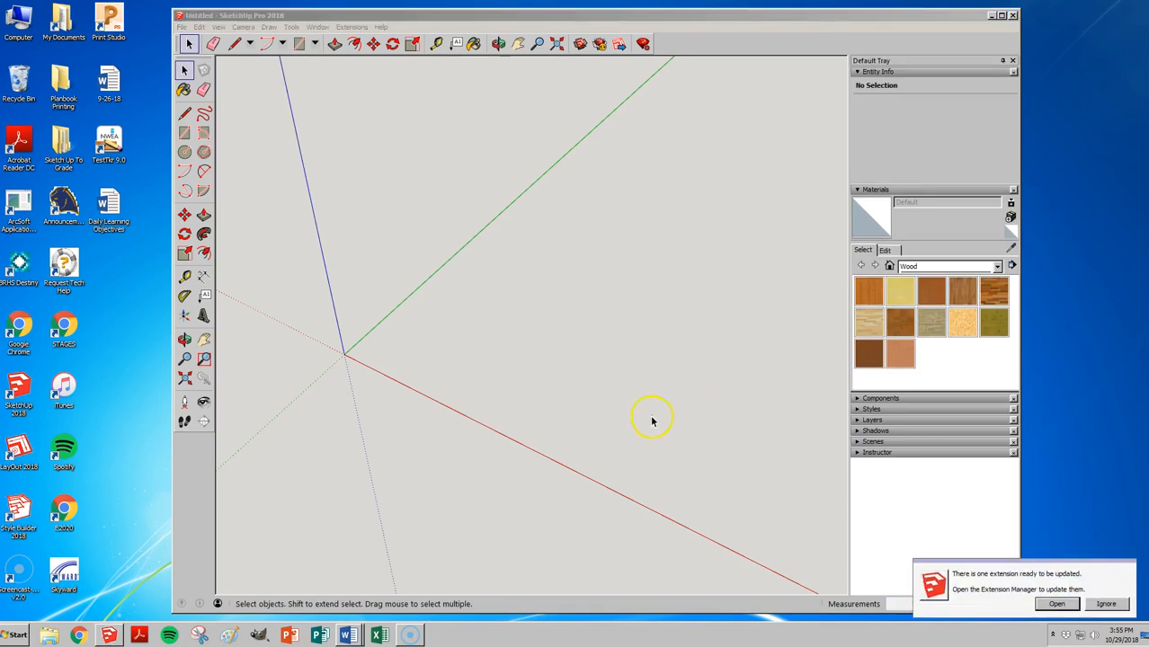
- Ignore the extension update notice and maximize the modeling window
{"action": "left_click", "coordinate": [1106, 605]}
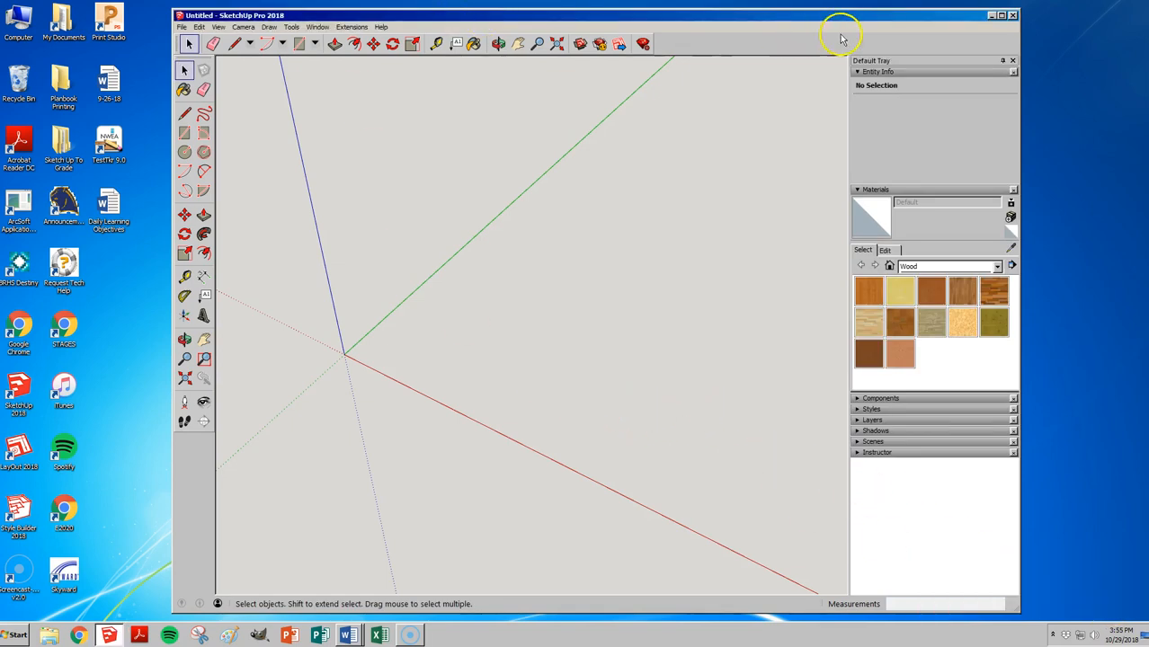
{"action": "left_click", "coordinate": [1001, 16]}
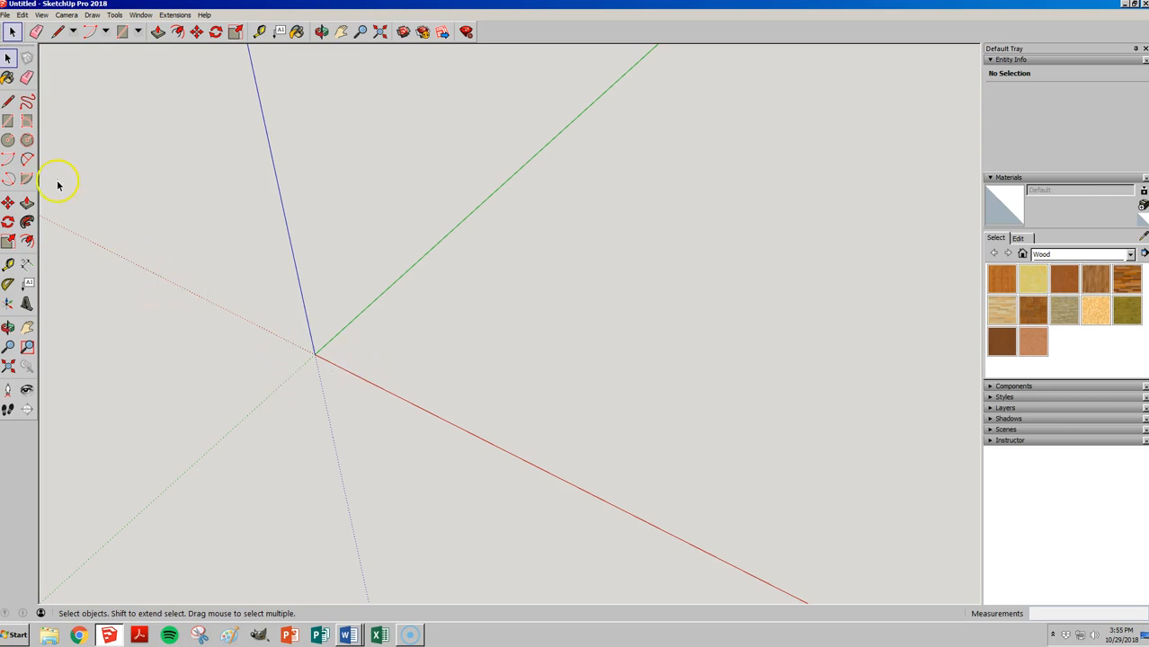
{"action": "left_click", "coordinate": [8, 121]}
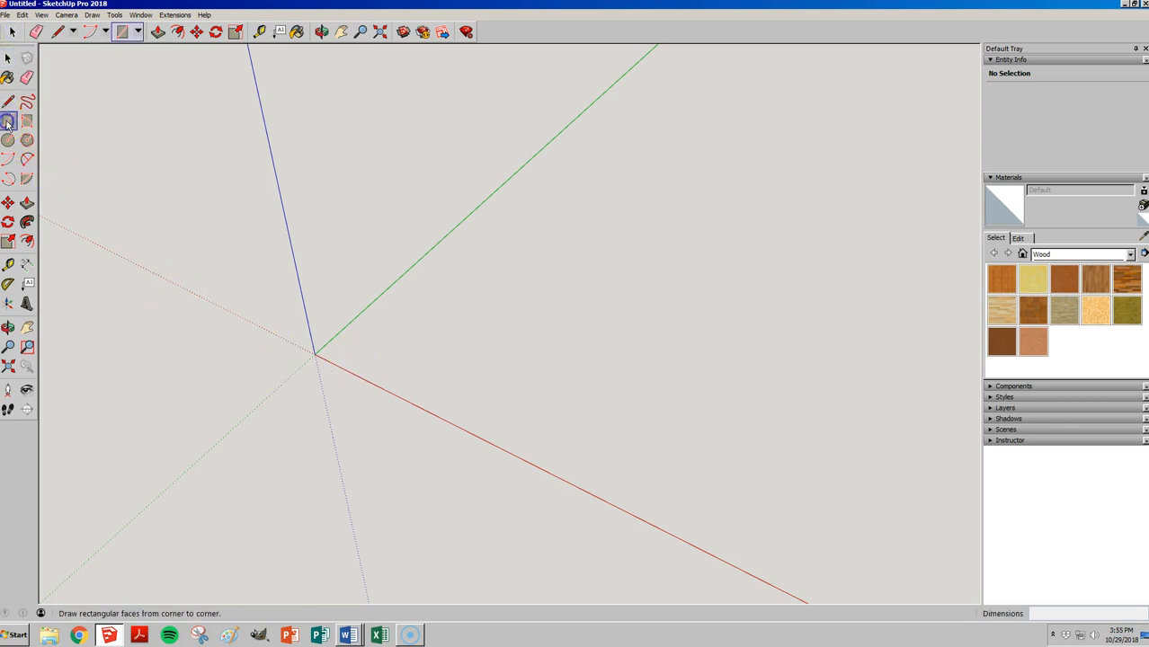
{"action": "left_click", "coordinate": [346, 347]}
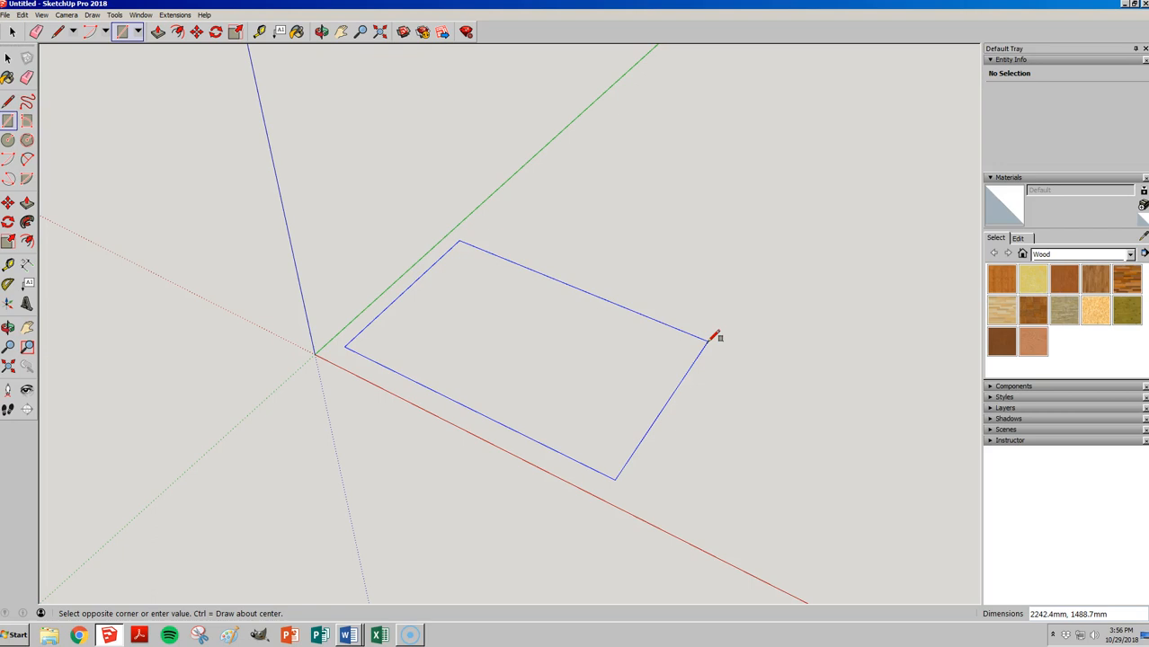
{"action": "scroll", "coordinate": [381, 349], "scroll_direction": "up", "scroll_amount": 2}
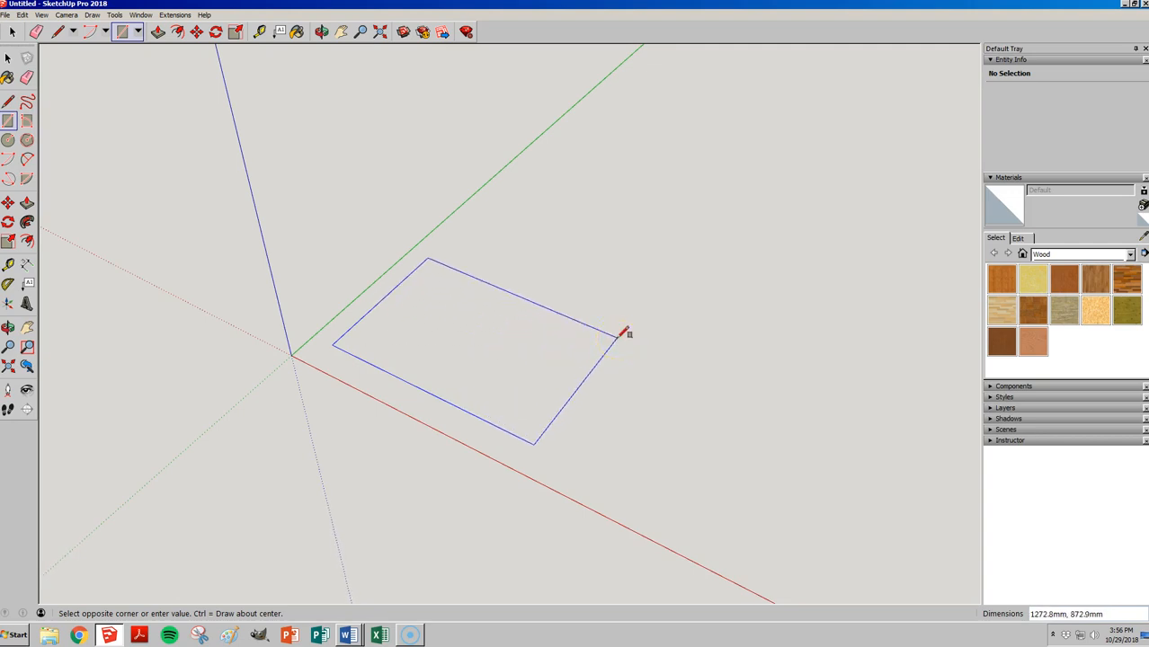
{"action": "key", "text": "Escape"}
- Draw a 16 mm by 32 mm rectangle on the ground plane with its first corner at the origin
{"action": "left_click", "coordinate": [291, 355]}
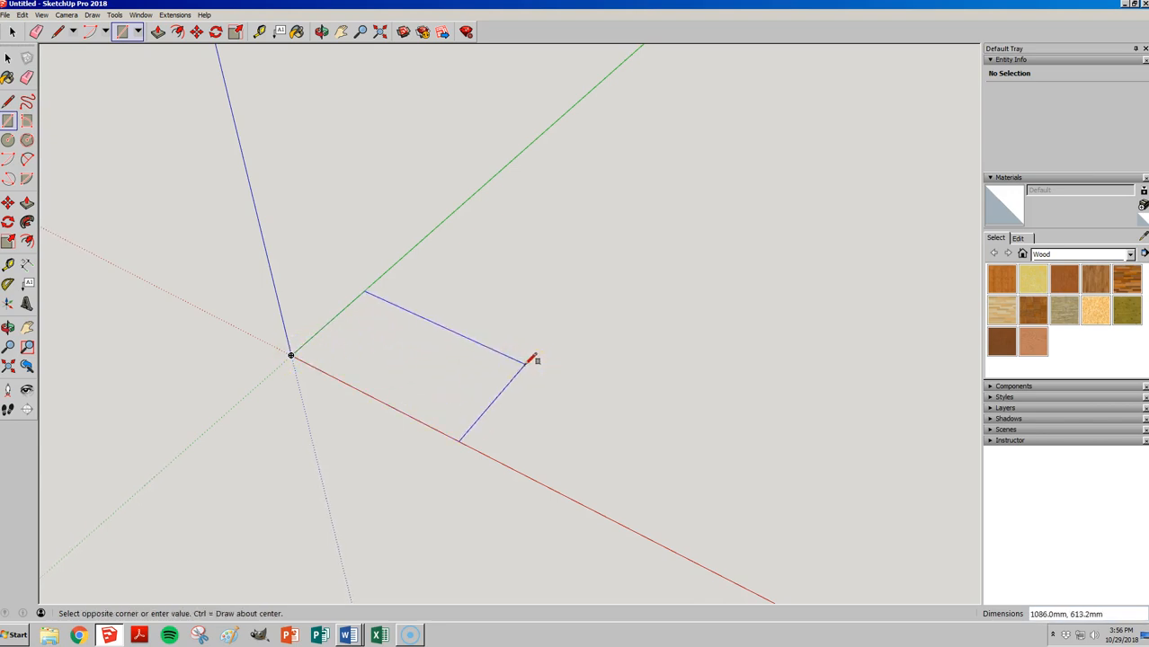
{"action": "type", "text": "16,32"}
{"action": "key", "text": "Return"}
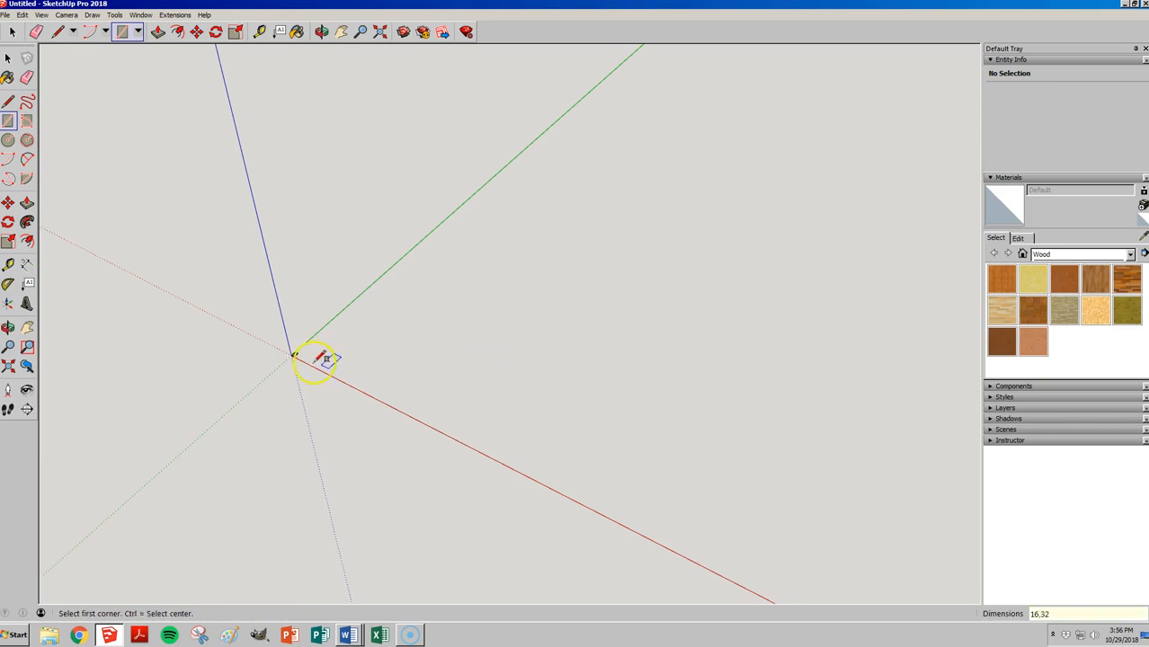
{"action": "scroll", "coordinate": [284, 349], "scroll_direction": "up", "scroll_amount": 10}
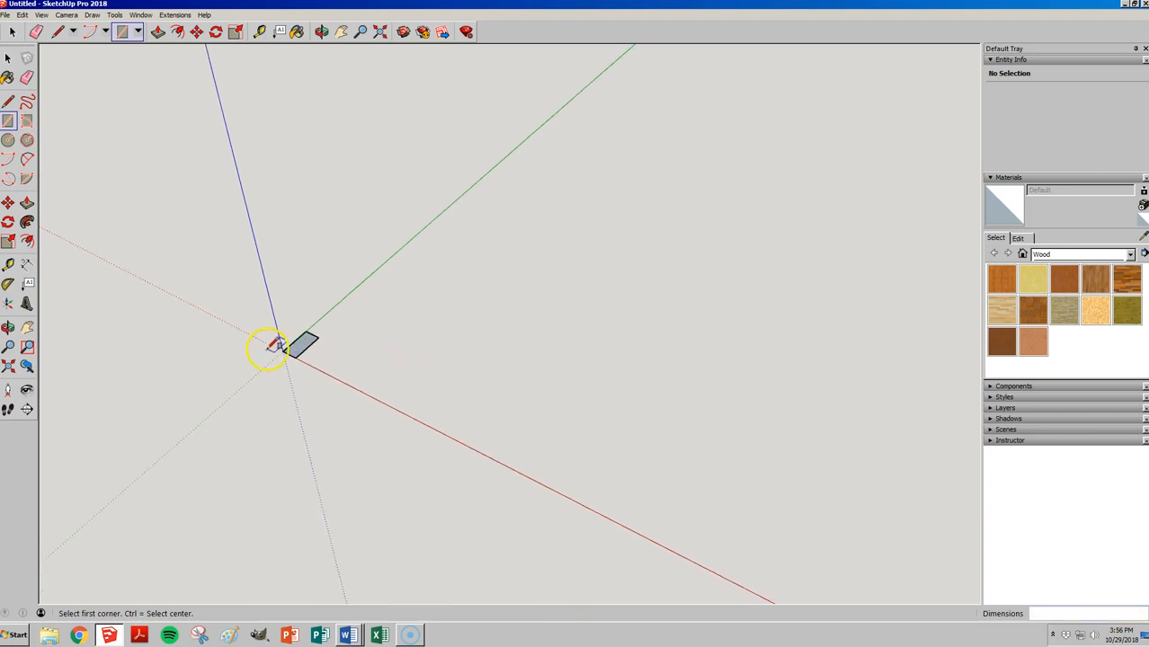
{"action": "scroll", "coordinate": [310, 348], "scroll_direction": "up", "scroll_amount": 5}
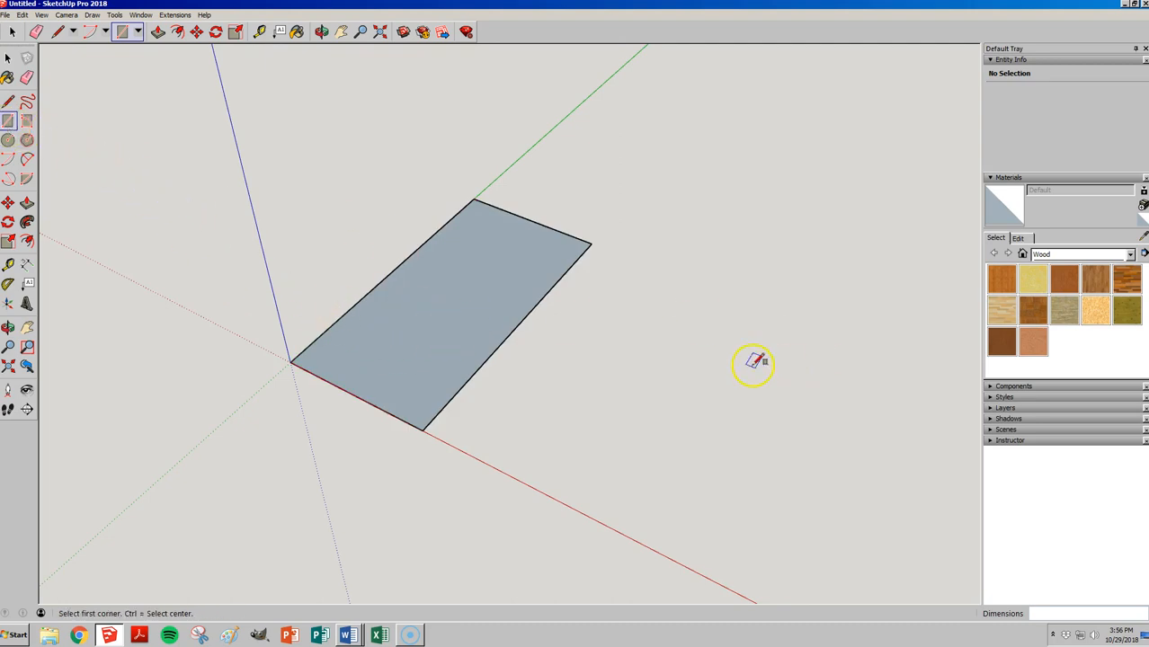
- Push/Pull the rectangle's face upward by 8 mm to form a solid block
{"action": "middle_click_drag", "start_coordinate": [700, 326], "coordinate": [559, 325]}
{"action": "key", "text": "r"}
{"action": "scroll", "coordinate": [359, 288], "scroll_direction": "up", "scroll_amount": 6}
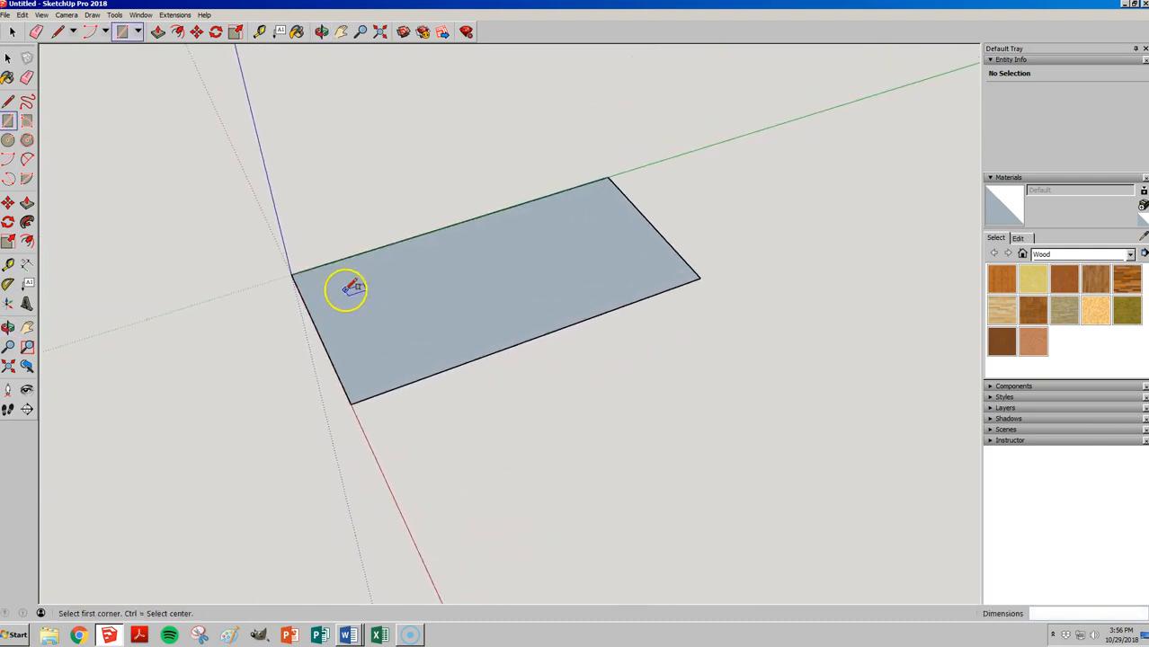
{"action": "scroll", "coordinate": [636, 265], "scroll_direction": "up", "scroll_amount": 1}
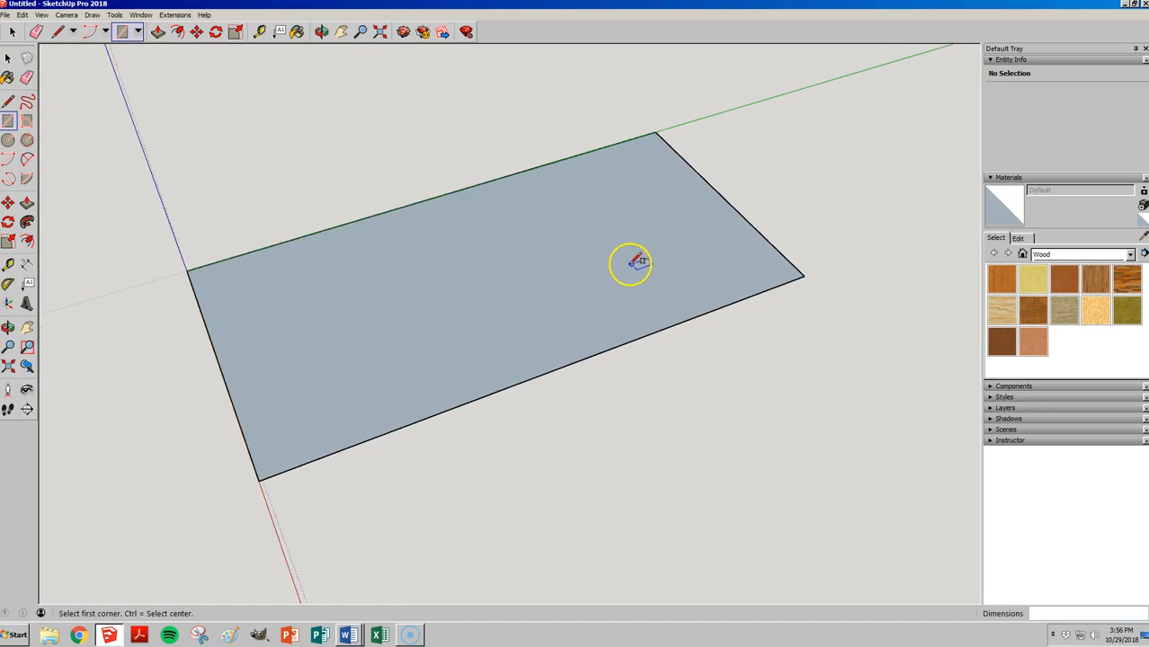
{"action": "middle_click_drag", "start_coordinate": [659, 254], "coordinate": [654, 115]}
{"action": "mouse_move", "coordinate": [482, 316]}
{"action": "middle_mouse_down"}
{"action": "mouse_move", "coordinate": [520, 354]}
{"action": "mouse_move", "coordinate": [493, 328]}
{"action": "middle_mouse_up"}
{"action": "scroll", "coordinate": [447, 389], "scroll_direction": "up", "scroll_amount": 2}
{"action": "scroll", "coordinate": [446, 389], "scroll_direction": "down", "scroll_amount": 2}
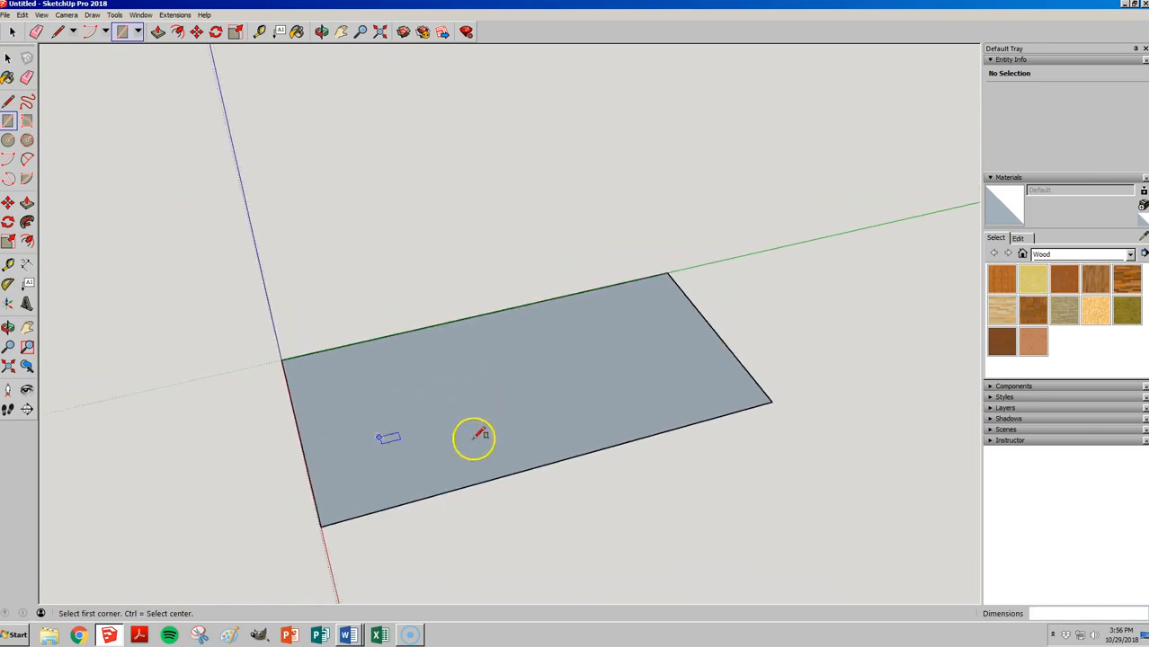
{"action": "scroll", "coordinate": [826, 333], "scroll_direction": "up", "scroll_amount": 1}
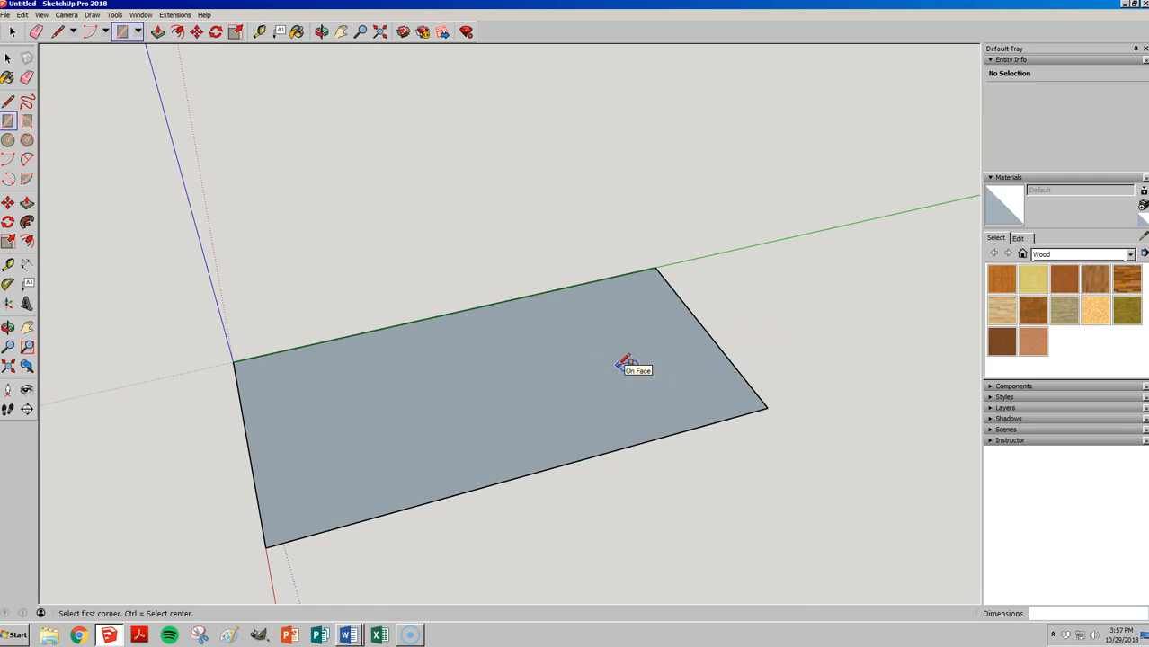
{"action": "key", "text": "p"}
{"action": "left_click_drag", "start_coordinate": [566, 369], "coordinate": [525, 202]}
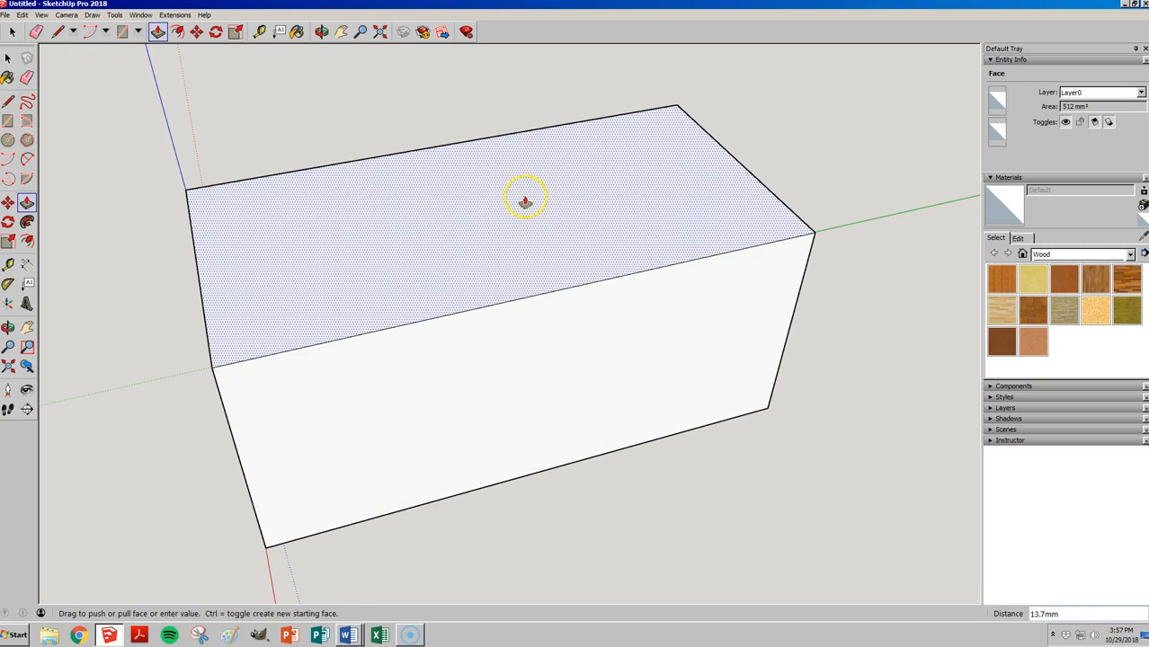
{"action": "type", "text": "8"}
{"action": "key", "text": "Return"}
- Divide the short top edge at the block's far end, away from the origin, into 4 equal segments
{"action": "middle_click_drag", "start_coordinate": [269, 327], "coordinate": [257, 492]}
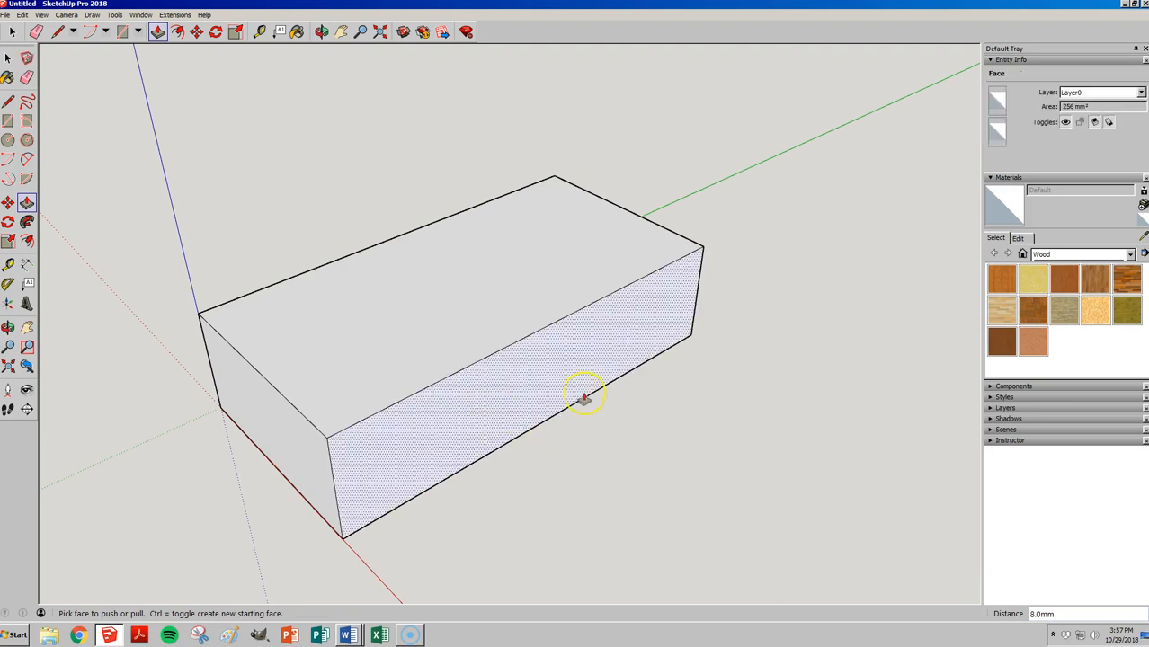
{"action": "left_click", "coordinate": [501, 379]}
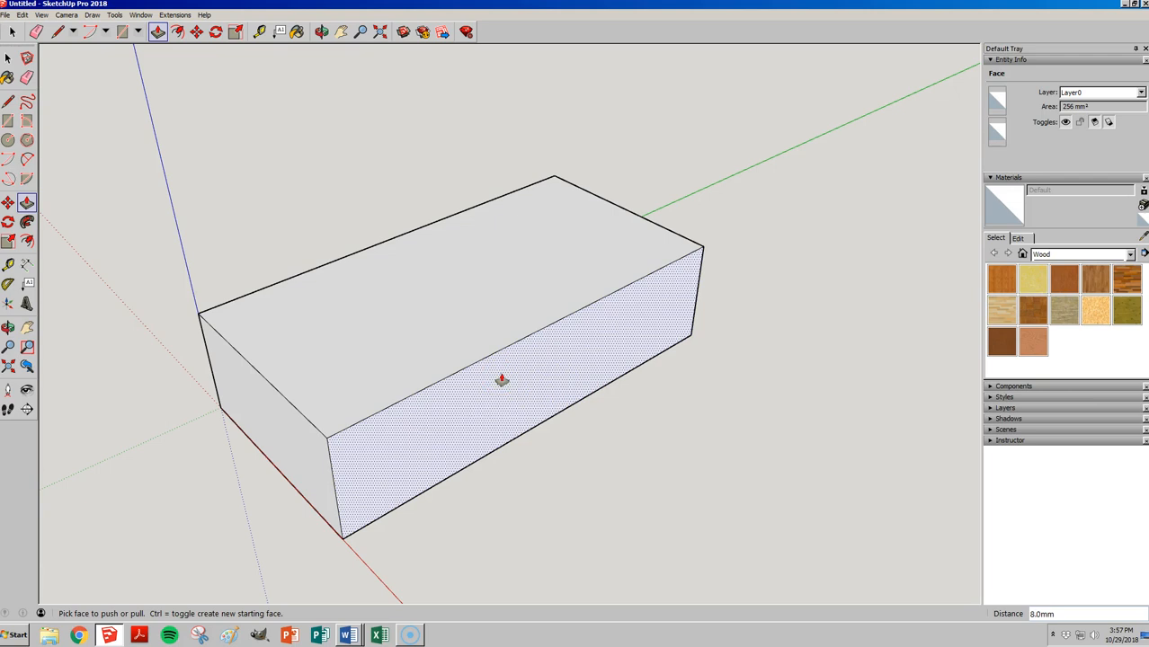
{"action": "key", "text": "space"}
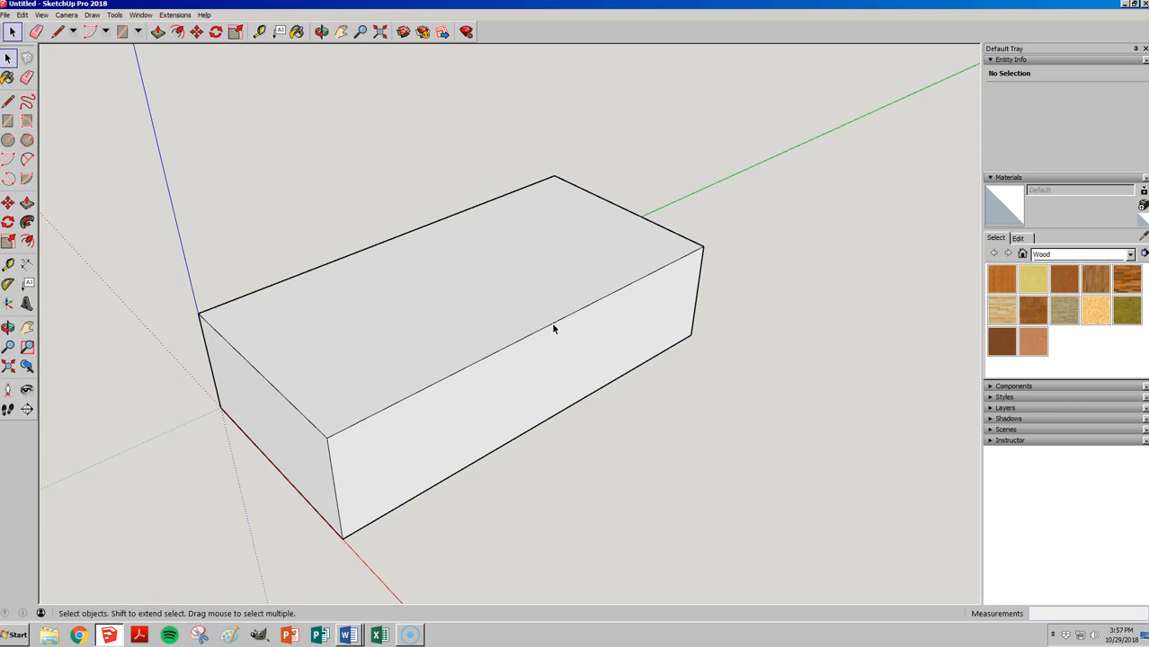
{"action": "left_click", "coordinate": [643, 221]}
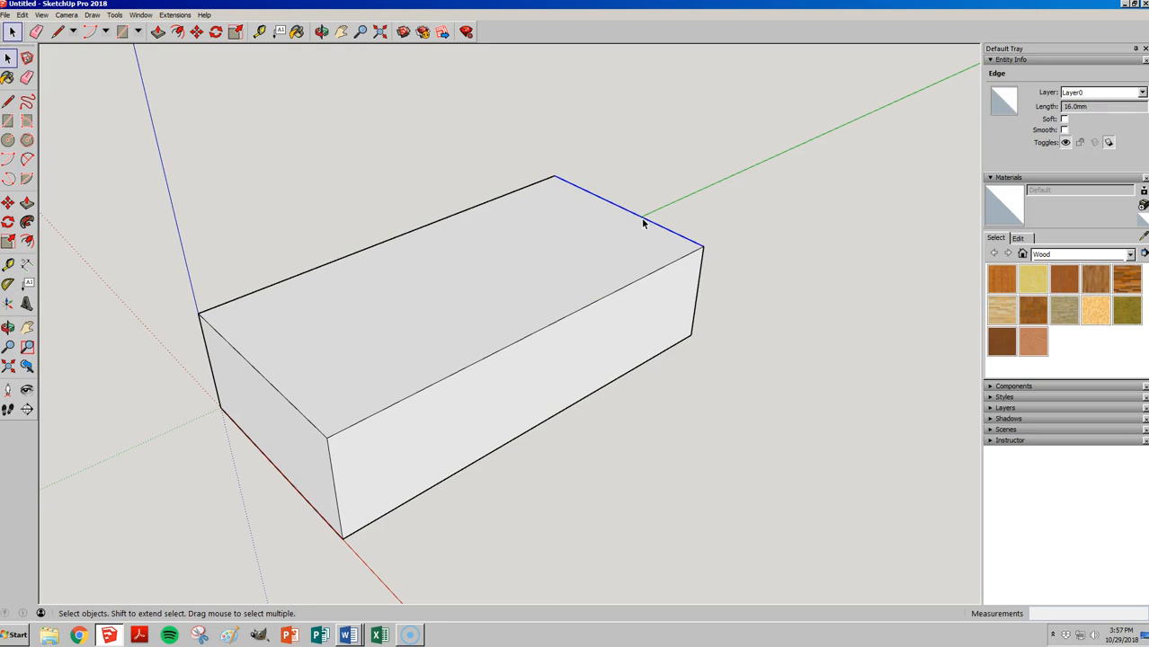
{"action": "right_click", "coordinate": [651, 221]}
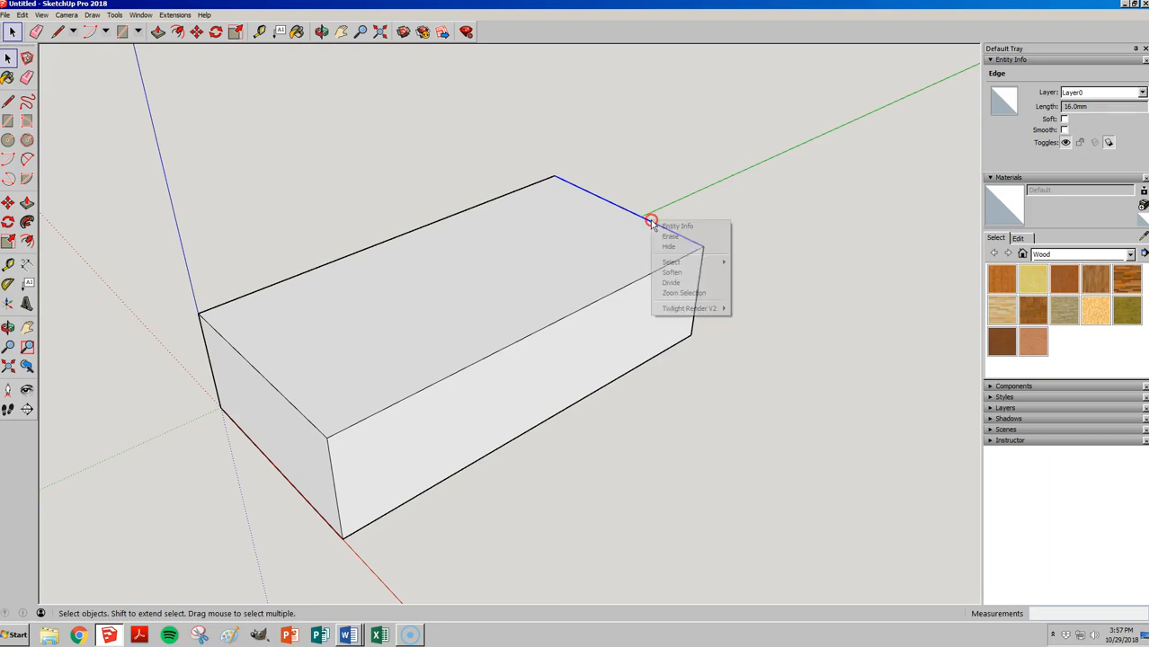
{"action": "left_click", "coordinate": [673, 286]}
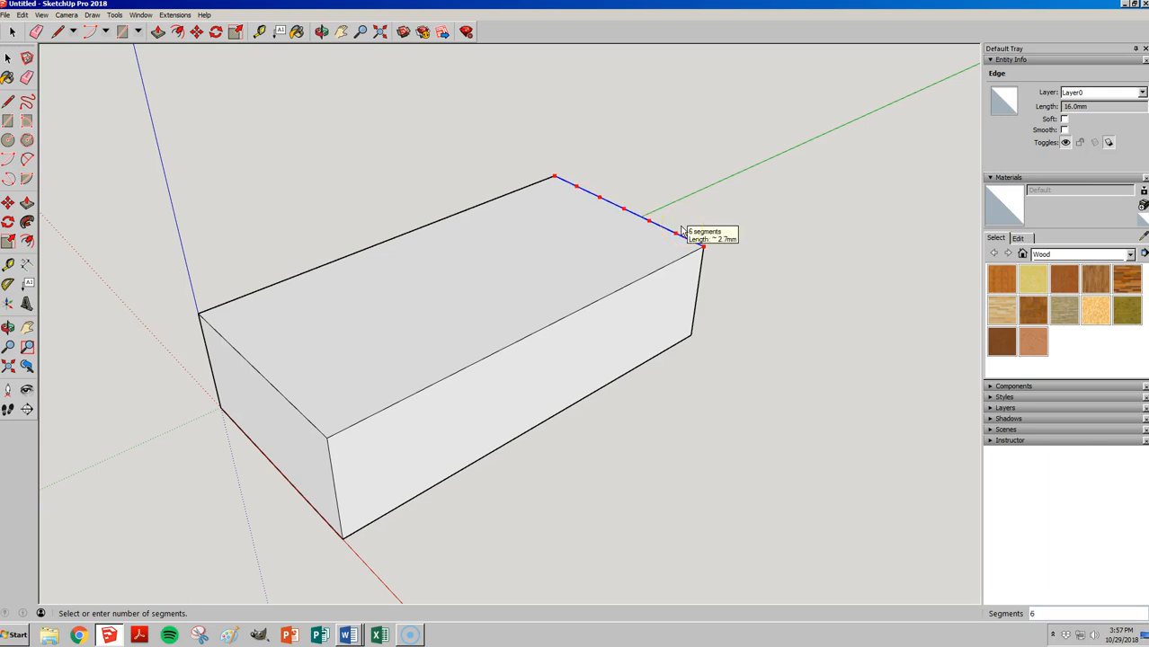
{"action": "key", "text": "Return"}
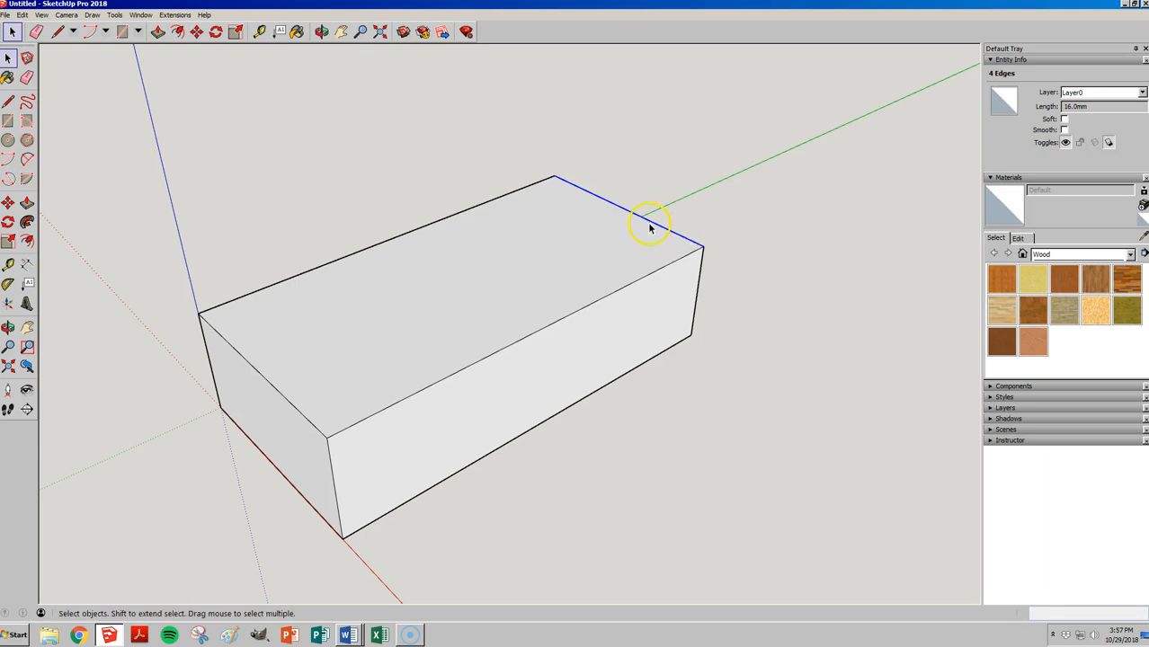
- Divide the short top edge at the block's end above the origin into 4 equal segments
{"action": "left_click", "coordinate": [304, 418]}
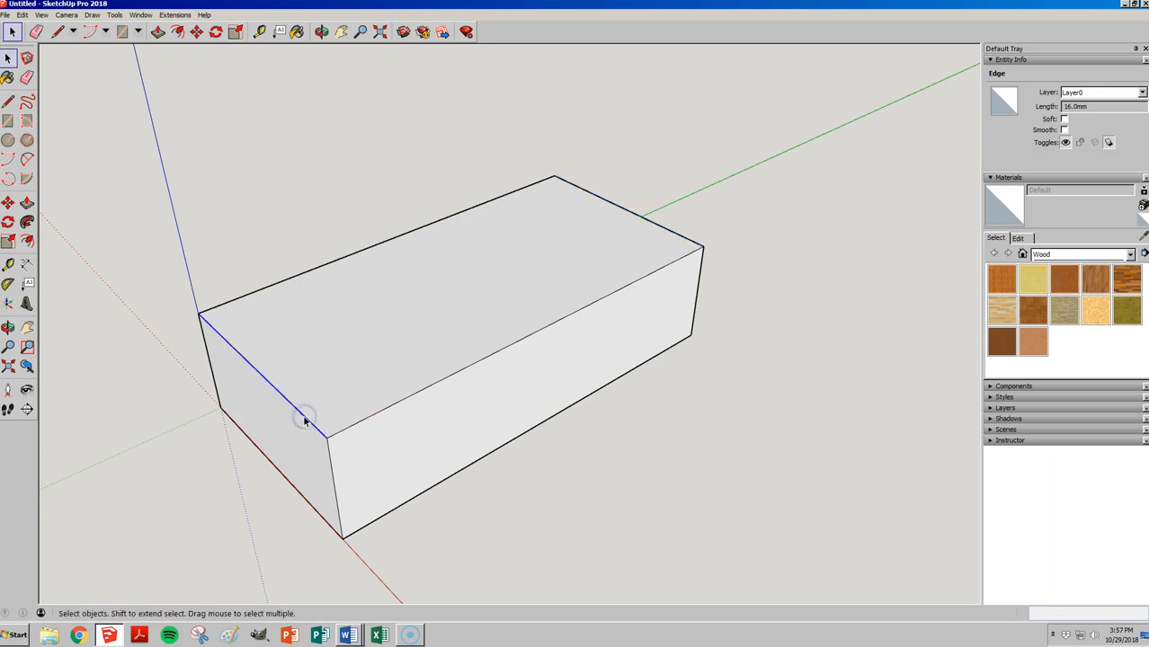
{"action": "right_click", "coordinate": [304, 420]}
{"action": "left_click", "coordinate": [329, 477]}
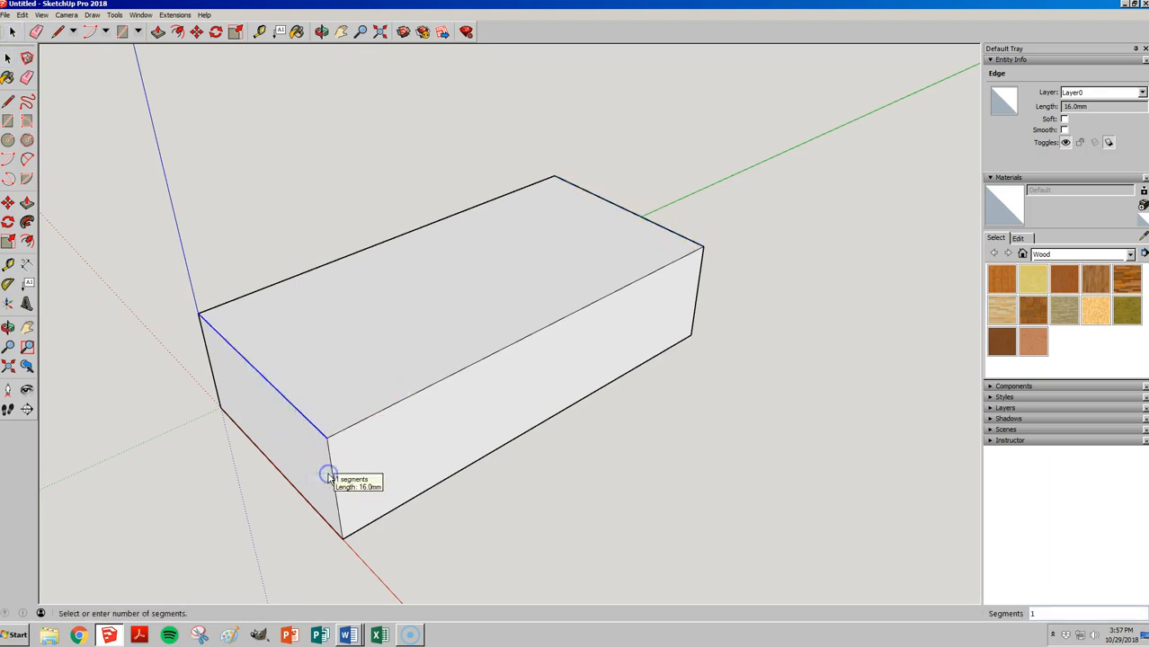
{"action": "type", "text": "4"}
{"action": "key", "text": "Return"}
{"action": "key", "text": "space"}
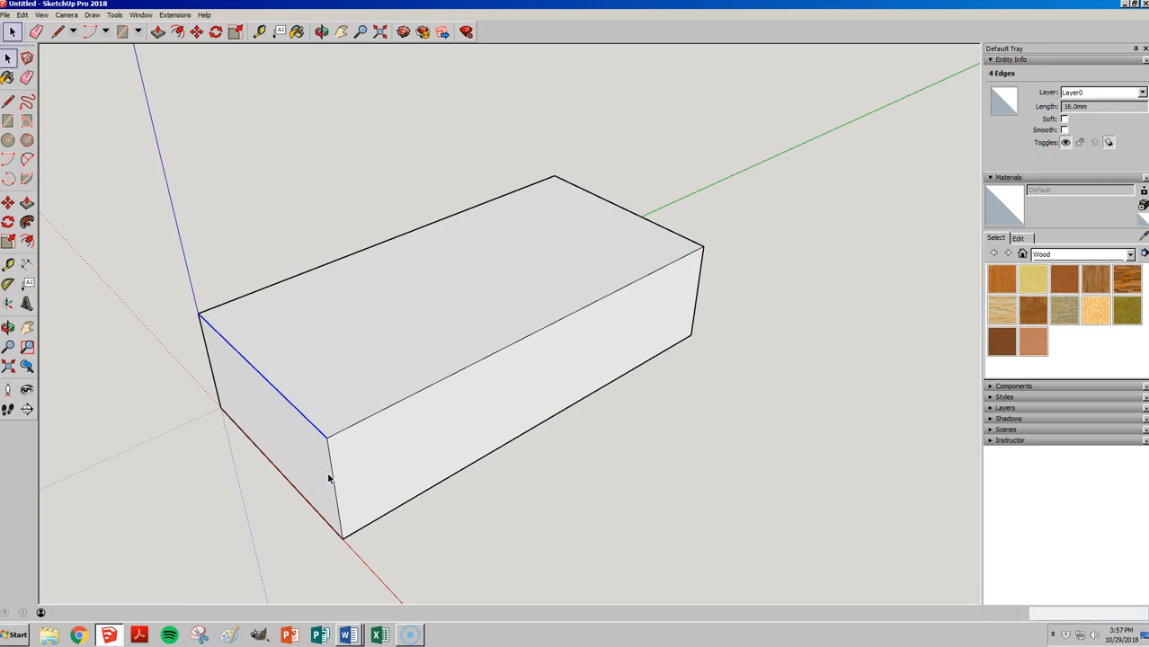
- Check the division of both short top edges by selecting individual segments, and clear the selection
{"action": "left_click", "coordinate": [204, 318]}
{"action": "left_click", "coordinate": [232, 343]}
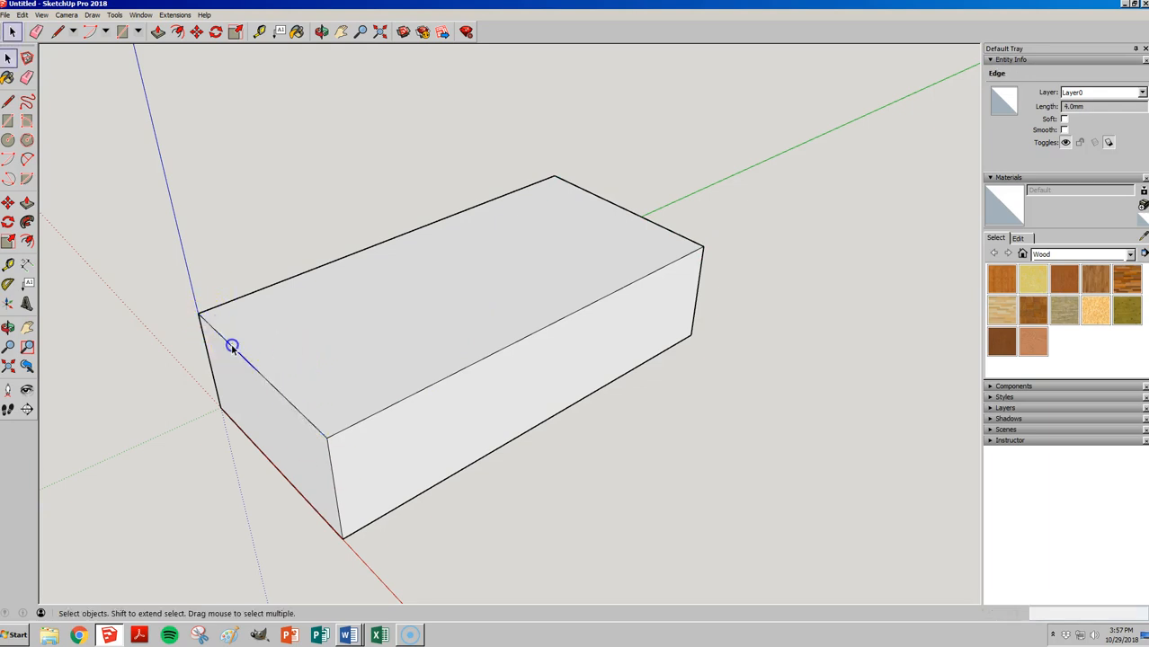
{"action": "left_click", "coordinate": [685, 243]}
{"action": "left_click", "coordinate": [680, 233]}
{"action": "left_click", "coordinate": [665, 227]}
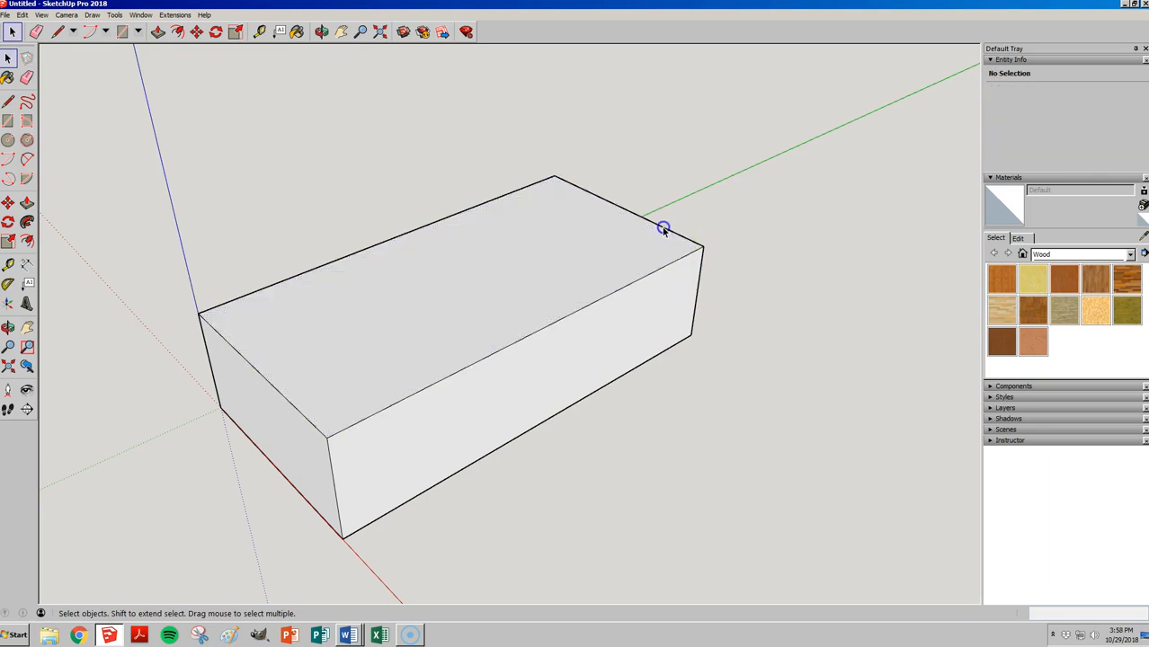
{"action": "left_click", "coordinate": [694, 248]}
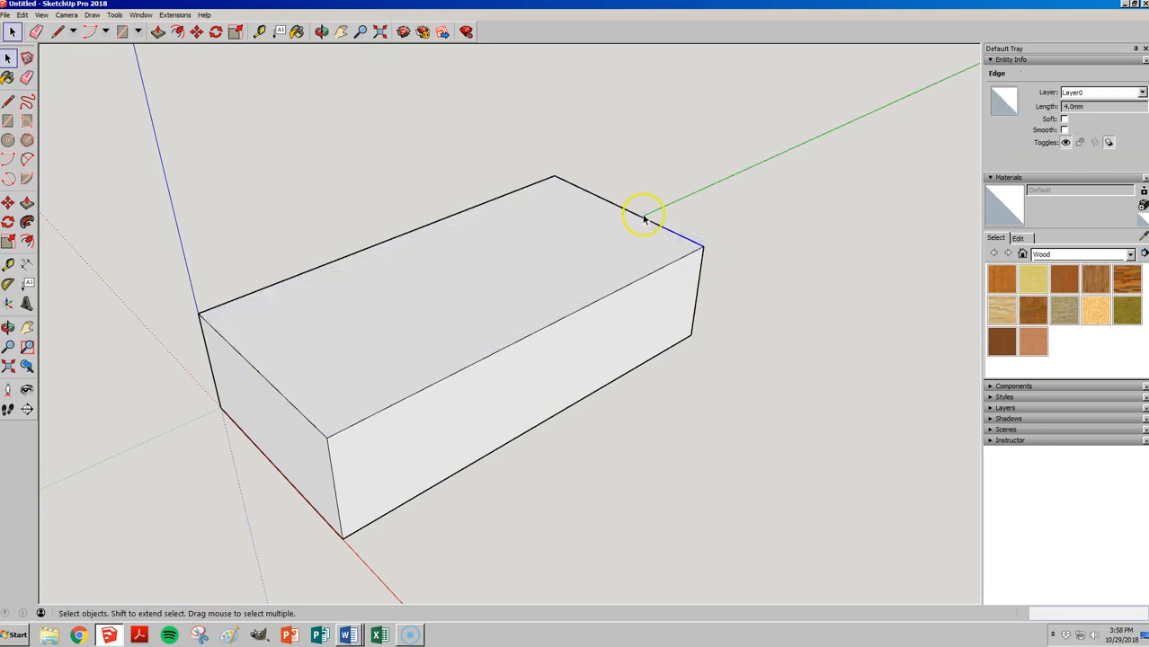
{"action": "left_click", "coordinate": [661, 201]}
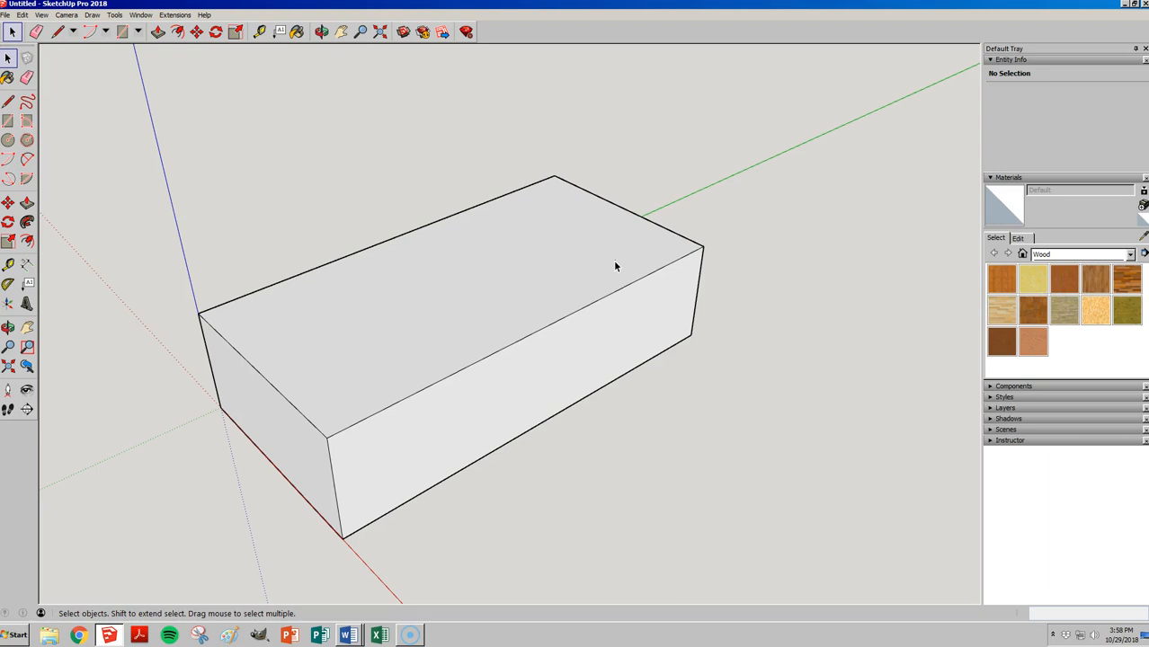
- Divide the long top edge on the side away from the origin into 8 equal segments
{"action": "left_click", "coordinate": [603, 307]}
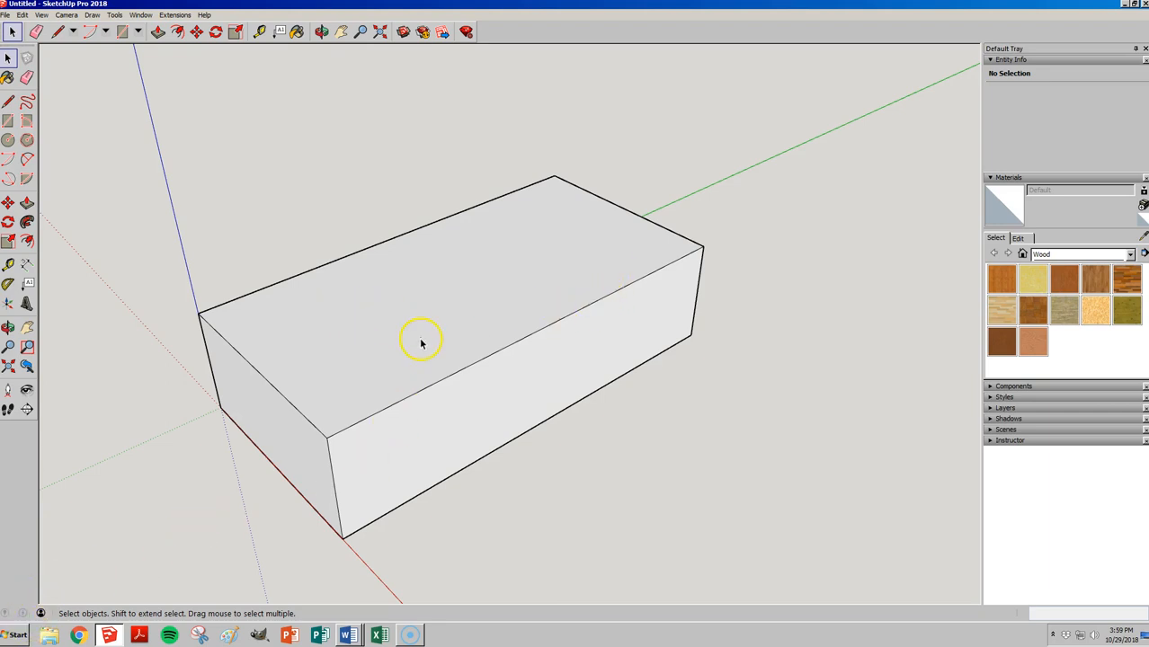
{"action": "left_click", "coordinate": [452, 375]}
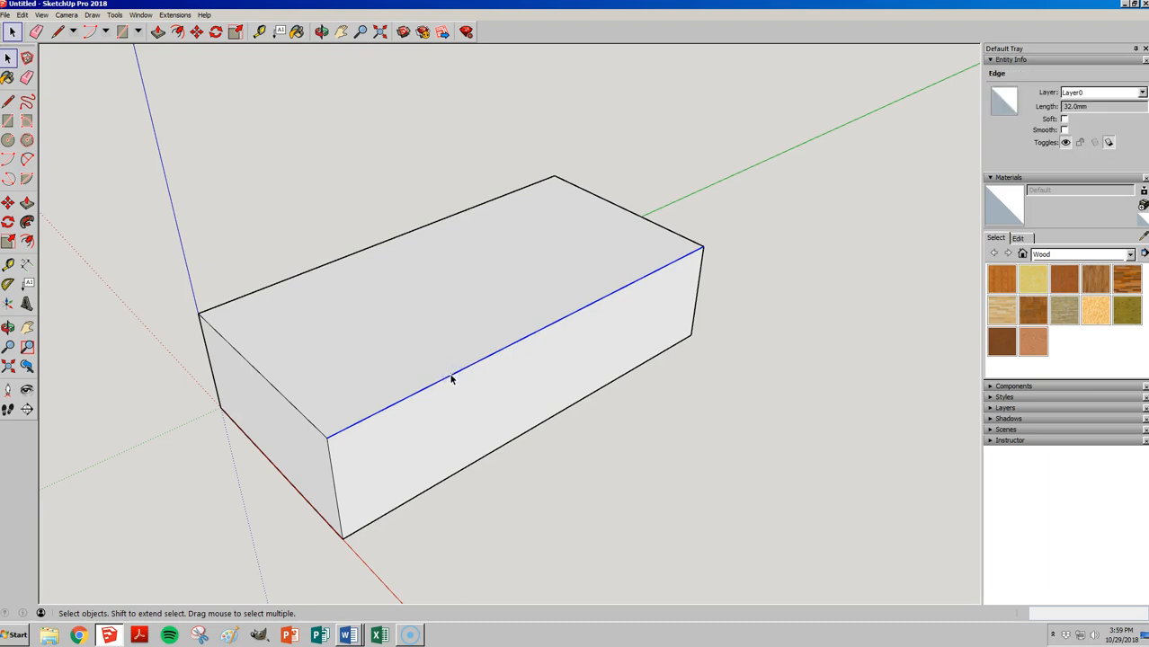
{"action": "right_click", "coordinate": [452, 378]}
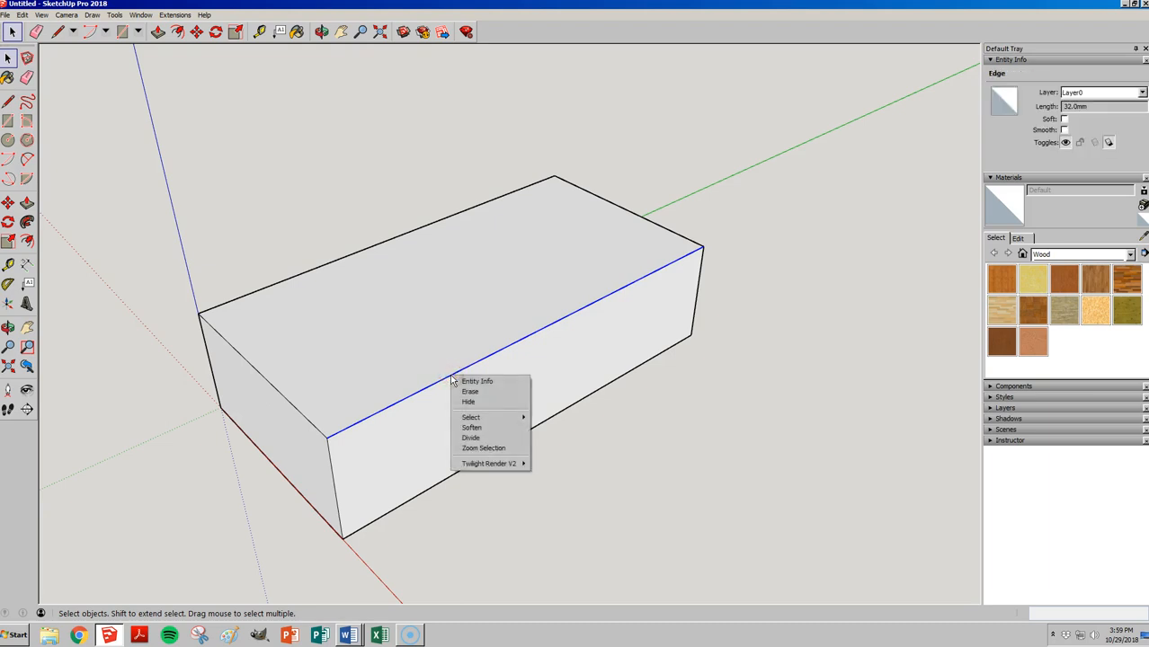
{"action": "left_click", "coordinate": [472, 438]}
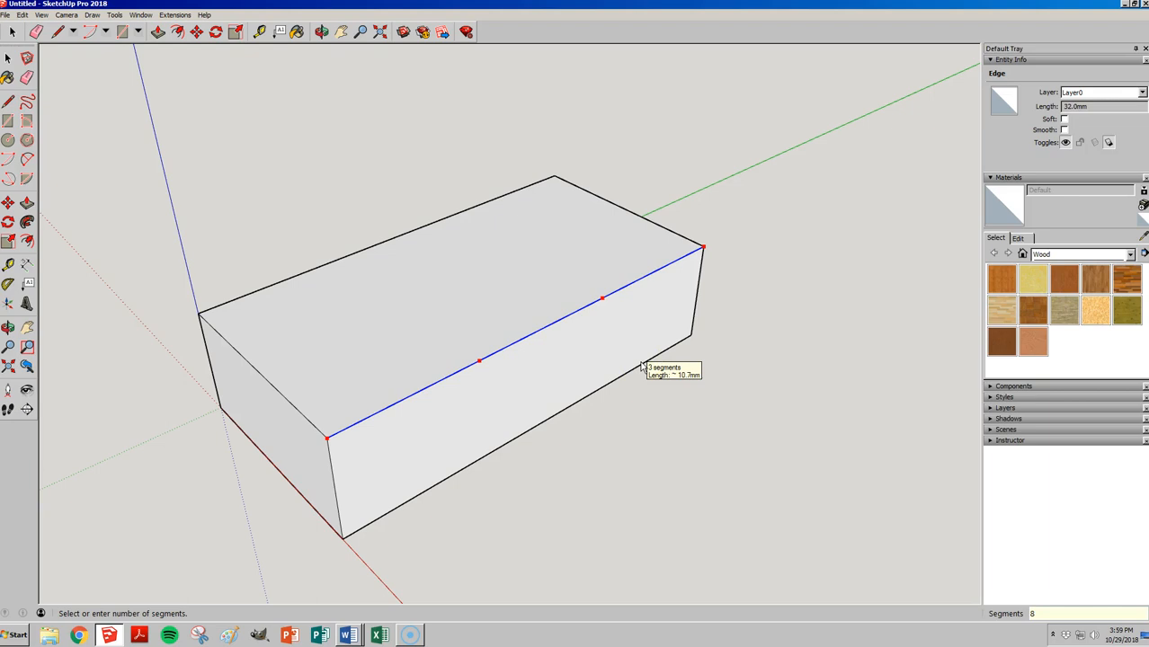
{"action": "key", "text": "Return"}
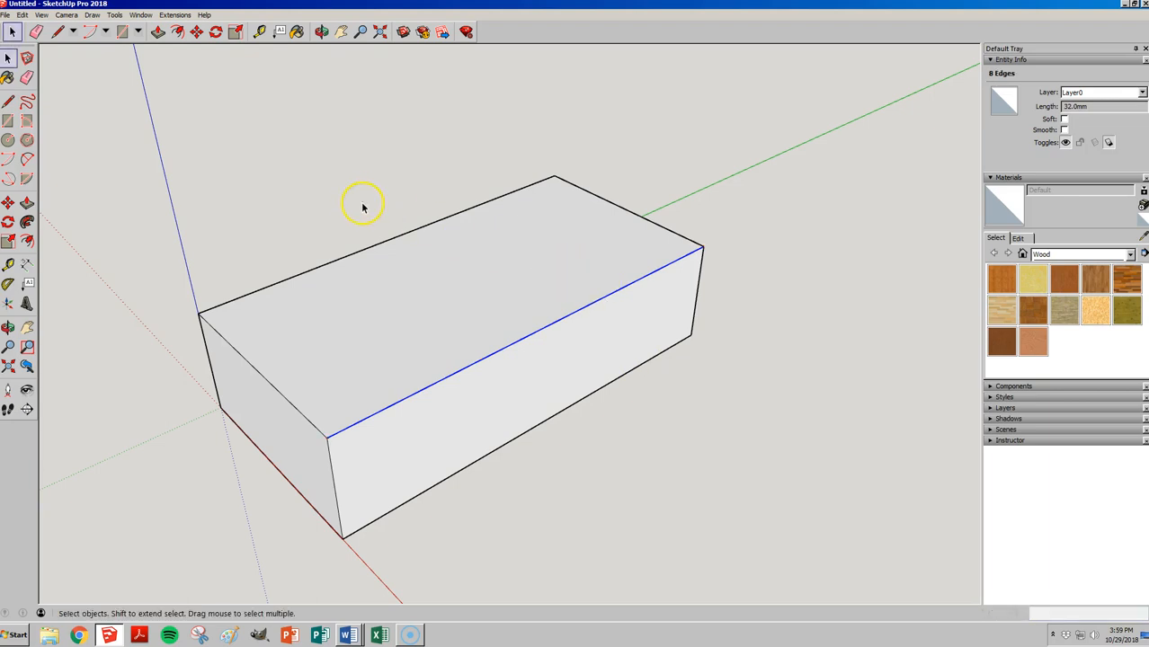
- Divide the opposite long top edge, on the origin side, into equal segments and clear the selection
{"action": "left_click", "coordinate": [389, 244]}
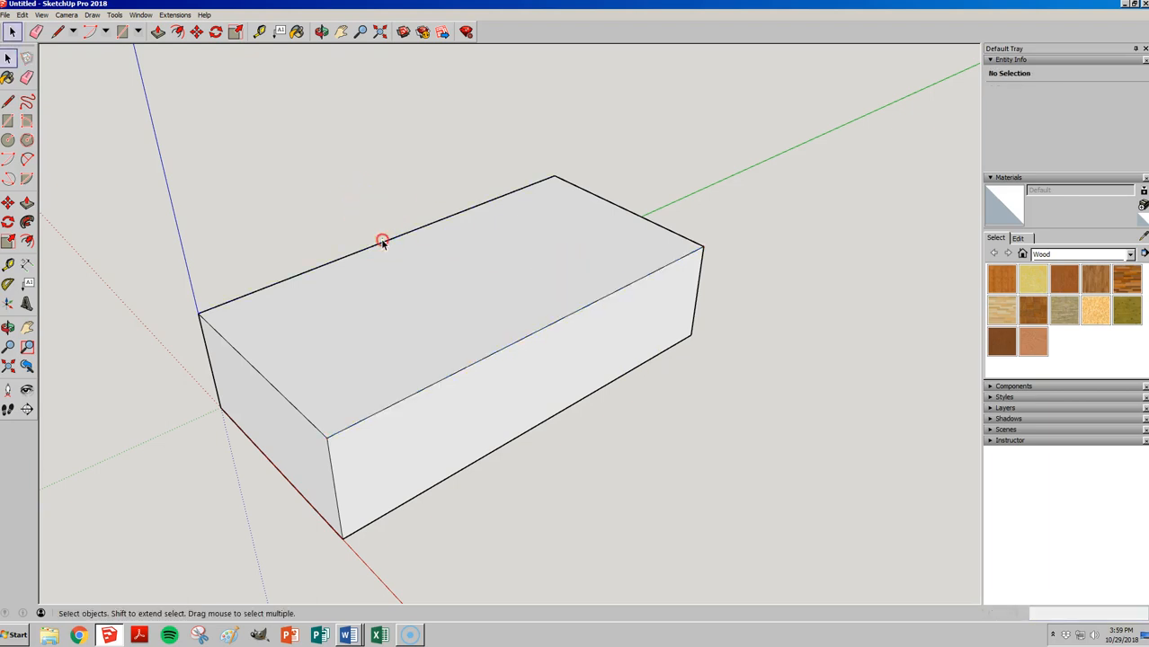
{"action": "left_click", "coordinate": [380, 243]}
{"action": "right_click", "coordinate": [380, 244]}
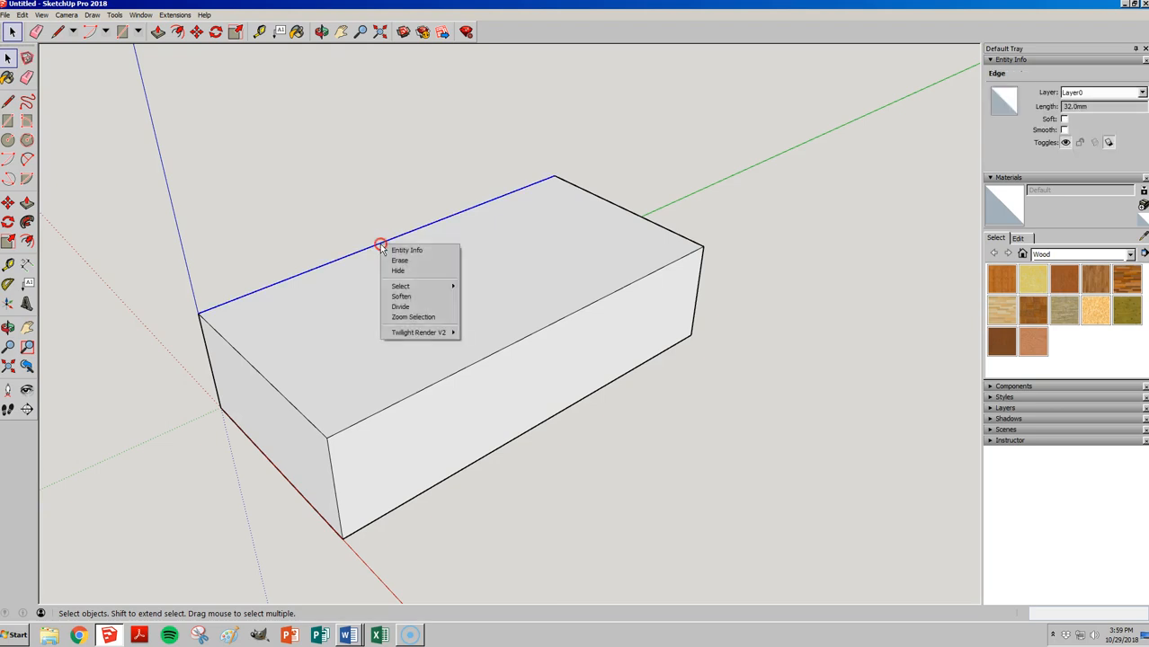
{"action": "left_click", "coordinate": [400, 307]}
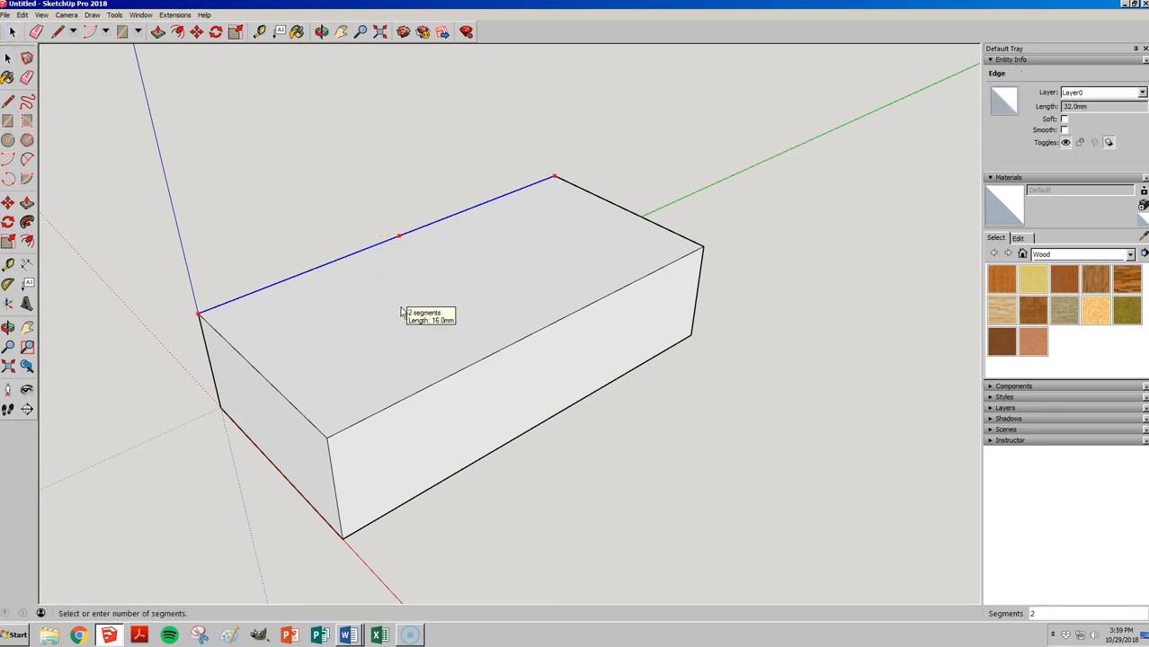
{"action": "key", "text": "Escape"}
{"action": "left_click", "coordinate": [377, 218]}
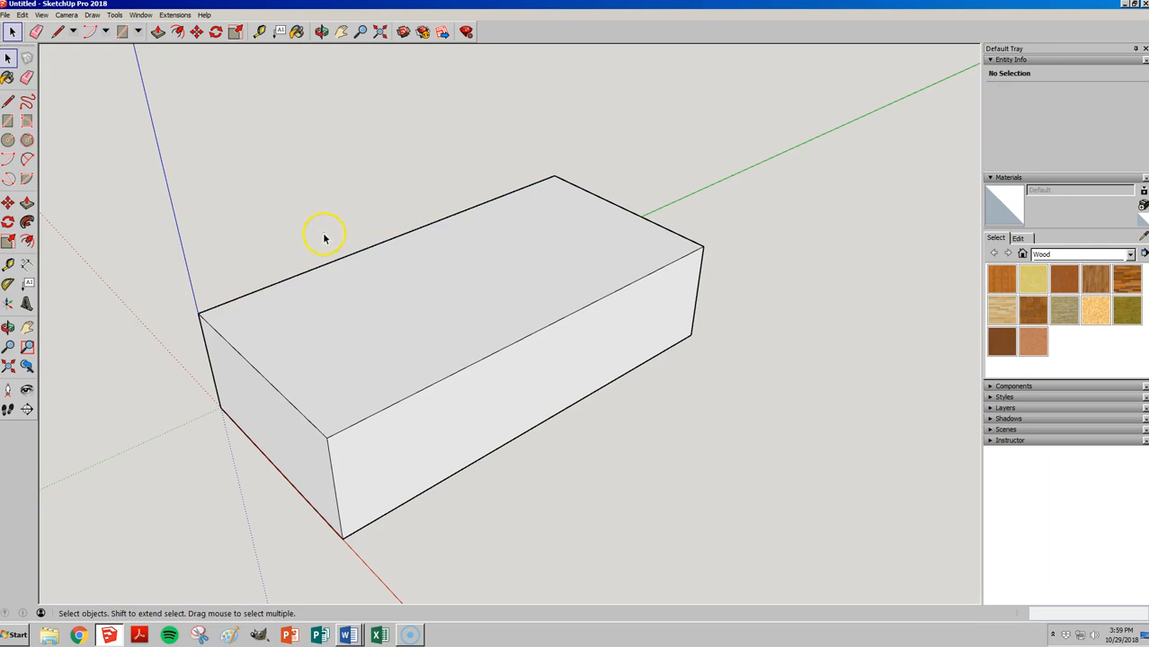
{"action": "left_click", "coordinate": [10, 265]}
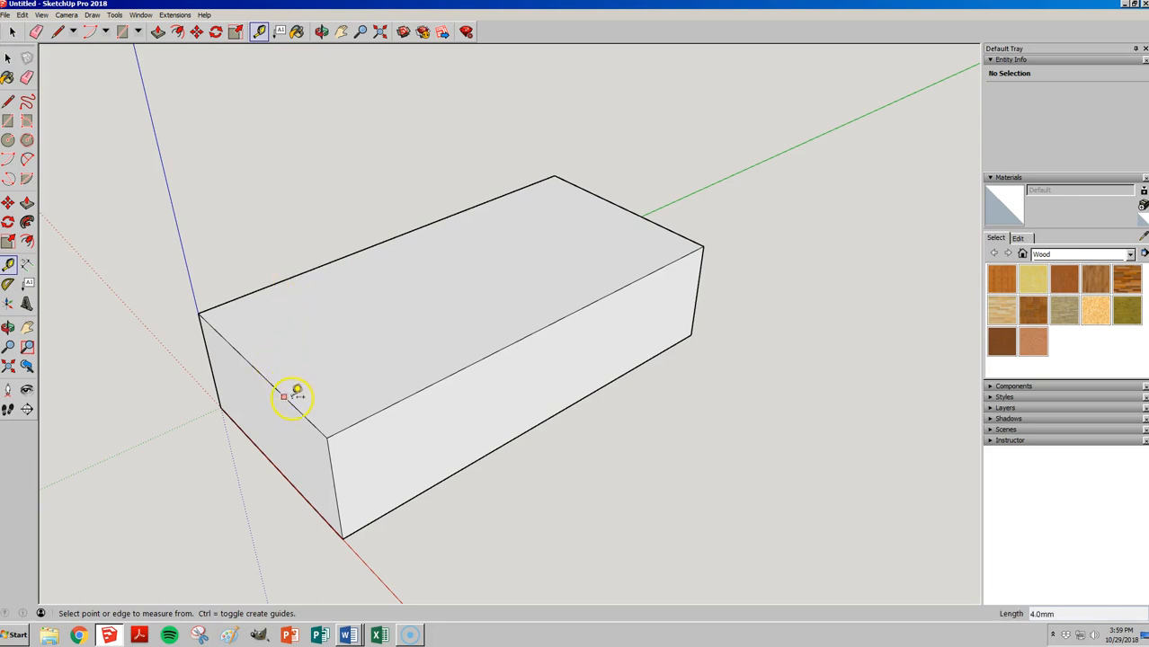
{"action": "left_click", "coordinate": [398, 402]}
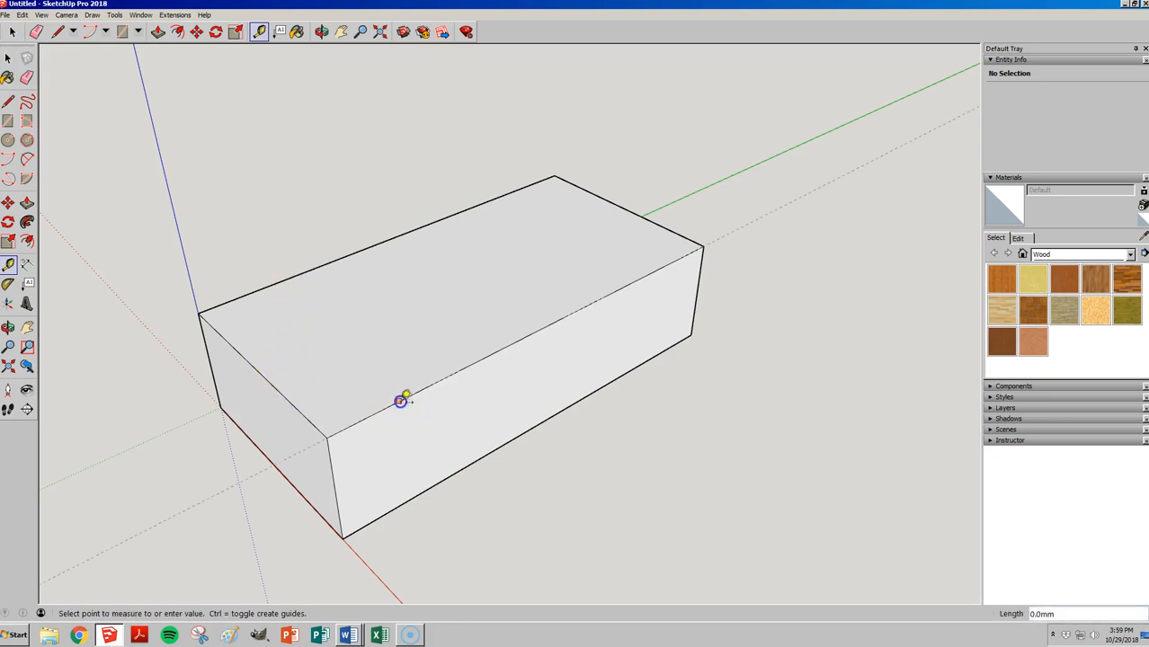
{"action": "key", "text": "Escape"}
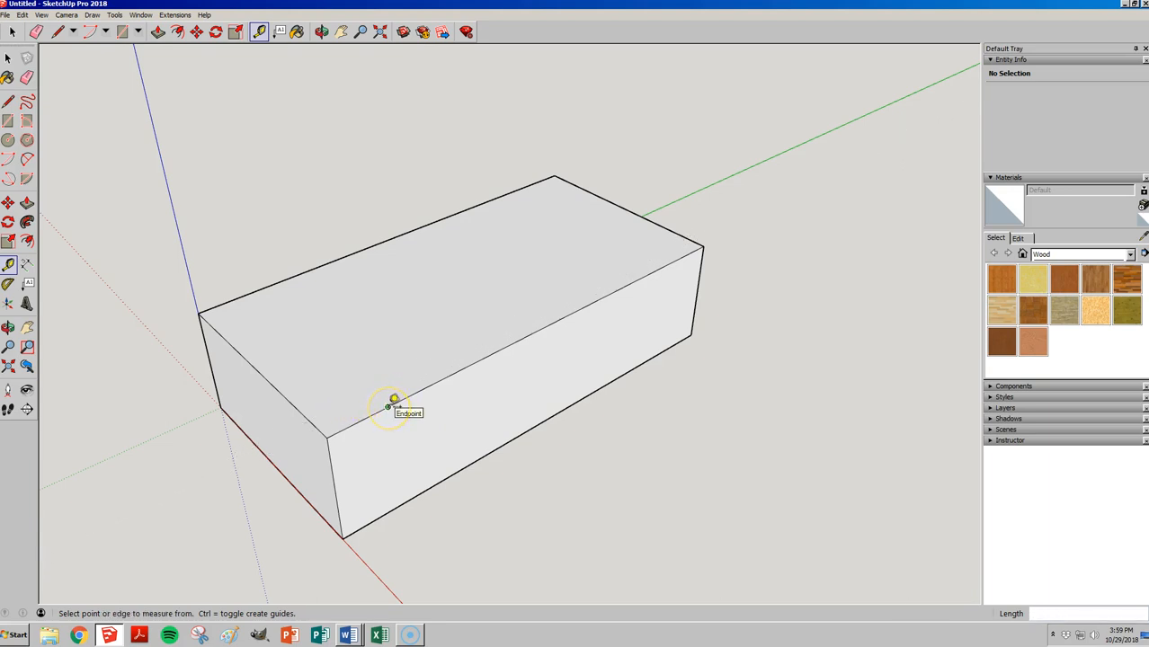
{"action": "left_click", "coordinate": [388, 407]}
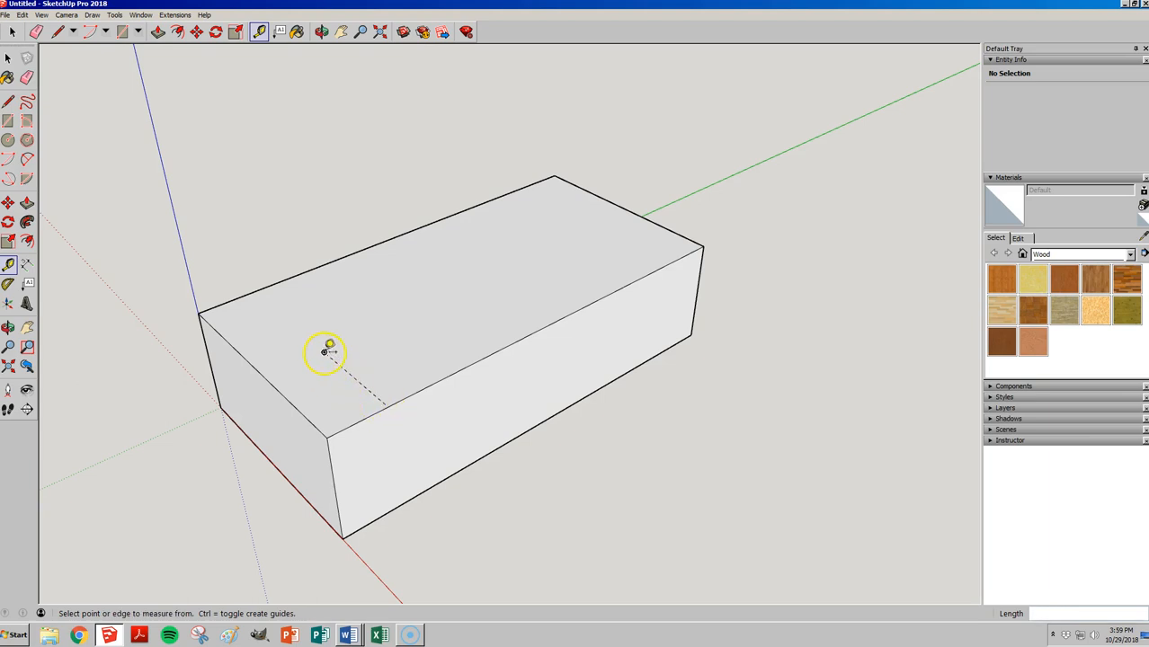
{"action": "key", "text": "ctrl+z"}
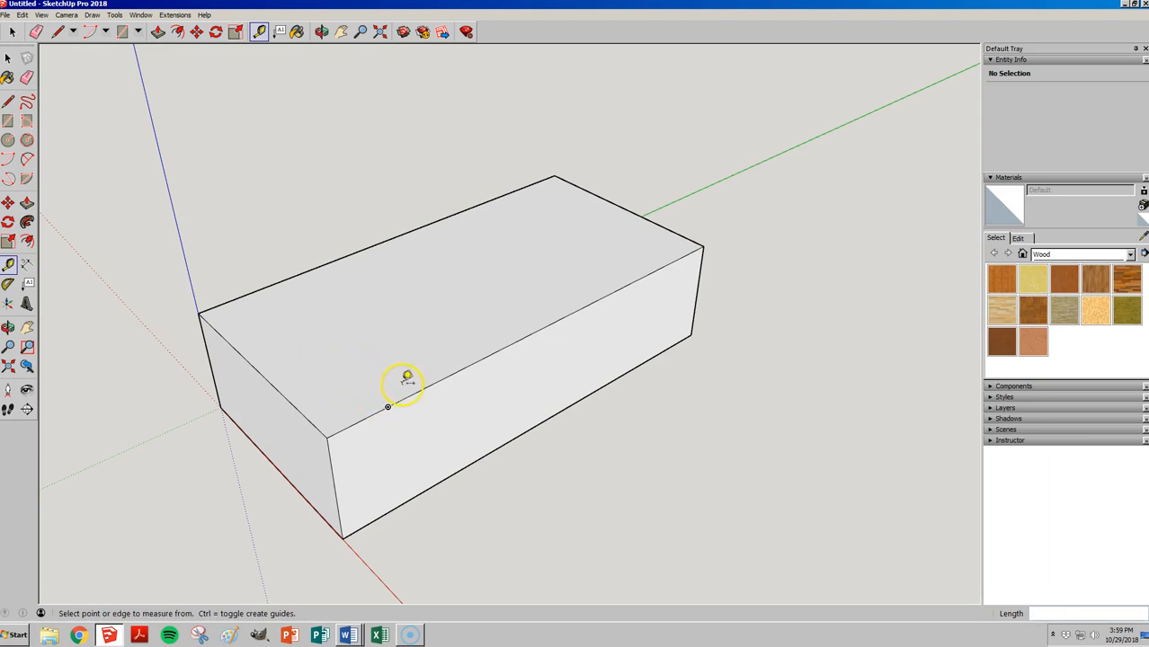
{"action": "left_click", "coordinate": [21, 15]}
{"action": "left_click", "coordinate": [284, 10]}
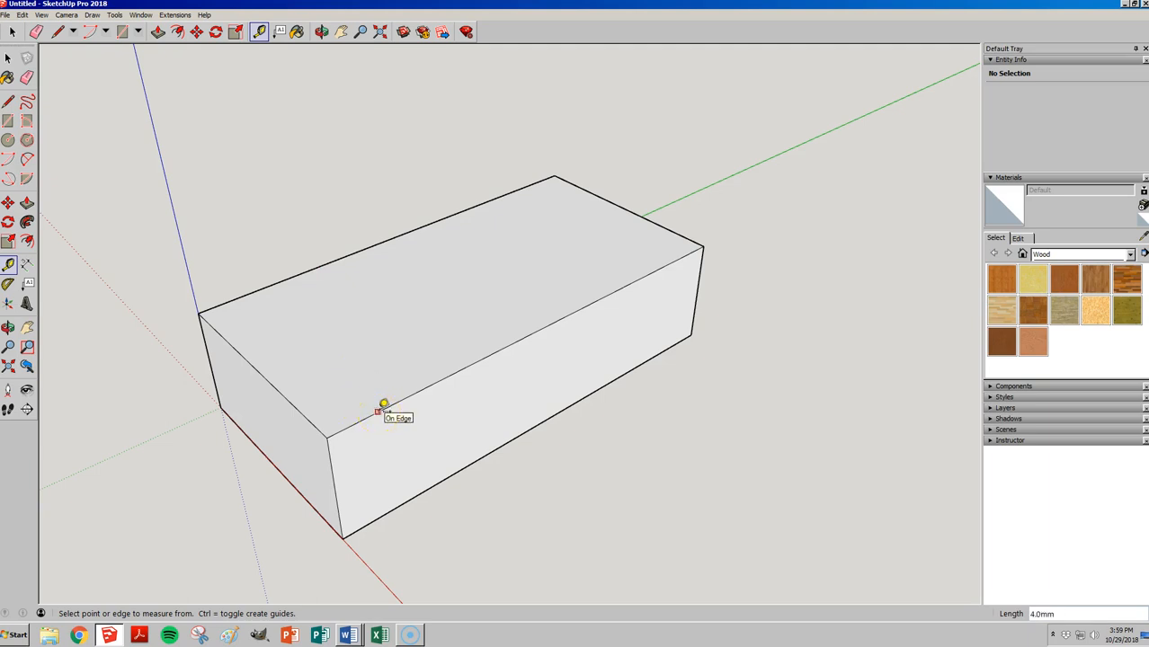
- Place three Tape Measure guides parallel to the long top edge, through the three division points of the short edge
{"action": "left_click", "coordinate": [379, 411]}
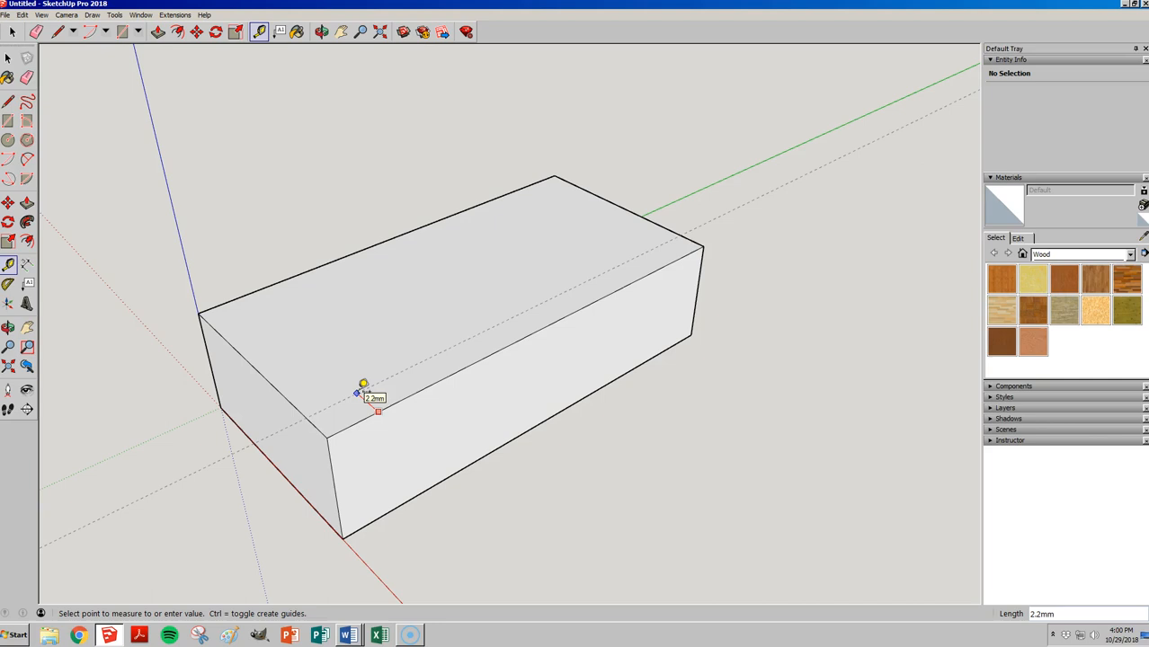
{"action": "left_click", "coordinate": [289, 401]}
{"action": "left_click", "coordinate": [369, 417]}
{"action": "left_click", "coordinate": [258, 363]}
{"action": "left_click", "coordinate": [397, 402]}
{"action": "left_click", "coordinate": [232, 334]}
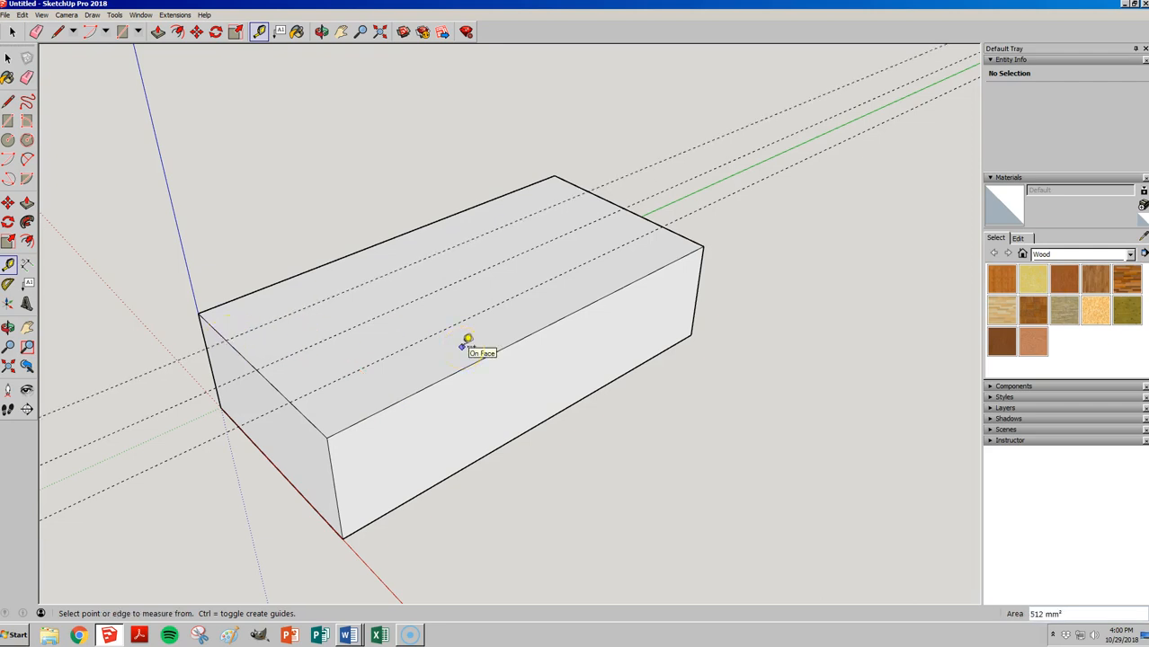
- Place two guides parallel to the short top edge, through the first two division points of the long edge
{"action": "left_click_drag", "start_coordinate": [312, 420], "coordinate": [387, 409]}
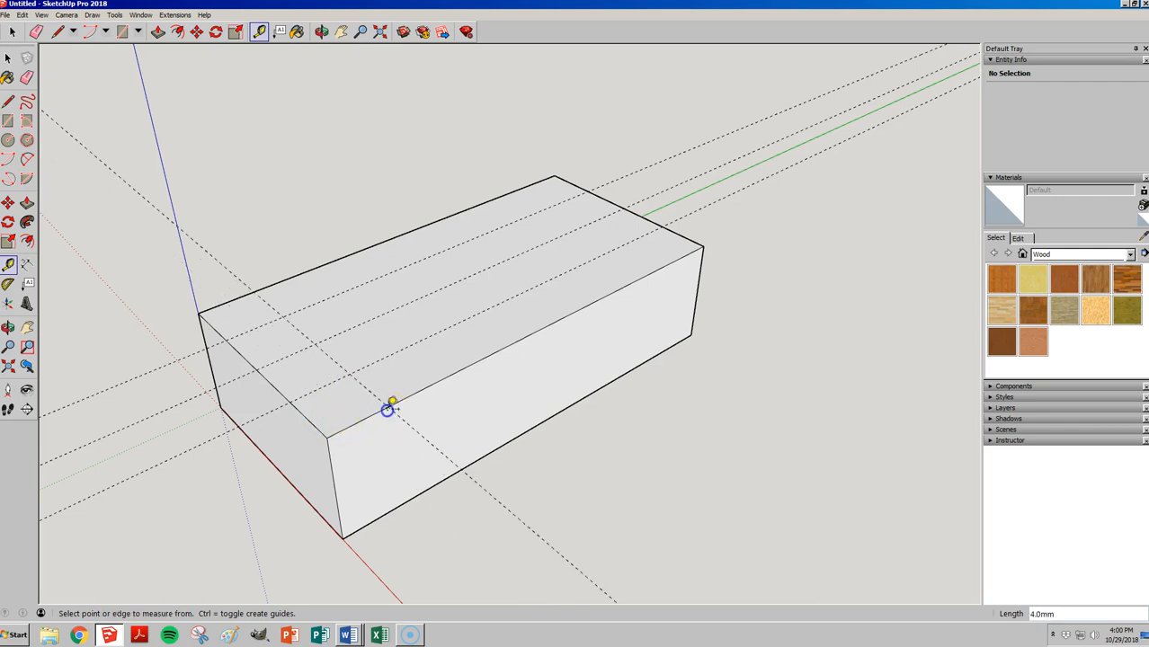
{"action": "left_click_drag", "start_coordinate": [314, 425], "coordinate": [444, 376]}
{"action": "left_click", "coordinate": [444, 377]}
{"action": "key", "text": "space"}
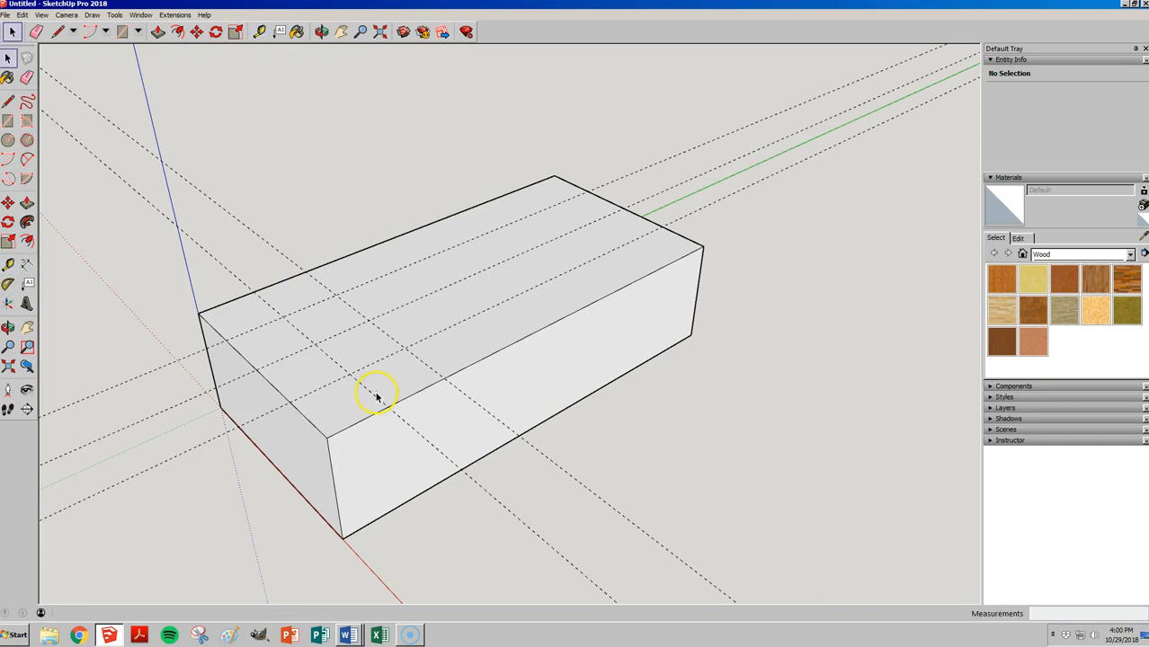
- Select the two crosswise guides and copy the pair twice along the long edge onto the next four division points
{"action": "left_click", "coordinate": [376, 399]}
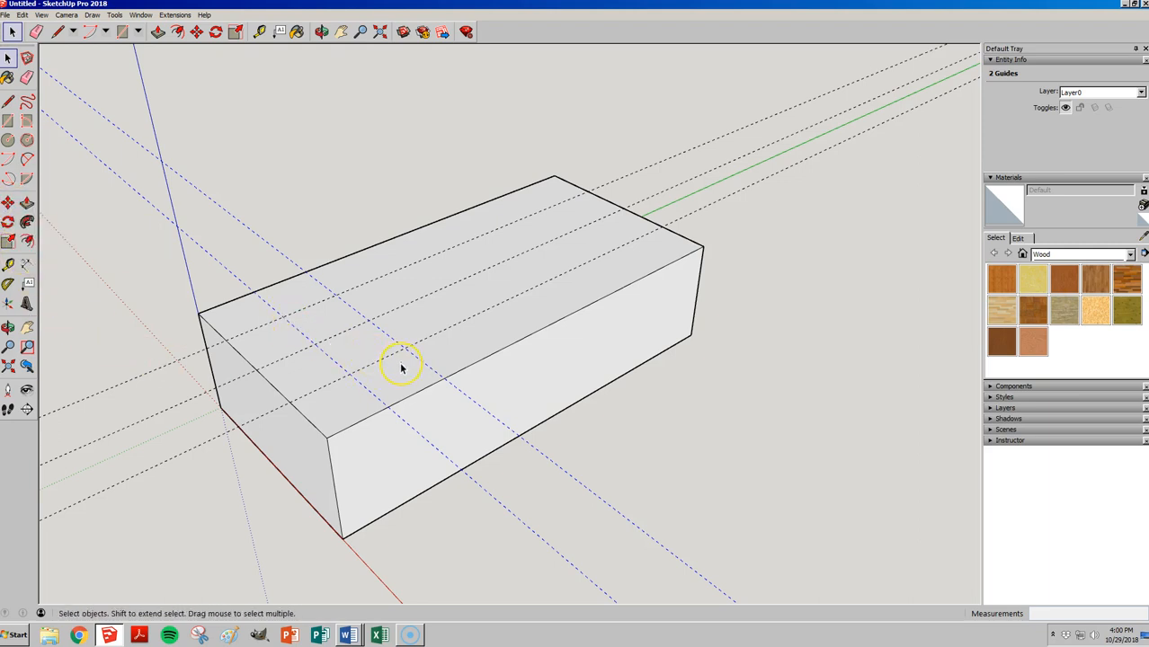
{"action": "key", "text": "m"}
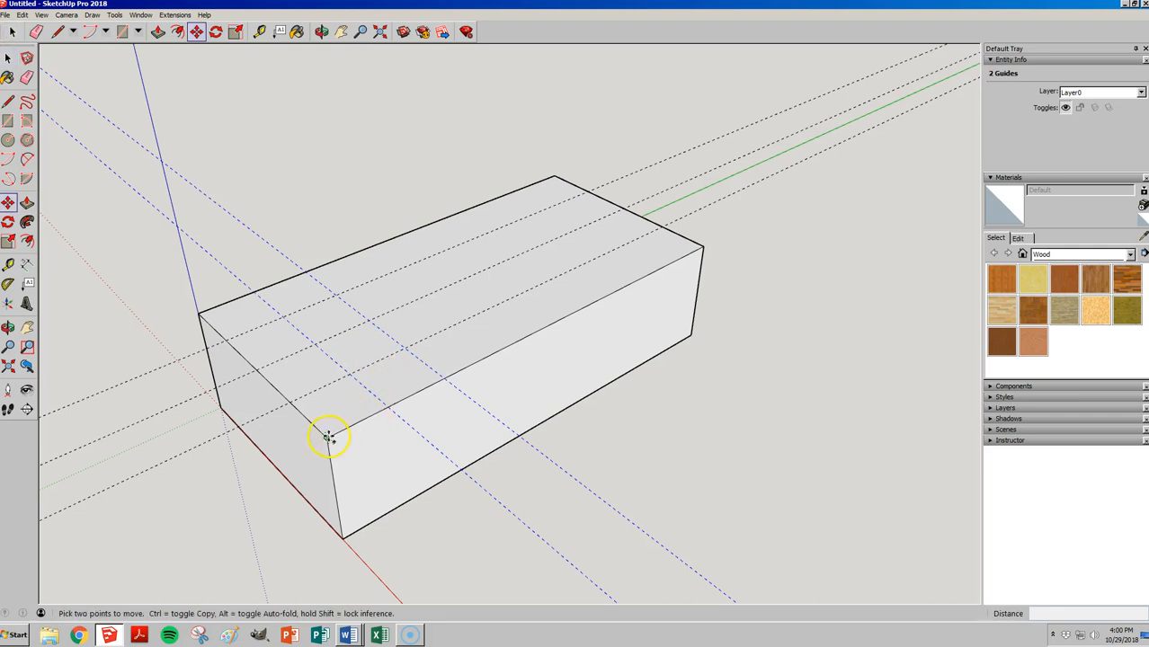
{"action": "left_click_drag", "start_coordinate": [328, 437], "coordinate": [493, 360], "text": "ctrl"}
{"action": "left_click", "coordinate": [541, 329]}
{"action": "key", "text": "space"}
- Place one more crosswise guide through the last division point before the block's far end and clear the selection
{"action": "key", "text": "t"}
{"action": "left_click", "coordinate": [690, 234]}
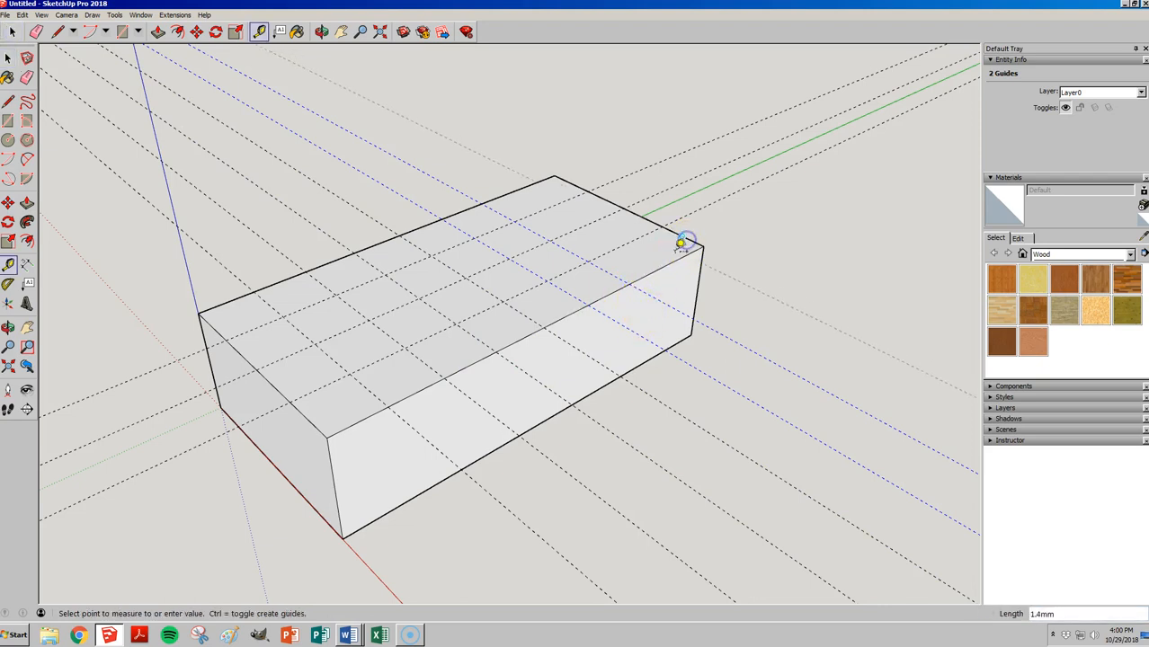
{"action": "key", "text": "space"}
{"action": "left_click", "coordinate": [745, 245]}
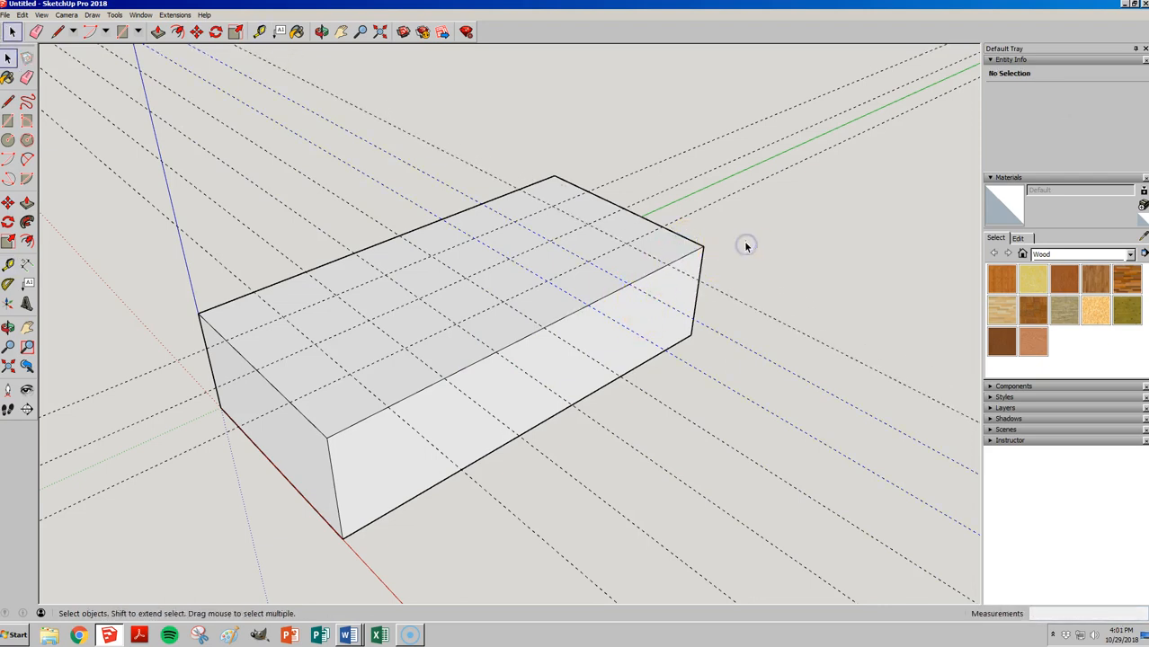
- Examine the guide grid across the block's top face from several angles
{"action": "key", "text": "o"}
{"action": "left_click_drag", "start_coordinate": [395, 239], "coordinate": [471, 417]}
{"action": "key", "text": "space"}
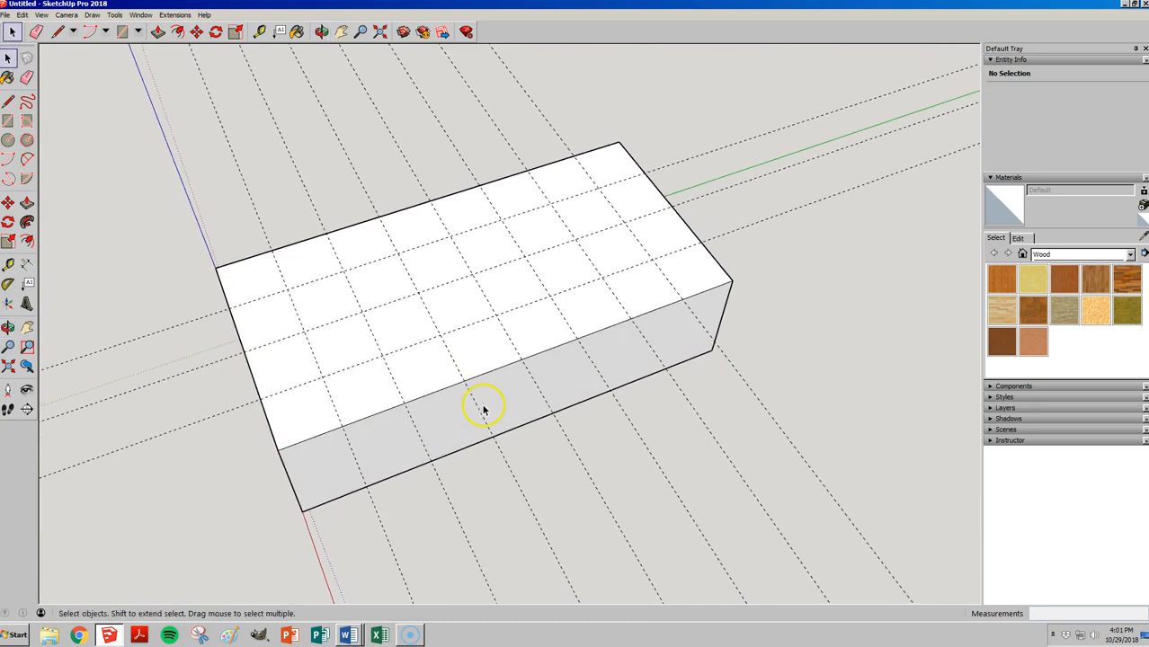
{"action": "key", "text": "o"}
{"action": "left_click_drag", "start_coordinate": [692, 235], "coordinate": [849, 231]}
{"action": "middle_click_drag", "start_coordinate": [848, 231], "coordinate": [837, 236]}
{"action": "scroll", "coordinate": [360, 224], "scroll_direction": "down", "scroll_amount": 3}
{"action": "scroll", "coordinate": [399, 445], "scroll_direction": "up", "scroll_amount": 2}
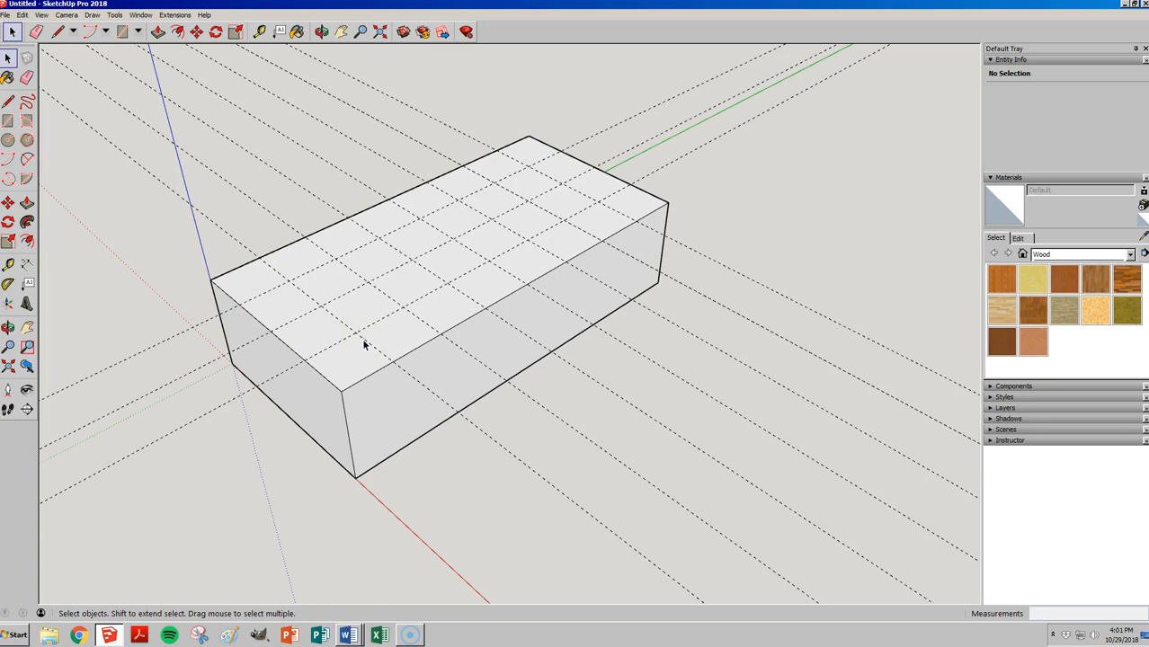
- Enter 48 sides for the Circle tool and draw a 2.5 mm radius circle at the guide intersection nearest the top corner on the red-axis side
{"action": "key", "text": "c"}
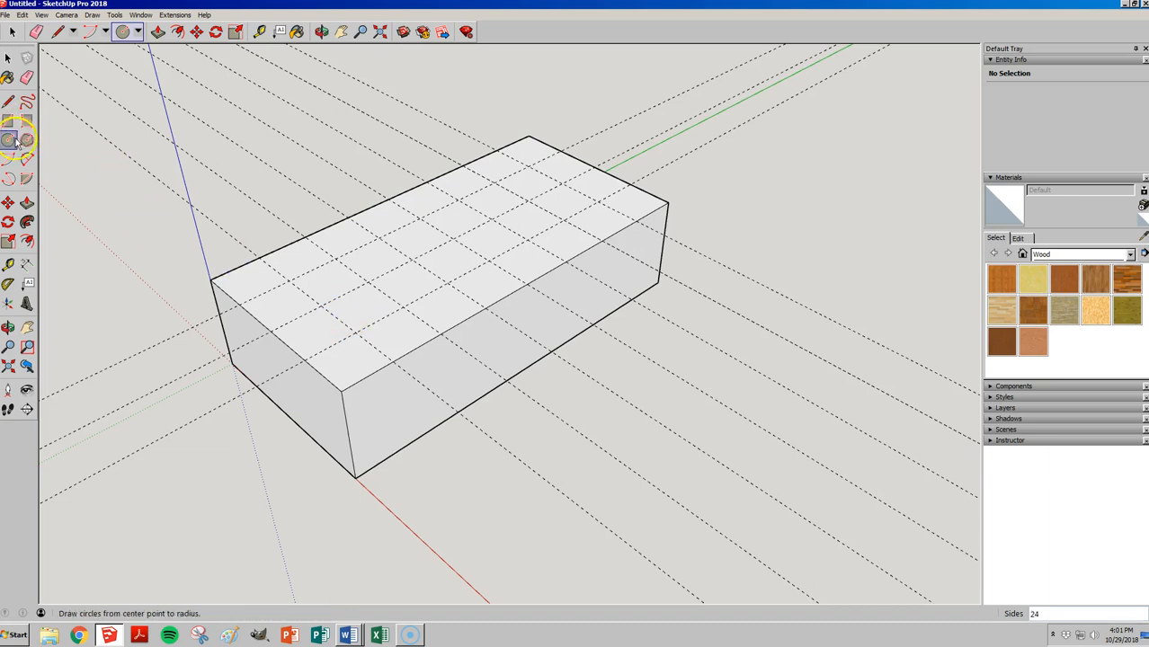
{"action": "left_click", "coordinate": [1040, 613]}
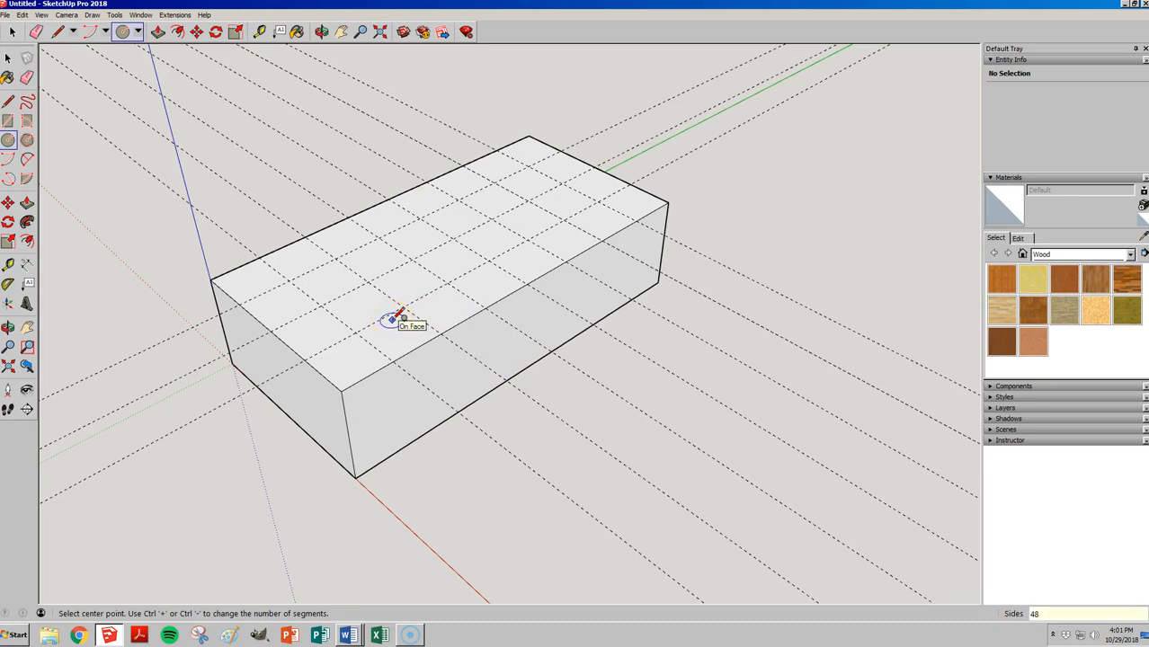
{"action": "left_click", "coordinate": [355, 332]}
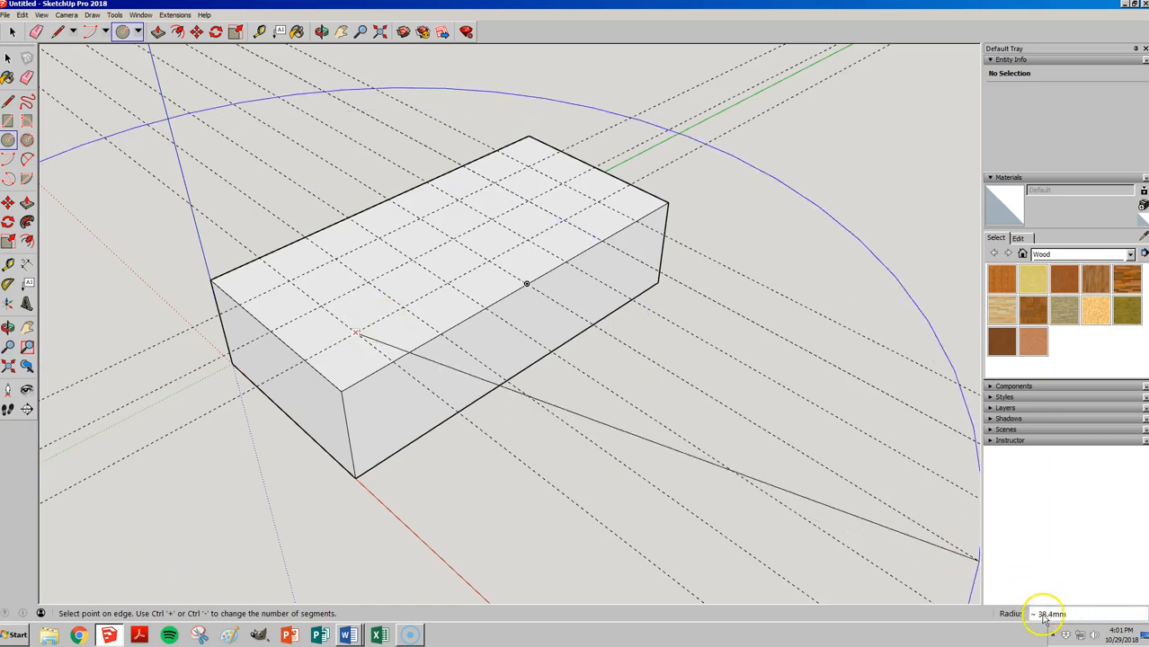
{"action": "left_click", "coordinate": [384, 324]}
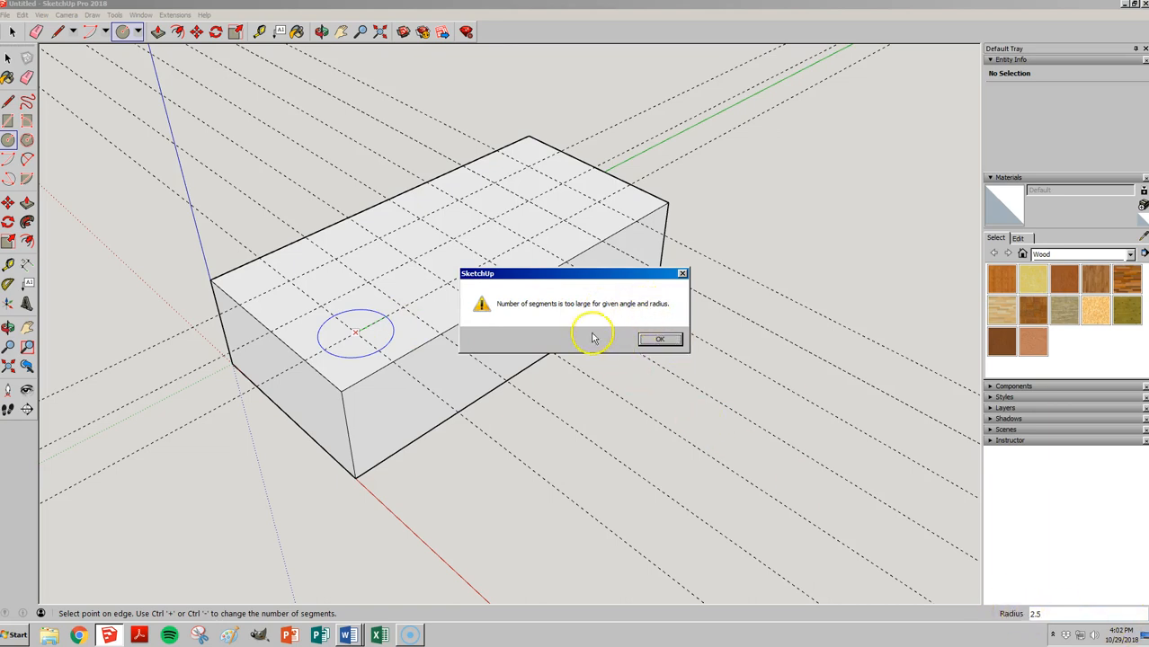
{"action": "left_click", "coordinate": [660, 341]}
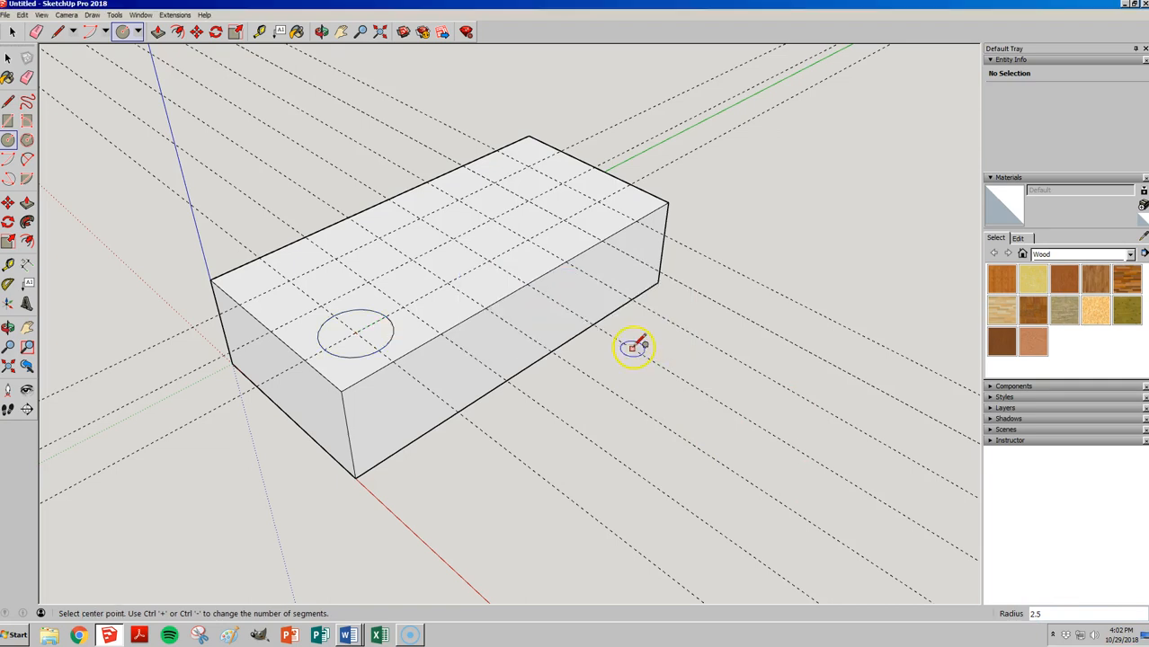
- Draw a second circle of 2.5 mm radius at the guide intersection nearest the top corner above the origin
{"action": "scroll", "coordinate": [359, 331], "scroll_direction": "up", "scroll_amount": 5}
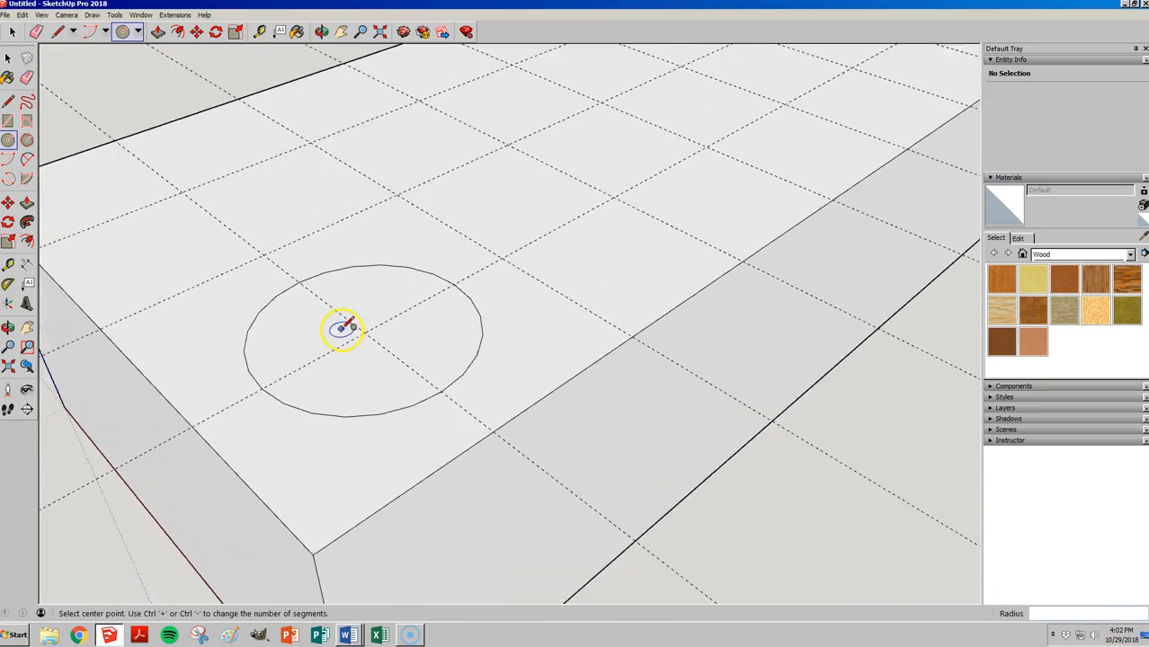
{"action": "scroll", "coordinate": [376, 335], "scroll_direction": "down", "scroll_amount": 6}
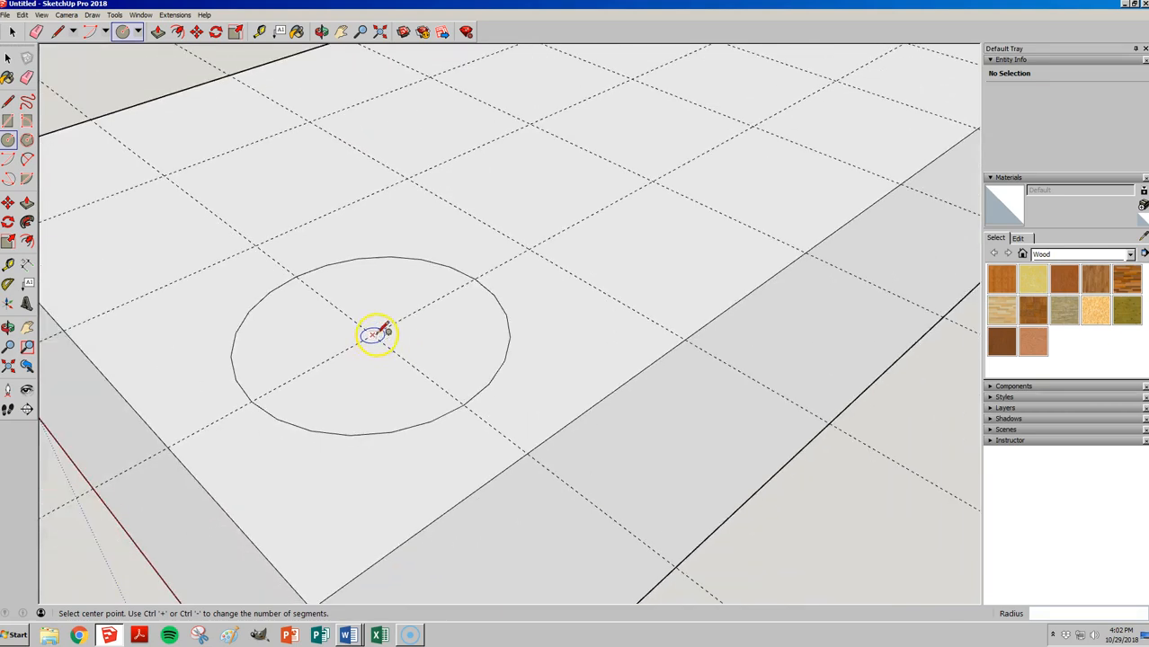
{"action": "key", "text": "space"}
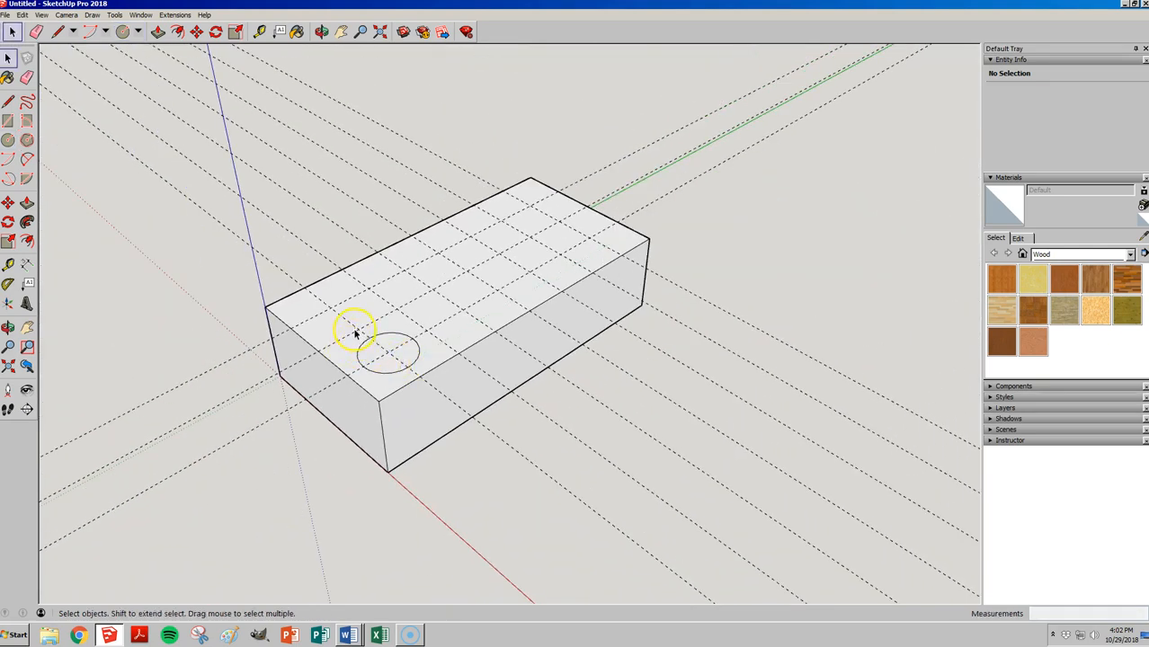
{"action": "key", "text": "c"}
{"action": "left_click", "coordinate": [332, 307]}
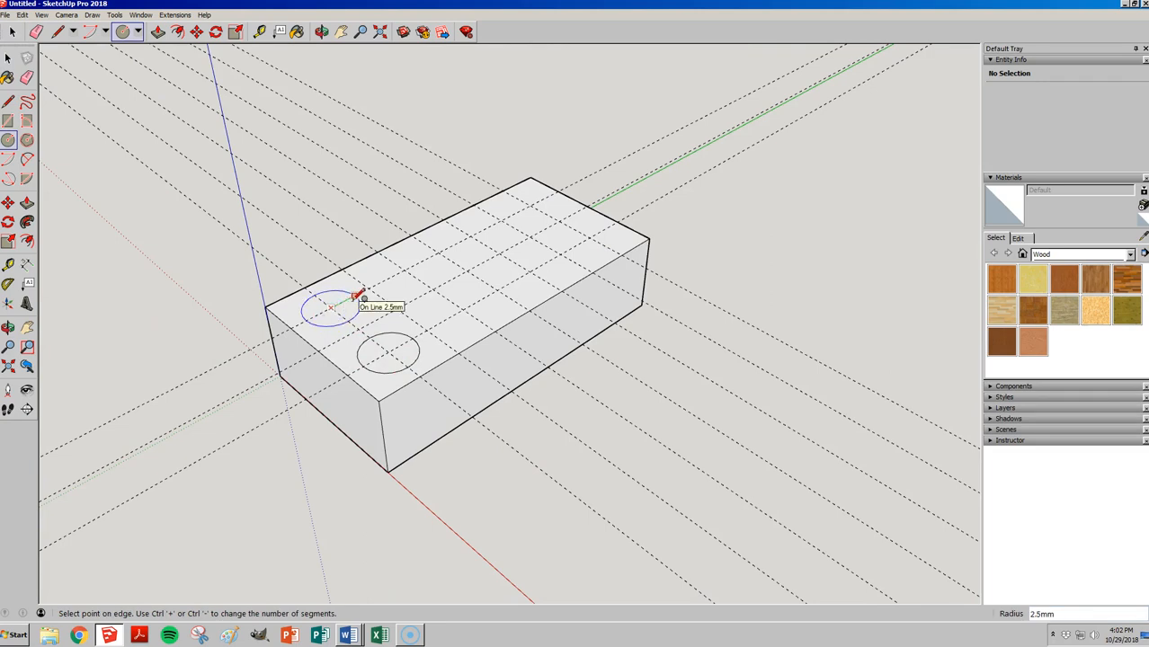
{"action": "left_click", "coordinate": [359, 296]}
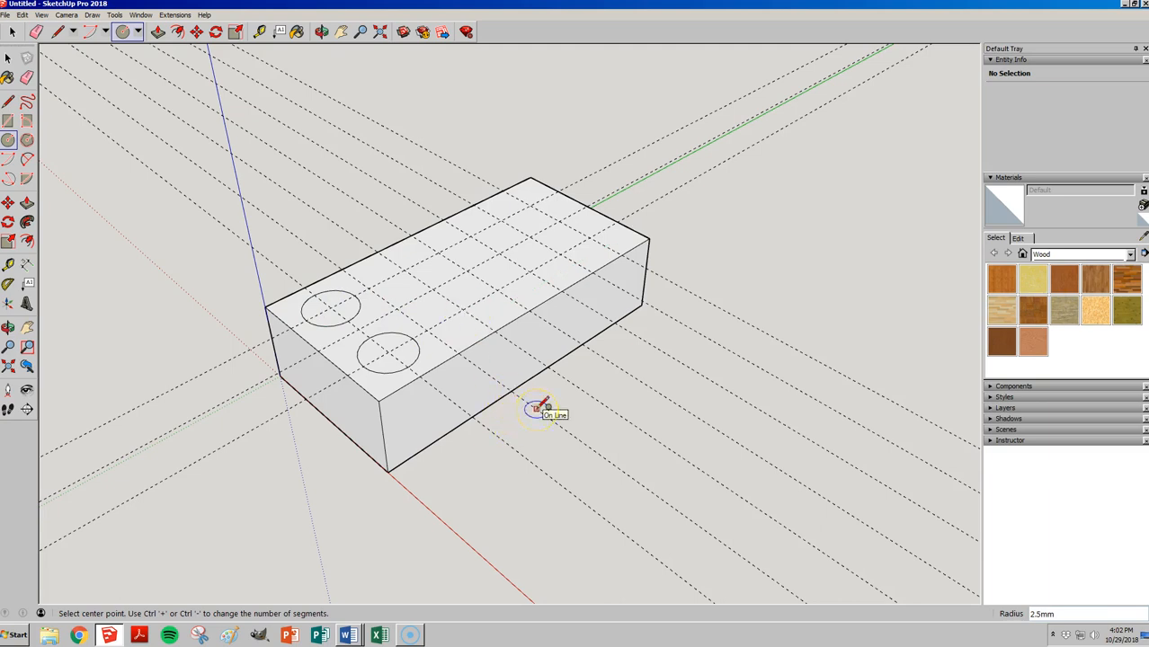
- Select both circle faces and copy the pair 8 mm along the block's length to the next guide intersections
{"action": "key", "text": "space"}
{"action": "left_click", "coordinate": [350, 308]}
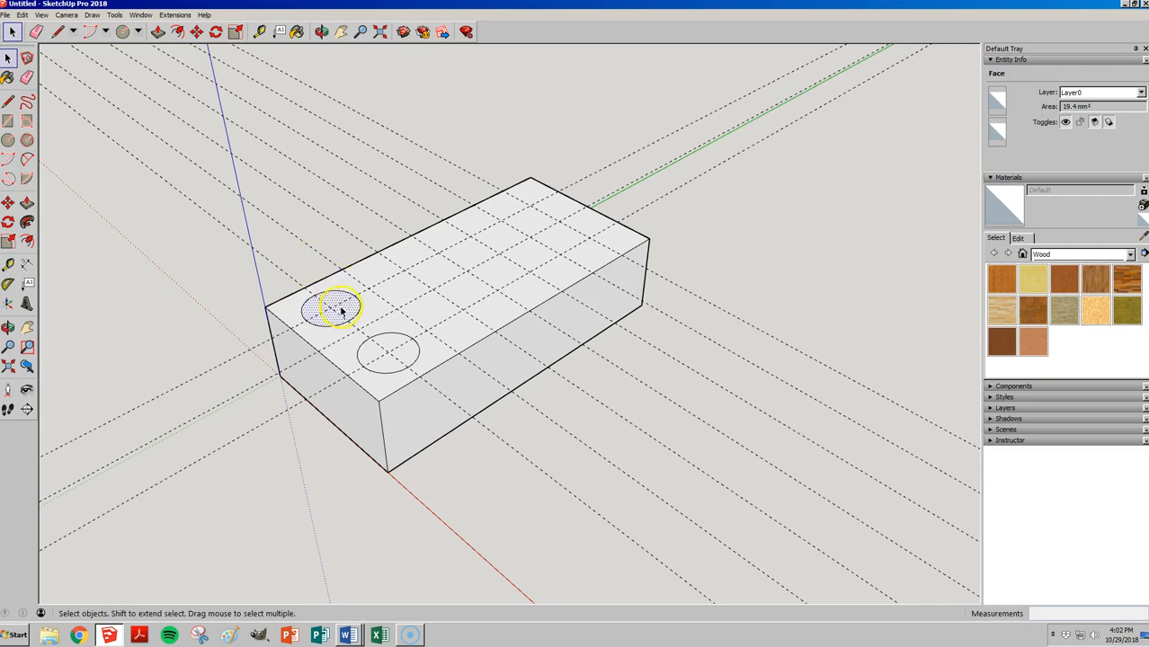
{"action": "left_click", "coordinate": [369, 352], "text": "shift"}
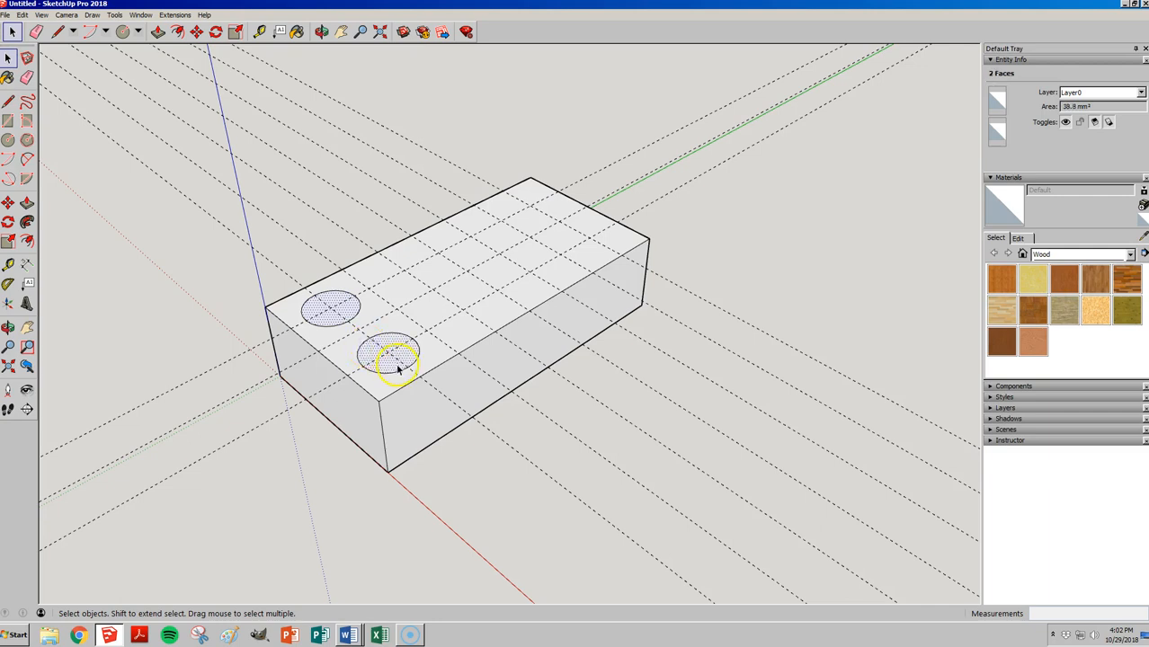
{"action": "key", "text": "m"}
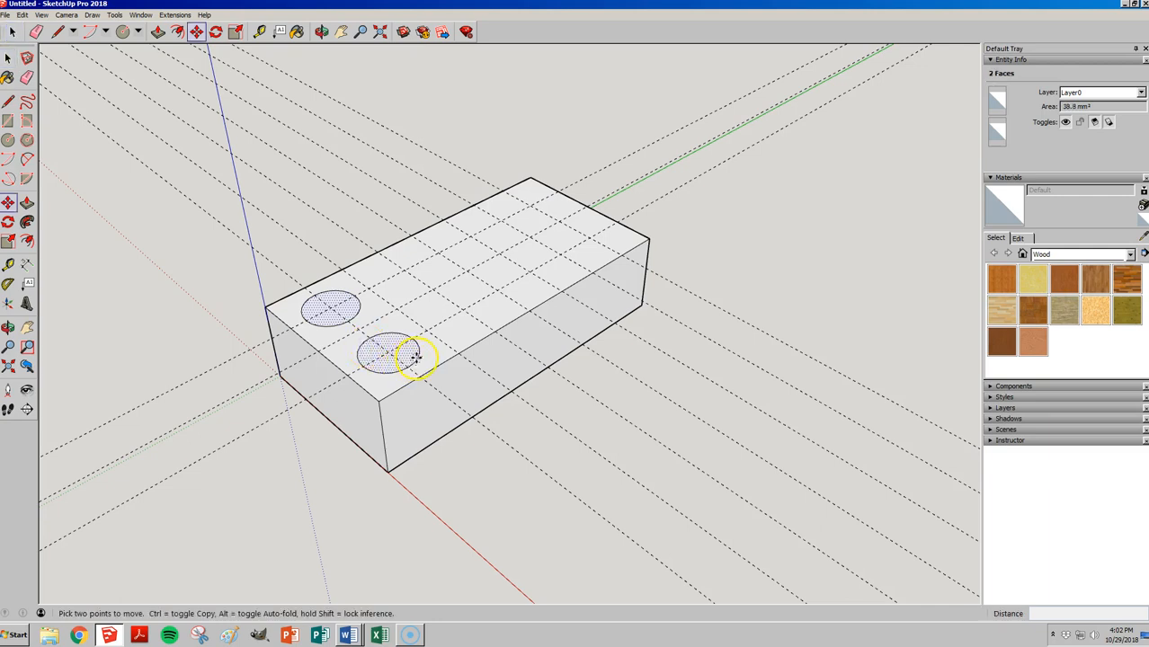
{"action": "left_click", "coordinate": [402, 306]}
{"action": "left_click", "coordinate": [389, 350]}
{"action": "key", "text": "ctrl"}
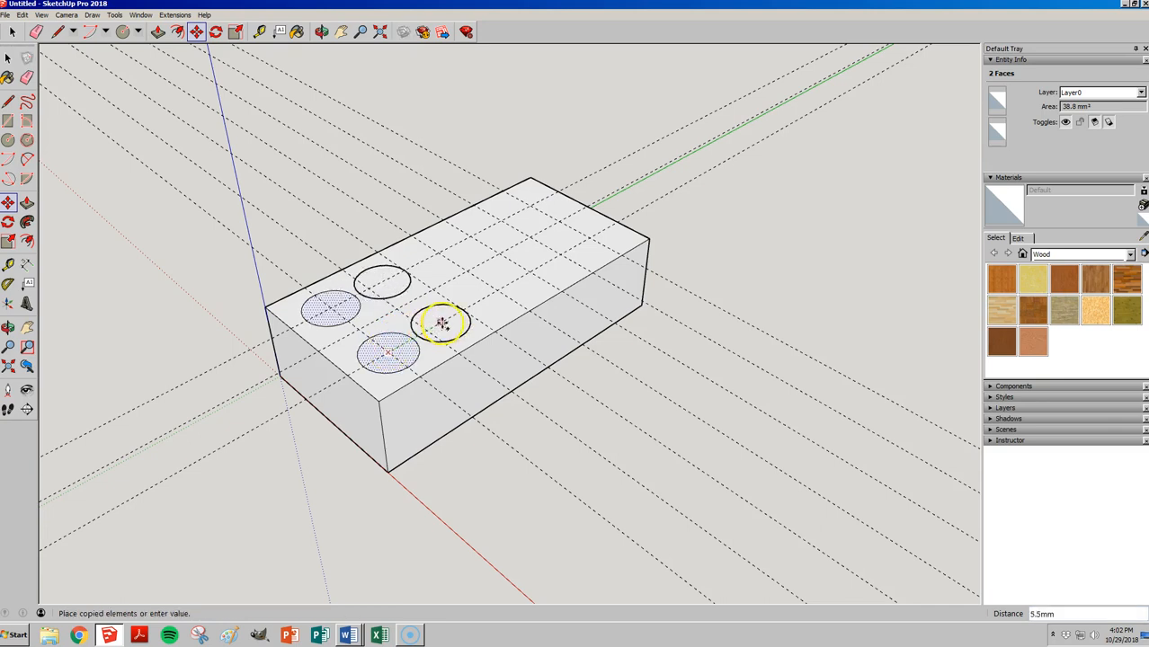
{"action": "left_click", "coordinate": [466, 309]}
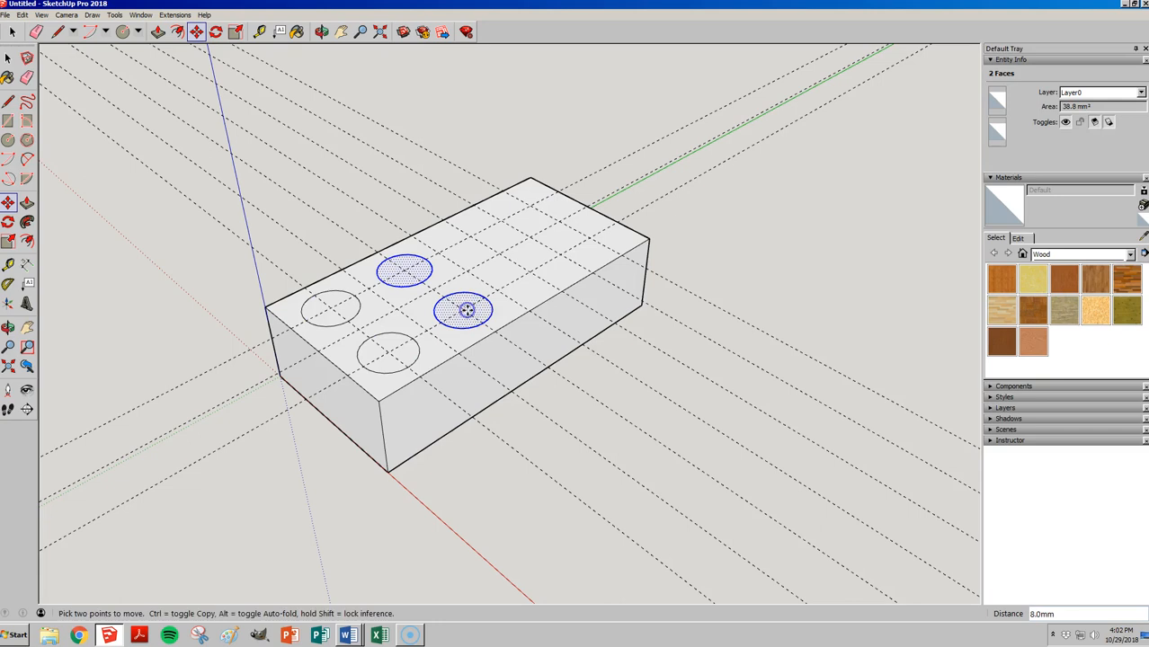
- Copy the circle pair twice more at 8 mm spacing toward the block's far end and clear the selection
{"action": "left_click", "coordinate": [470, 308]}
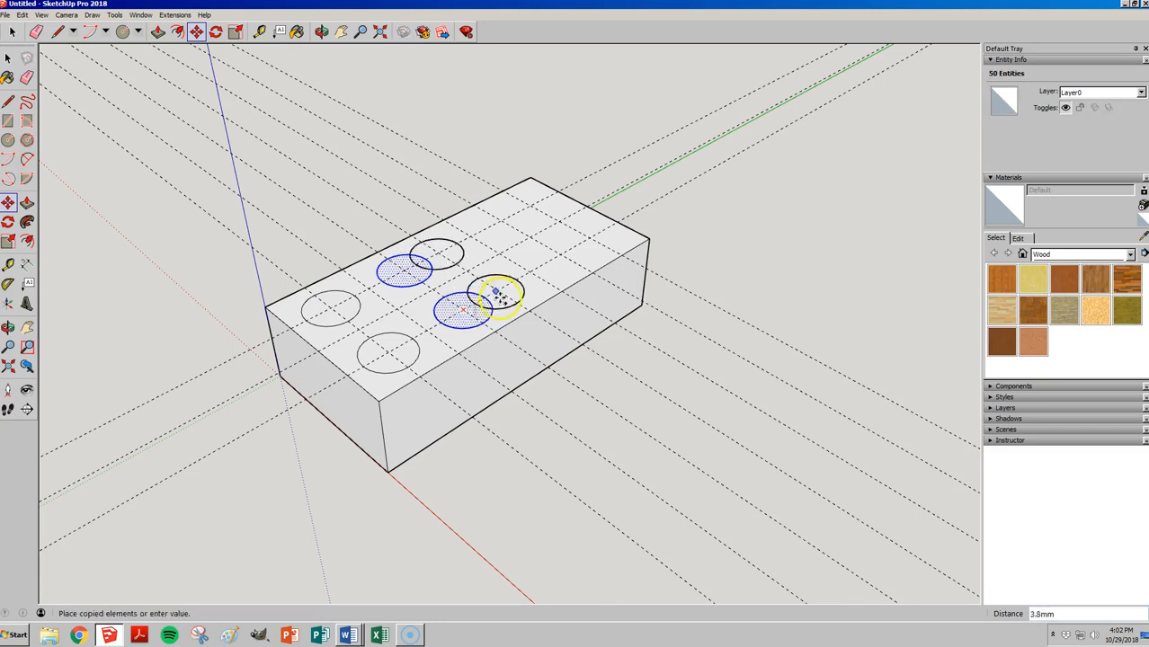
{"action": "left_click", "coordinate": [530, 271]}
{"action": "left_click", "coordinate": [531, 271]}
{"action": "left_click", "coordinate": [586, 238]}
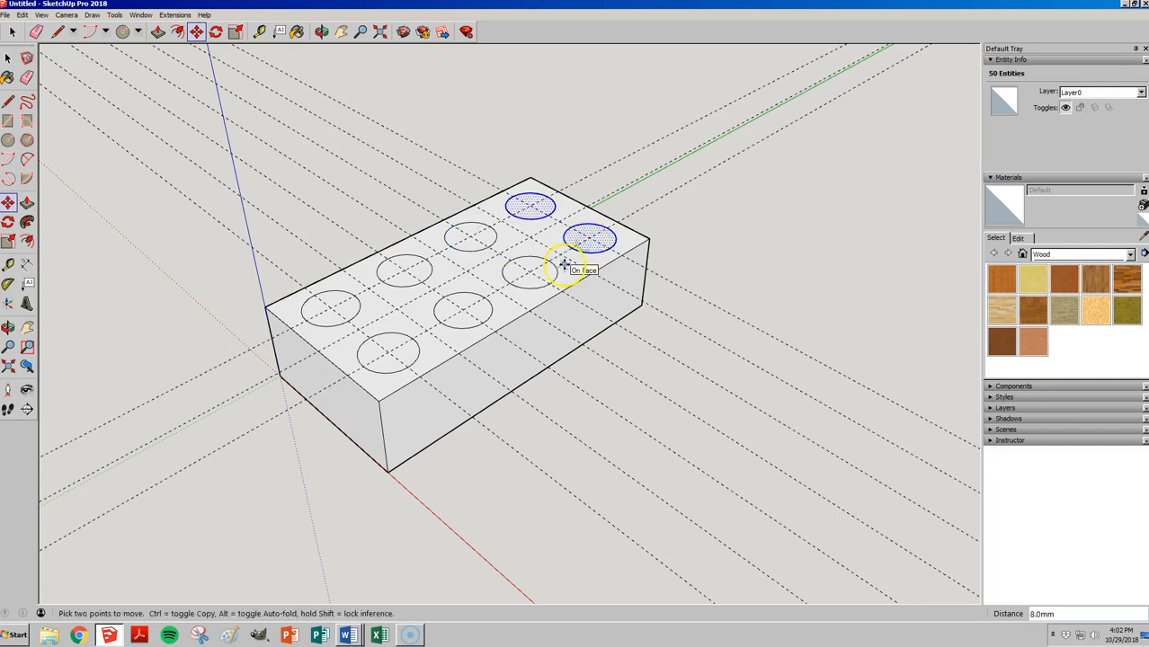
{"action": "key", "text": "space"}
{"action": "left_click", "coordinate": [542, 154]}
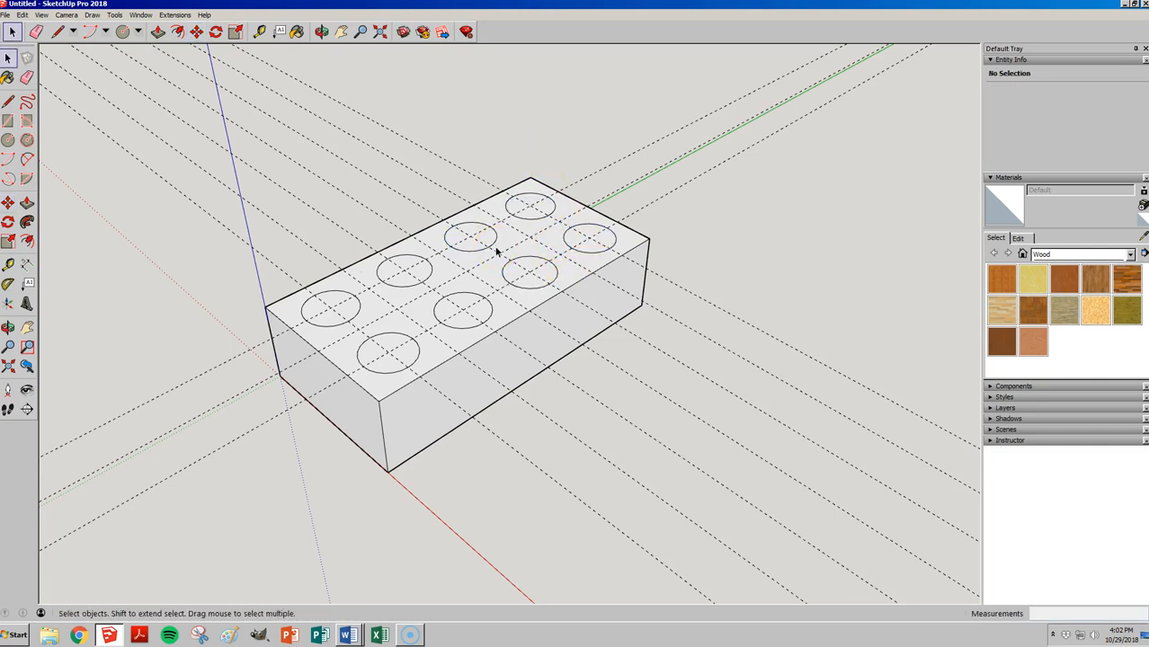
- Delete all guides from the model
{"action": "key", "text": "l"}
{"action": "key", "text": "space"}
{"action": "left_click", "coordinate": [22, 14]}
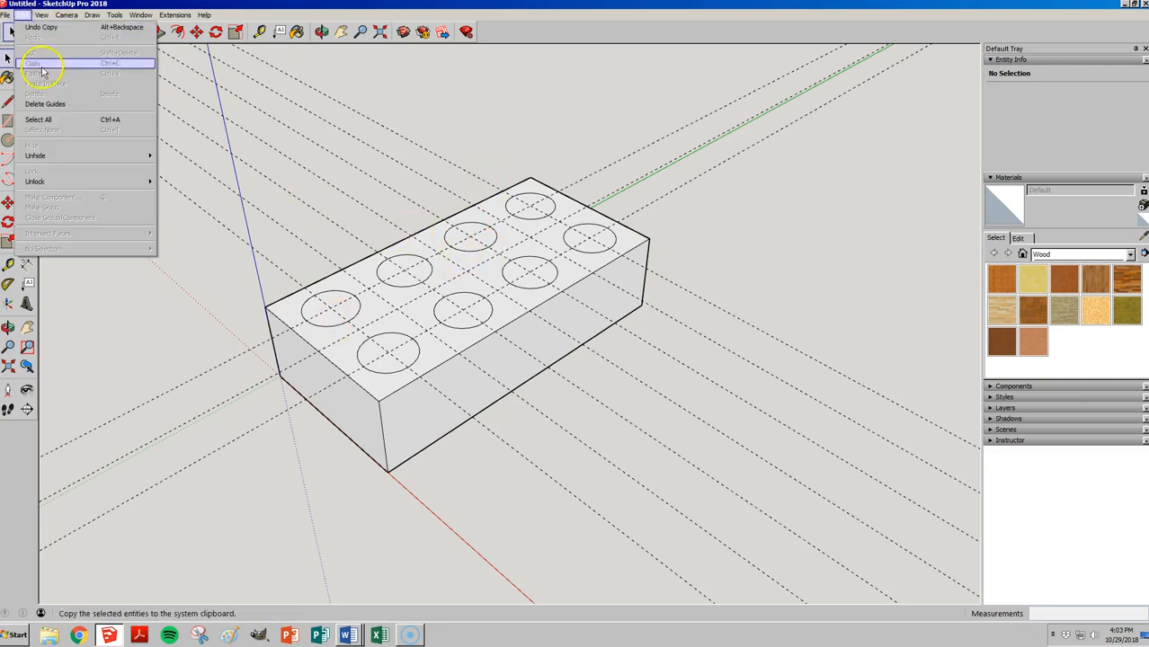
{"action": "left_click", "coordinate": [42, 106]}
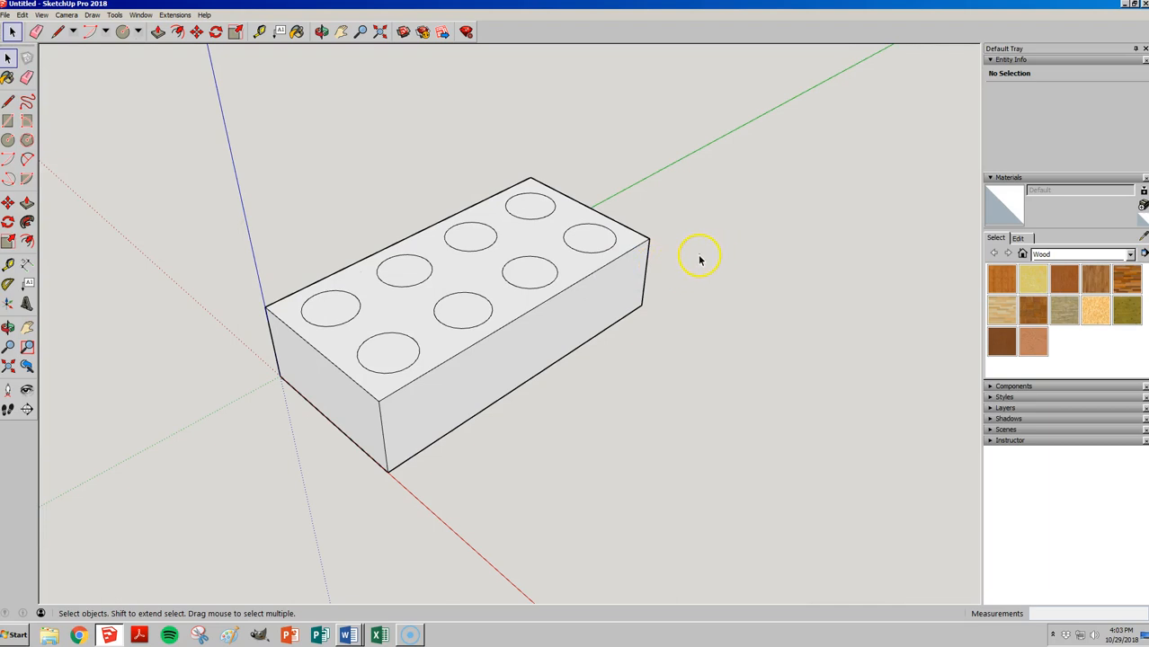
- Push/Pull the circle nearest the corner above the origin up 2 mm and raise the adjacent circle along the long edge to match
{"action": "key", "text": "p"}
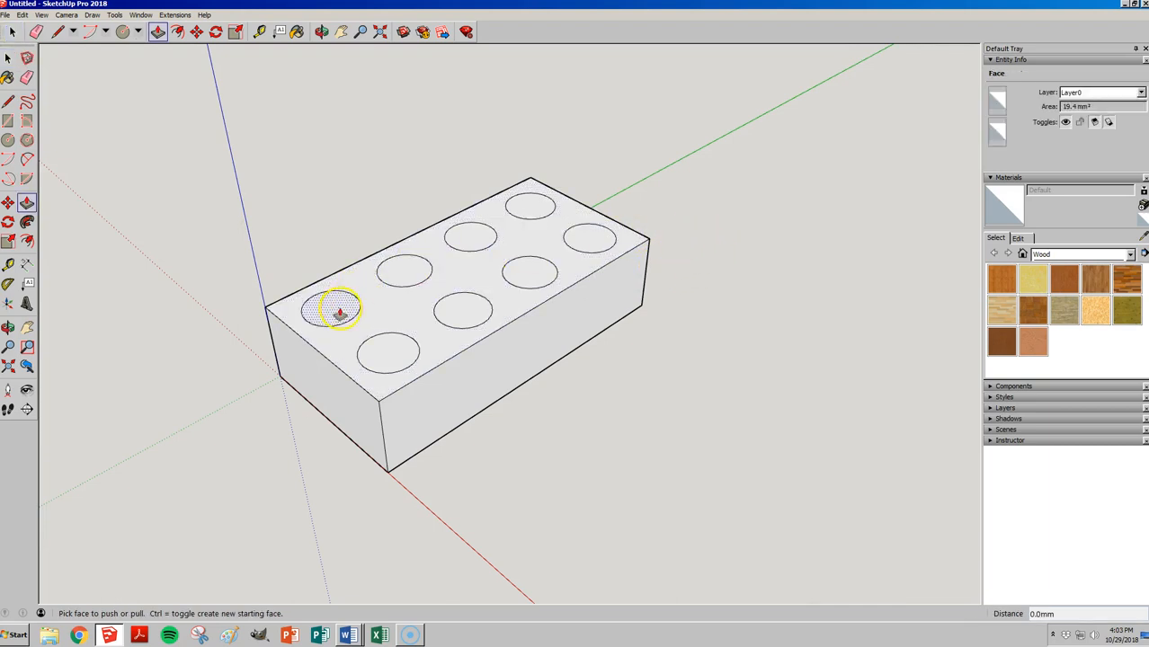
{"action": "left_click", "coordinate": [340, 311]}
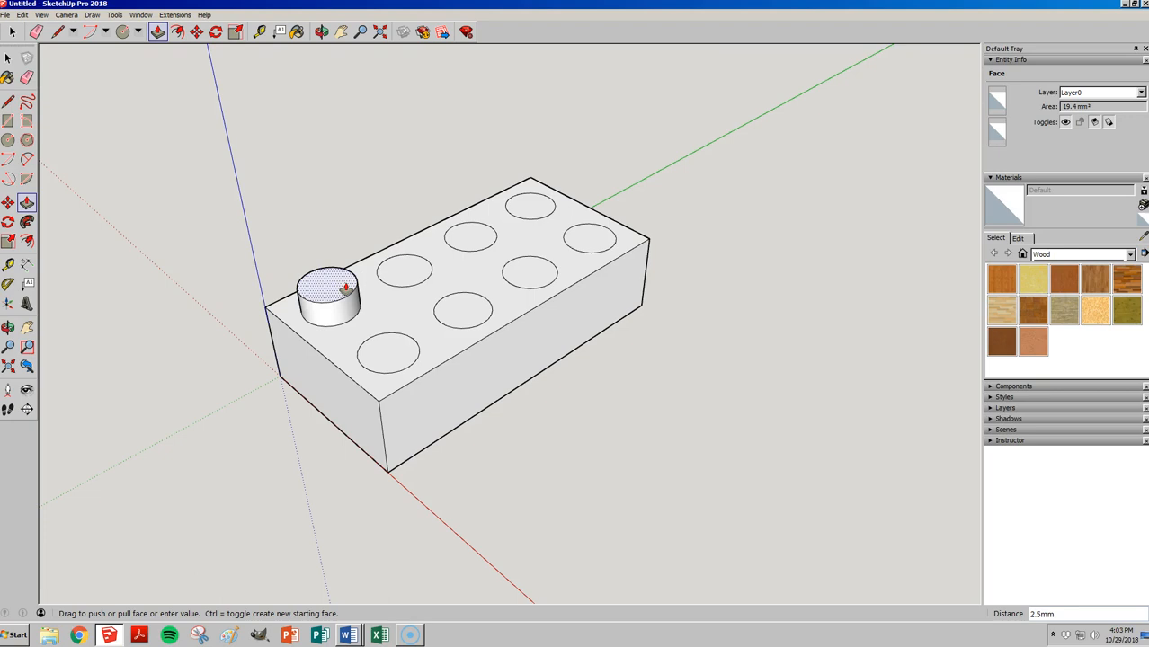
{"action": "key", "text": "Return"}
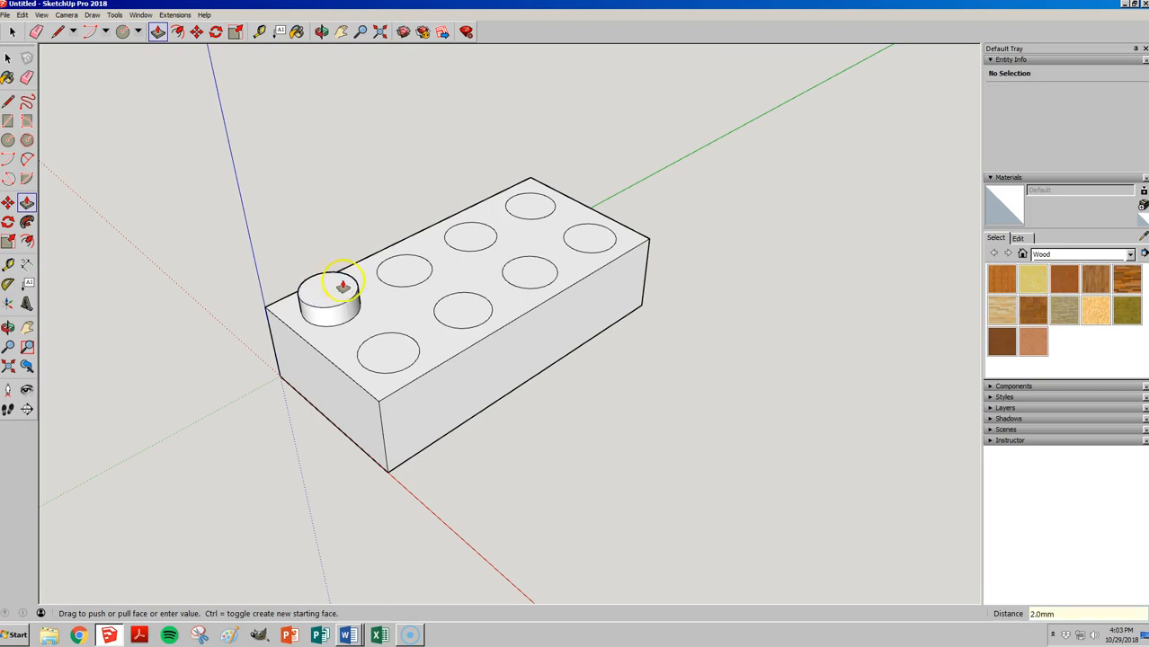
{"action": "left_click", "coordinate": [404, 272]}
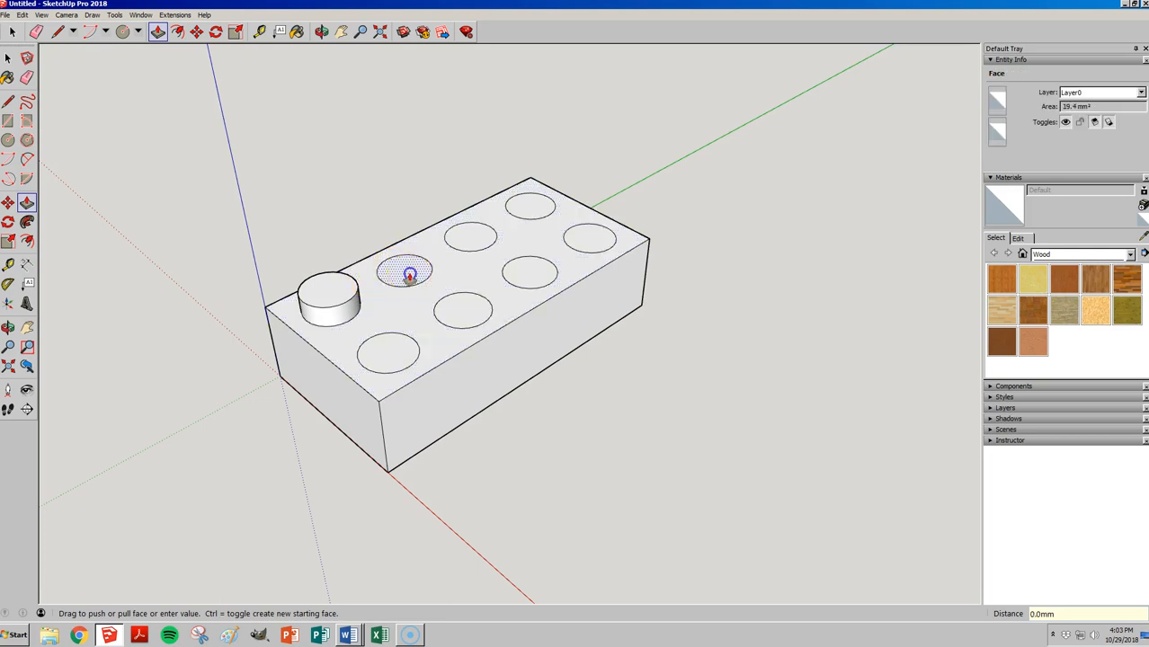
{"action": "left_click", "coordinate": [333, 290]}
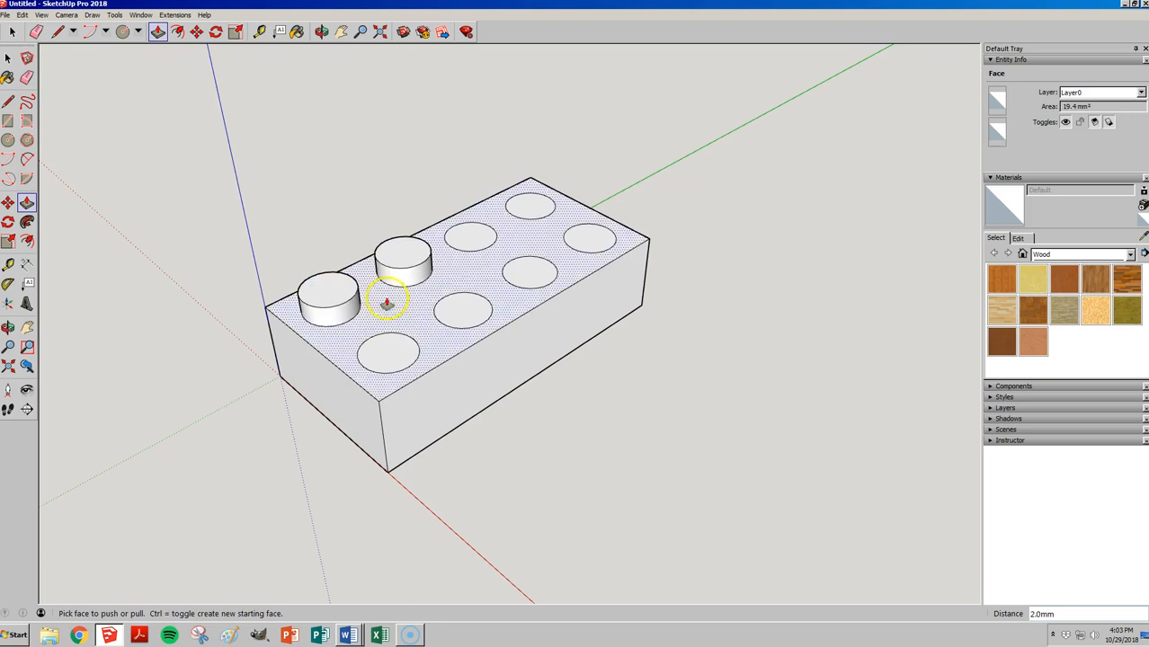
- Raise the remaining six circles on the top face by the same 2 mm with Push/Pull
{"action": "double_click", "coordinate": [474, 241]}
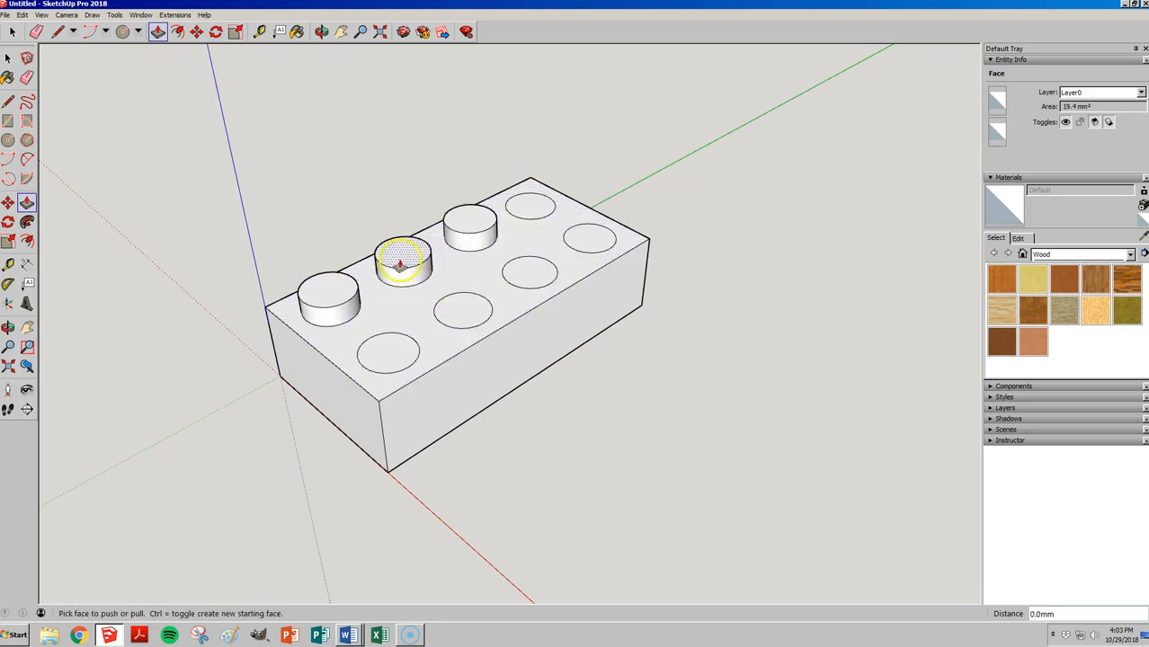
{"action": "double_click", "coordinate": [528, 215]}
{"action": "double_click", "coordinate": [591, 239]}
{"action": "double_click", "coordinate": [530, 272]}
{"action": "left_click", "coordinate": [461, 312]}
{"action": "left_click", "coordinate": [461, 312]}
{"action": "double_click", "coordinate": [390, 352]}
{"action": "middle_click_drag", "start_coordinate": [397, 352], "coordinate": [385, 296]}
{"action": "scroll", "coordinate": [385, 296], "scroll_direction": "down", "scroll_amount": 2}
{"action": "scroll", "coordinate": [623, 308], "scroll_direction": "up", "scroll_amount": 3}
{"action": "middle_click_drag", "start_coordinate": [623, 308], "coordinate": [672, 295]}
{"action": "scroll", "coordinate": [671, 295], "scroll_direction": "down", "scroll_amount": 2}
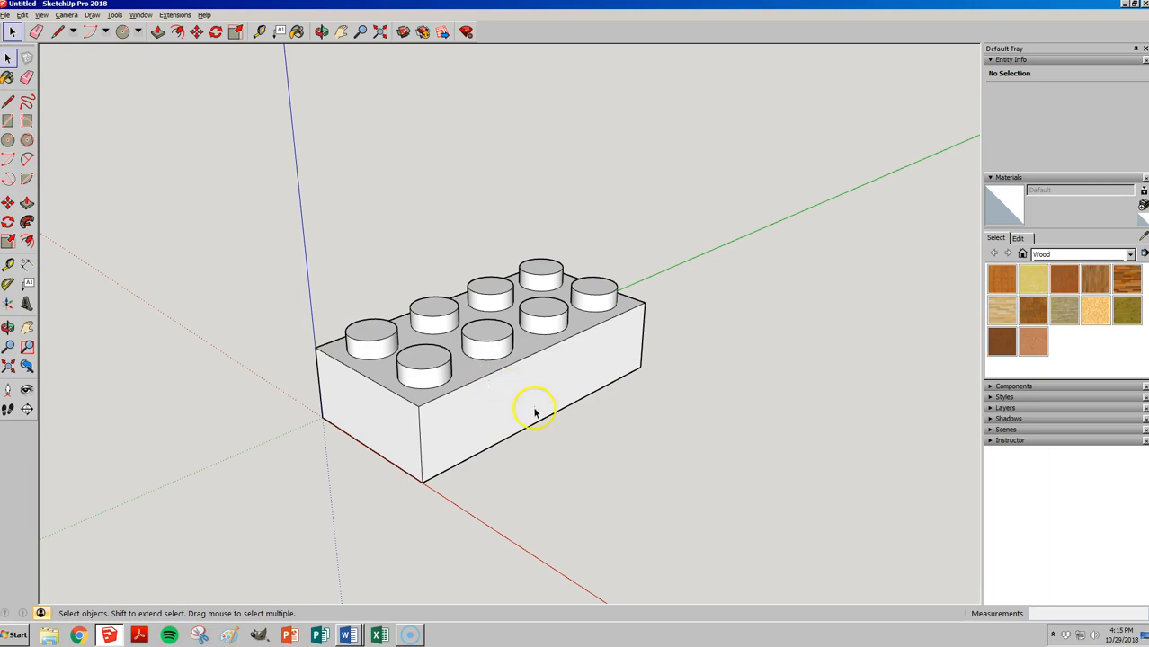
- Offset the outline of the block's underside 1.5 mm inward
{"action": "middle_click_drag", "start_coordinate": [502, 426], "coordinate": [263, 371]}
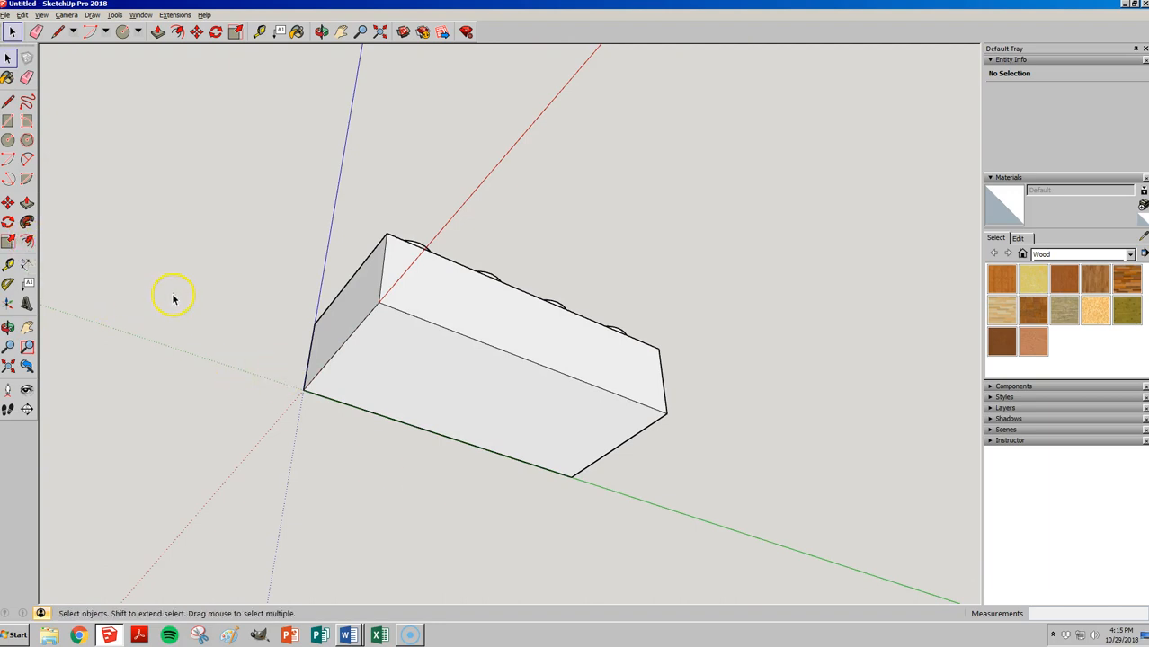
{"action": "key", "text": "f"}
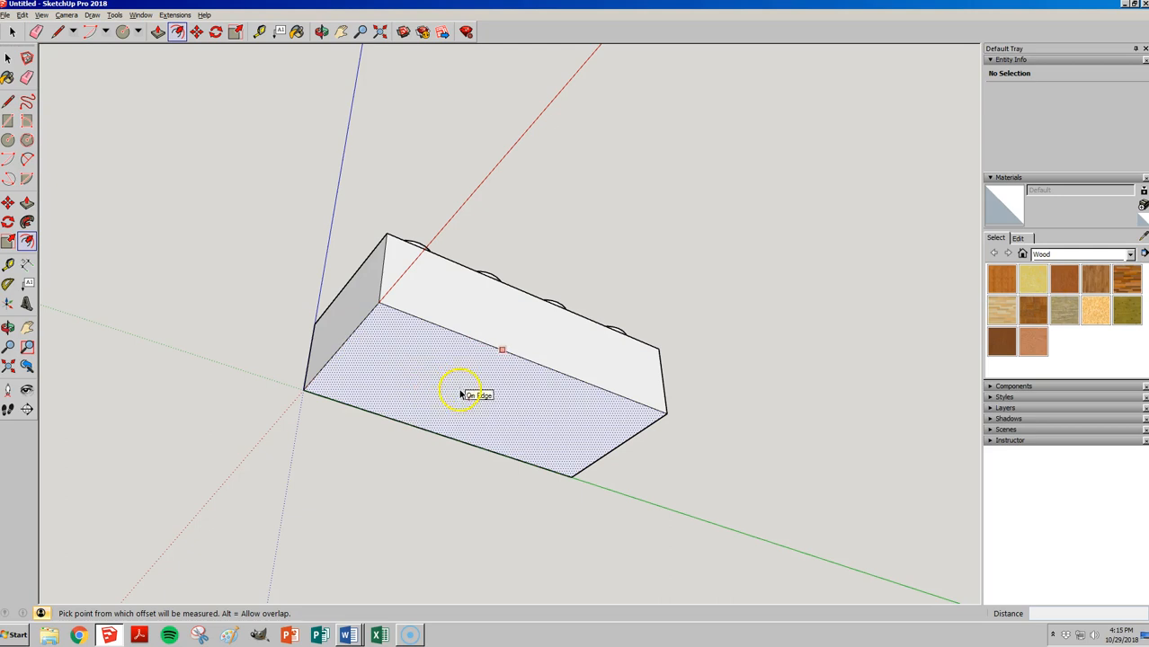
{"action": "left_click", "coordinate": [363, 354]}
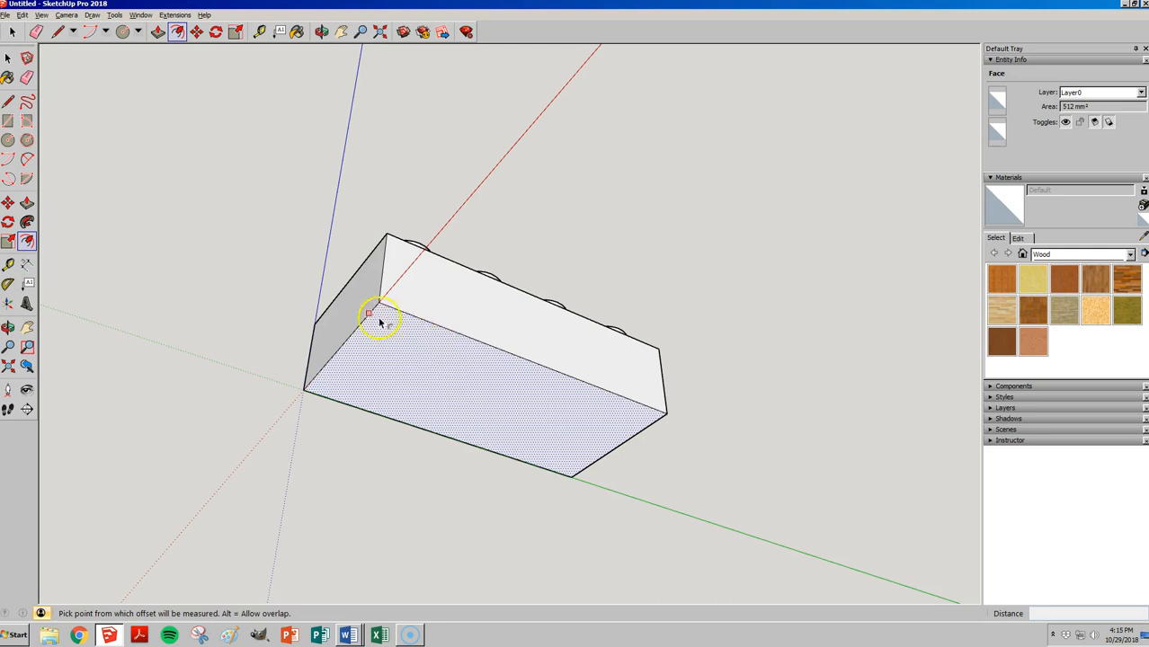
{"action": "left_click", "coordinate": [354, 342]}
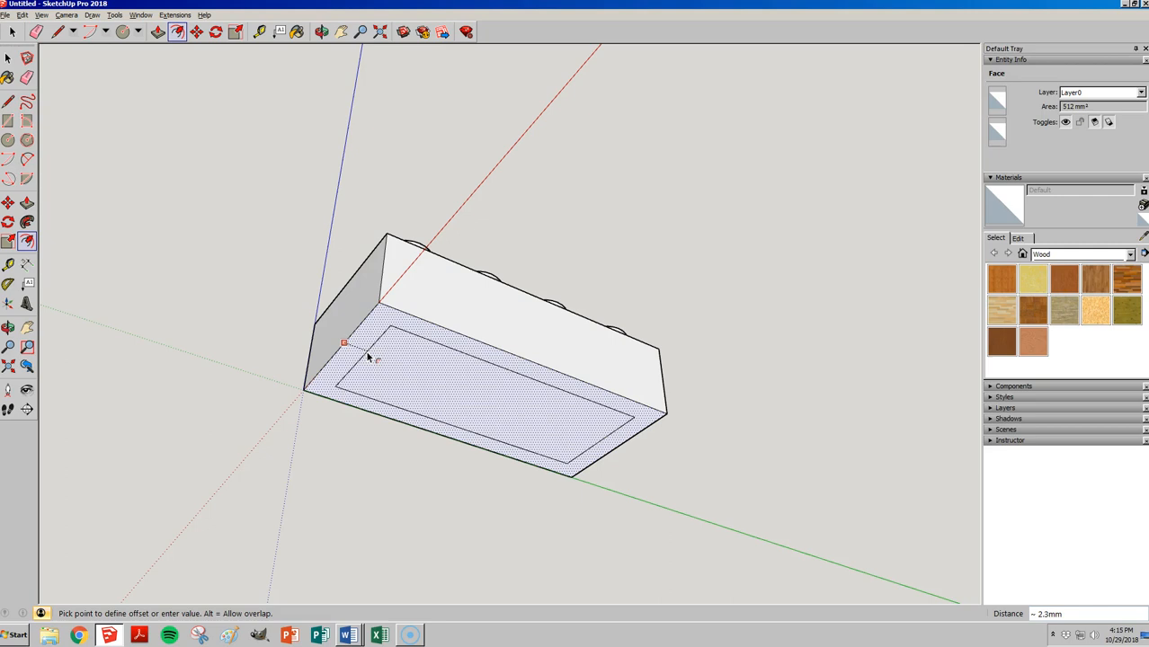
{"action": "left_click", "coordinate": [385, 352]}
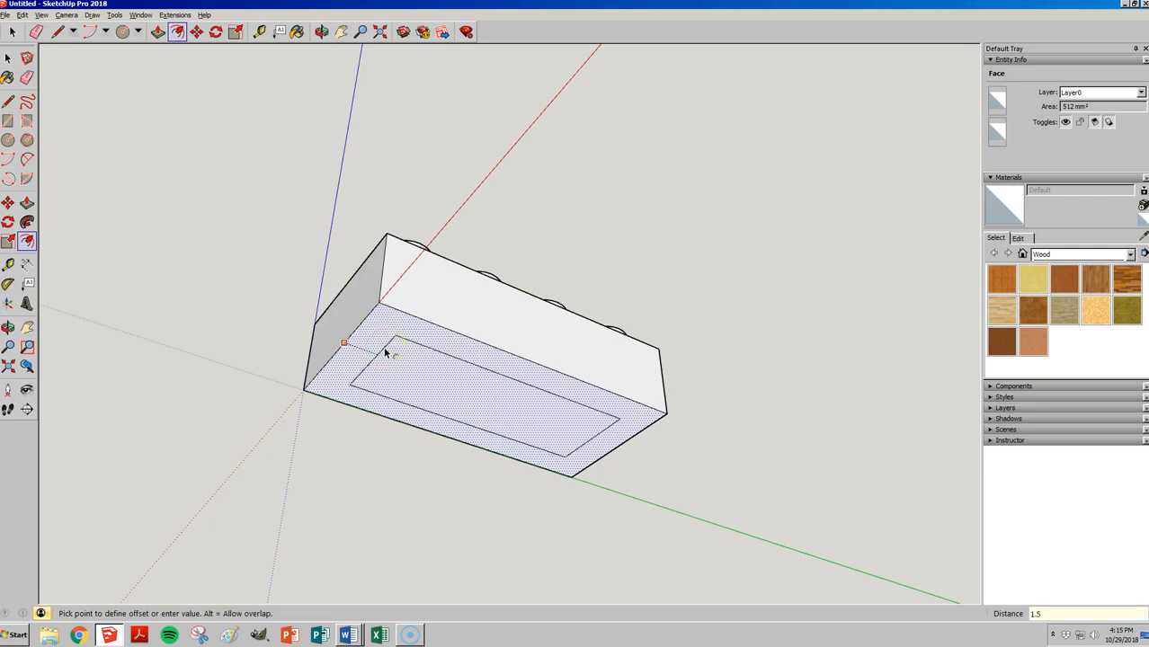
{"action": "key", "text": "Return"}
- Push the inner rectangle on the underside 7 mm into the block to hollow it out
{"action": "key", "text": "p"}
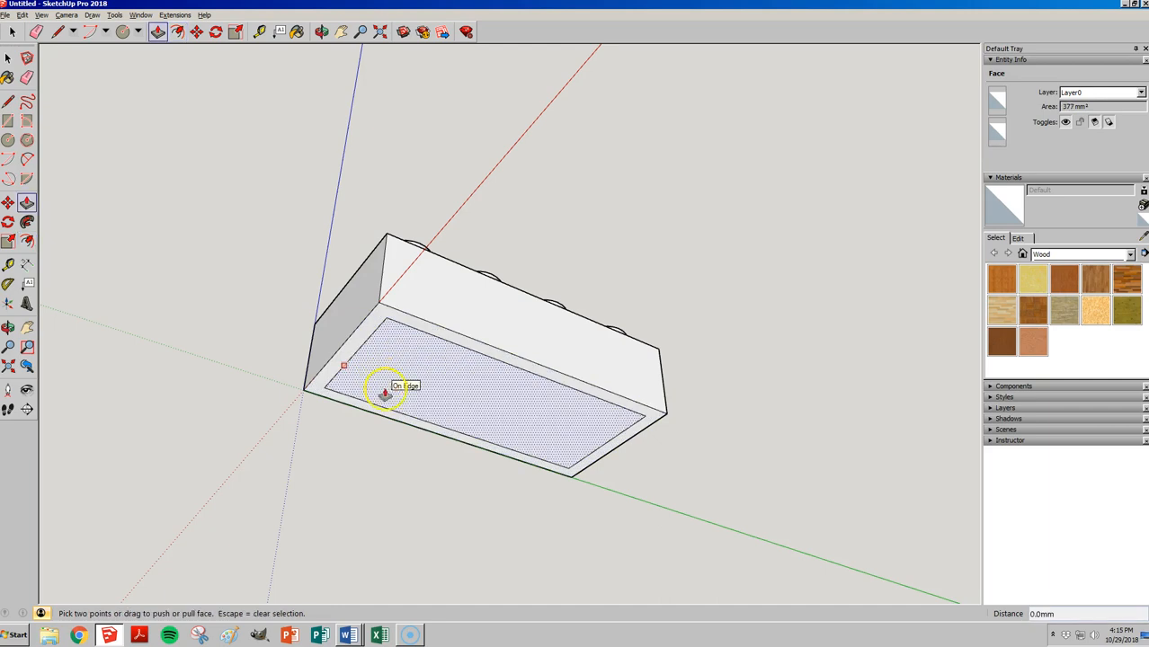
{"action": "left_click", "coordinate": [405, 388]}
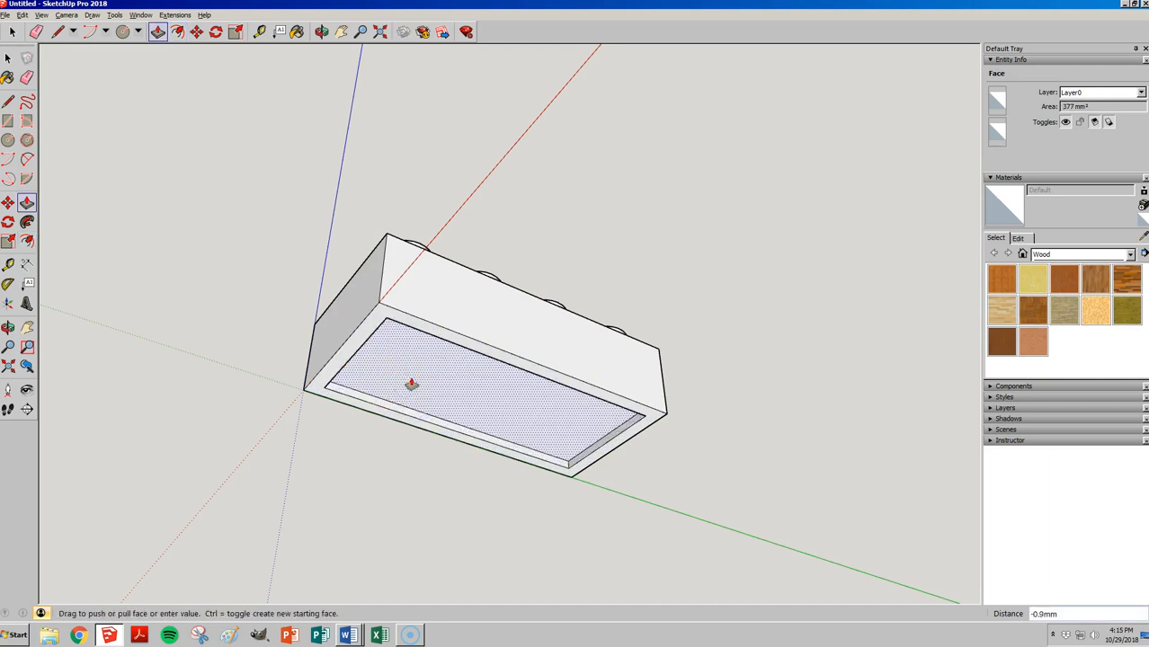
{"action": "left_click_drag", "start_coordinate": [411, 384], "coordinate": [427, 361]}
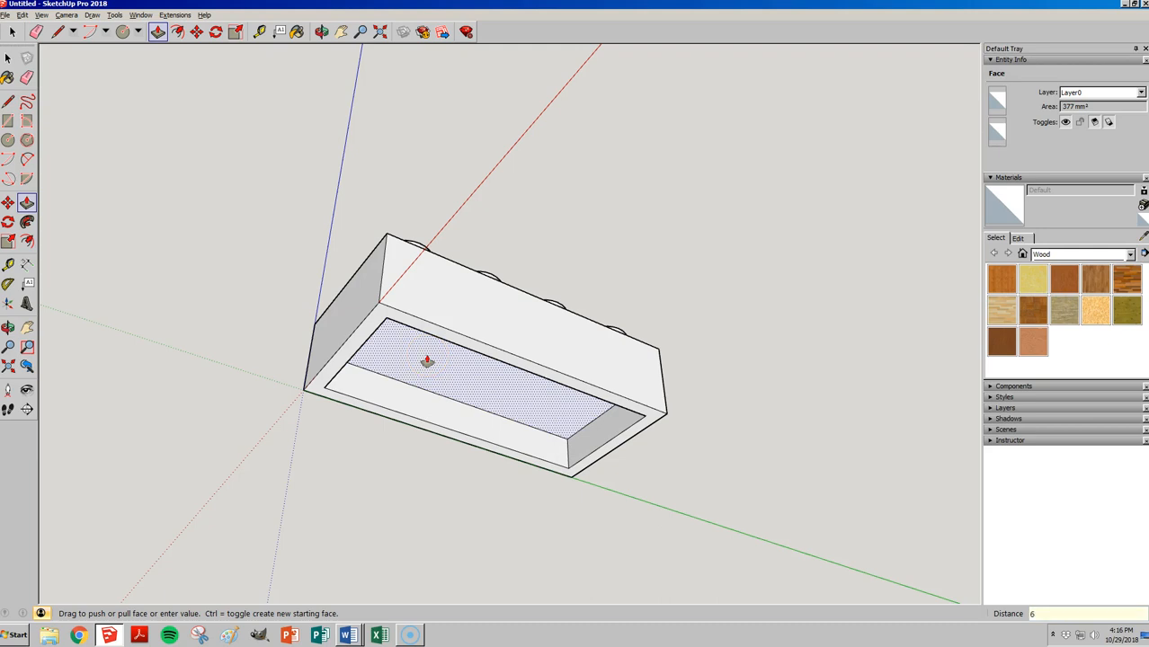
{"action": "type", "text": "7"}
{"action": "key", "text": "Return"}
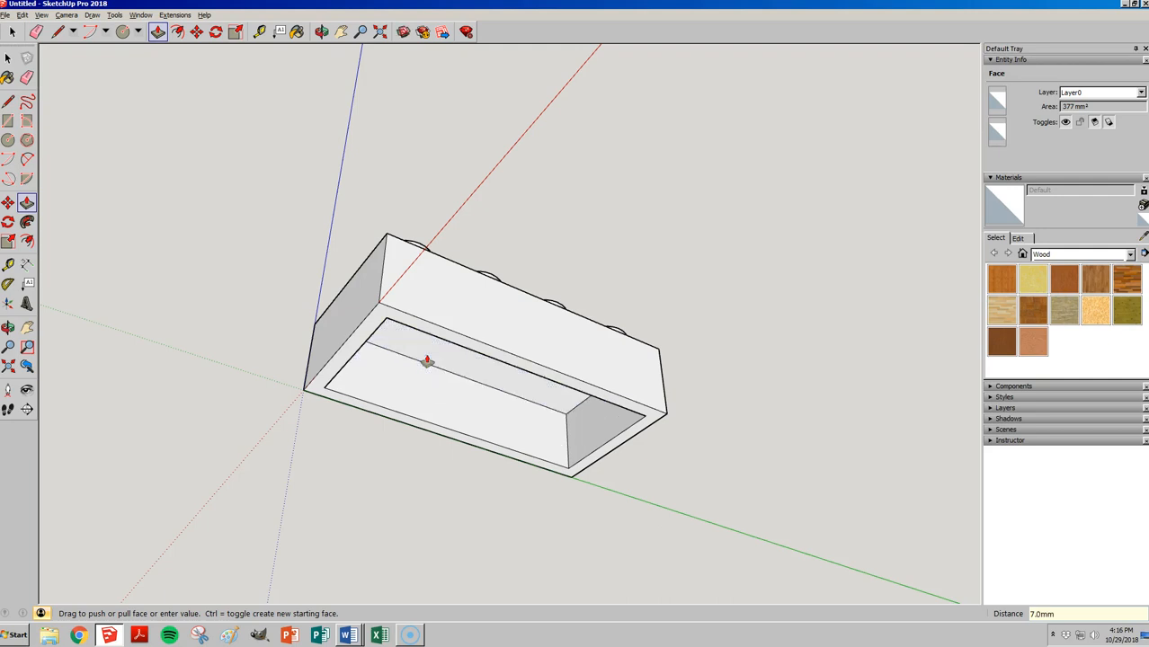
- Switch to the standard bottom view and frame the hollowed underside closely
{"action": "middle_click_drag", "start_coordinate": [479, 423], "coordinate": [441, 463]}
{"action": "left_click", "coordinate": [67, 16]}
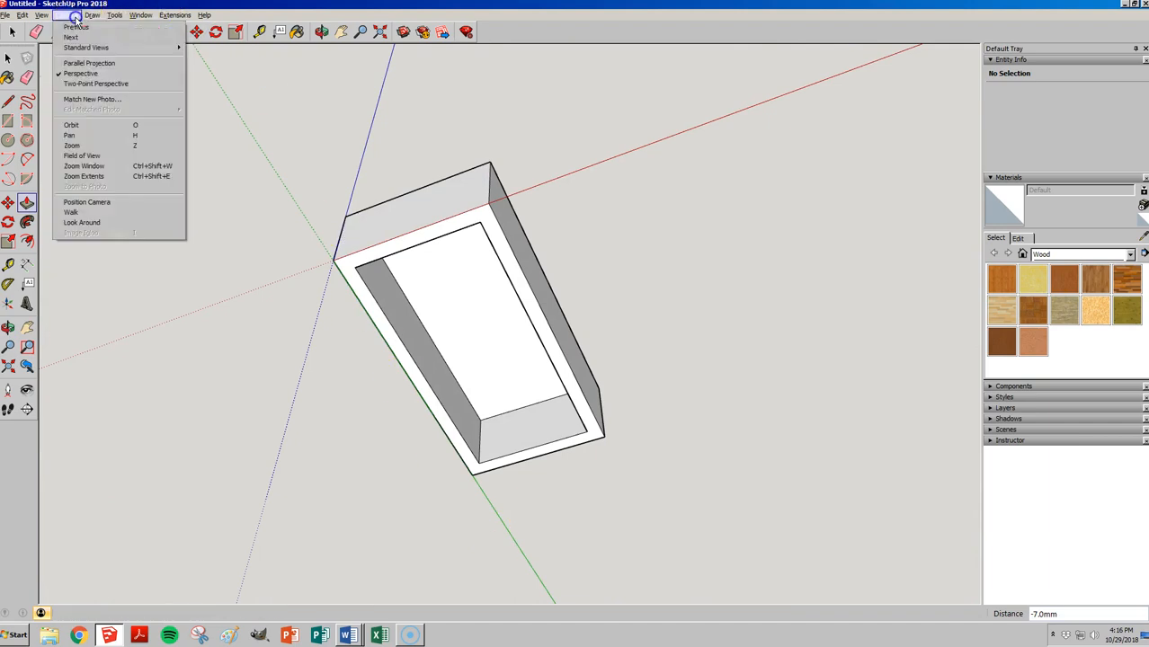
{"action": "mouse_move", "coordinate": [108, 47]}
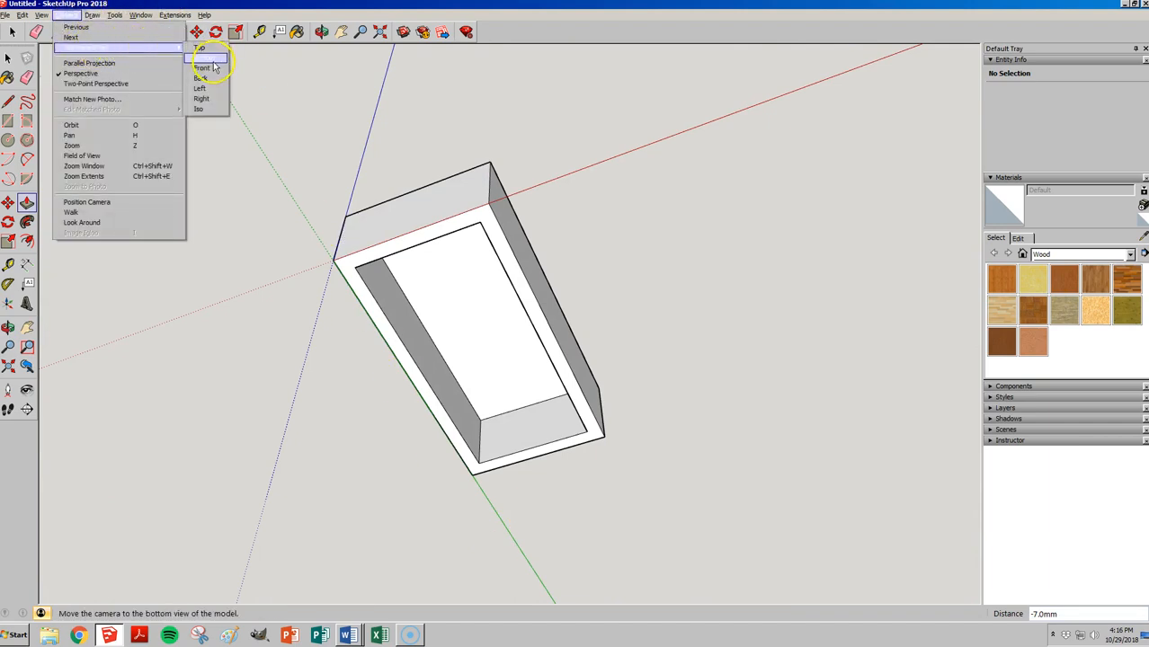
{"action": "left_click", "coordinate": [202, 58]}
{"action": "middle_click_drag", "start_coordinate": [723, 397], "coordinate": [757, 264]}
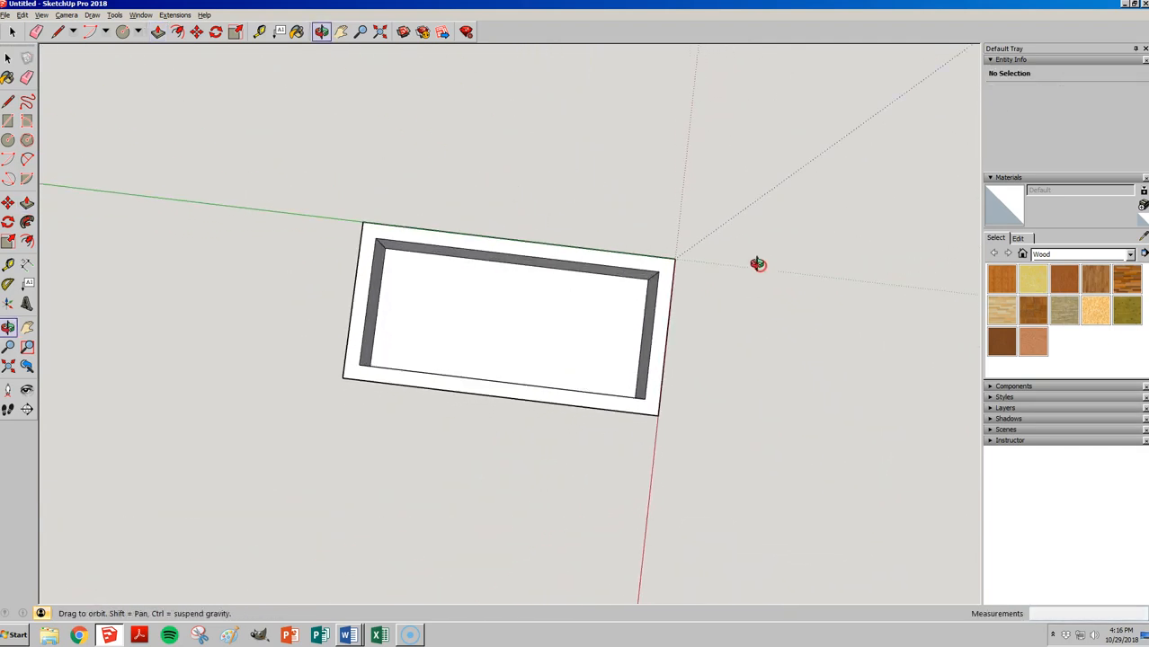
{"action": "scroll", "coordinate": [615, 332], "scroll_direction": "up", "scroll_amount": 3}
{"action": "left_click", "coordinate": [616, 334]}
{"action": "scroll", "coordinate": [415, 287], "scroll_direction": "up", "scroll_amount": 1}
{"action": "middle_click_drag", "start_coordinate": [416, 288], "coordinate": [418, 303]}
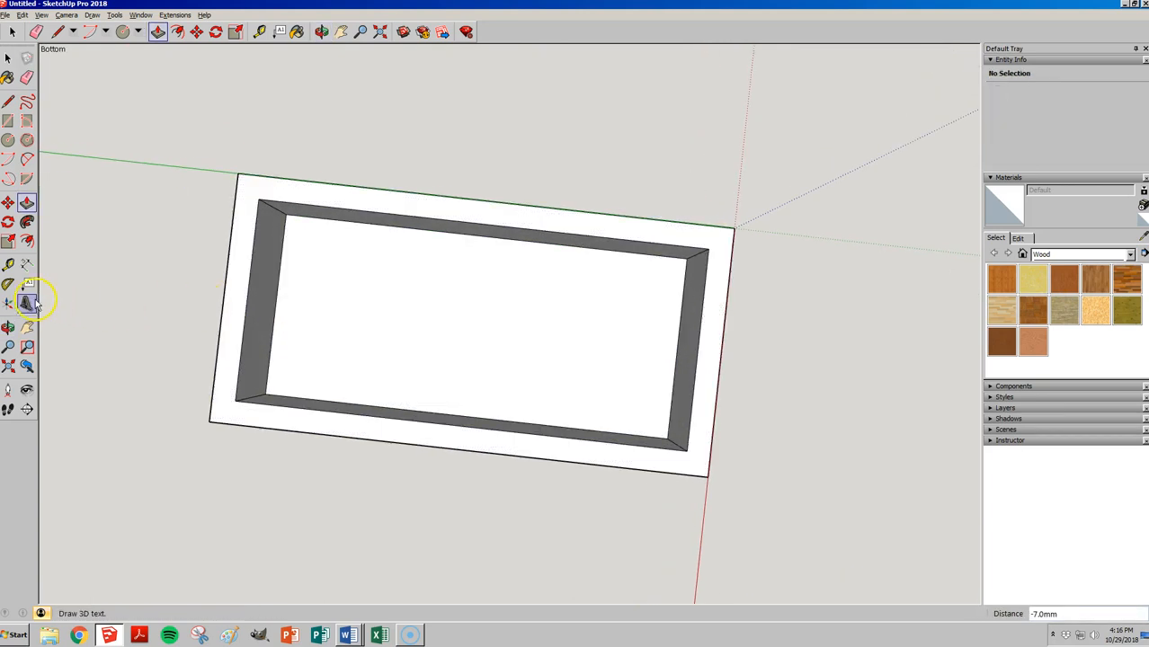
- Start a 3D text object and enter the person's first name in capital letters as its content
{"action": "left_click", "coordinate": [27, 304]}
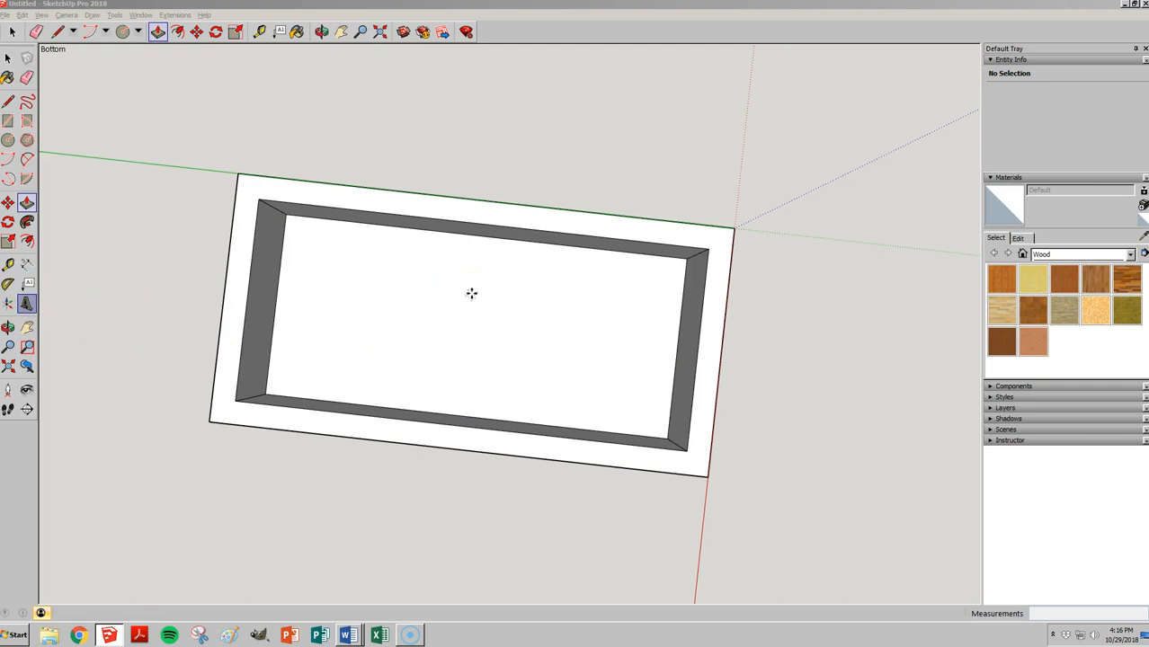
{"action": "left_click_drag", "start_coordinate": [664, 272], "coordinate": [561, 267]}
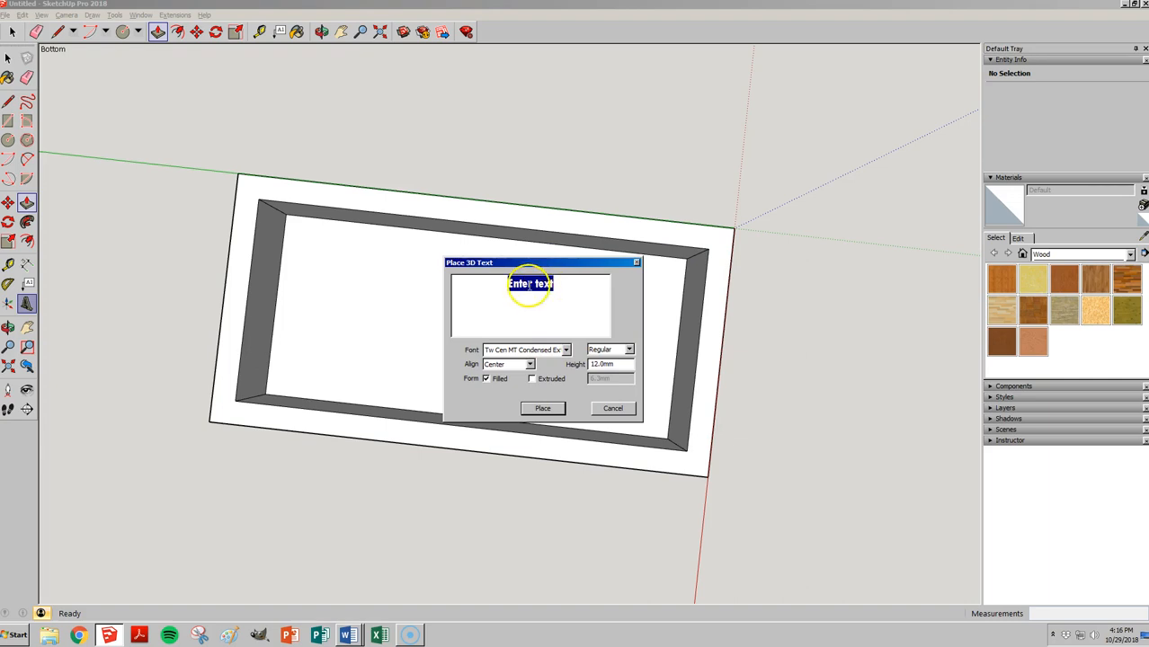
{"action": "type", "text": "Grady"}
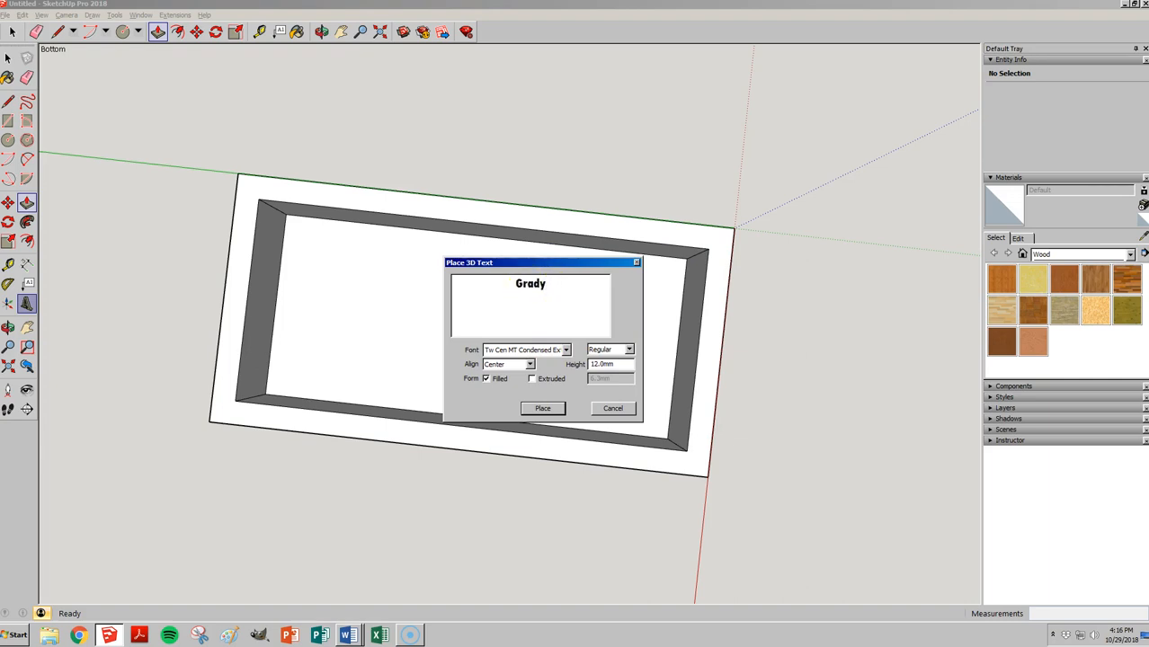
{"action": "key", "text": "BackSpace"}
{"action": "key", "text": "BackSpace"}
{"action": "key", "text": "BackSpace"}
{"action": "key", "text": "BackSpace"}
{"action": "type", "text": "DY"}
- Set the font of the 3D text to Impact
{"action": "left_click", "coordinate": [567, 349]}
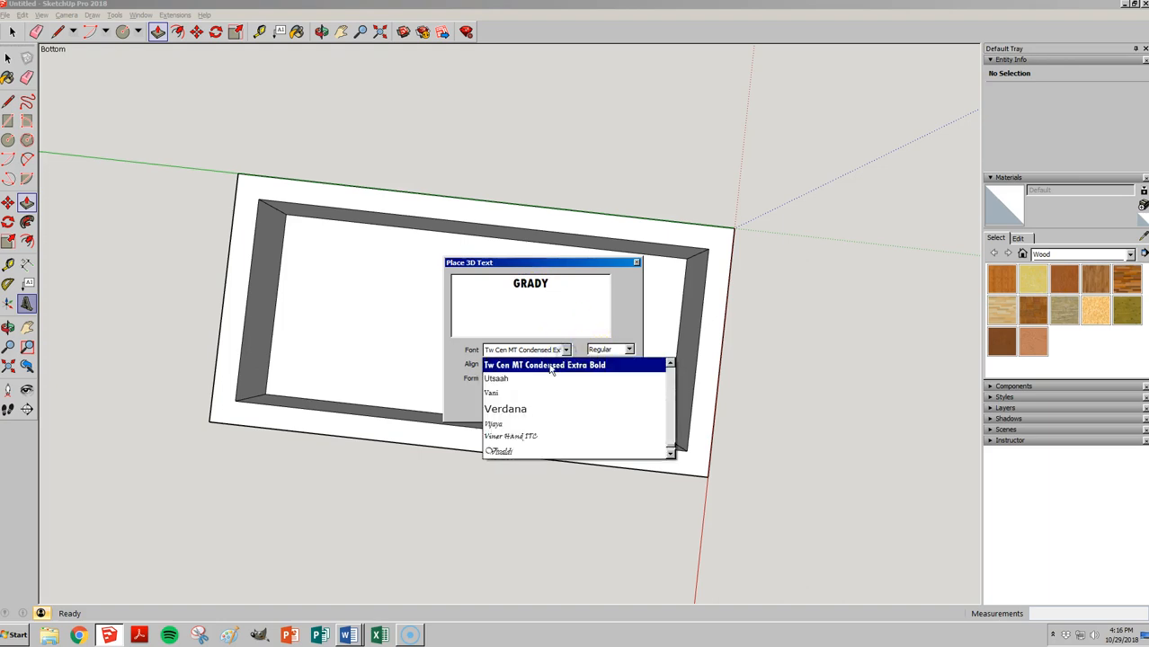
{"action": "left_click", "coordinate": [557, 311]}
{"action": "left_click_drag", "start_coordinate": [552, 284], "coordinate": [490, 278]}
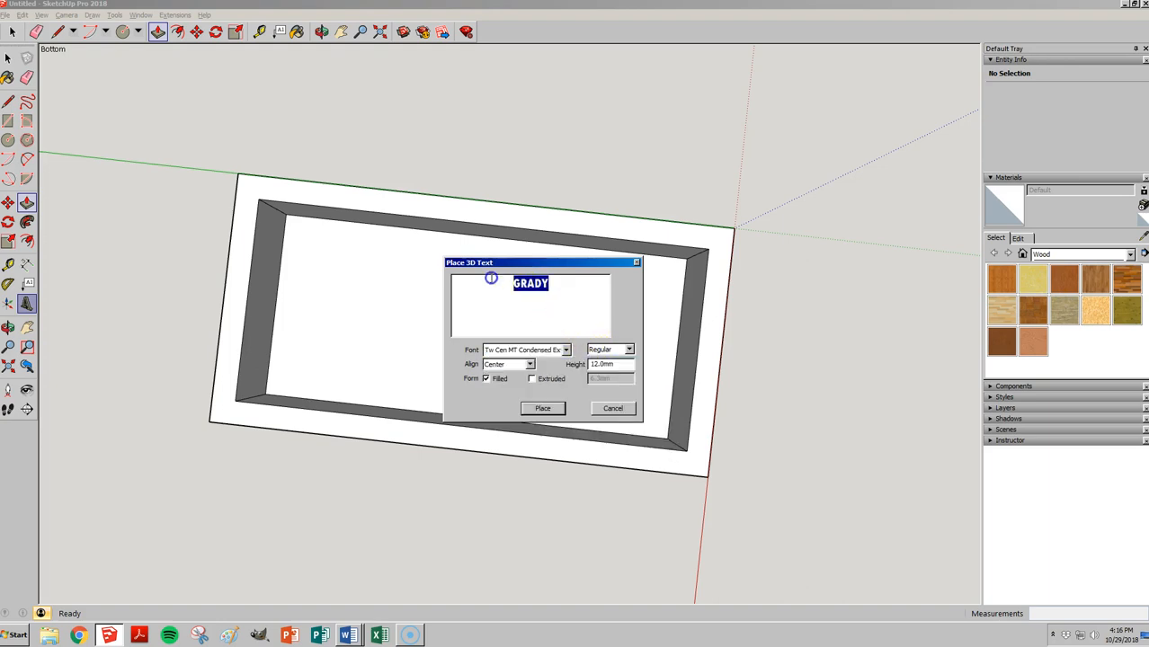
{"action": "left_click", "coordinate": [566, 349]}
{"action": "scroll", "coordinate": [537, 401], "scroll_direction": "up", "scroll_amount": 2}
{"action": "scroll", "coordinate": [528, 405], "scroll_direction": "down", "scroll_amount": 4}
{"action": "scroll", "coordinate": [535, 441], "scroll_direction": "up", "scroll_amount": 10}
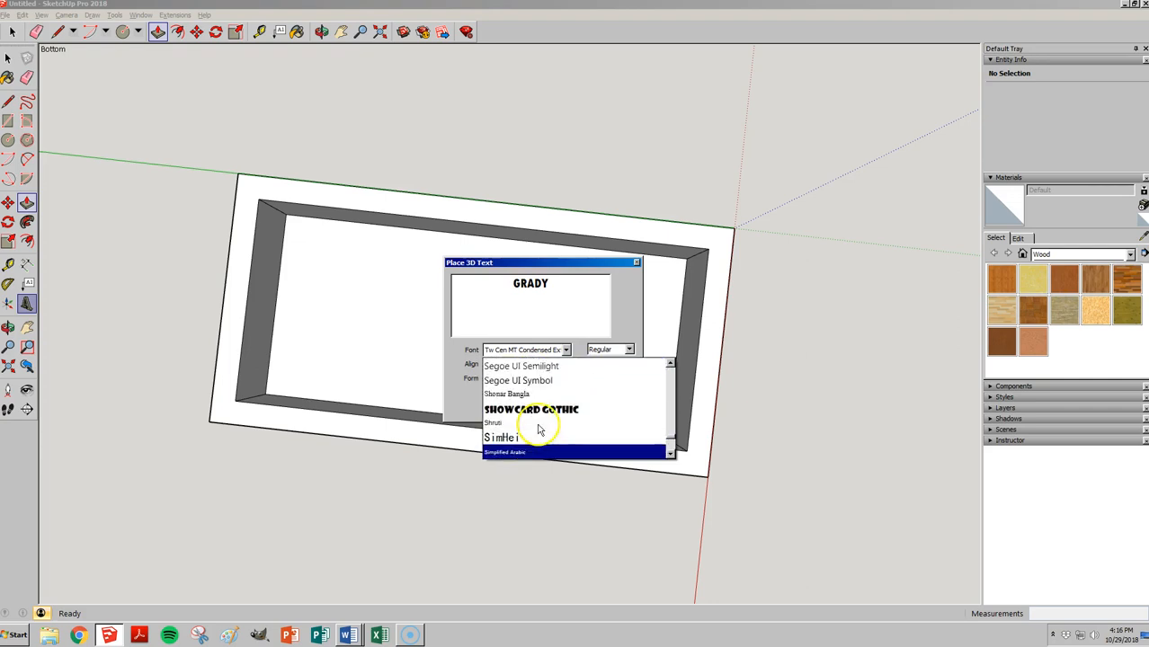
{"action": "scroll", "coordinate": [539, 423], "scroll_direction": "up", "scroll_amount": 10}
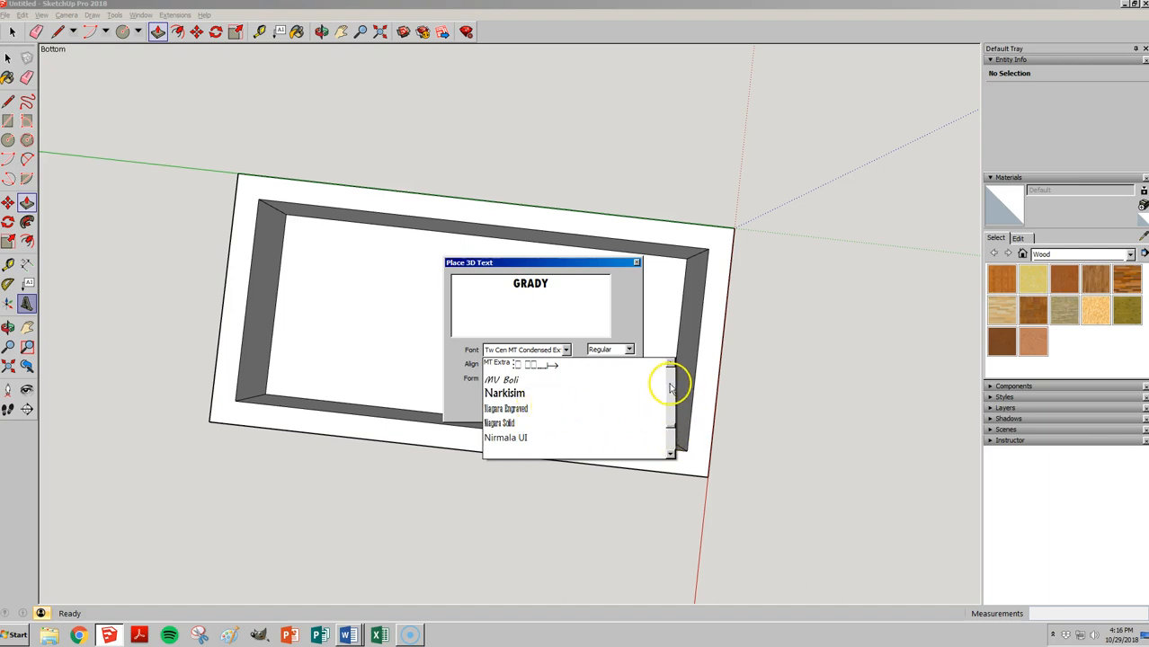
{"action": "scroll", "coordinate": [571, 400], "scroll_direction": "up", "scroll_amount": 6}
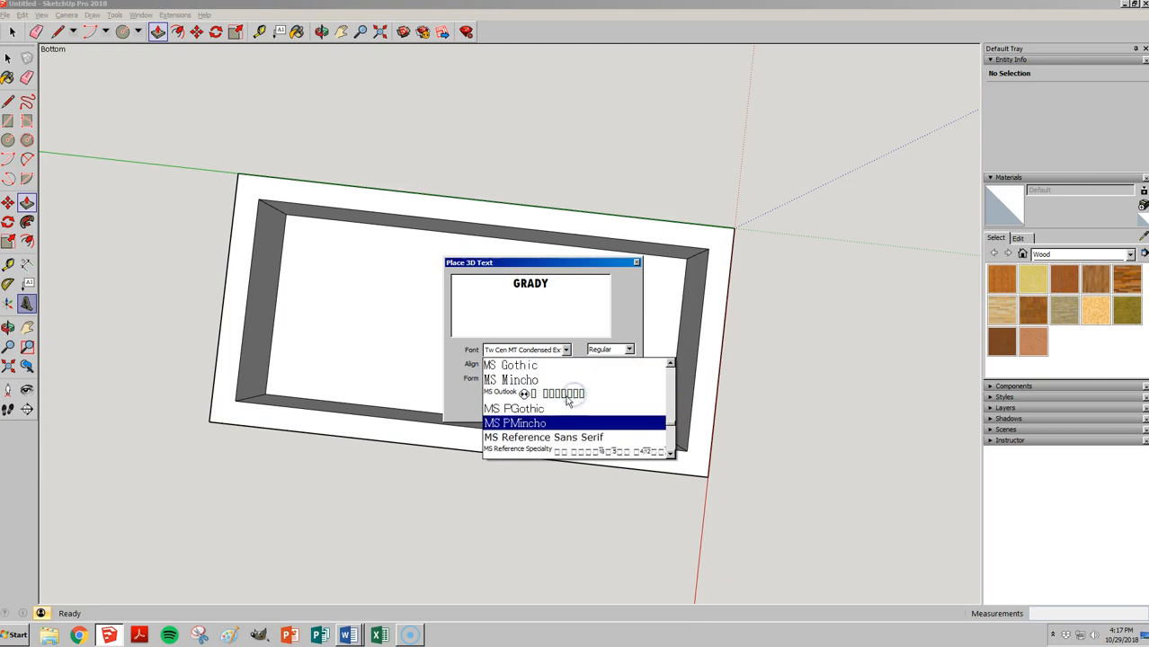
{"action": "scroll", "coordinate": [564, 402], "scroll_direction": "up", "scroll_amount": 7}
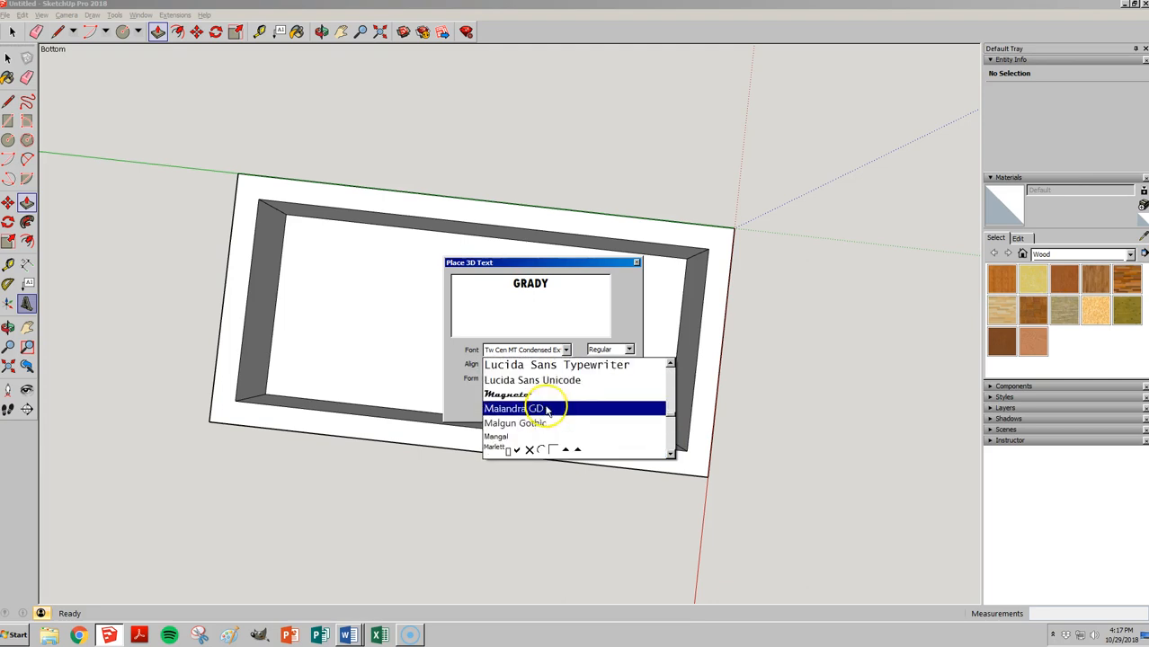
{"action": "scroll", "coordinate": [537, 410], "scroll_direction": "up", "scroll_amount": 5}
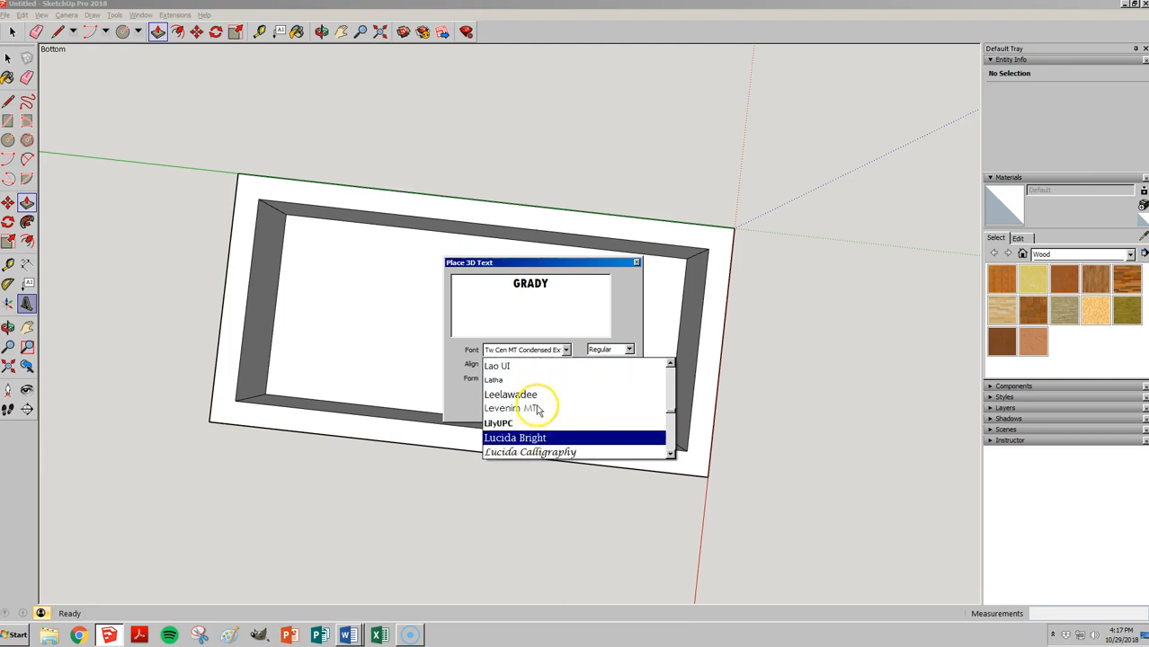
{"action": "scroll", "coordinate": [534, 410], "scroll_direction": "up", "scroll_amount": 3}
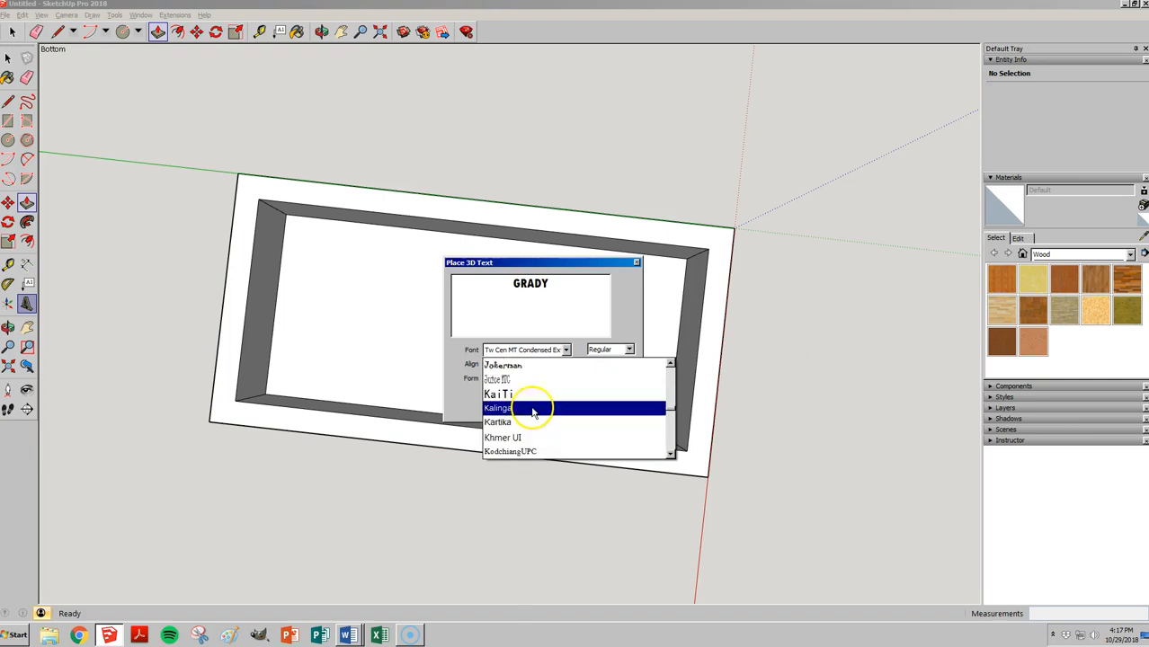
{"action": "scroll", "coordinate": [528, 412], "scroll_direction": "up", "scroll_amount": 3}
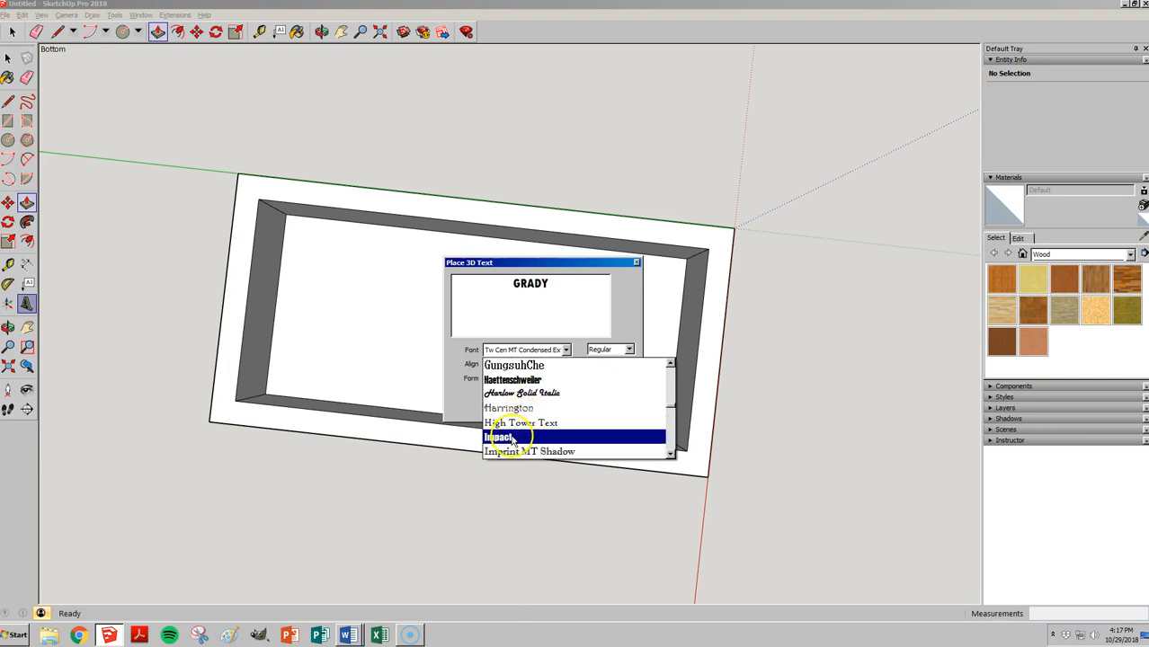
{"action": "left_click", "coordinate": [517, 437]}
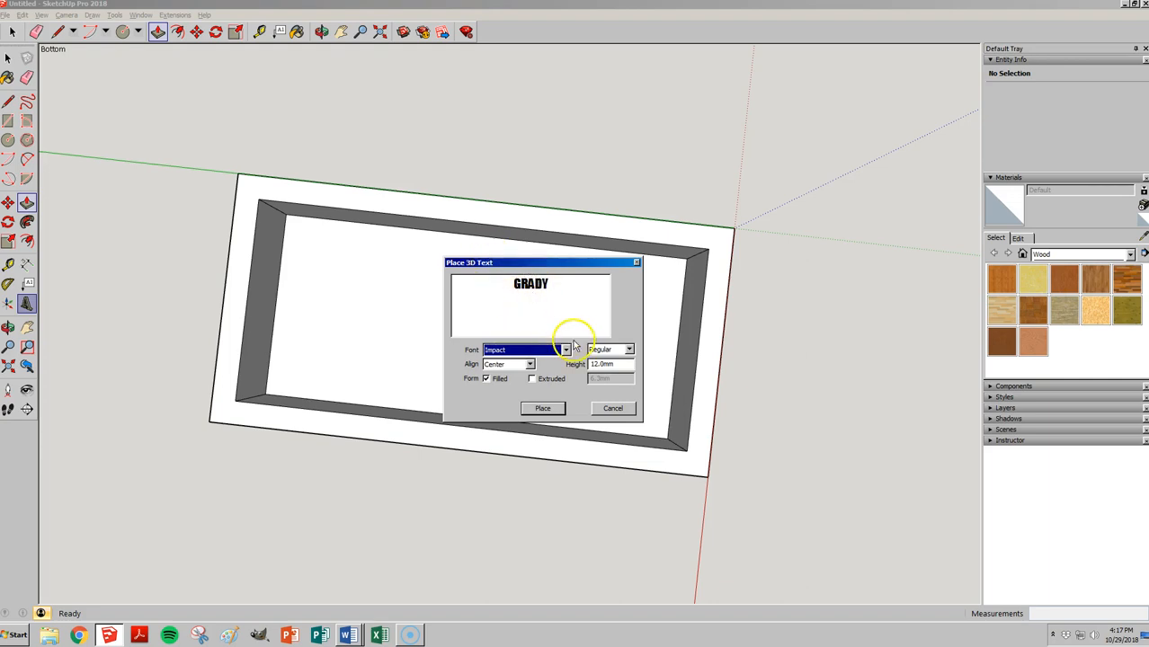
- Try left and right alignment for the 3D text and return it to Center
{"action": "left_click", "coordinate": [529, 364]}
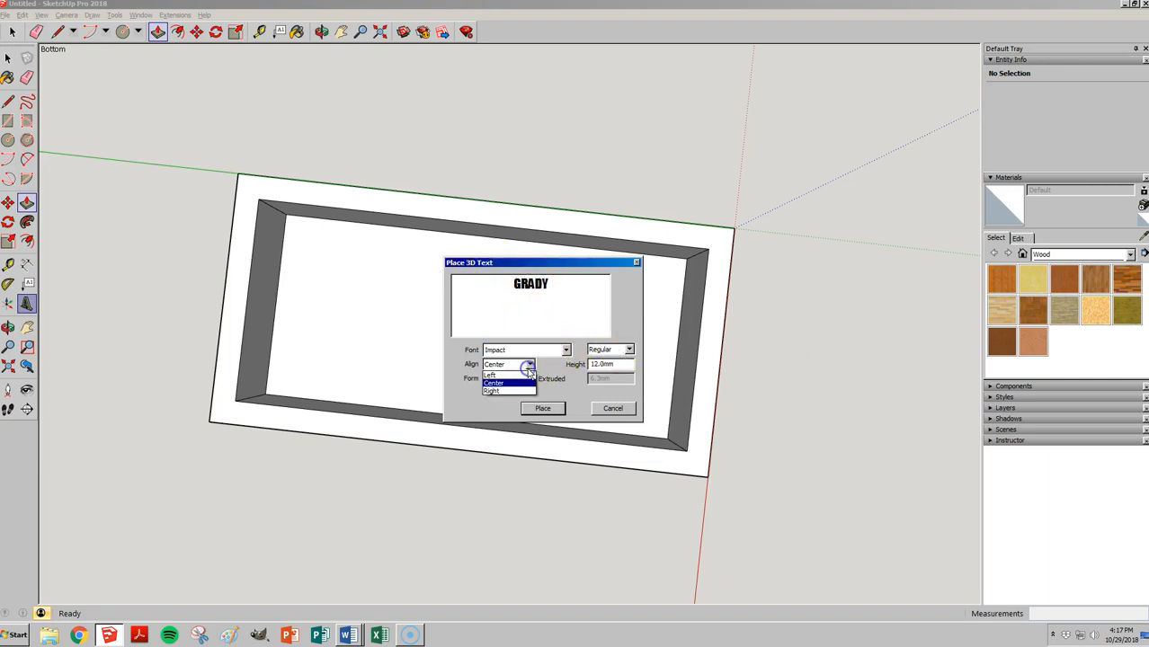
{"action": "left_click", "coordinate": [519, 375]}
{"action": "left_click", "coordinate": [530, 364]}
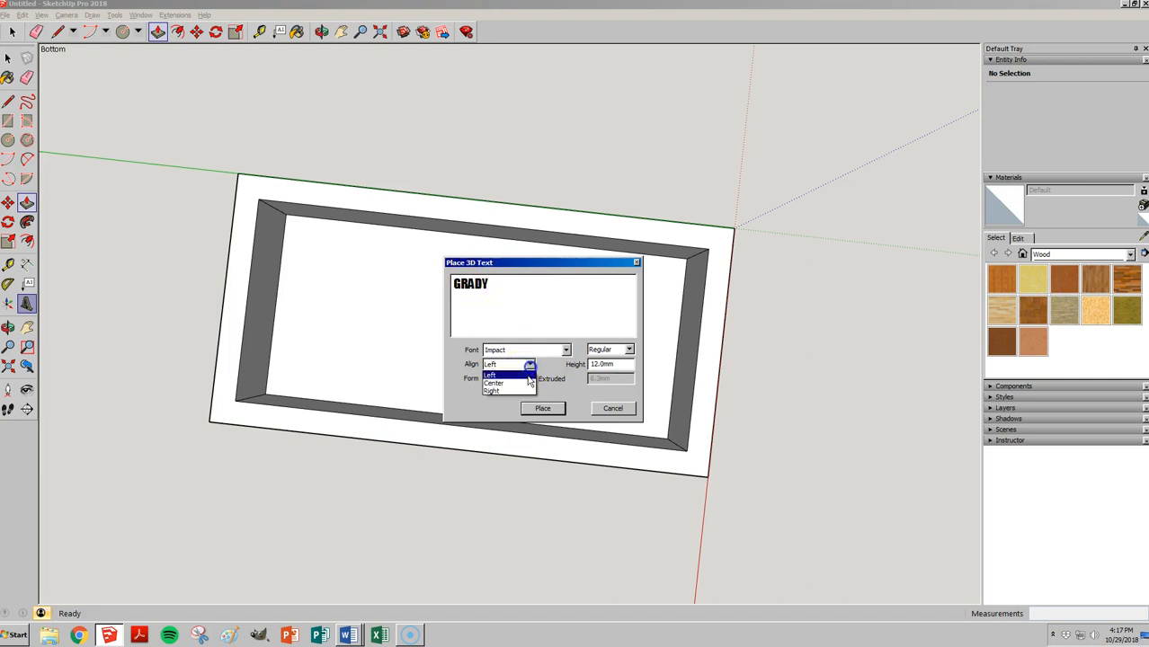
{"action": "left_click", "coordinate": [526, 390]}
{"action": "left_click", "coordinate": [529, 365]}
{"action": "left_click", "coordinate": [510, 384]}
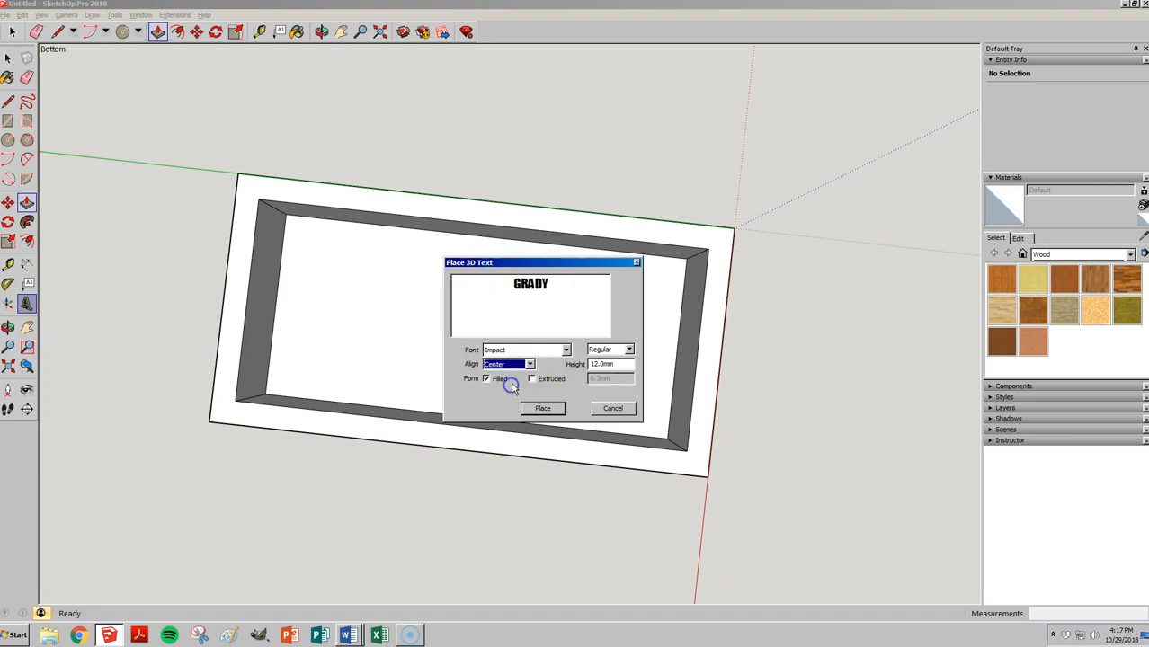
- Set the text height to 8 mm, leave it filled but not extruded, and place it on the floor of the underside recess
{"action": "left_click_drag", "start_coordinate": [614, 364], "coordinate": [576, 365]}
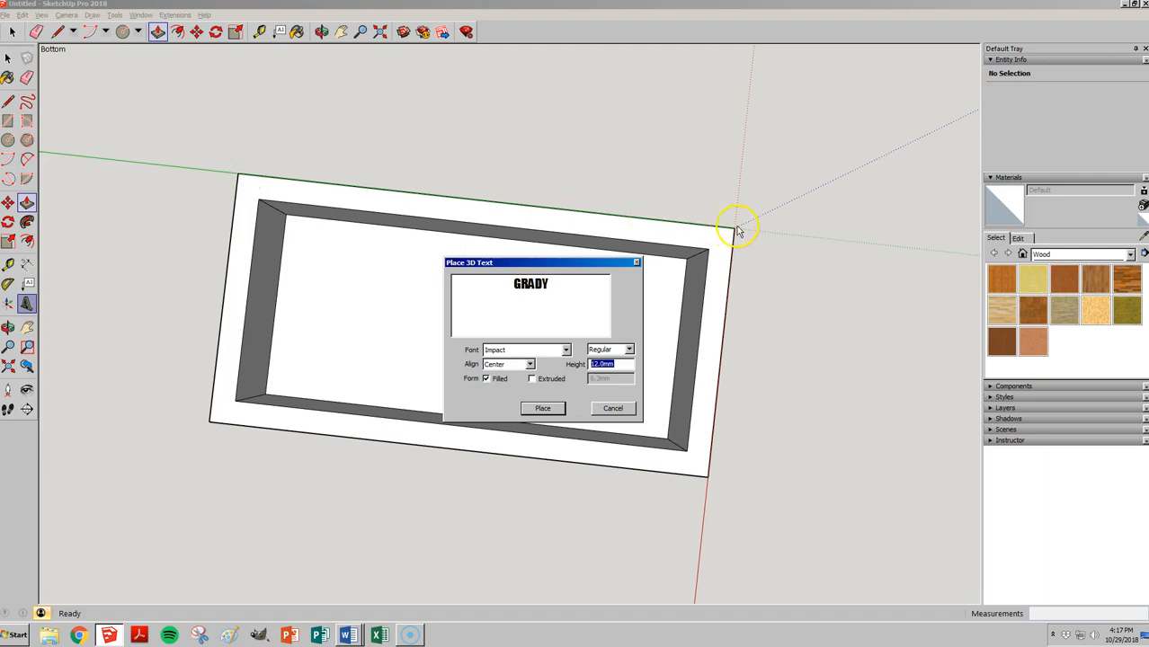
{"action": "left_click", "coordinate": [607, 364]}
{"action": "left_click", "coordinate": [531, 379]}
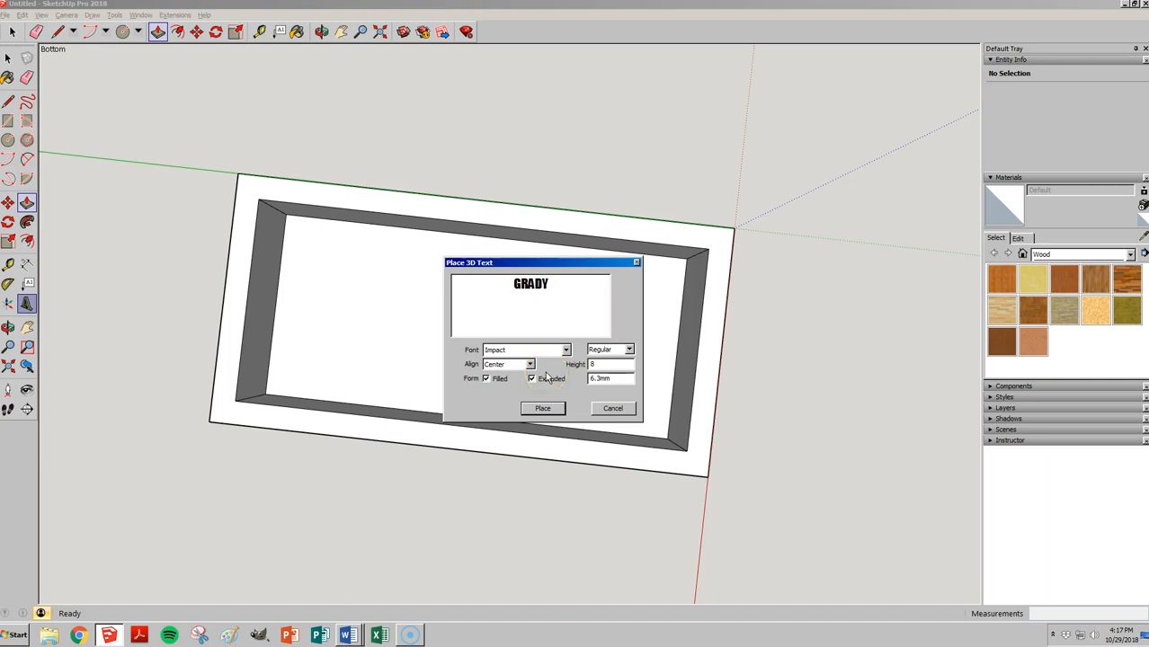
{"action": "left_click", "coordinate": [532, 380]}
{"action": "left_click", "coordinate": [543, 408]}
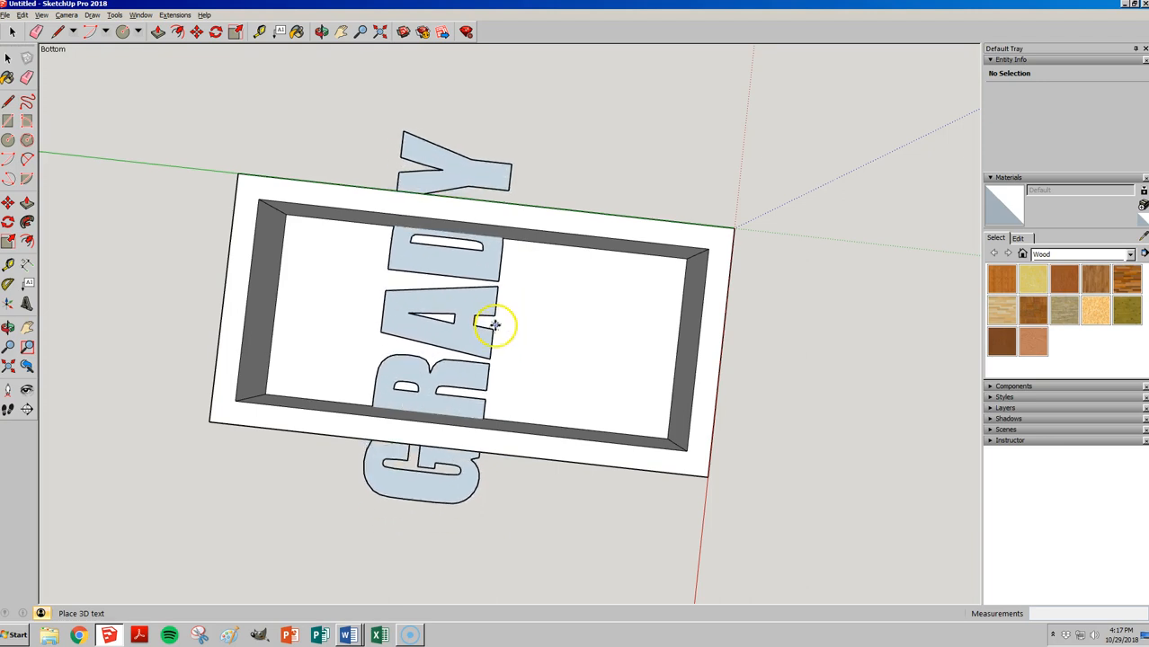
{"action": "left_click", "coordinate": [486, 322]}
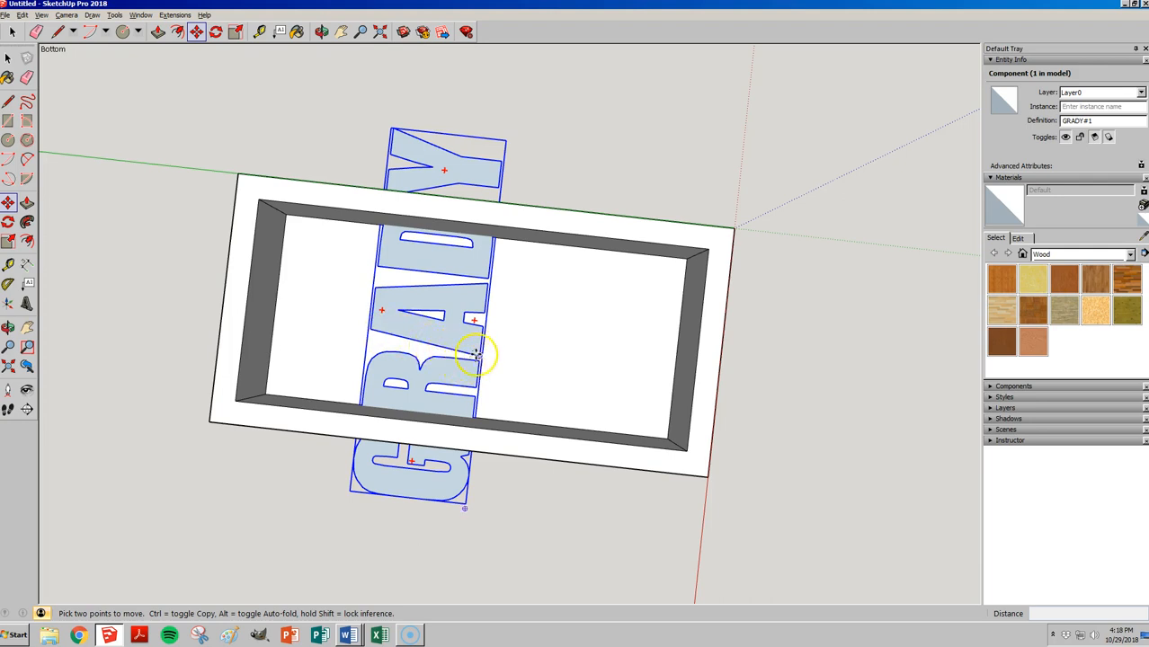
- Rotate the name text by -90 degrees about its centre so it runs along the length of the recess
{"action": "key", "text": "q"}
{"action": "key", "text": "m"}
{"action": "key", "text": "q"}
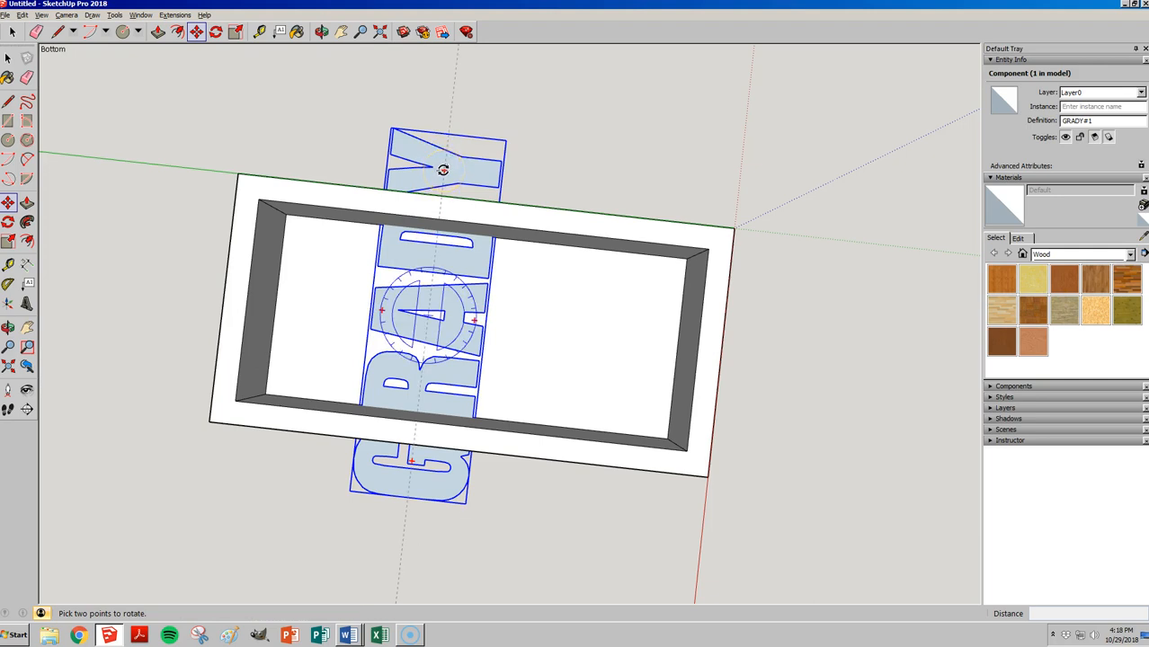
{"action": "left_click_drag", "start_coordinate": [443, 169], "coordinate": [609, 332]}
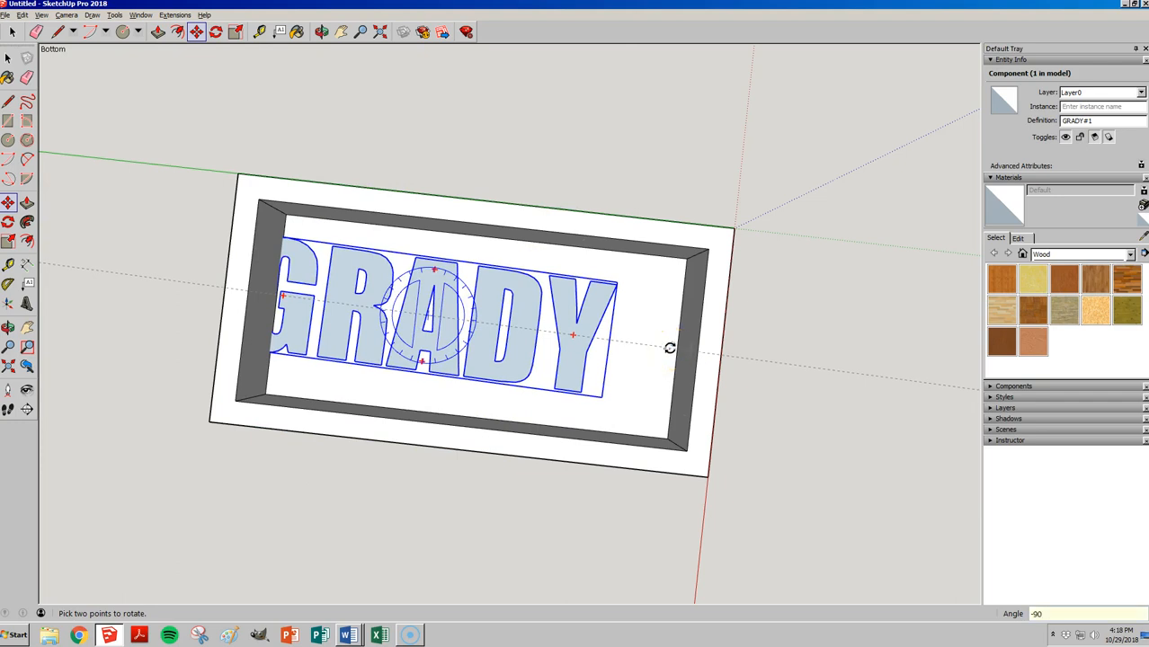
{"action": "key", "text": "Return"}
- Move the name text about 3.7 mm along the recess to centre it on the floor
{"action": "key", "text": "m"}
{"action": "left_click", "coordinate": [485, 334]}
{"action": "left_click", "coordinate": [532, 347]}
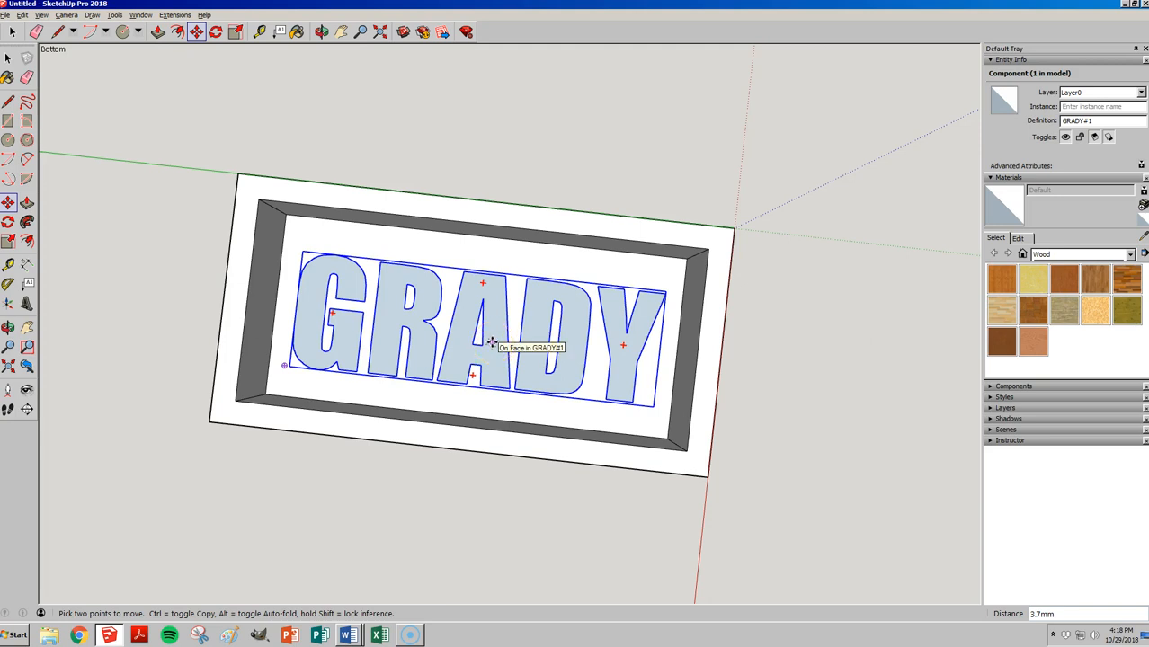
- Delete the recess's four floor edges and four corner edges to remove its inner floor and walls behind the name text
{"action": "middle_click_drag", "start_coordinate": [448, 313], "coordinate": [516, 247]}
{"action": "scroll", "coordinate": [253, 263], "scroll_direction": "up", "scroll_amount": 3}
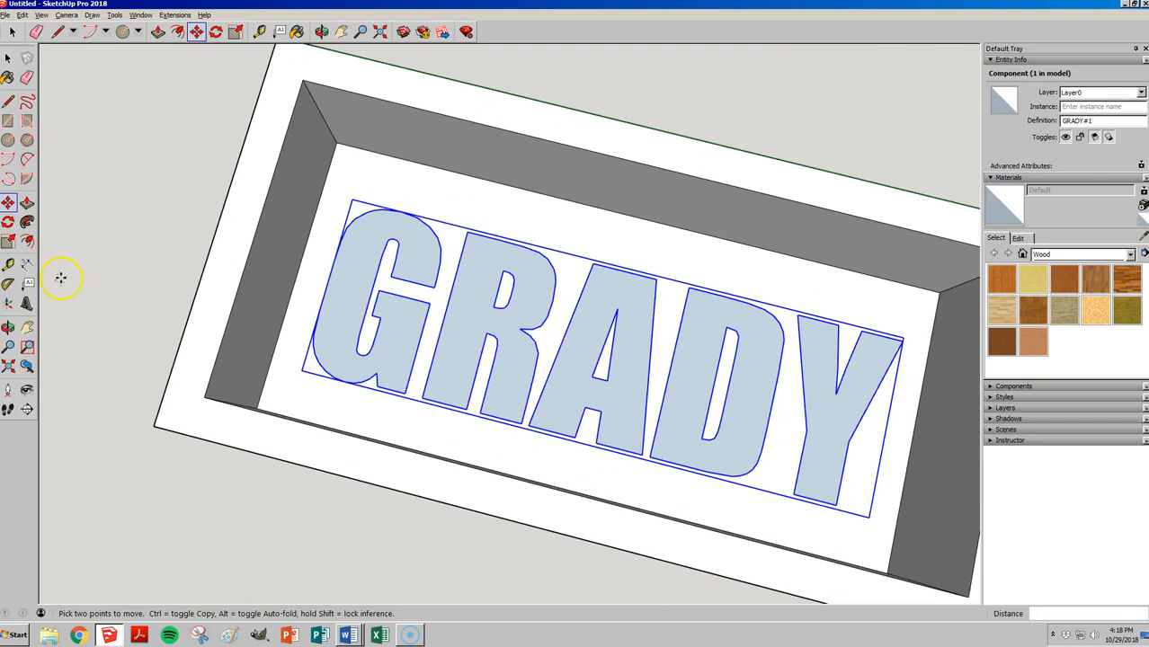
{"action": "scroll", "coordinate": [61, 277], "scroll_direction": "down", "scroll_amount": 2}
{"action": "scroll", "coordinate": [509, 382], "scroll_direction": "up", "scroll_amount": 1}
{"action": "middle_click_drag", "start_coordinate": [509, 381], "coordinate": [480, 367]}
{"action": "middle_click_drag", "start_coordinate": [356, 364], "coordinate": [488, 379]}
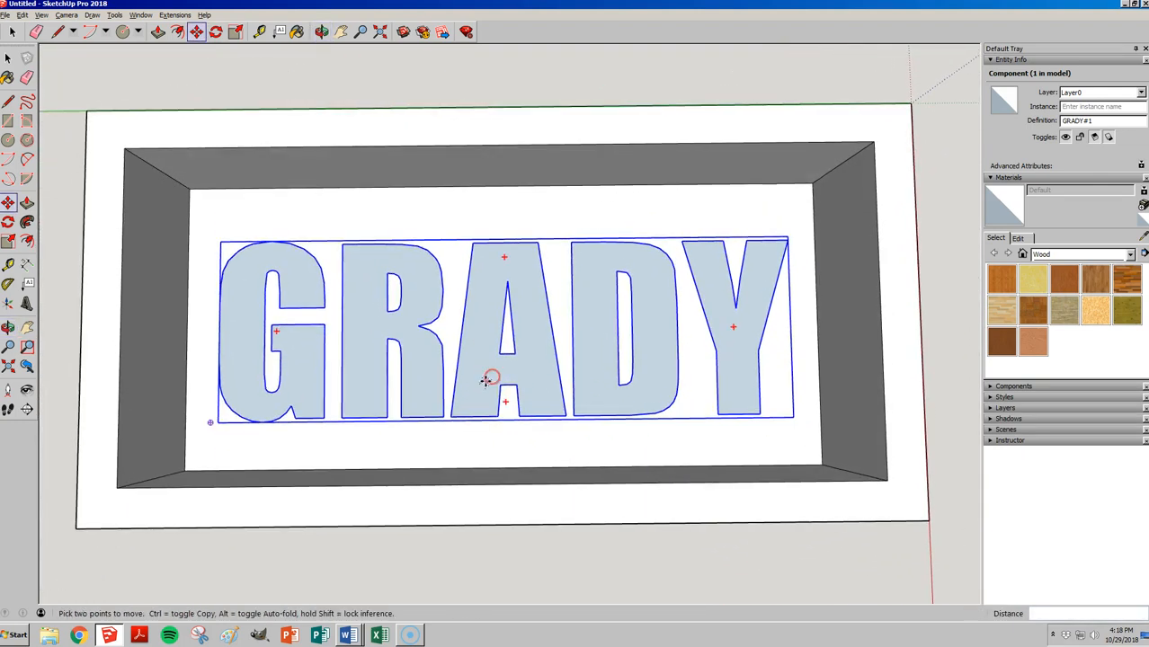
{"action": "scroll", "coordinate": [485, 382], "scroll_direction": "up", "scroll_amount": 2}
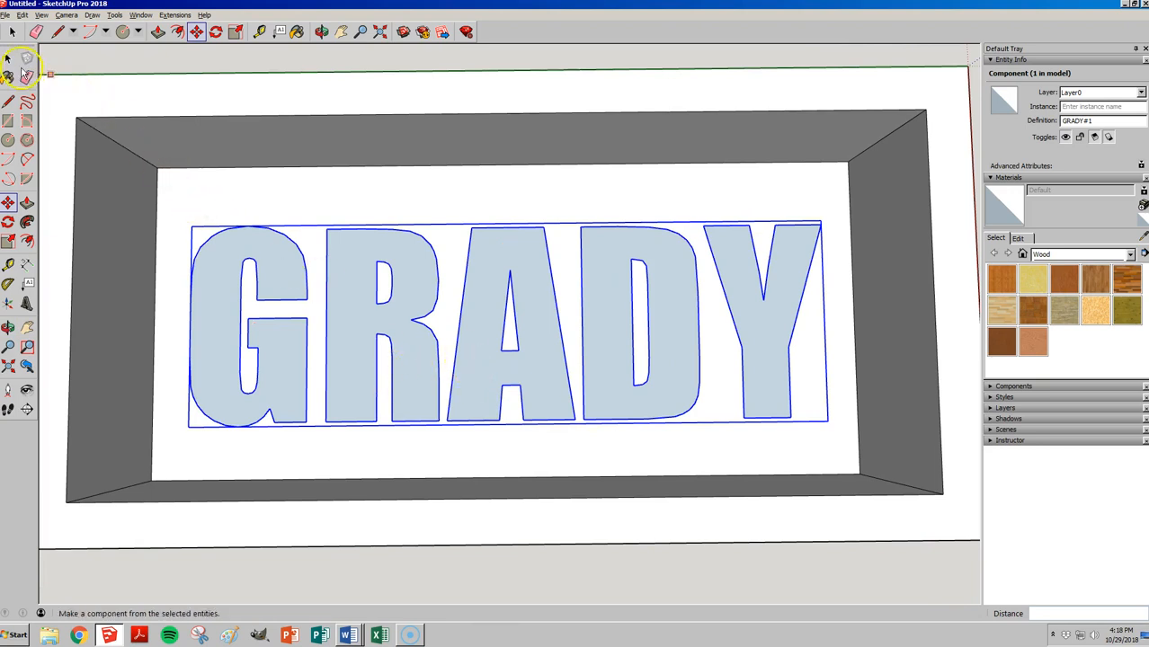
{"action": "key", "text": "space"}
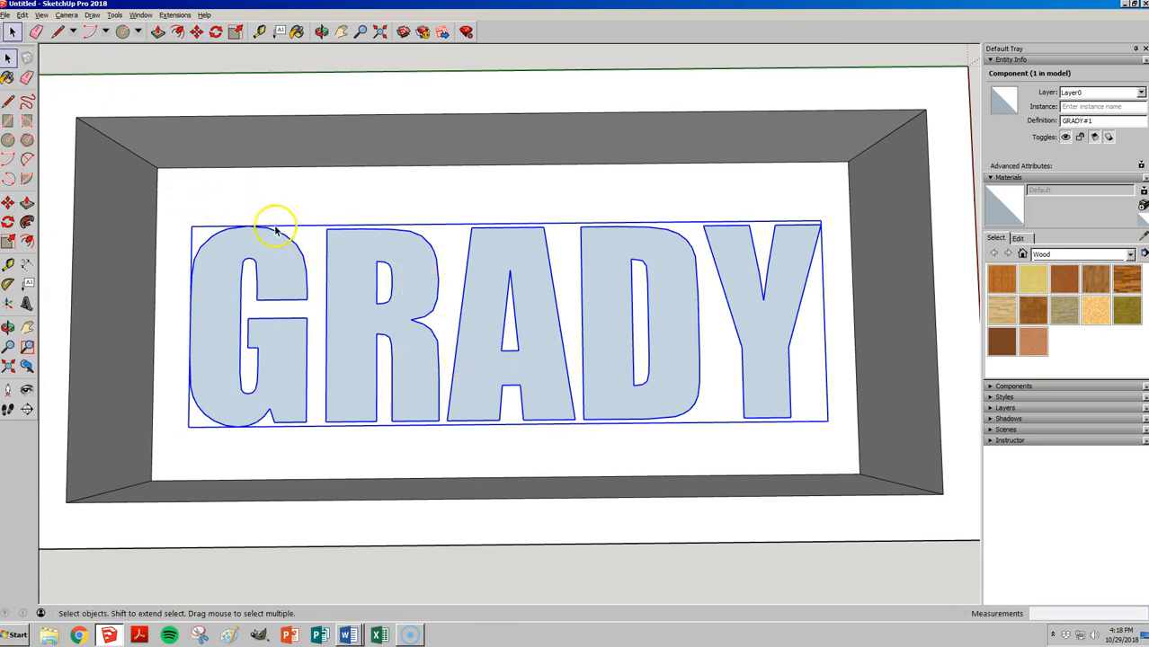
{"action": "left_click", "coordinate": [212, 169]}
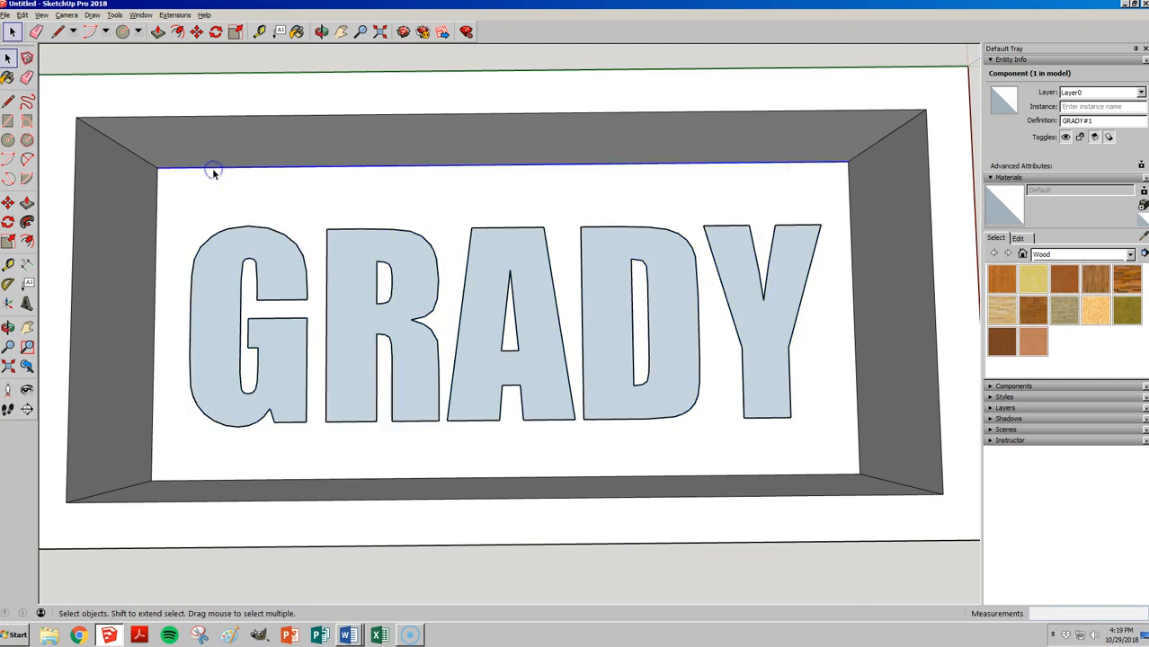
{"action": "left_click", "coordinate": [155, 176], "text": "ctrl"}
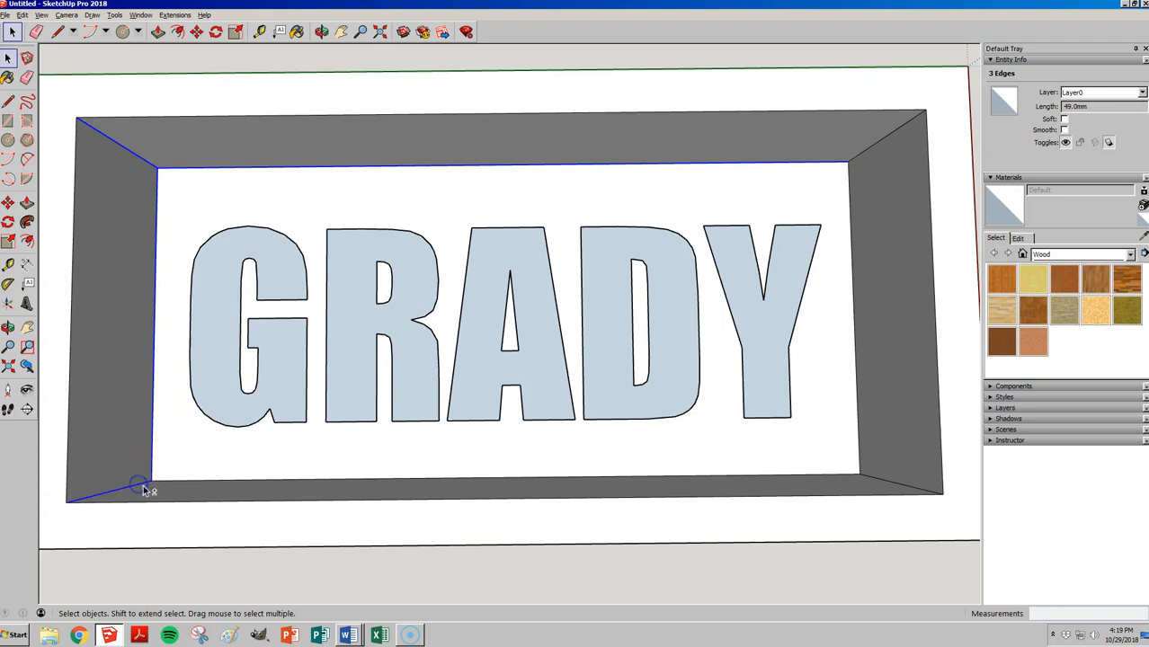
{"action": "left_click", "coordinate": [184, 481], "text": "shift"}
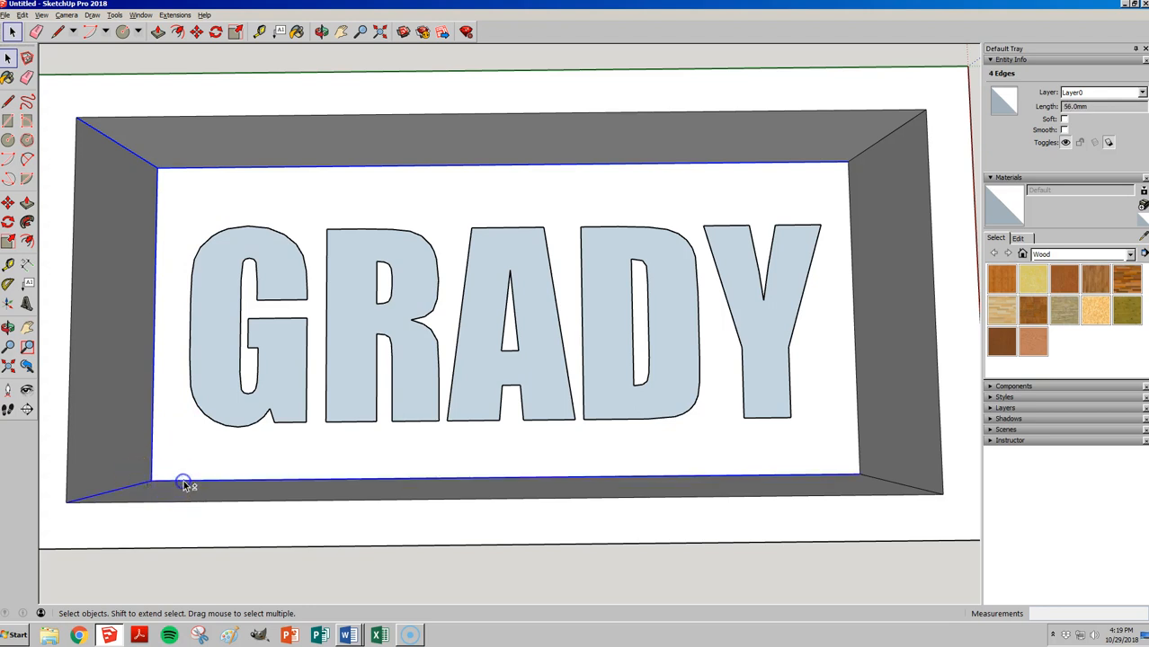
{"action": "left_click", "coordinate": [902, 486], "text": "shift"}
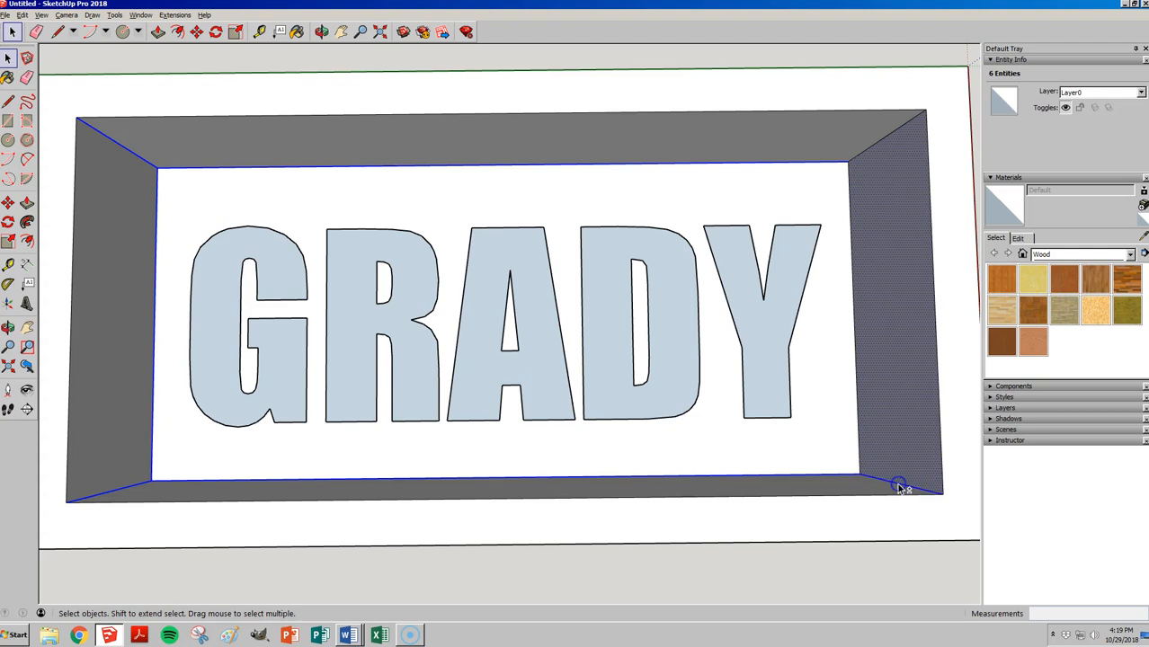
{"action": "left_click", "coordinate": [879, 277], "text": "shift"}
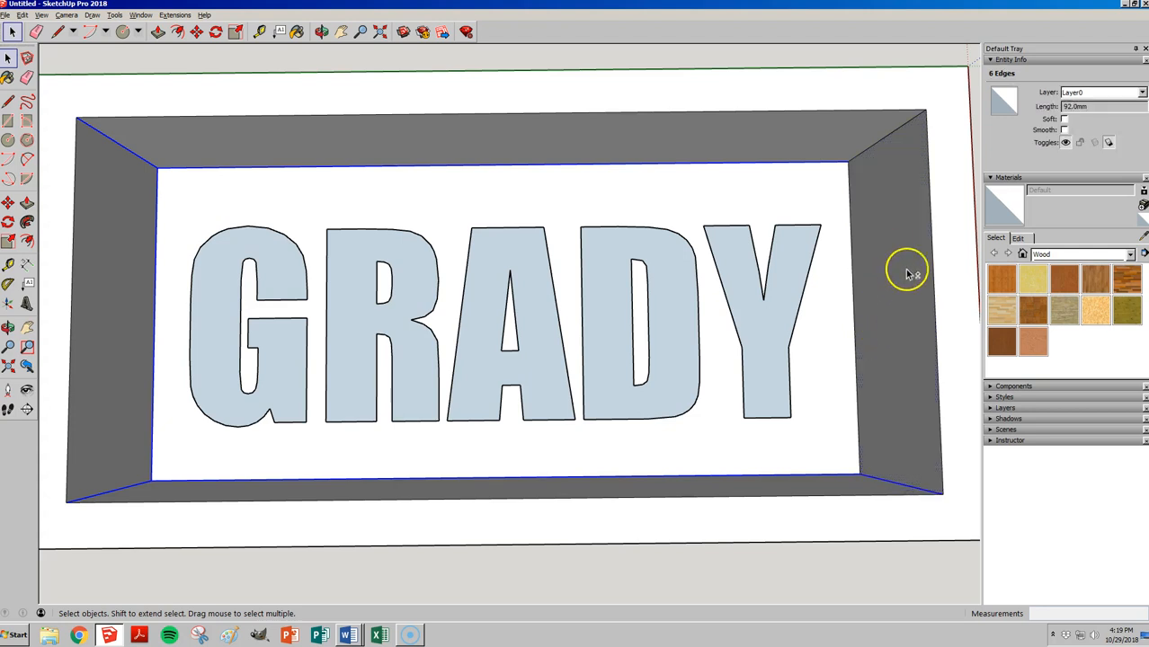
{"action": "left_click", "coordinate": [849, 225], "text": "shift"}
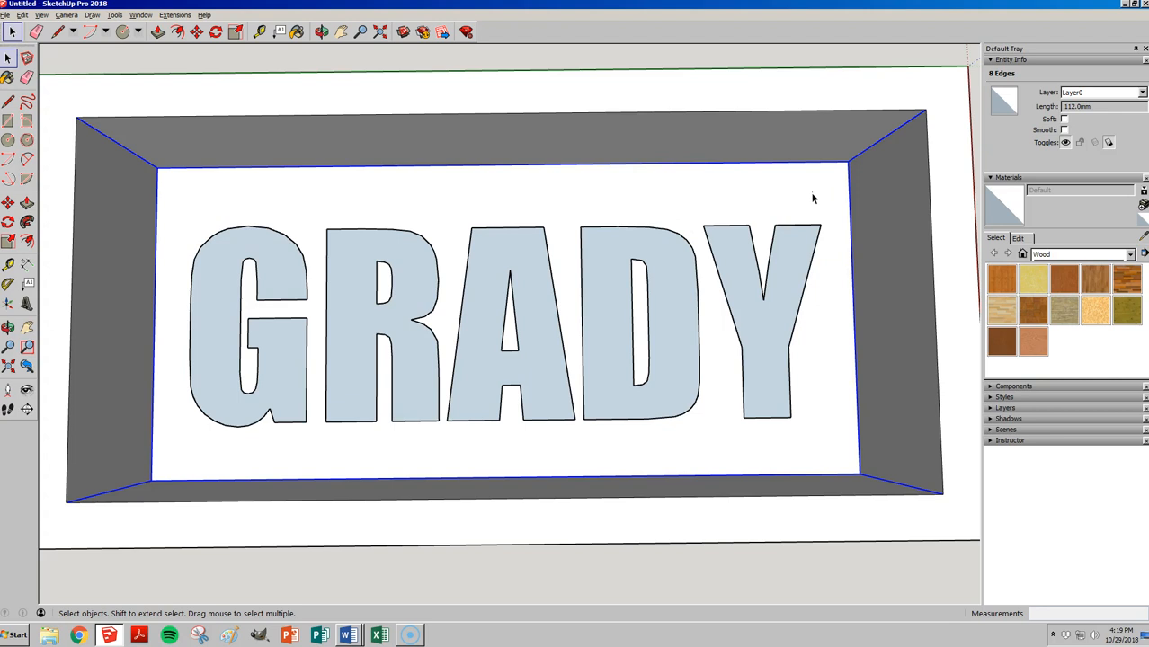
{"action": "key", "text": "Delete"}
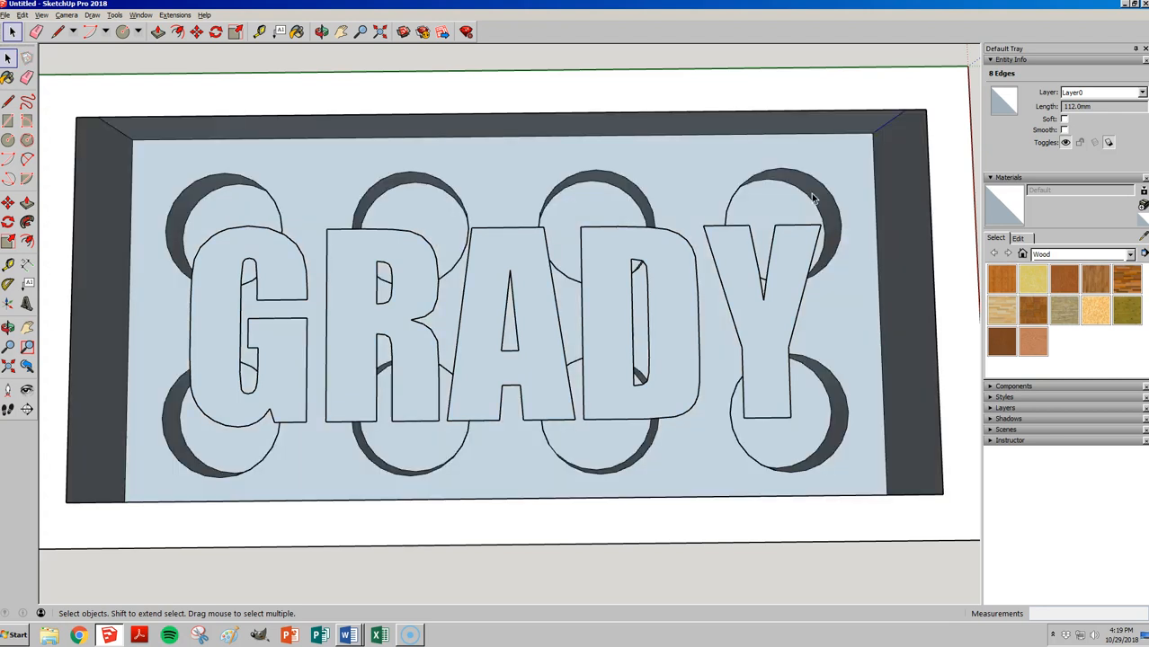
{"action": "middle_click_drag", "start_coordinate": [894, 270], "coordinate": [218, 141]}
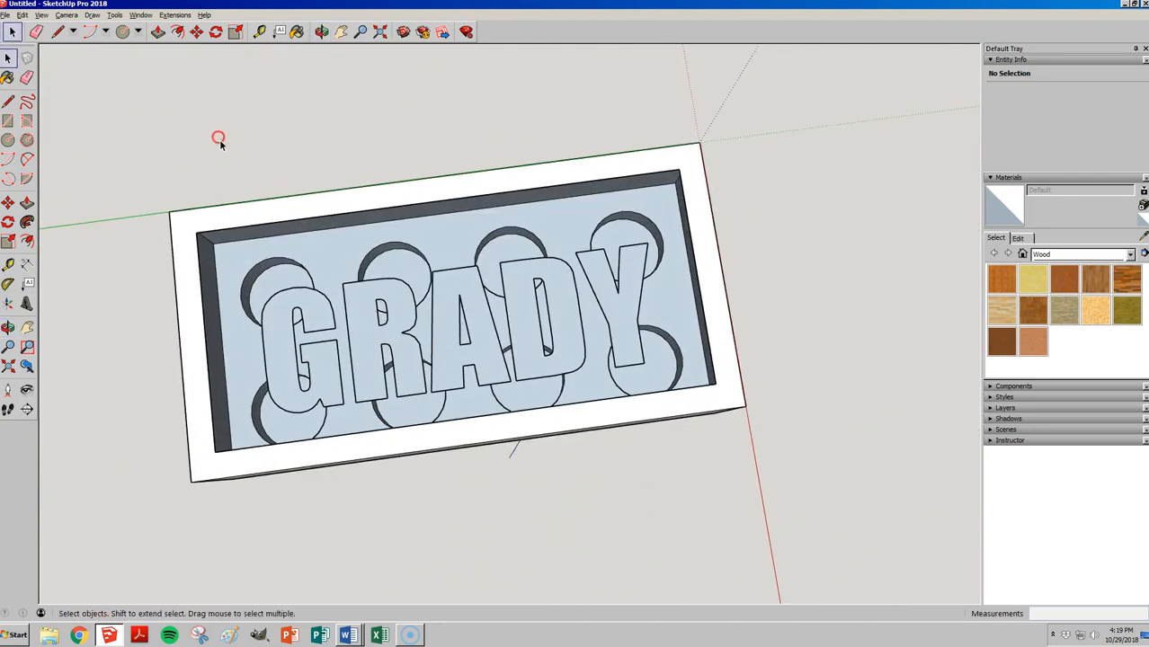
- Erase the remaining rim edges of the recess opening on the underside to leave a plain bottom face over the name text
{"action": "scroll", "coordinate": [200, 243], "scroll_direction": "up", "scroll_amount": 6}
{"action": "scroll", "coordinate": [179, 148], "scroll_direction": "down", "scroll_amount": 8}
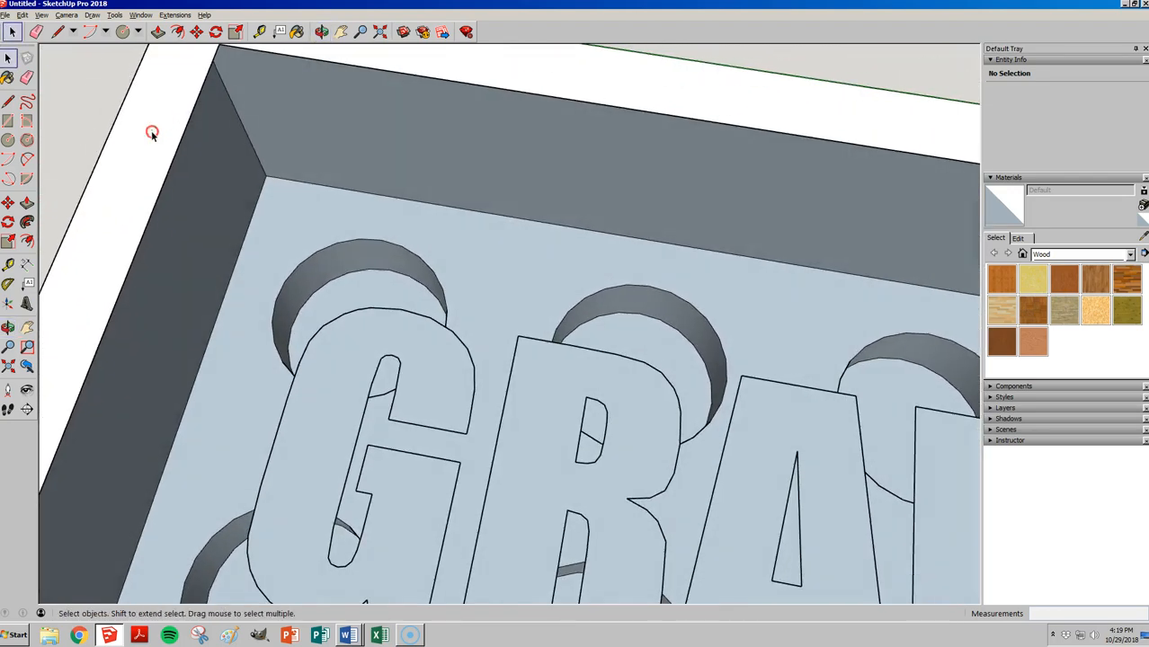
{"action": "middle_click_drag", "start_coordinate": [276, 402], "coordinate": [298, 259]}
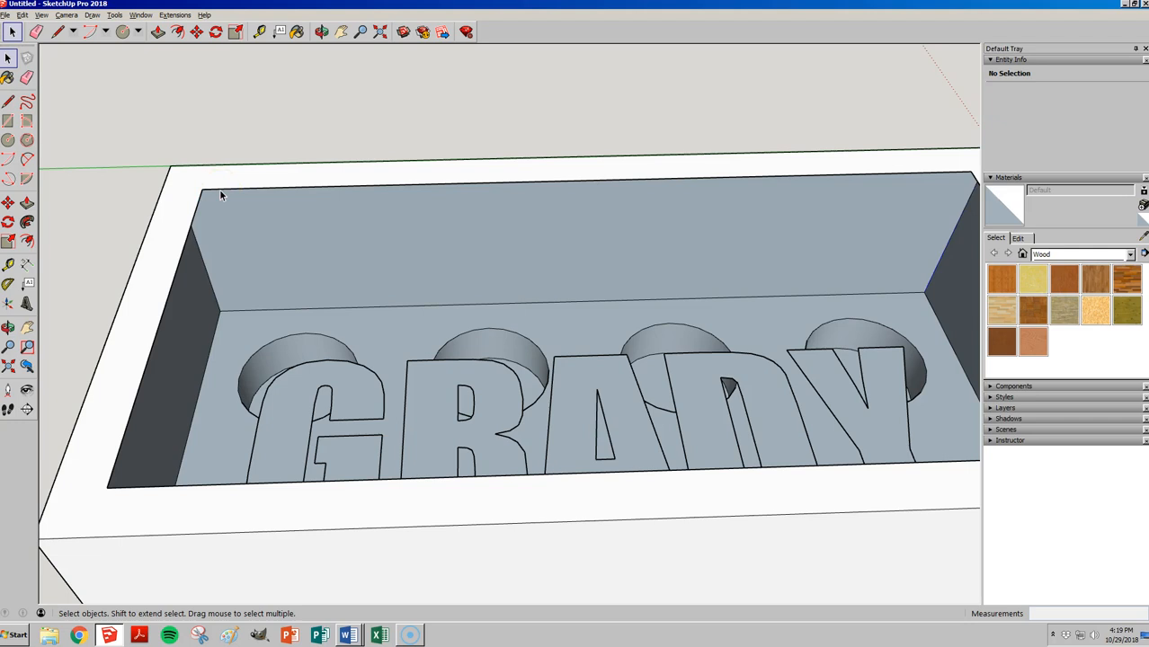
{"action": "key", "text": "e"}
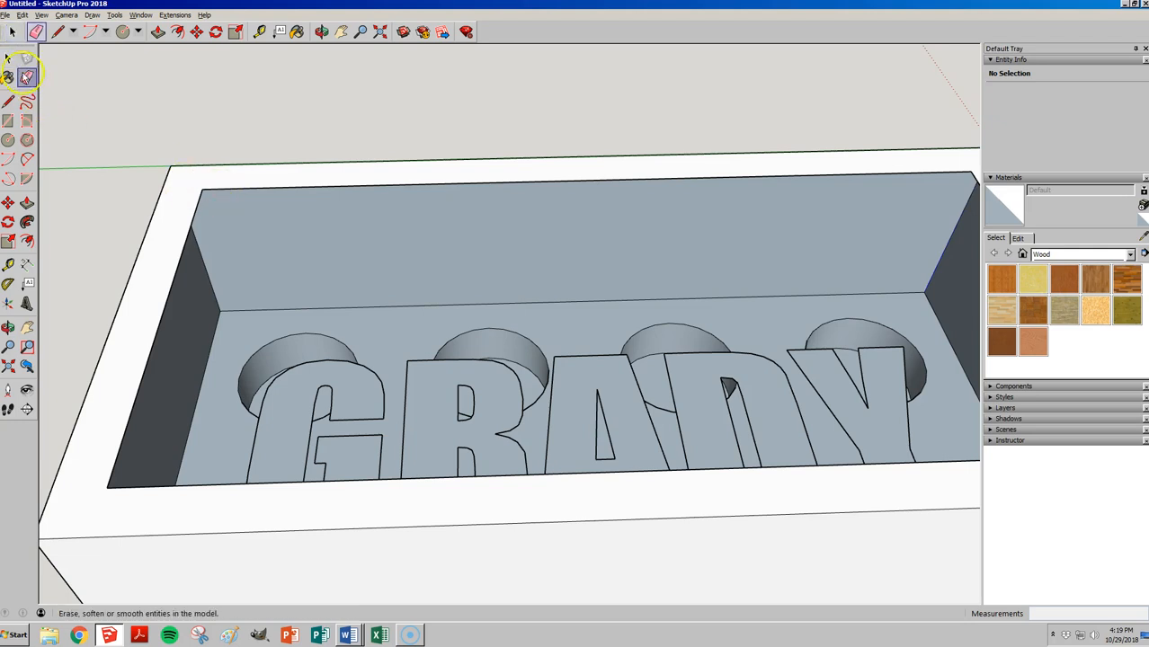
{"action": "left_click", "coordinate": [224, 186]}
{"action": "left_click", "coordinate": [208, 191]}
{"action": "left_click", "coordinate": [169, 486]}
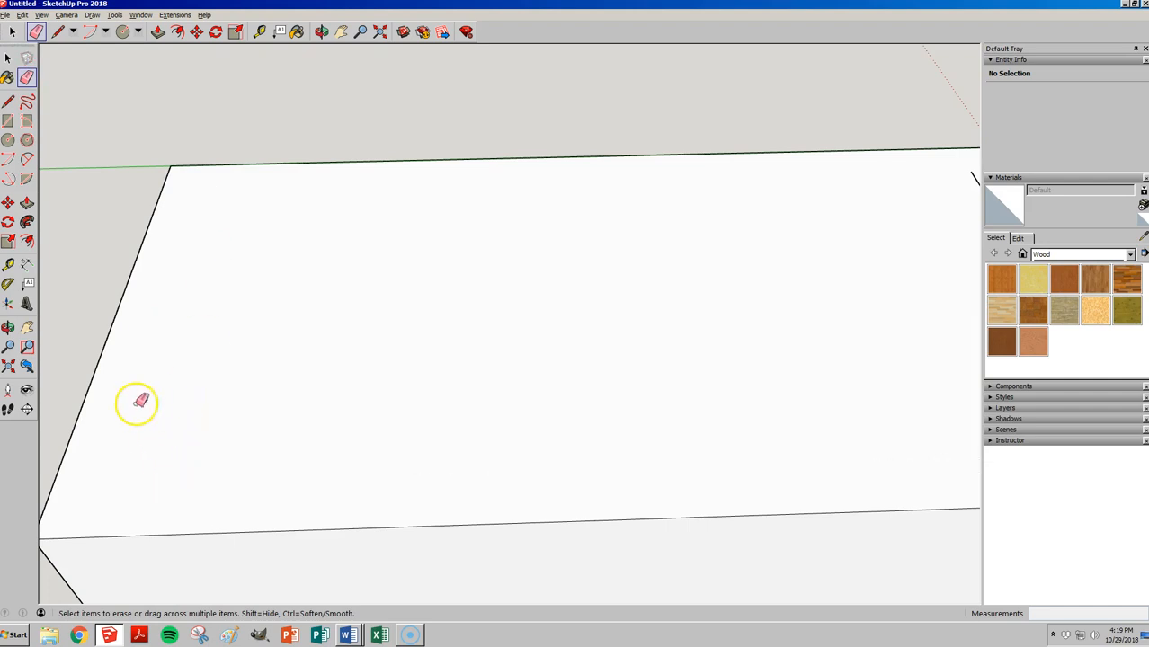
{"action": "scroll", "coordinate": [141, 402], "scroll_direction": "down", "scroll_amount": 3}
{"action": "left_click", "coordinate": [665, 396]}
- Show the brick in X-ray face style to inspect the name text inside it from above, and turn X-ray off again
{"action": "mouse_move", "coordinate": [598, 354]}
{"action": "middle_mouse_down"}
{"action": "mouse_move", "coordinate": [587, 559]}
{"action": "mouse_move", "coordinate": [531, 533]}
{"action": "mouse_move", "coordinate": [668, 406]}
{"action": "mouse_move", "coordinate": [473, 601]}
{"action": "middle_mouse_up"}
{"action": "middle_click_drag", "start_coordinate": [604, 422], "coordinate": [436, 522]}
{"action": "middle_click_drag", "start_coordinate": [557, 468], "coordinate": [487, 508]}
{"action": "scroll", "coordinate": [382, 512], "scroll_direction": "down", "scroll_amount": 3}
{"action": "scroll", "coordinate": [485, 510], "scroll_direction": "up", "scroll_amount": 2}
{"action": "scroll", "coordinate": [485, 511], "scroll_direction": "up", "scroll_amount": 2}
{"action": "scroll", "coordinate": [526, 491], "scroll_direction": "down", "scroll_amount": 2}
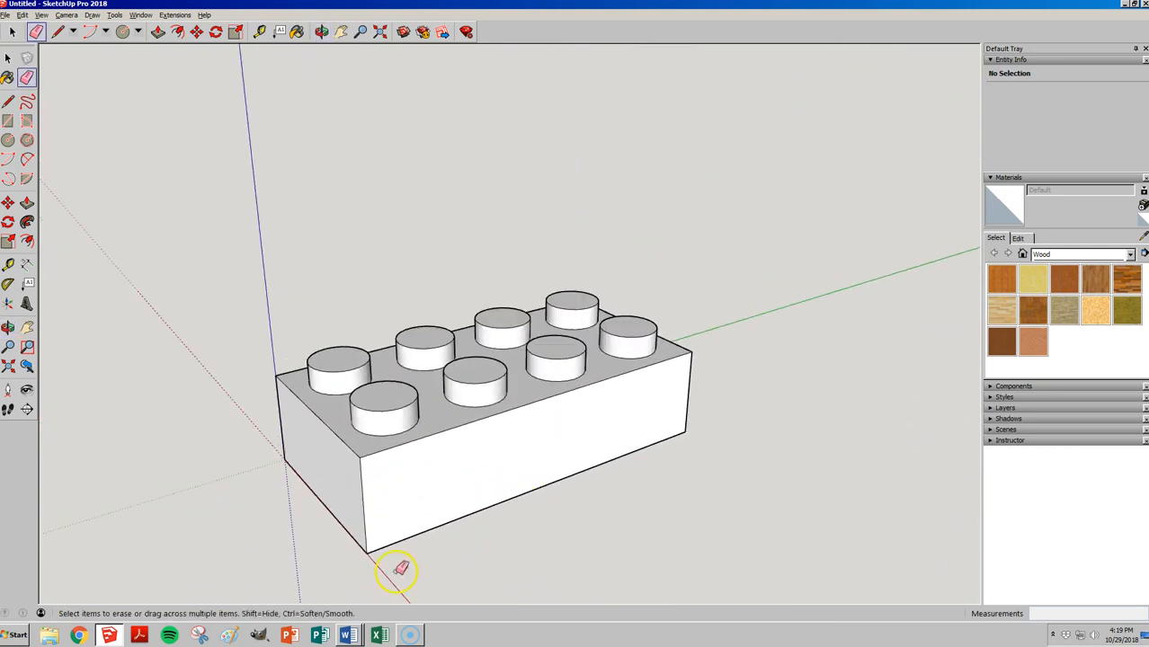
{"action": "scroll", "coordinate": [365, 578], "scroll_direction": "up", "scroll_amount": 2}
{"action": "scroll", "coordinate": [360, 559], "scroll_direction": "down", "scroll_amount": 1}
{"action": "middle_click_drag", "start_coordinate": [452, 496], "coordinate": [404, 460]}
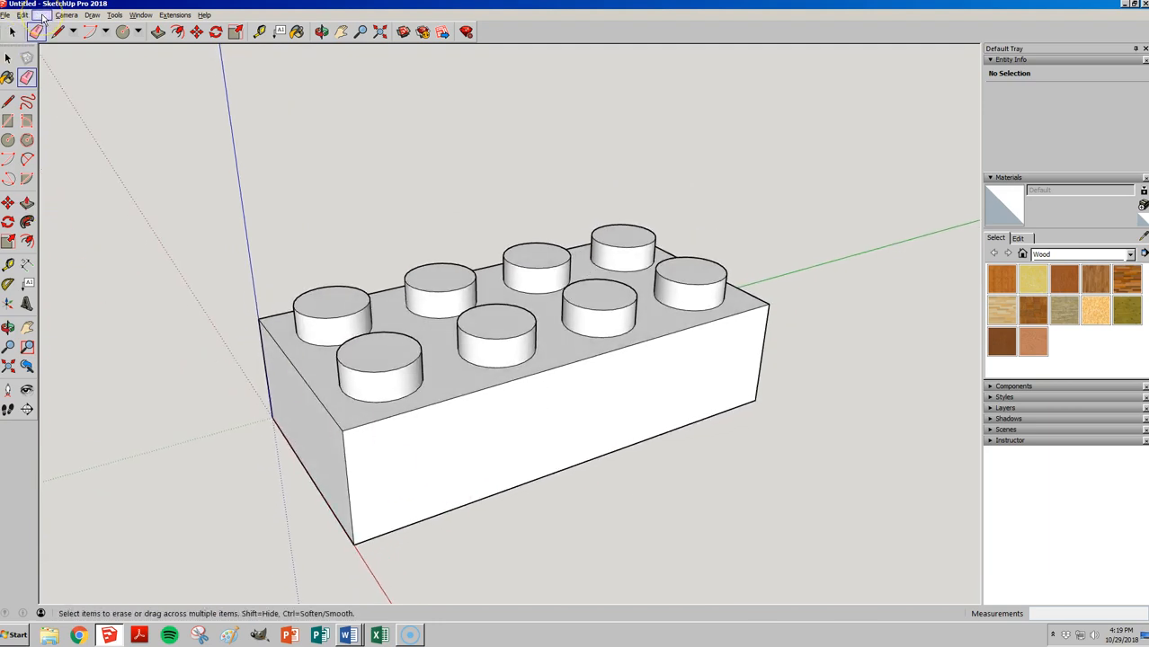
{"action": "left_click", "coordinate": [41, 15]}
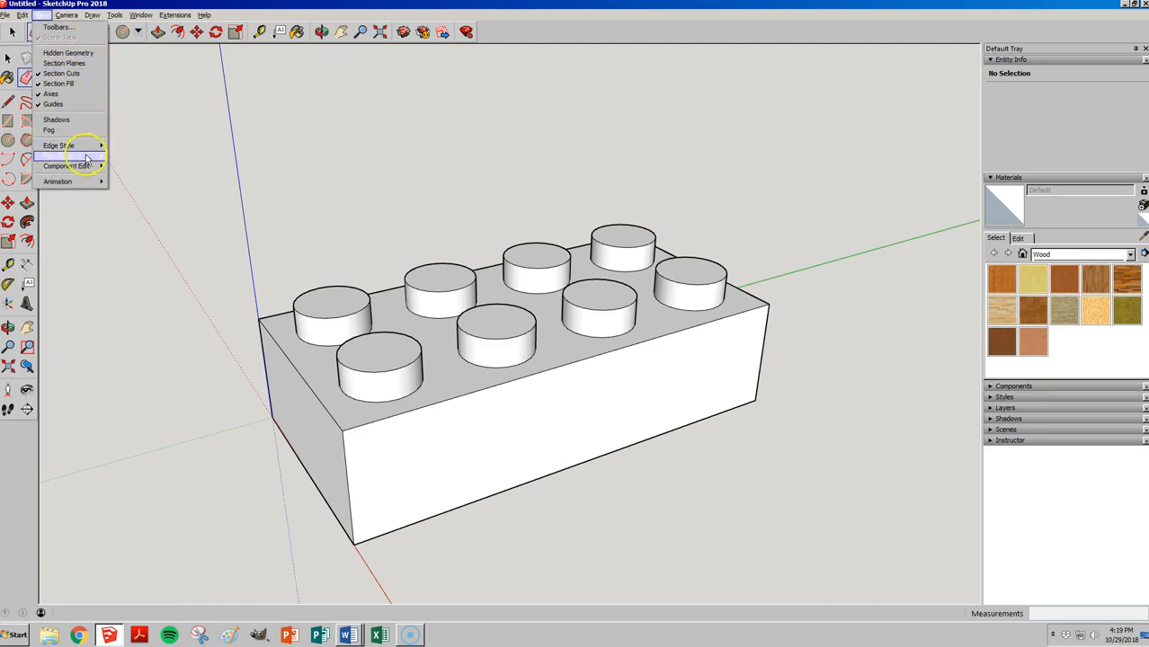
{"action": "left_click", "coordinate": [121, 158]}
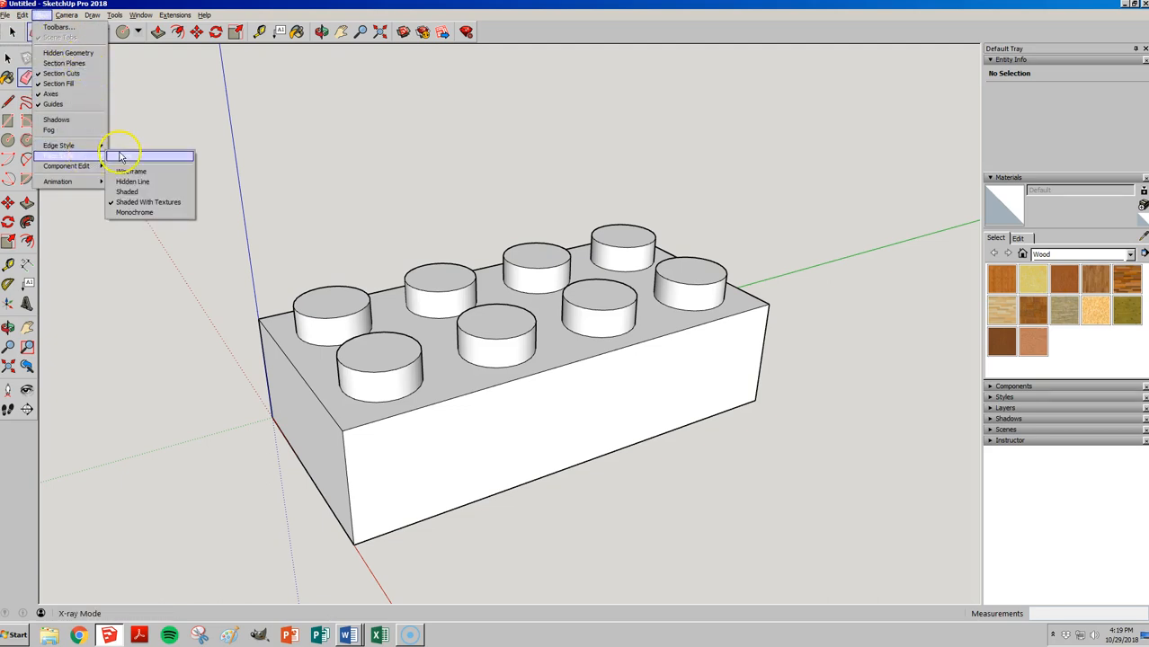
{"action": "mouse_move", "coordinate": [757, 346]}
{"action": "middle_mouse_down"}
{"action": "mouse_move", "coordinate": [633, 324]}
{"action": "mouse_move", "coordinate": [728, 367]}
{"action": "mouse_move", "coordinate": [790, 319]}
{"action": "mouse_move", "coordinate": [631, 280]}
{"action": "mouse_move", "coordinate": [710, 402]}
{"action": "mouse_move", "coordinate": [618, 262]}
{"action": "mouse_move", "coordinate": [653, 274]}
{"action": "mouse_move", "coordinate": [710, 325]}
{"action": "mouse_move", "coordinate": [770, 463]}
{"action": "mouse_move", "coordinate": [587, 367]}
{"action": "mouse_move", "coordinate": [710, 407]}
{"action": "middle_mouse_up"}
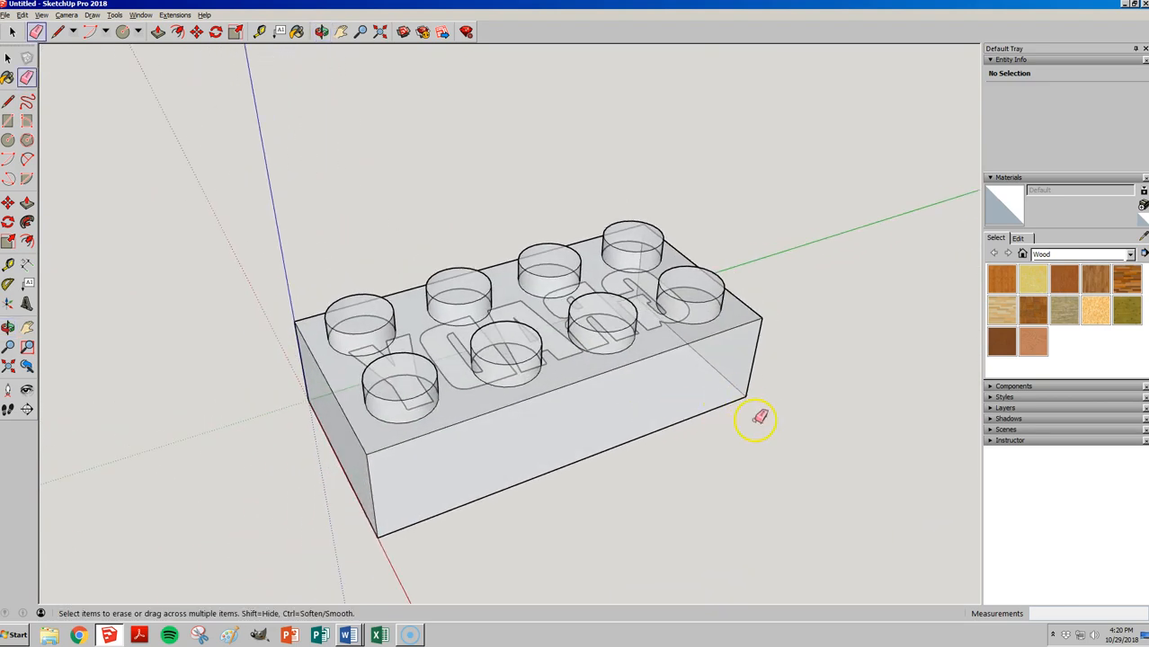
{"action": "middle_click_drag", "start_coordinate": [580, 391], "coordinate": [734, 500]}
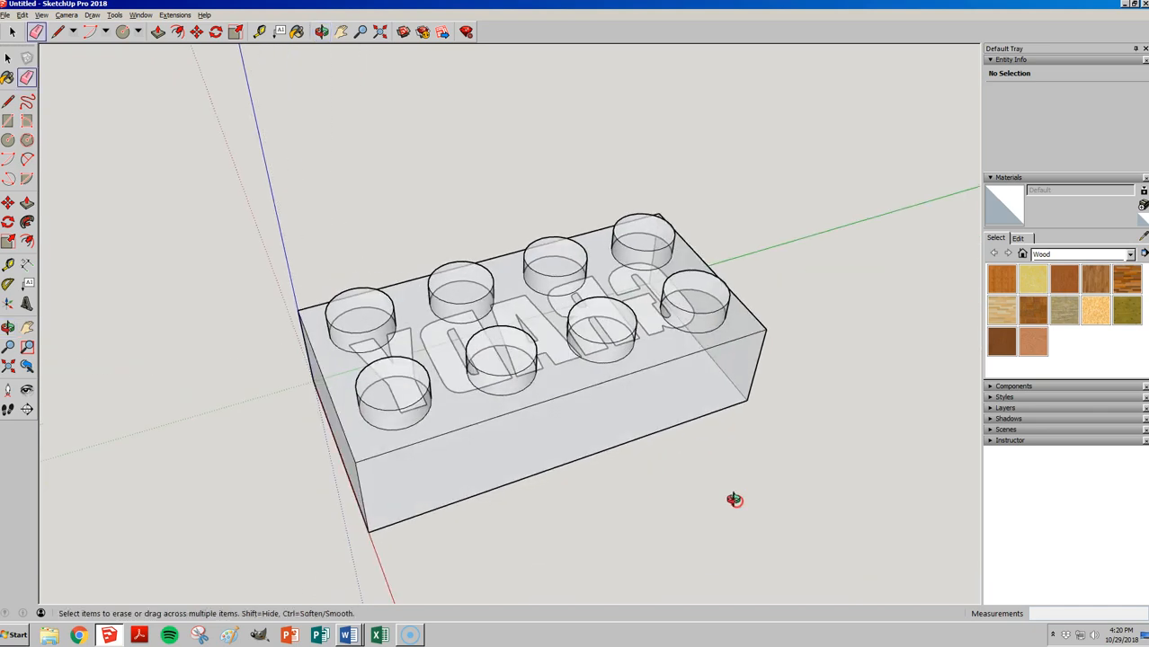
{"action": "left_click", "coordinate": [42, 15]}
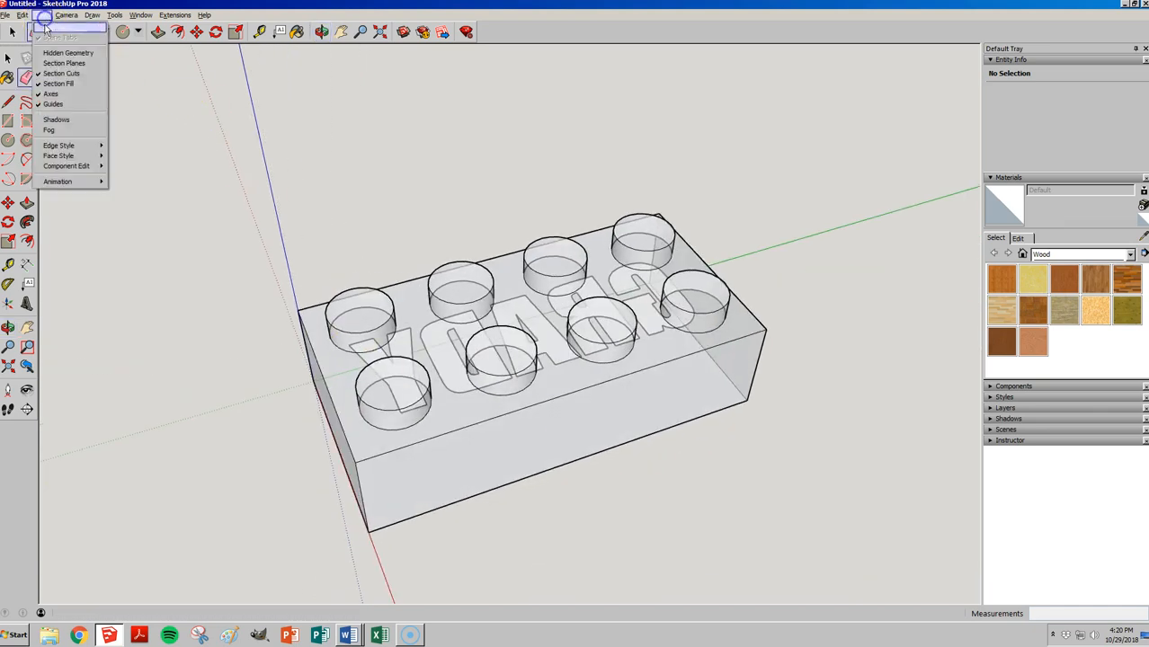
{"action": "mouse_move", "coordinate": [74, 156]}
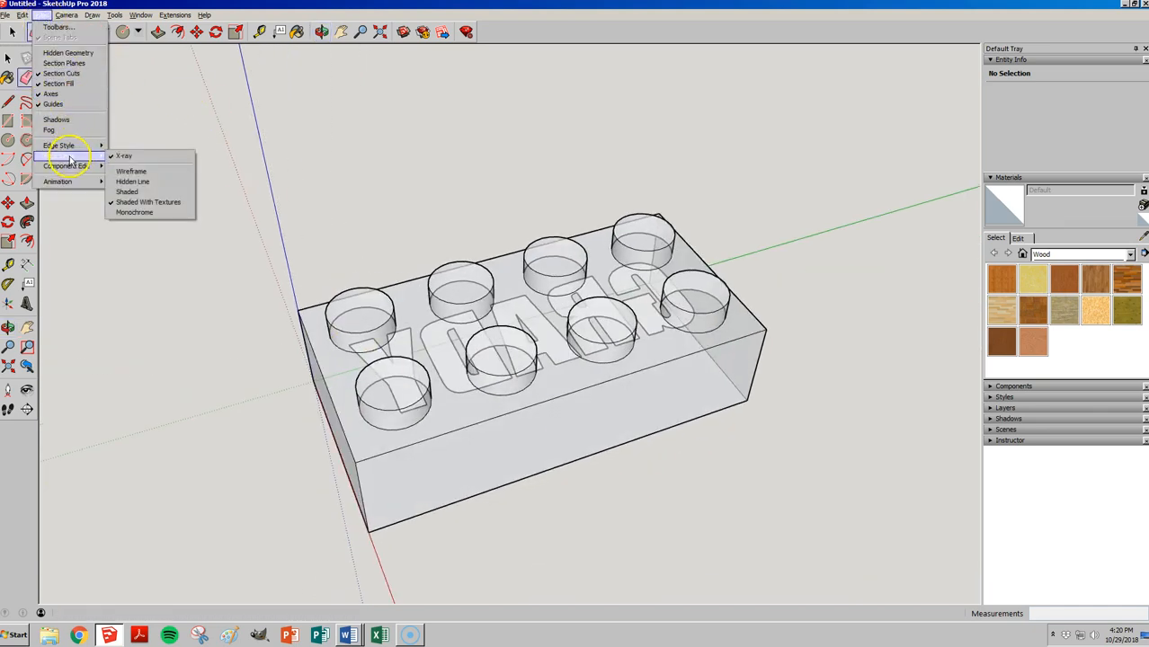
{"action": "left_click", "coordinate": [126, 155]}
- Divide one 32 mm long edge of the brick's bottom face into 4 equal segments of 8 mm
{"action": "mouse_move", "coordinate": [576, 442]}
{"action": "middle_mouse_down"}
{"action": "mouse_move", "coordinate": [539, 300]}
{"action": "mouse_move", "coordinate": [448, 254]}
{"action": "mouse_move", "coordinate": [694, 390]}
{"action": "mouse_move", "coordinate": [582, 393]}
{"action": "mouse_move", "coordinate": [539, 350]}
{"action": "middle_mouse_up"}
{"action": "scroll", "coordinate": [338, 407], "scroll_direction": "down", "scroll_amount": 2}
{"action": "scroll", "coordinate": [589, 562], "scroll_direction": "up", "scroll_amount": 4}
{"action": "scroll", "coordinate": [205, 208], "scroll_direction": "up", "scroll_amount": 2}
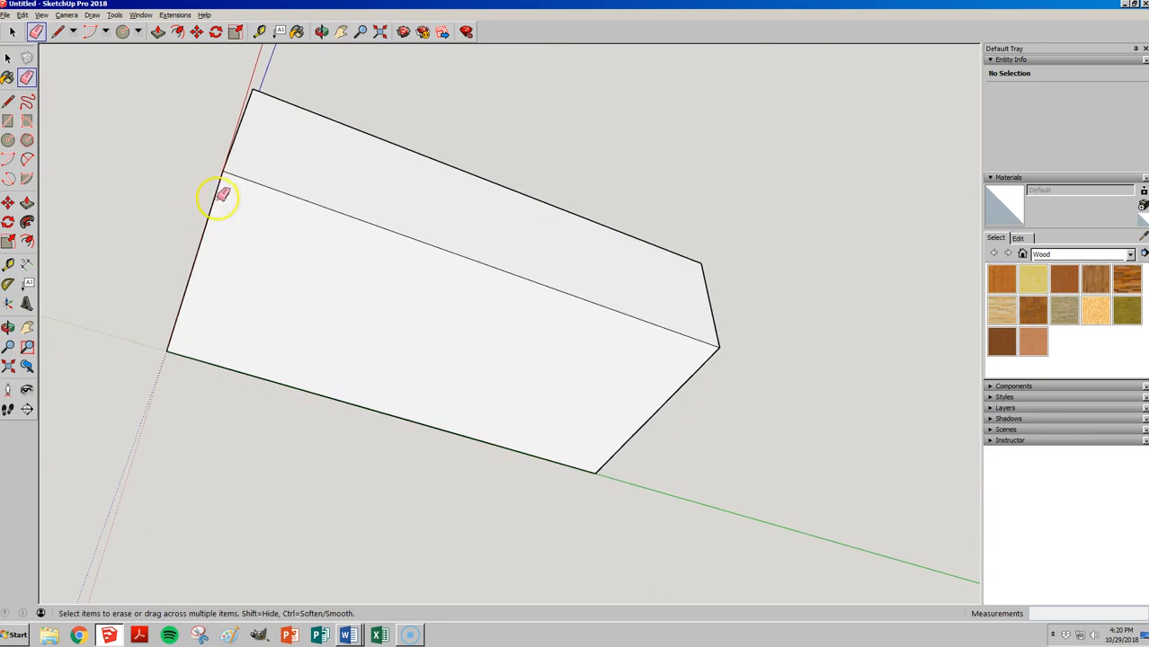
{"action": "scroll", "coordinate": [219, 169], "scroll_direction": "up", "scroll_amount": 3}
{"action": "mouse_move", "coordinate": [376, 381]}
{"action": "middle_mouse_down"}
{"action": "mouse_move", "coordinate": [460, 410]}
{"action": "mouse_move", "coordinate": [424, 418]}
{"action": "mouse_move", "coordinate": [458, 408]}
{"action": "middle_mouse_up"}
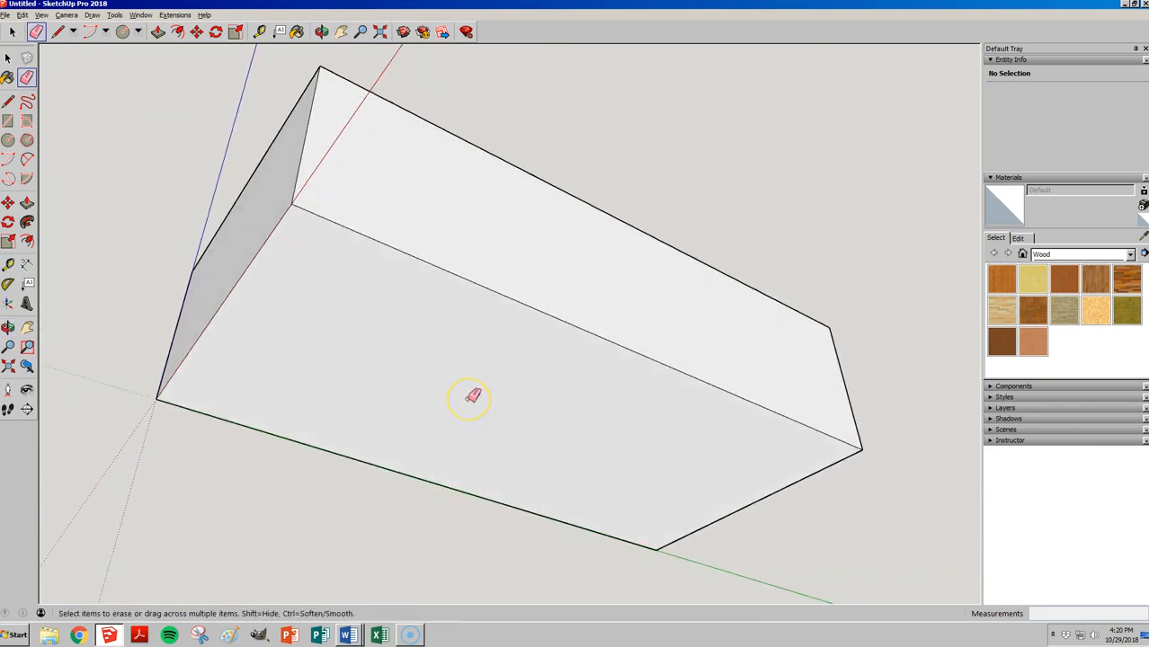
{"action": "key", "text": "space"}
{"action": "left_click", "coordinate": [458, 281]}
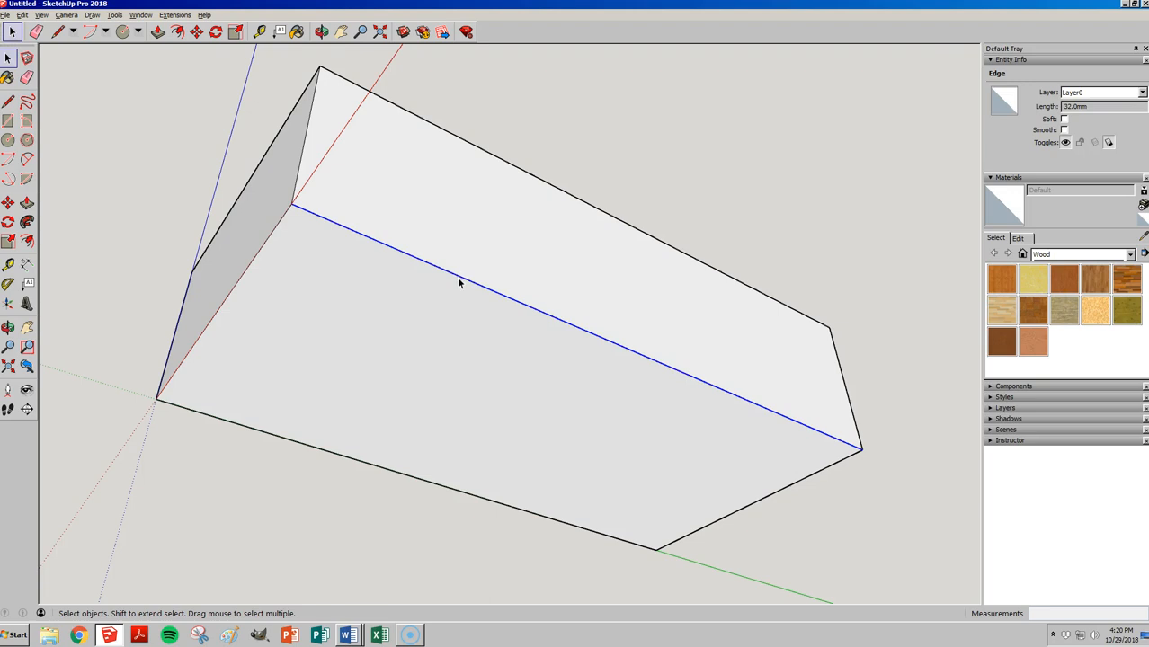
{"action": "right_click", "coordinate": [458, 274]}
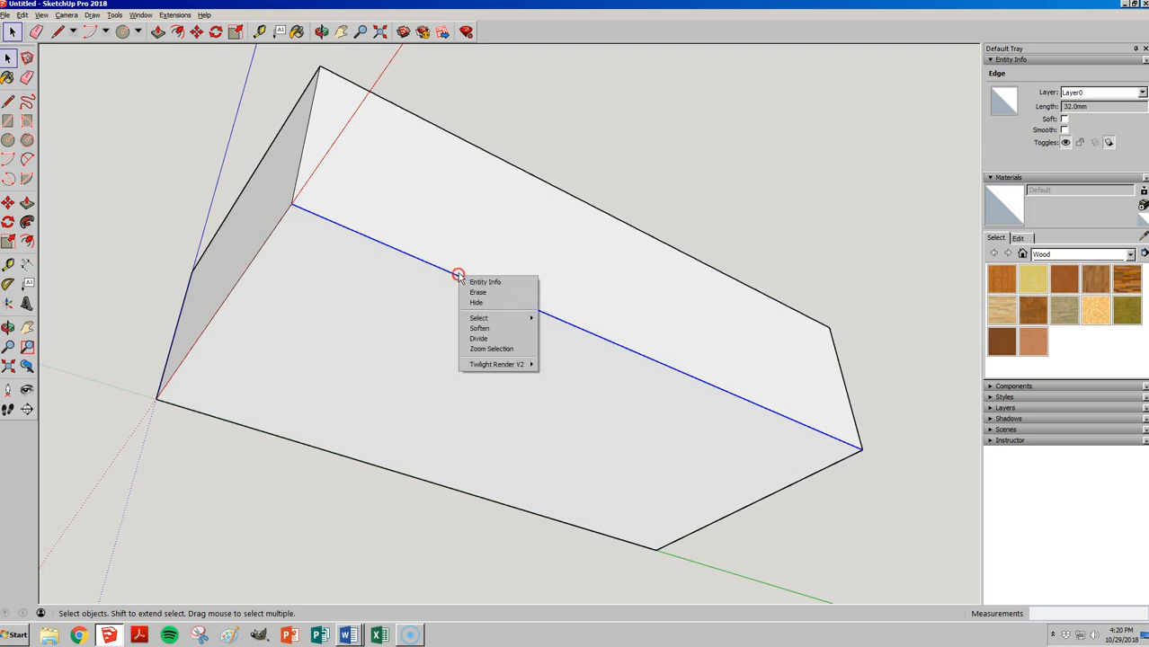
{"action": "left_click", "coordinate": [486, 339]}
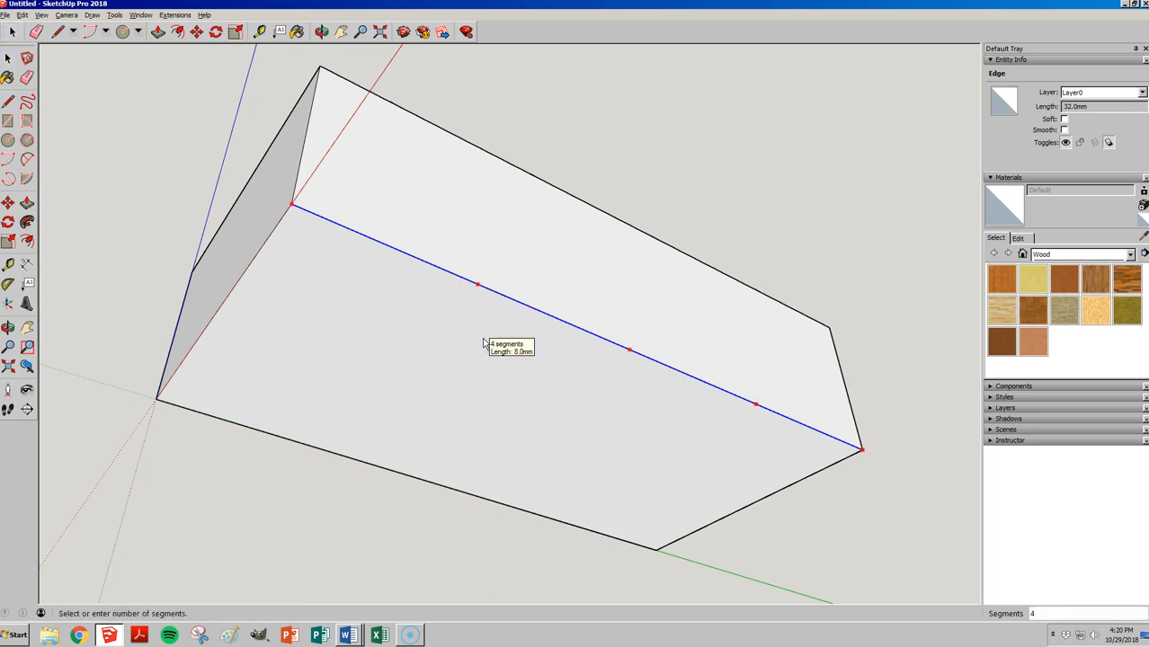
{"action": "left_click", "coordinate": [482, 343]}
- Divide the opposite long edge of the bottom face, along the green axis, into 4 equal segments
{"action": "left_click", "coordinate": [269, 432]}
{"action": "right_click", "coordinate": [265, 433]}
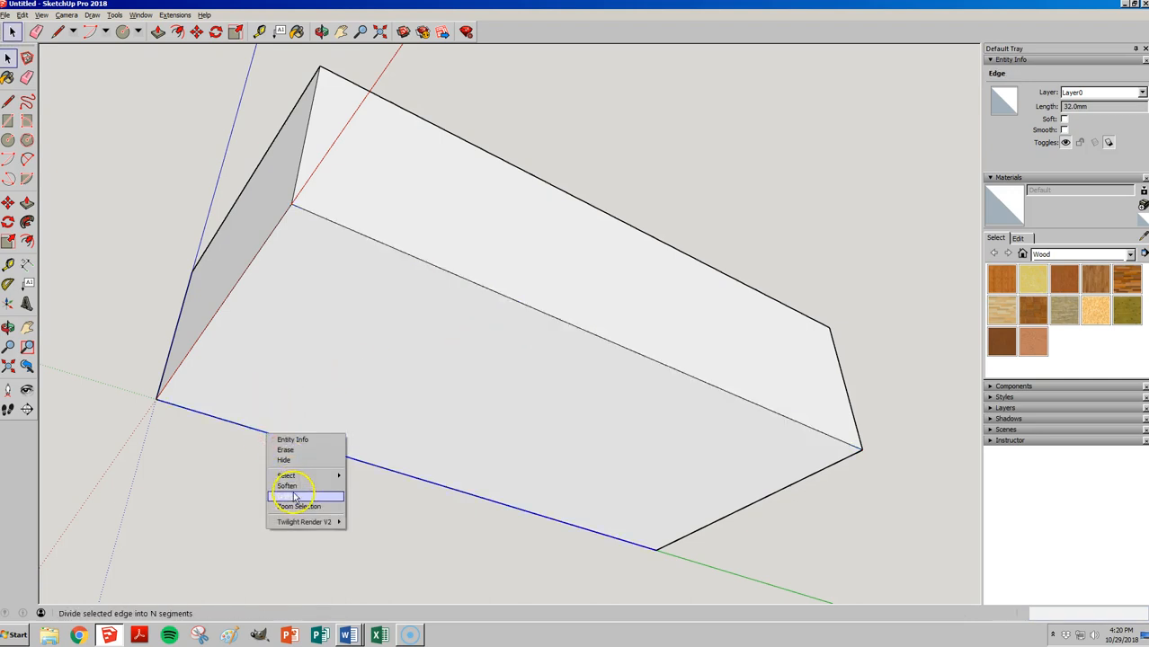
{"action": "left_click", "coordinate": [294, 497]}
{"action": "left_click", "coordinate": [318, 496]}
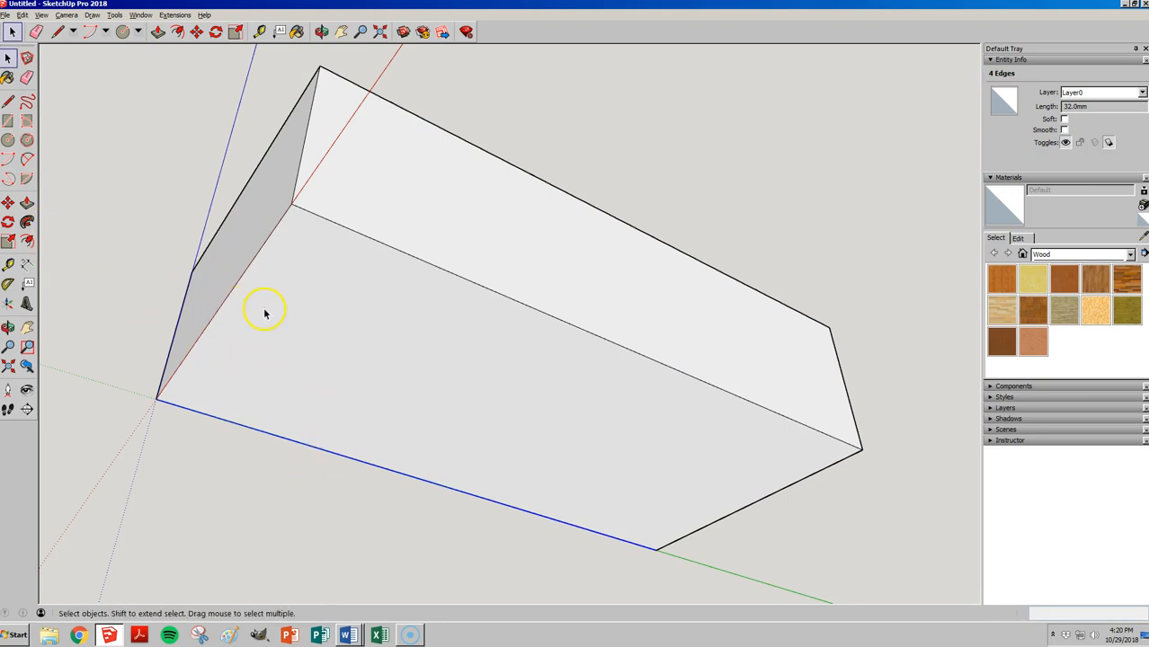
- Place three guide lines across the bottom face, parallel to its short end edge, through the 8 mm division points of the long edge
{"action": "key", "text": "t"}
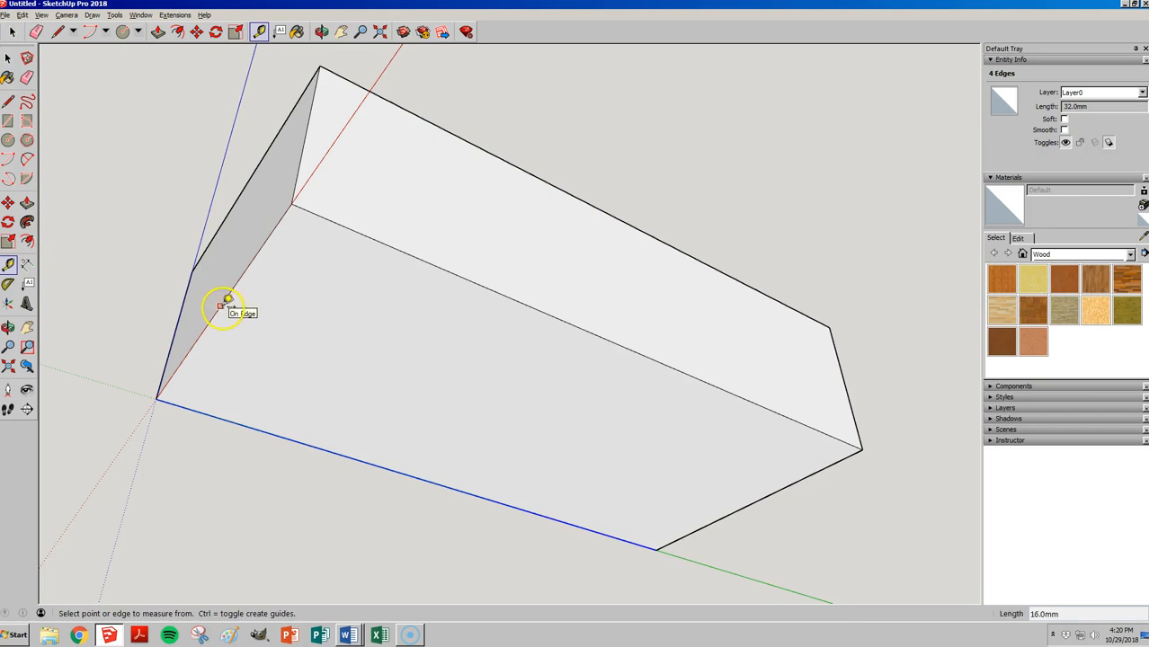
{"action": "left_click", "coordinate": [221, 306]}
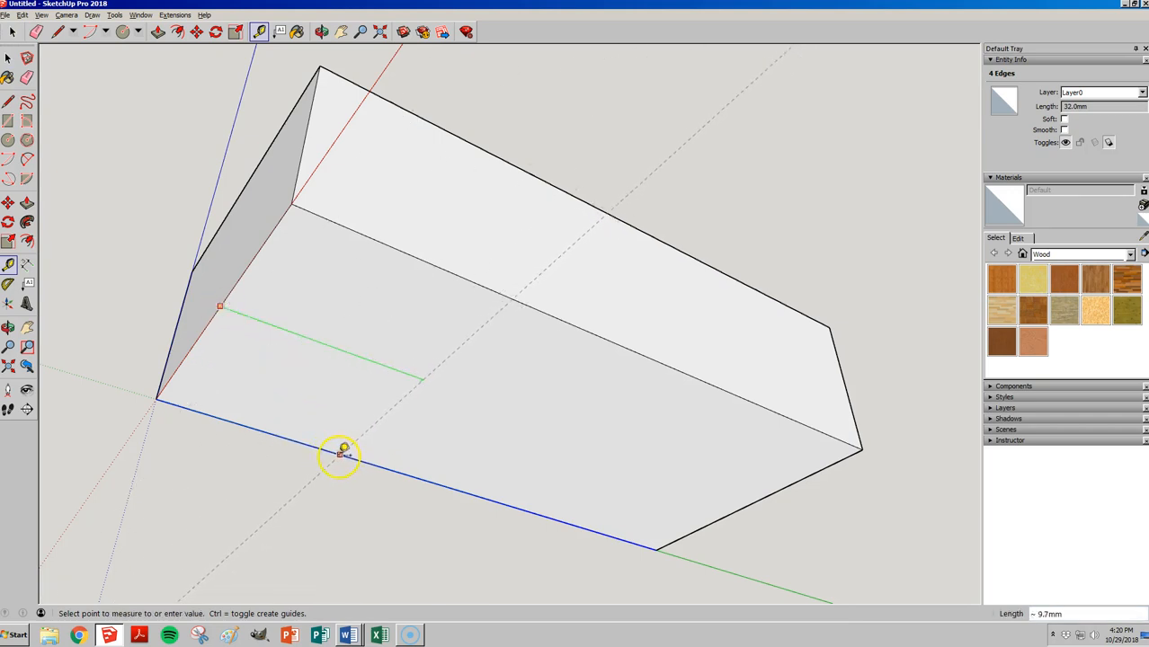
{"action": "left_click", "coordinate": [311, 442]}
{"action": "left_click", "coordinate": [214, 316]}
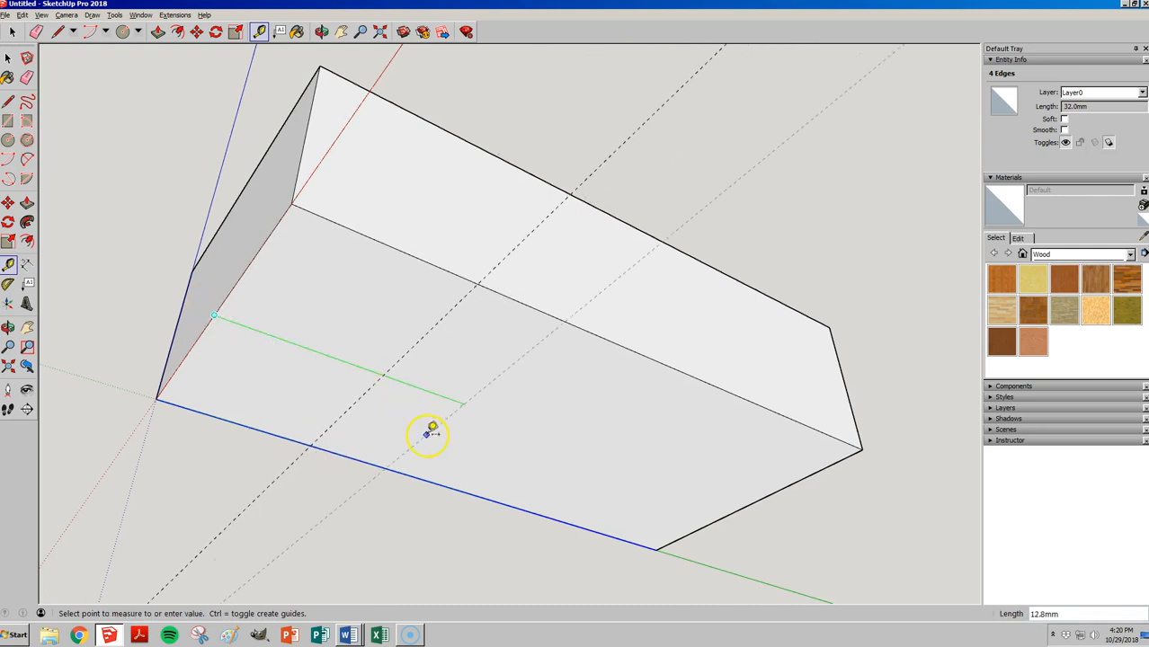
{"action": "left_click", "coordinate": [447, 476]}
{"action": "left_click", "coordinate": [176, 369]}
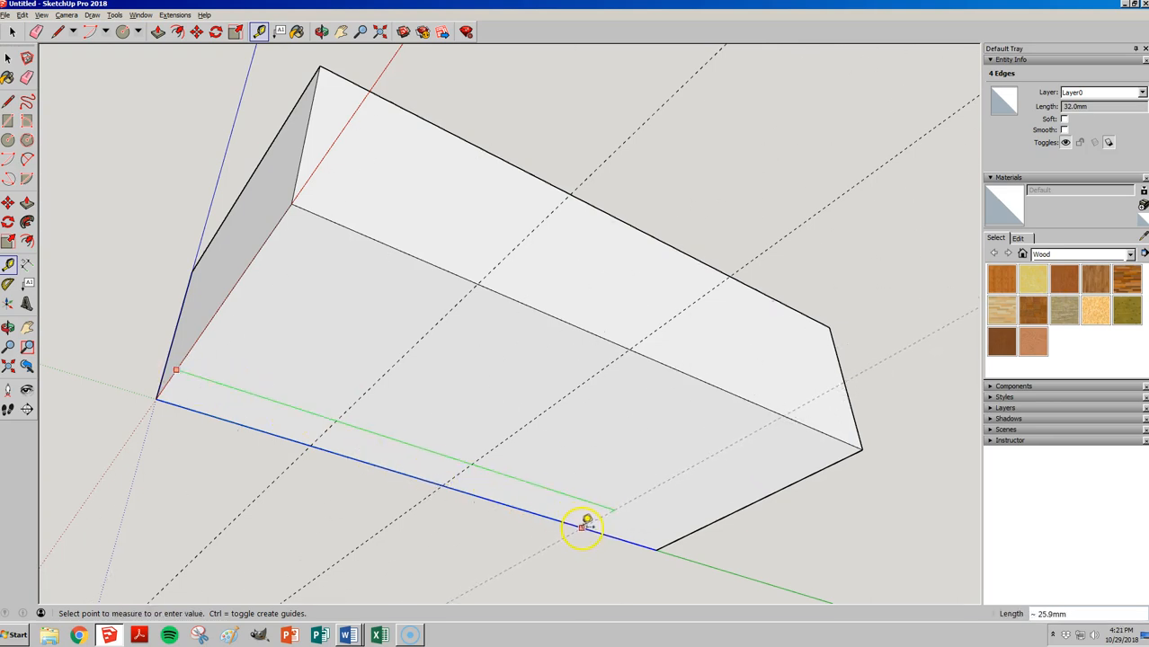
{"action": "left_click", "coordinate": [557, 514]}
- Place a lengthwise guide line along the middle of the bottom face, offset 8 mm from its long edge
{"action": "scroll", "coordinate": [196, 287], "scroll_direction": "down", "scroll_amount": 3}
{"action": "middle_click_drag", "start_coordinate": [196, 287], "coordinate": [410, 179]}
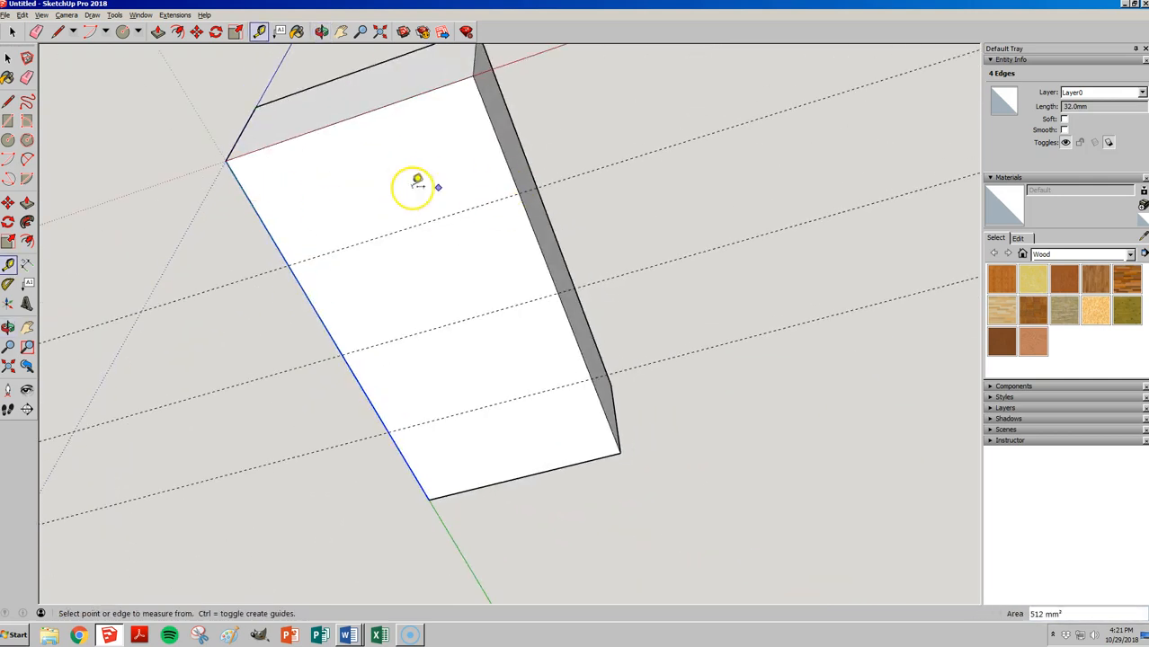
{"action": "left_click", "coordinate": [507, 160]}
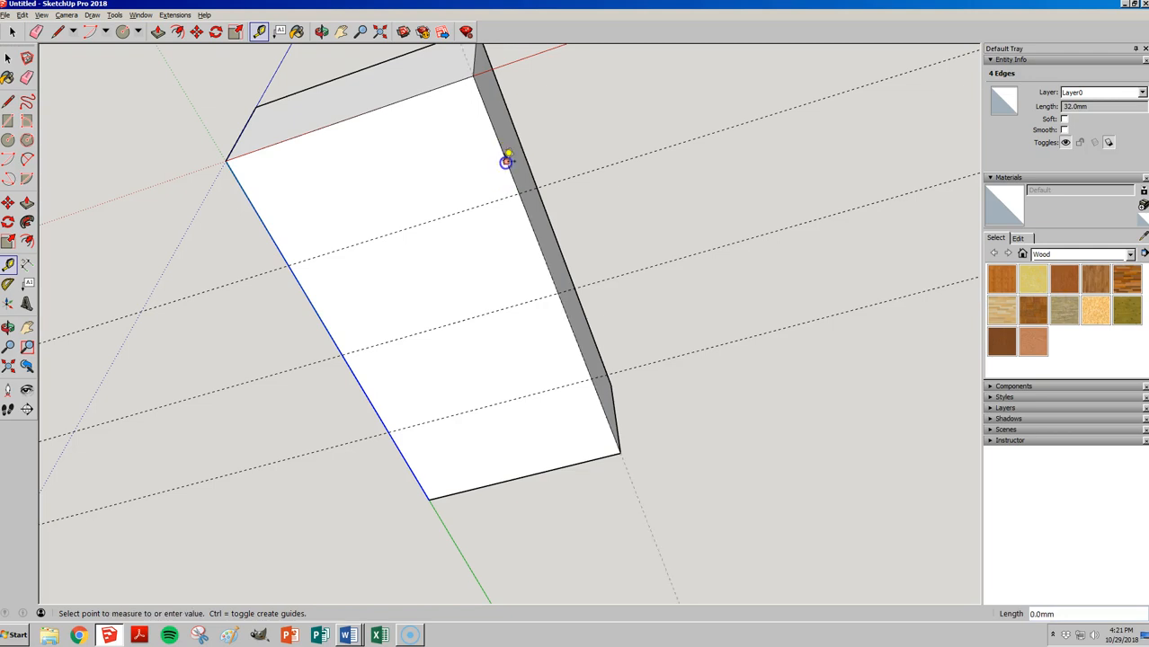
{"action": "left_click", "coordinate": [349, 114]}
- Draw a circle with a 3 mm radius centred on the guide intersection nearest the origin on the bottom face
{"action": "middle_click_drag", "start_coordinate": [551, 175], "coordinate": [480, 241]}
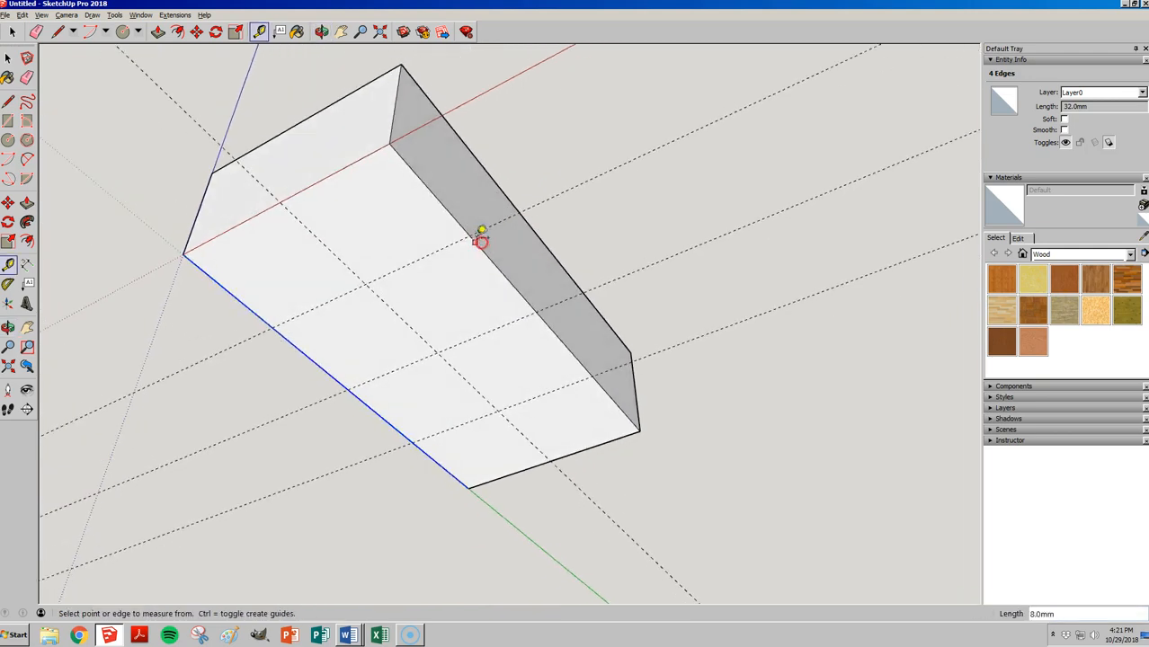
{"action": "middle_click_drag", "start_coordinate": [372, 192], "coordinate": [231, 249]}
{"action": "scroll", "coordinate": [231, 249], "scroll_direction": "down", "scroll_amount": 2}
{"action": "scroll", "coordinate": [136, 265], "scroll_direction": "up", "scroll_amount": 4}
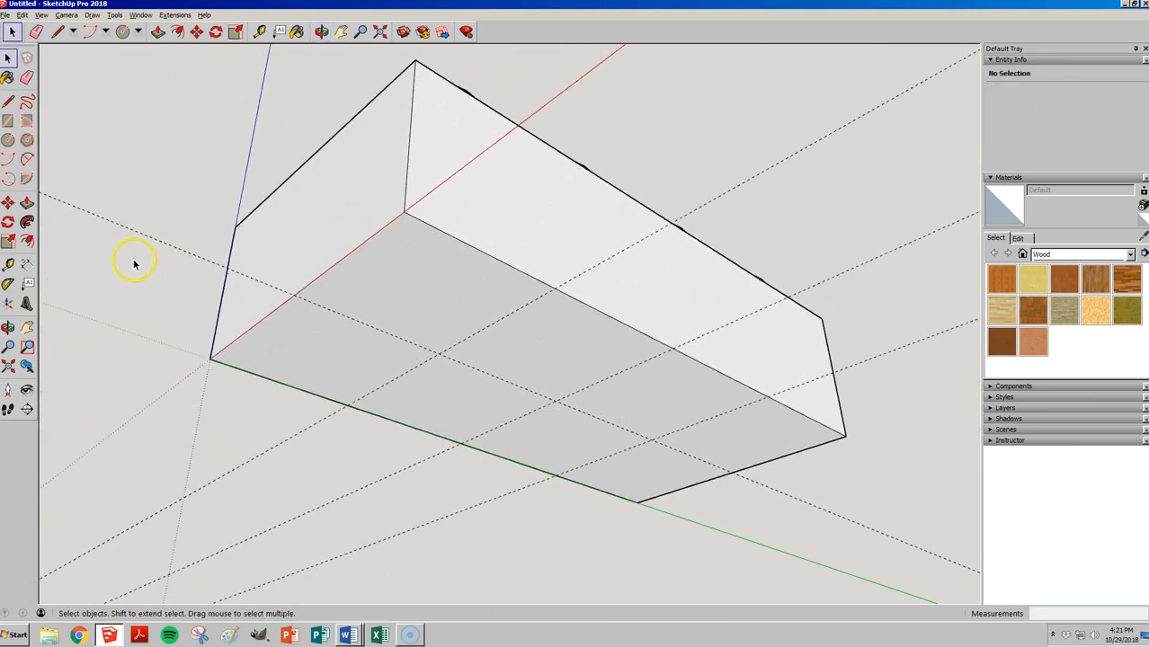
{"action": "middle_click_drag", "start_coordinate": [379, 333], "coordinate": [400, 312]}
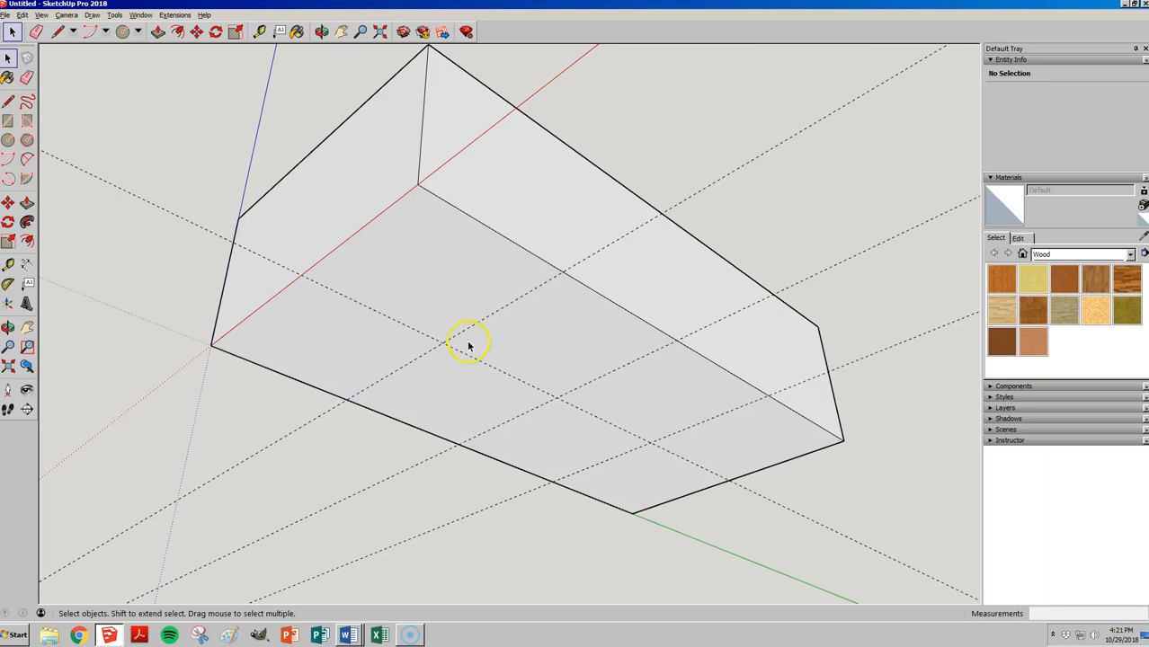
{"action": "key", "text": "c"}
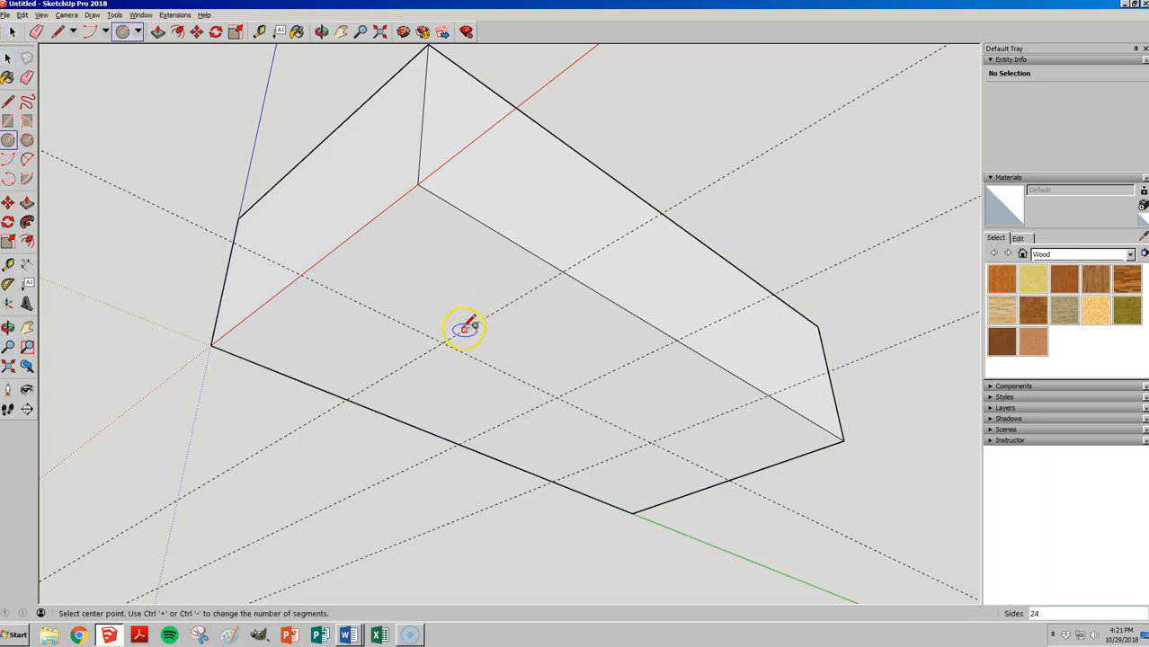
{"action": "key", "text": "space"}
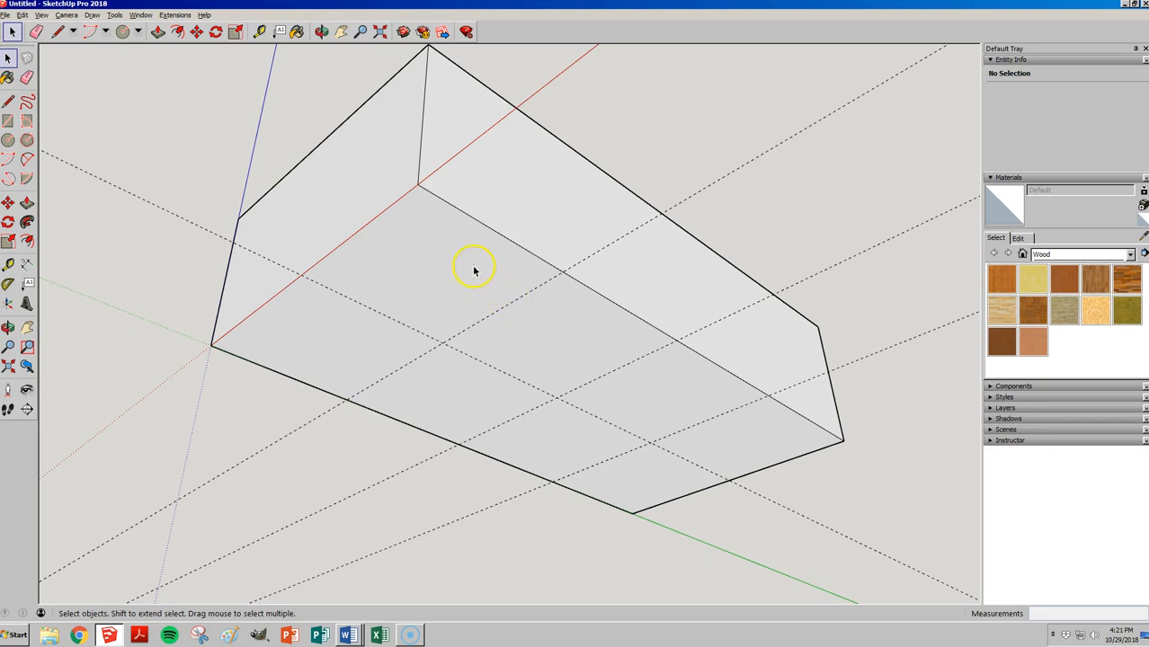
{"action": "key", "text": "c"}
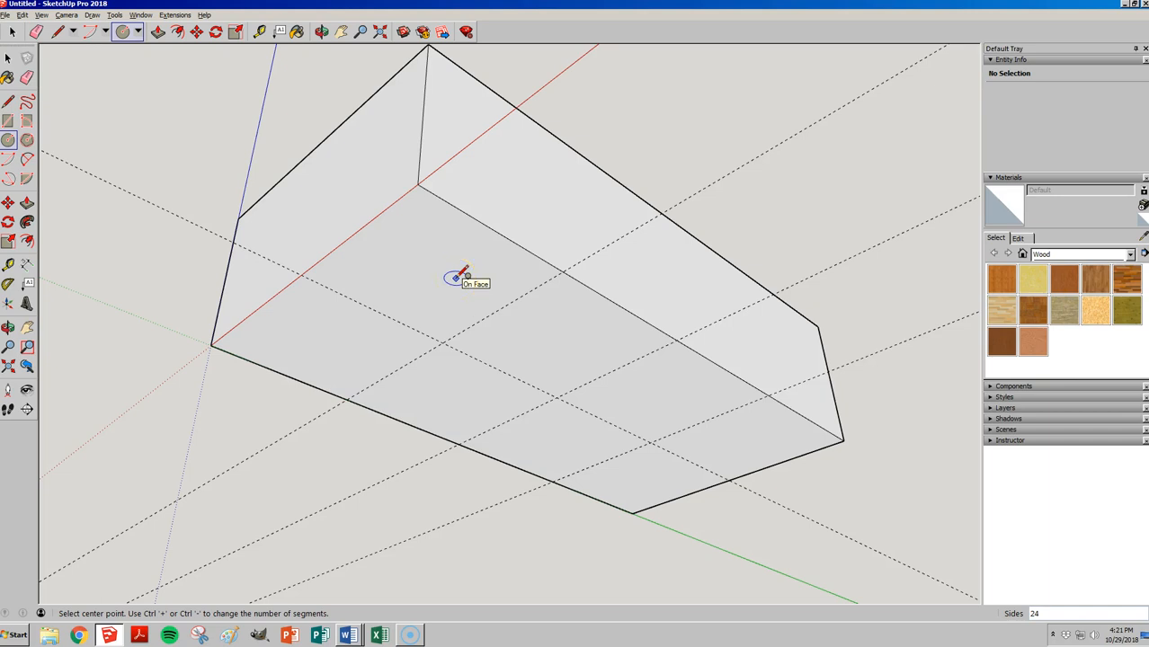
{"action": "left_click", "coordinate": [442, 343]}
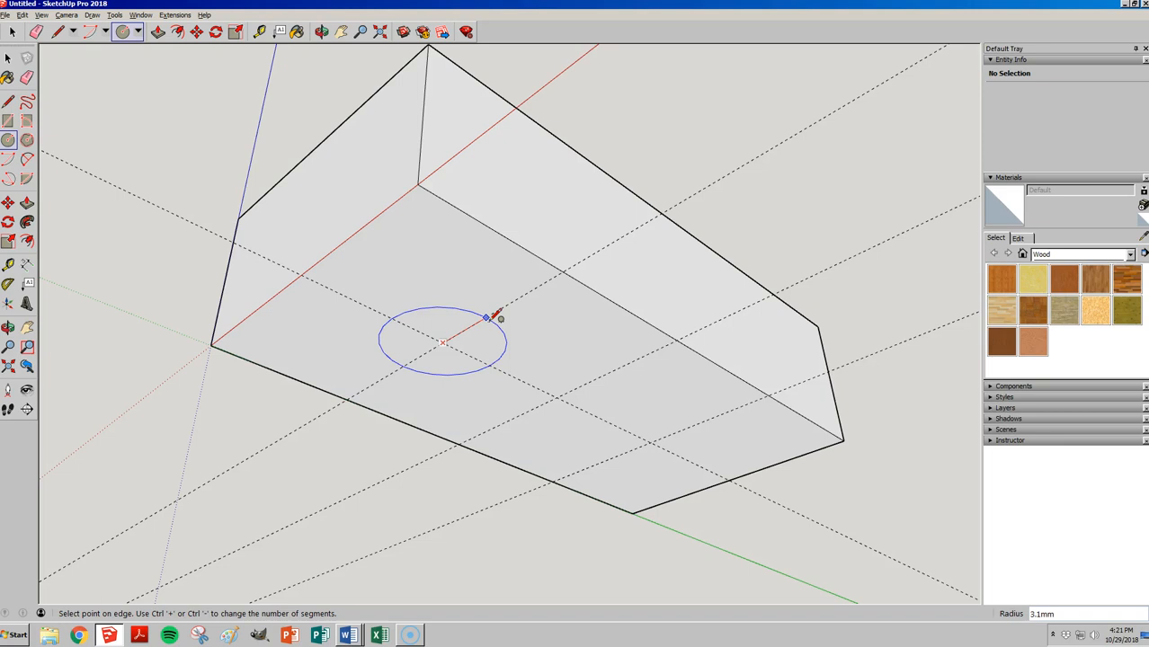
{"action": "left_click", "coordinate": [488, 318]}
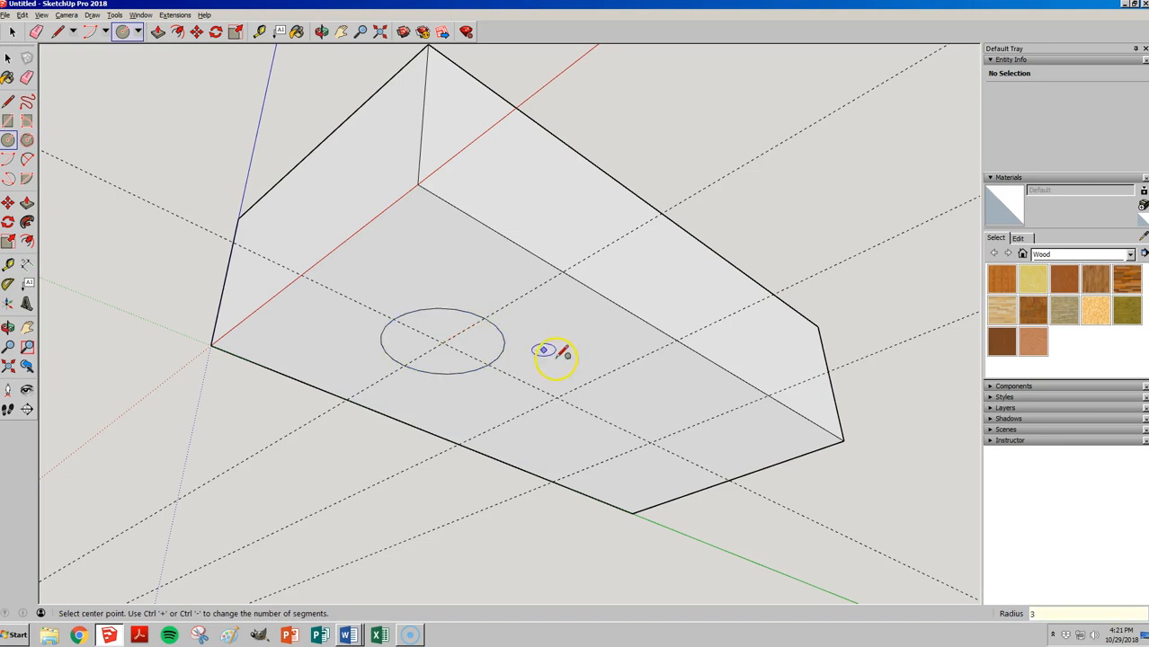
- Draw another circle with a 3 mm radius centred on the middle guide intersection of the bottom face
{"action": "left_click", "coordinate": [557, 396]}
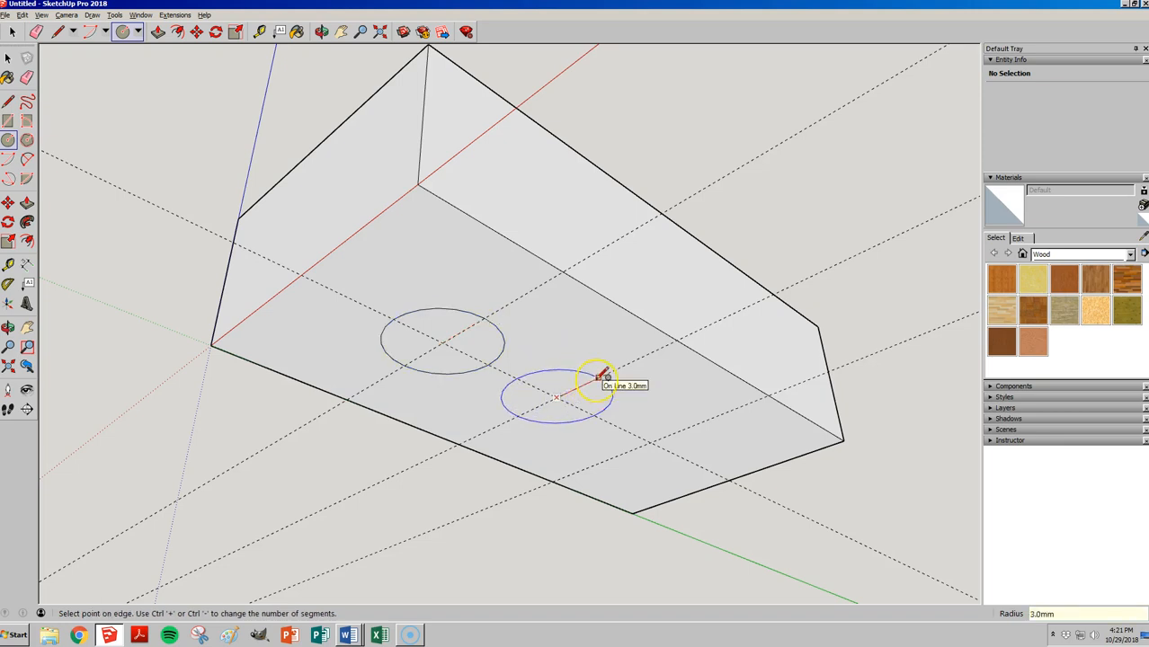
{"action": "type", "text": "3"}
{"action": "key", "text": "Return"}
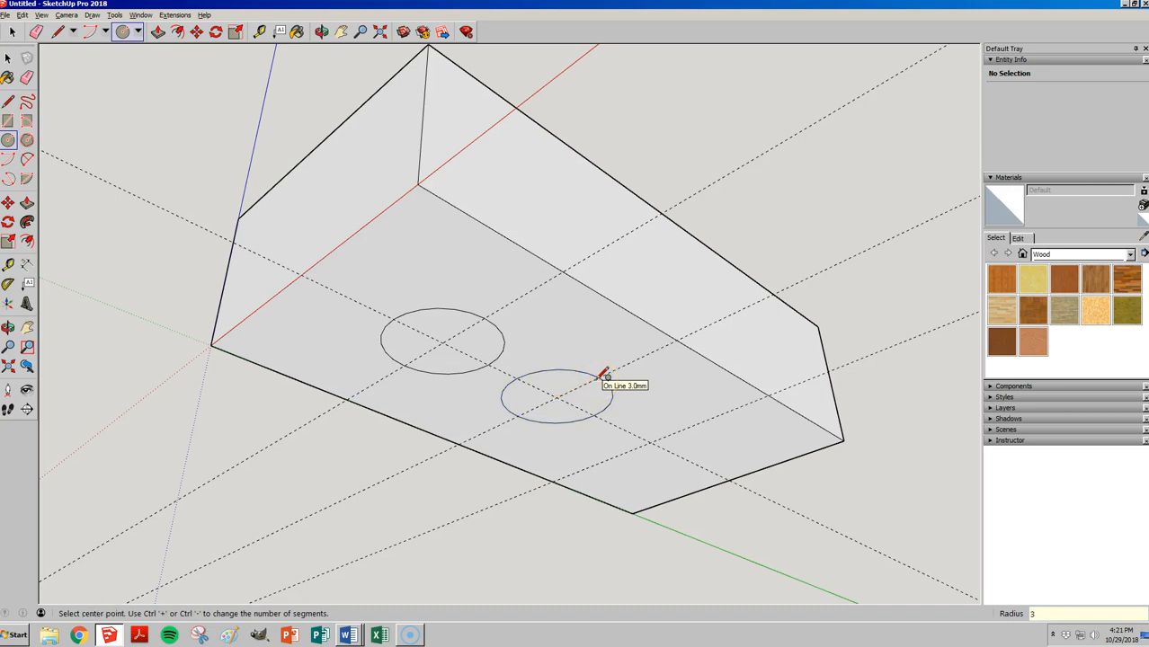
- Draw a circle with a 3 mm radius centred on the guide intersection farthest from the origin on the bottom face
{"action": "left_click", "coordinate": [650, 443]}
{"action": "type", "text": "3"}
{"action": "key", "text": "Return"}
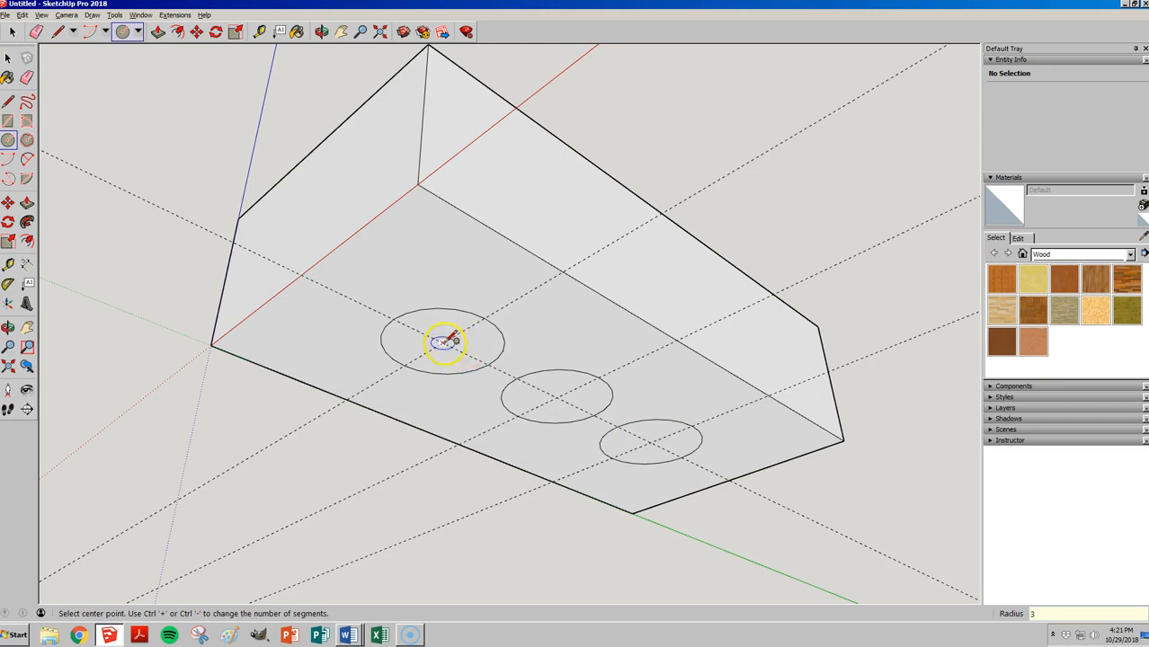
- Draw a concentric circle with a 2.5 mm radius inside the circle nearest the origin
{"action": "scroll", "coordinate": [447, 342], "scroll_direction": "up", "scroll_amount": 2}
{"action": "scroll", "coordinate": [452, 431], "scroll_direction": "down", "scroll_amount": 3}
{"action": "scroll", "coordinate": [603, 476], "scroll_direction": "up", "scroll_amount": 4}
{"action": "scroll", "coordinate": [610, 480], "scroll_direction": "up", "scroll_amount": 1}
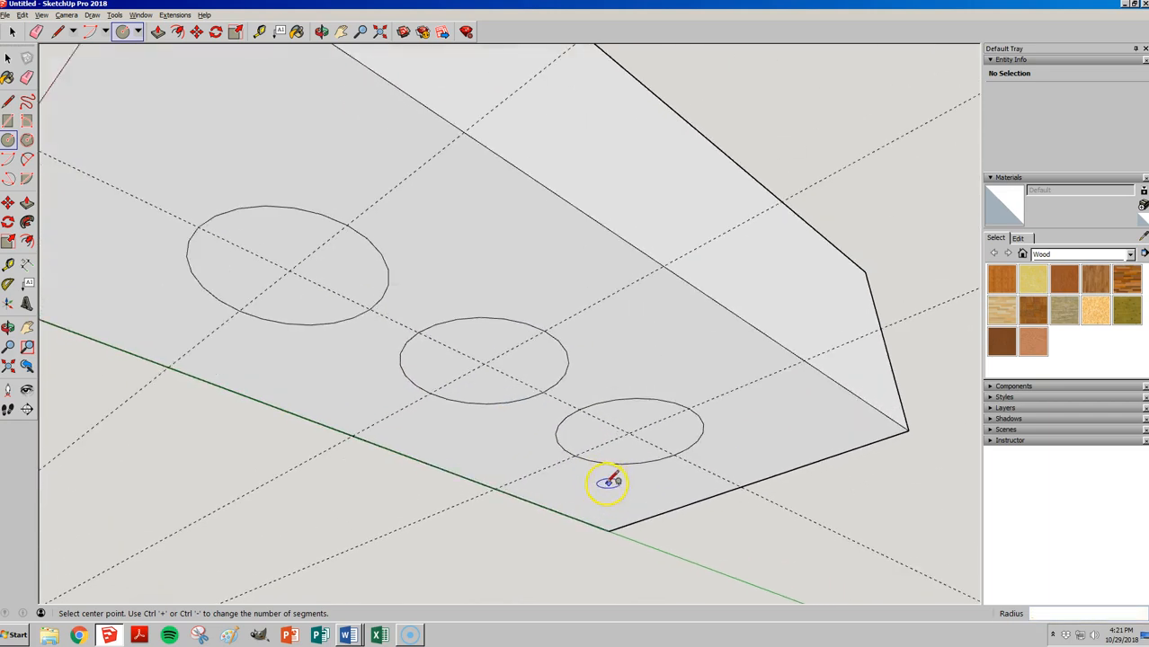
{"action": "left_click", "coordinate": [289, 270]}
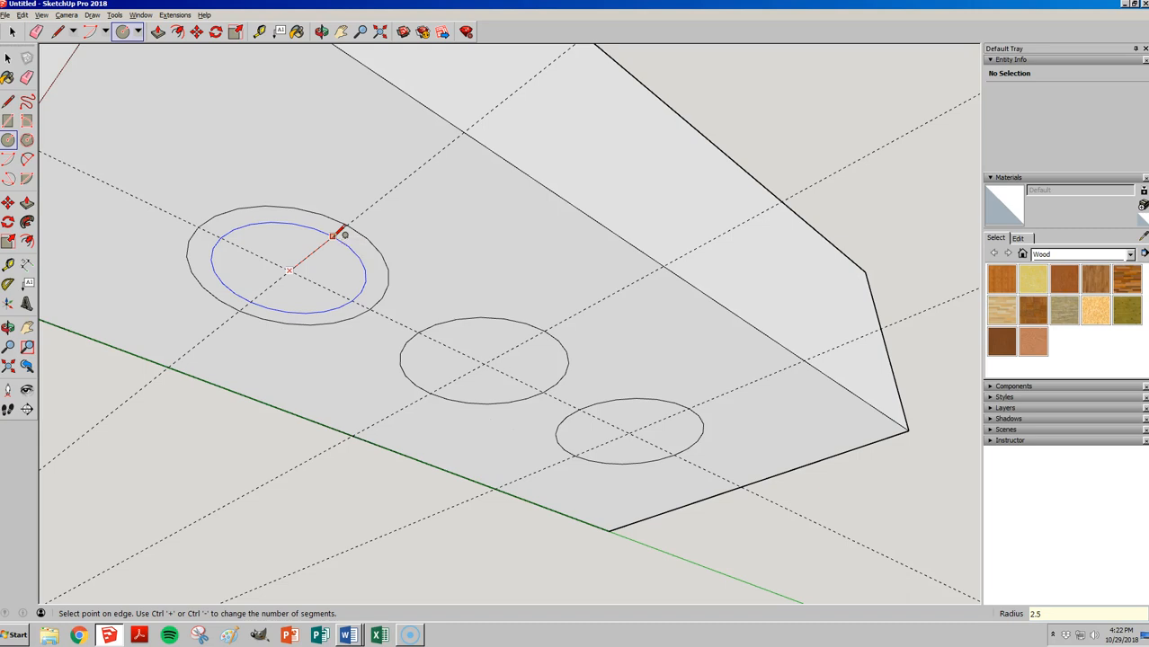
{"action": "left_click", "coordinate": [342, 233]}
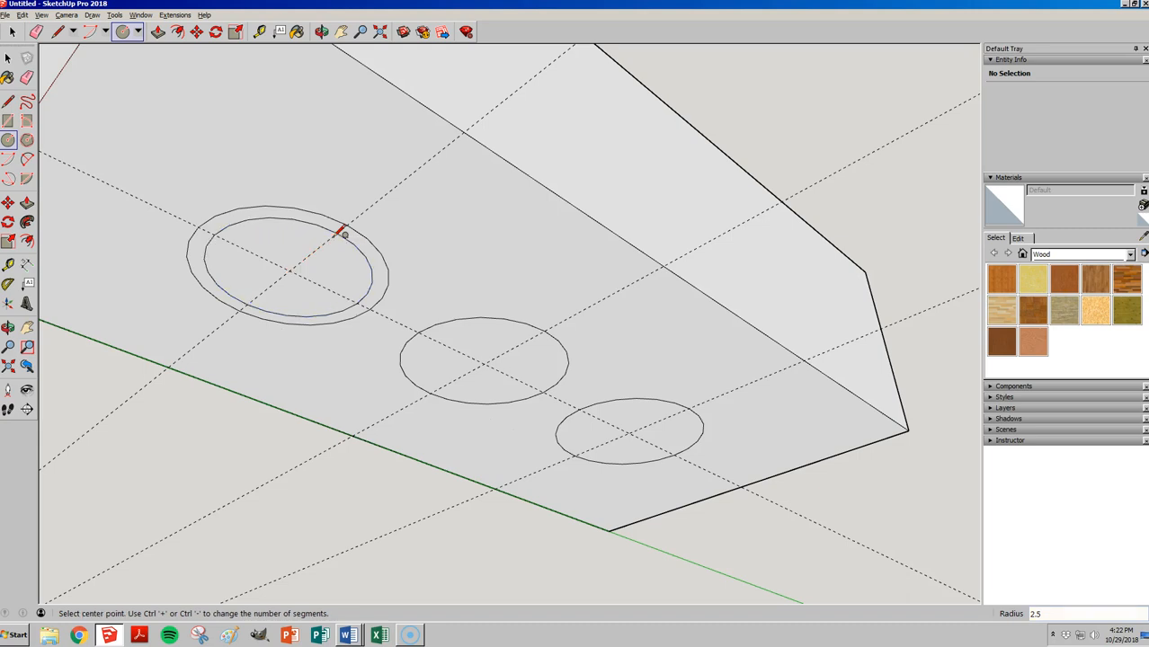
- Draw concentric circles with a 2.5 mm radius inside the middle circle and the one farthest from the origin
{"action": "left_click", "coordinate": [483, 361]}
{"action": "type", "text": "2.5"}
{"action": "key", "text": "Return"}
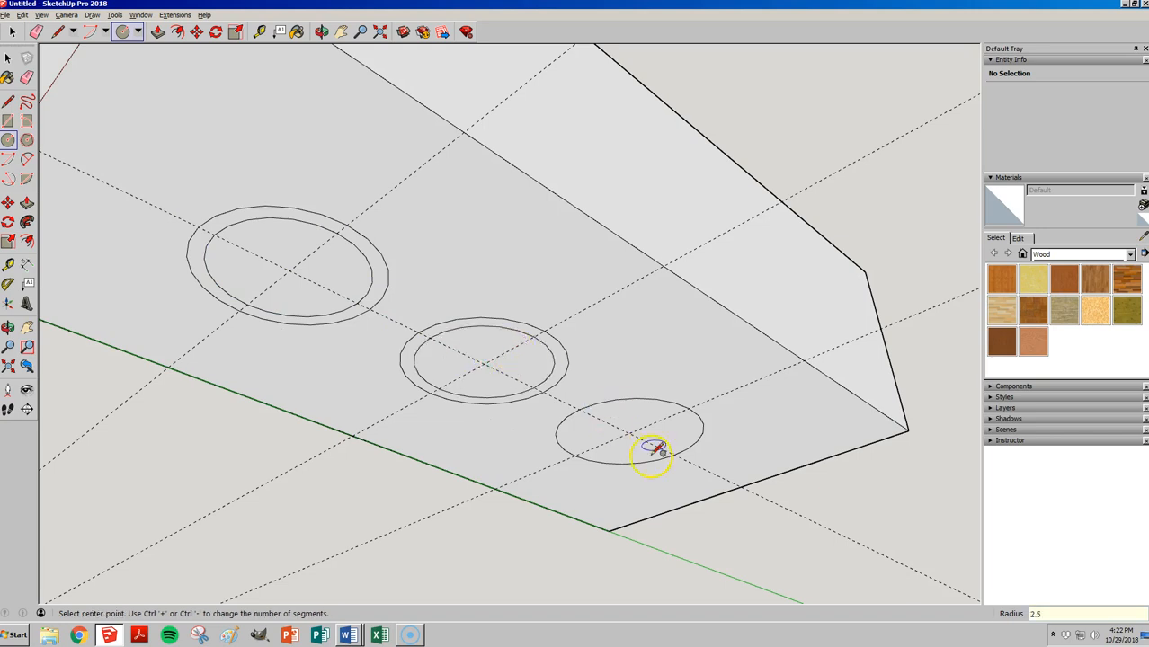
{"action": "left_click", "coordinate": [629, 434]}
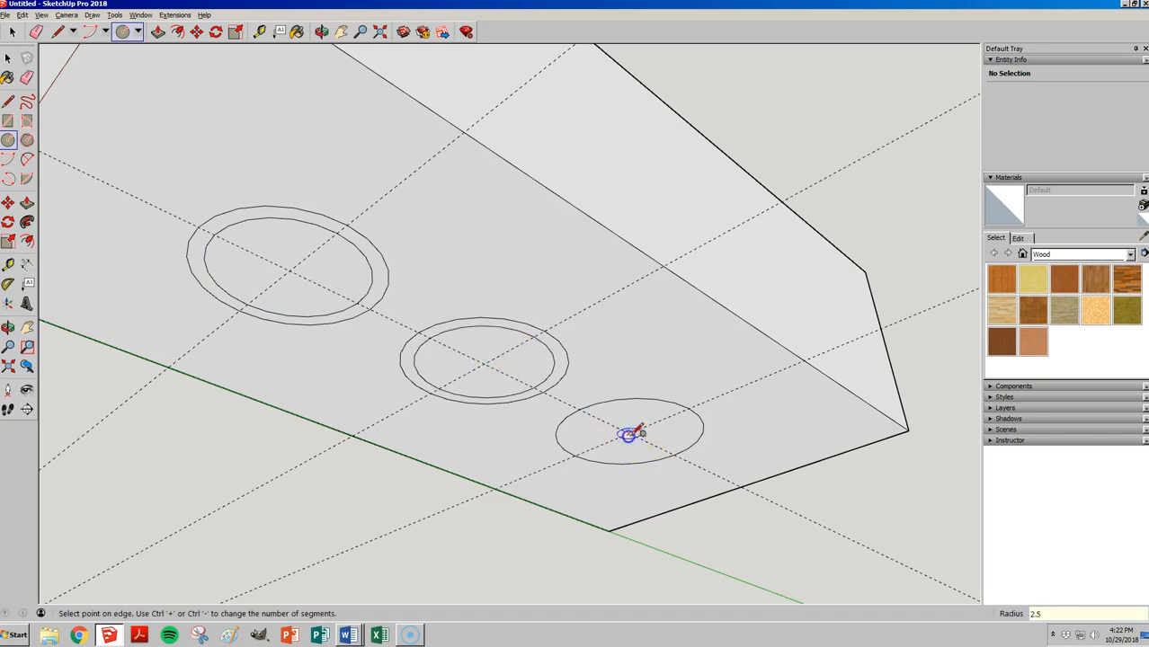
{"action": "left_click", "coordinate": [673, 416]}
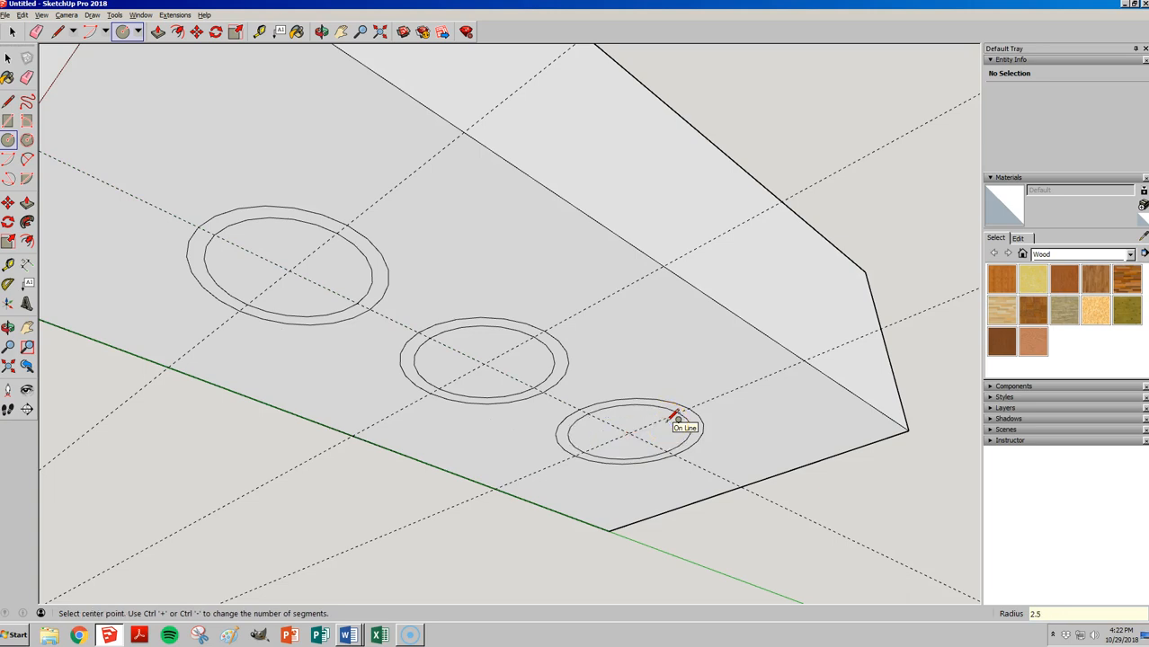
- Offset the outer edges of the bottom face 1.5 mm inward to outline the brick's wall thickness
{"action": "scroll", "coordinate": [506, 403], "scroll_direction": "down", "scroll_amount": 5}
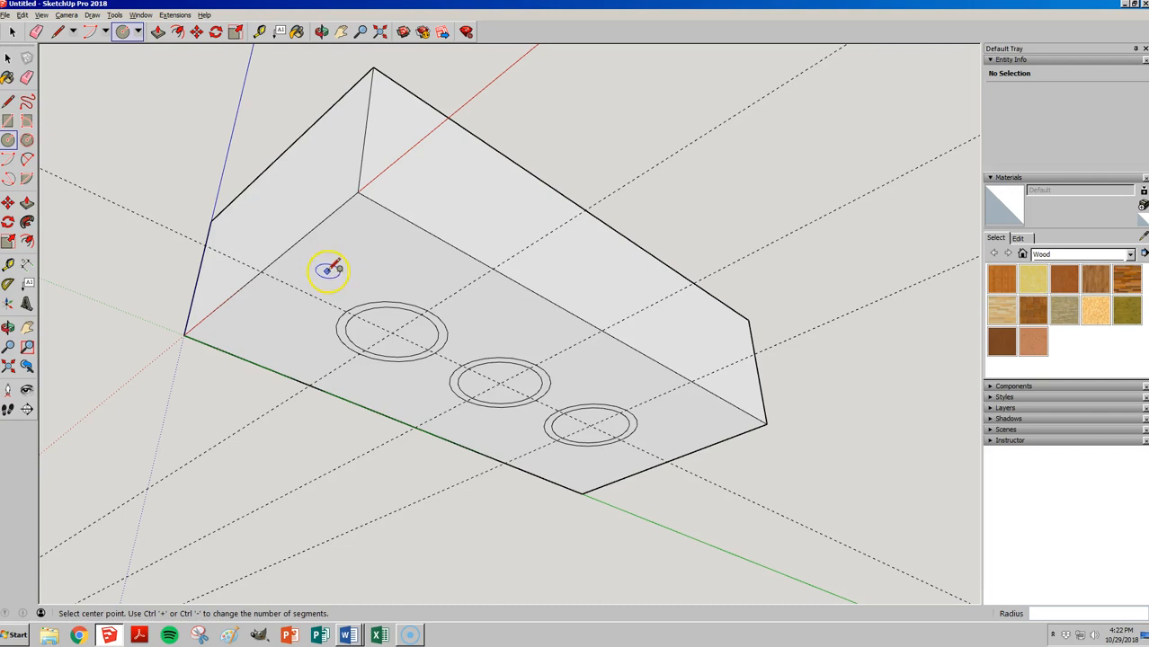
{"action": "key", "text": "f"}
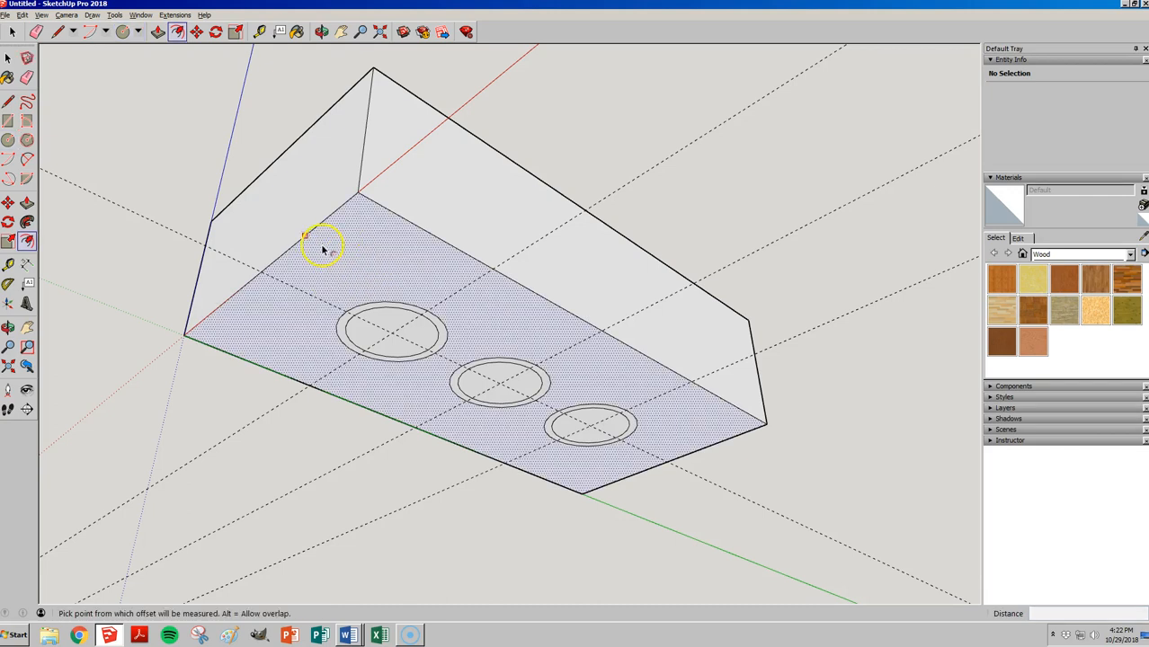
{"action": "left_click", "coordinate": [306, 238]}
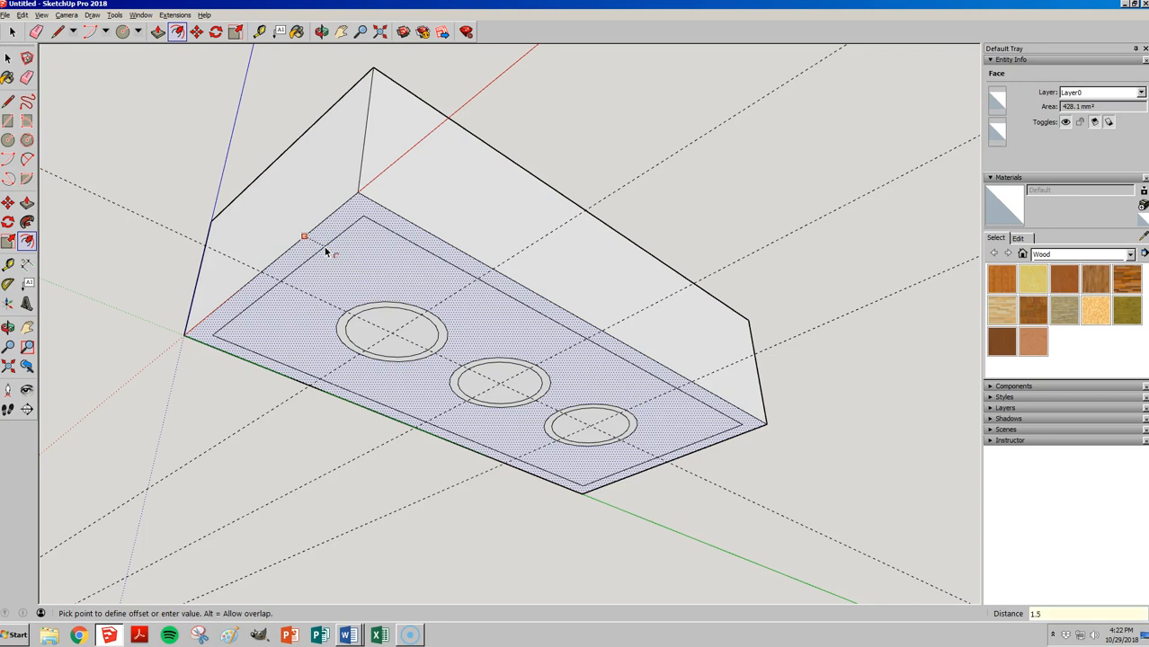
{"action": "type", "text": "1.5"}
{"action": "key", "text": "Return"}
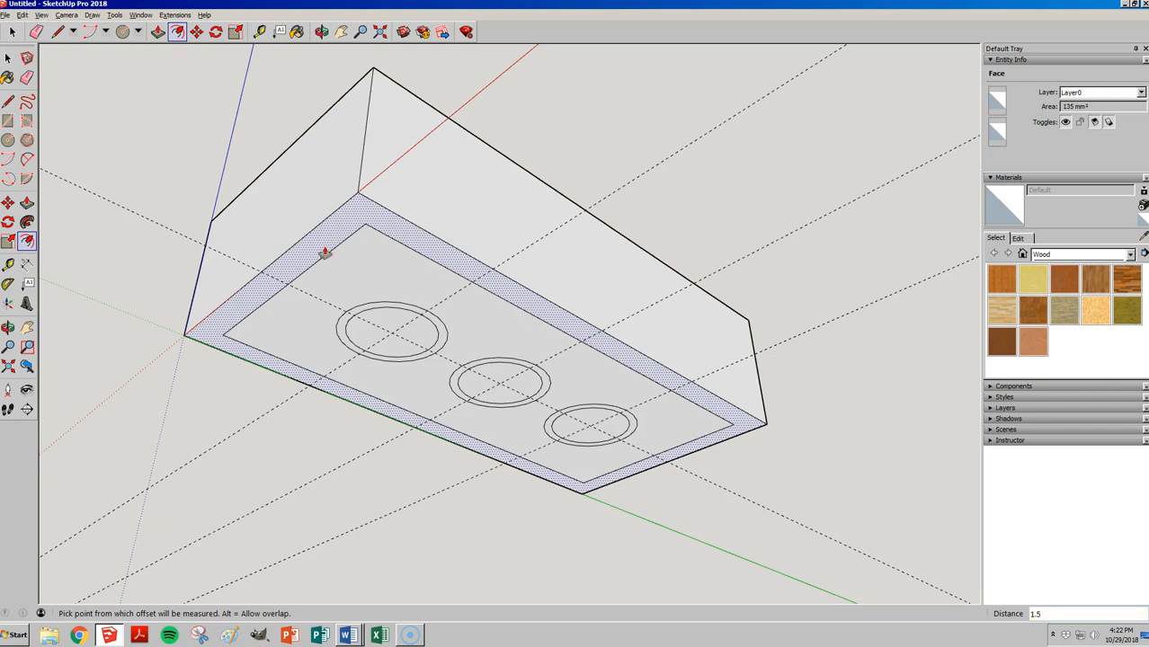
- Push the bottom face inside the wall outline, around the circles, 6 mm into the brick
{"action": "key", "text": "p"}
{"action": "key", "text": "space"}
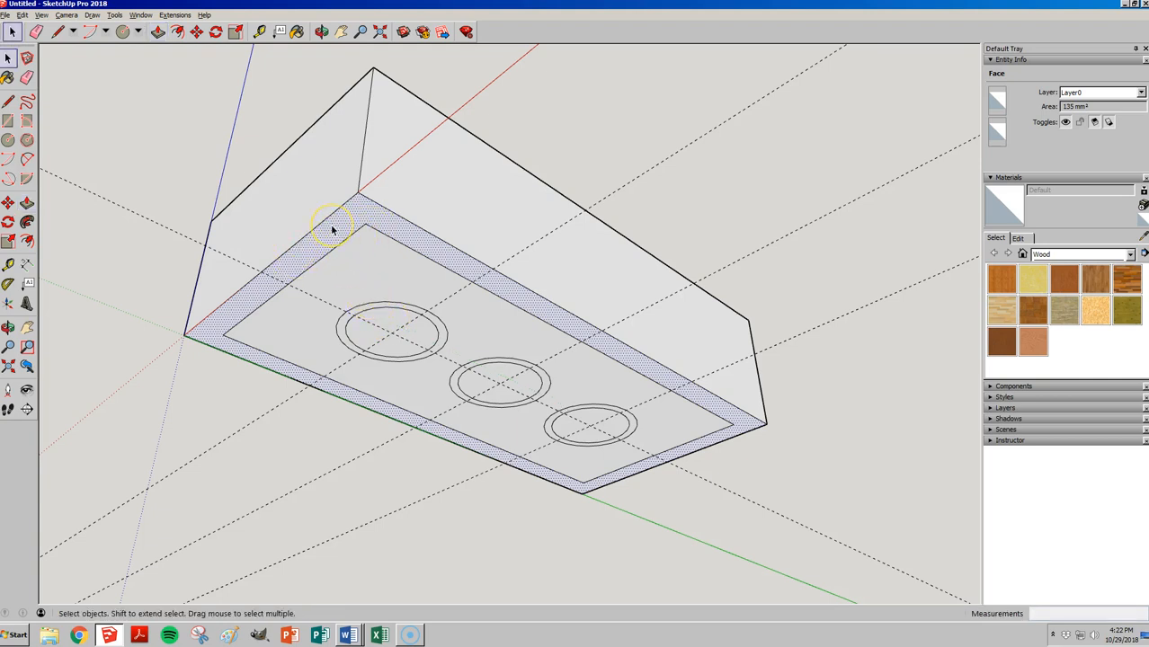
{"action": "left_click", "coordinate": [558, 133]}
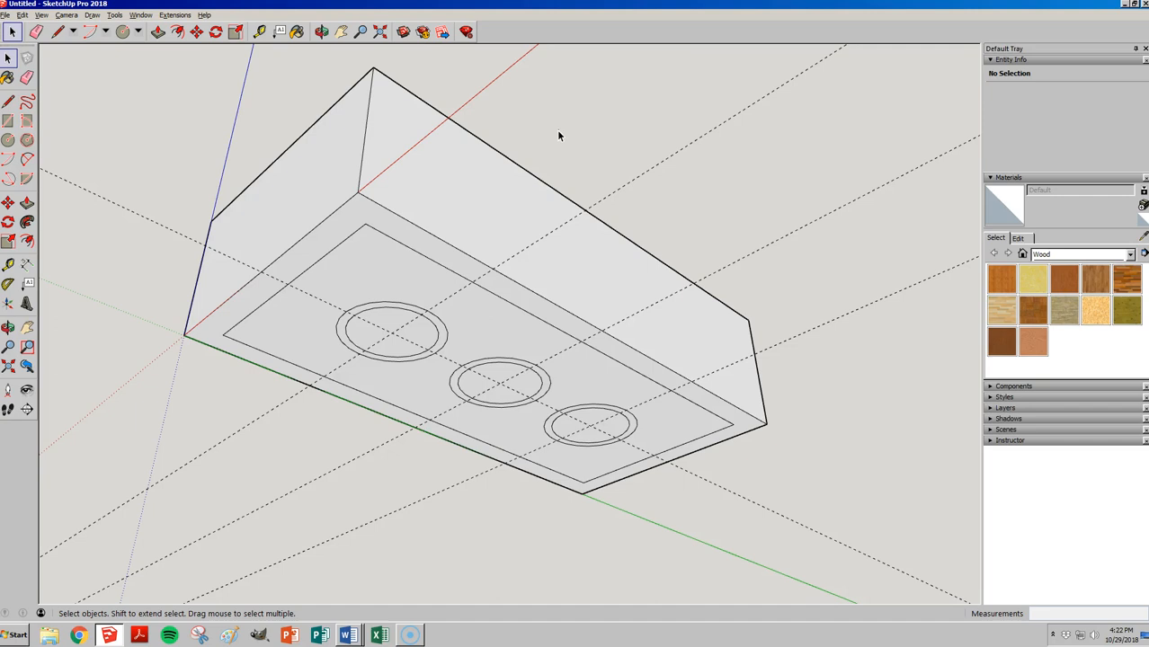
{"action": "key", "text": "p"}
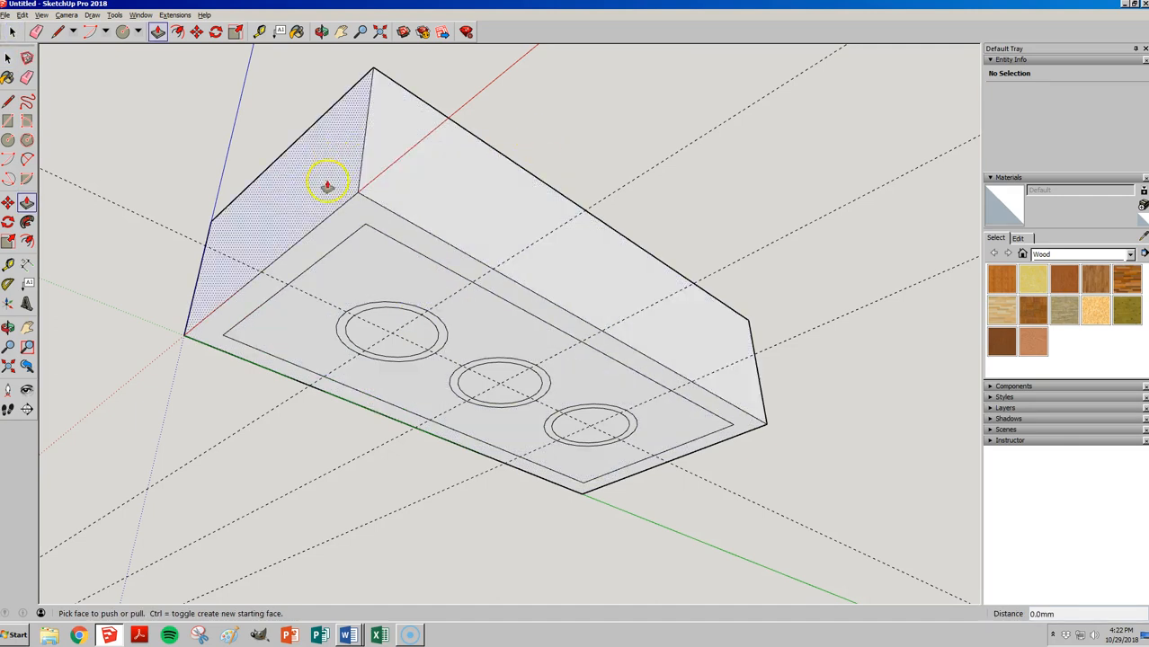
{"action": "left_click", "coordinate": [378, 284]}
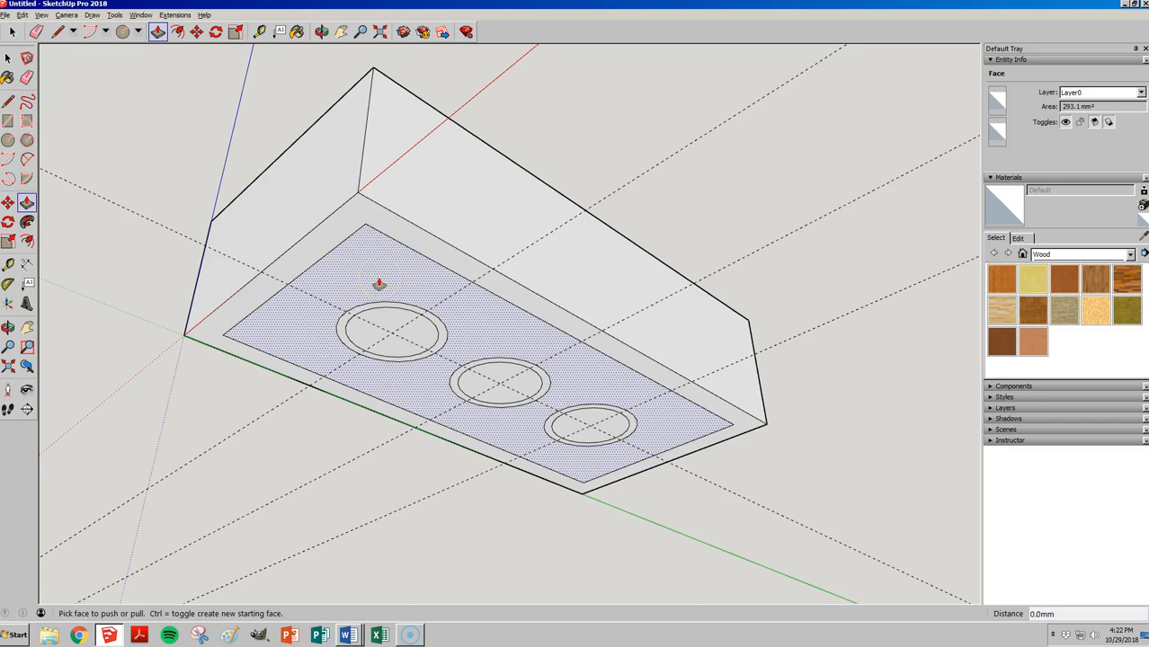
{"action": "left_click", "coordinate": [378, 284]}
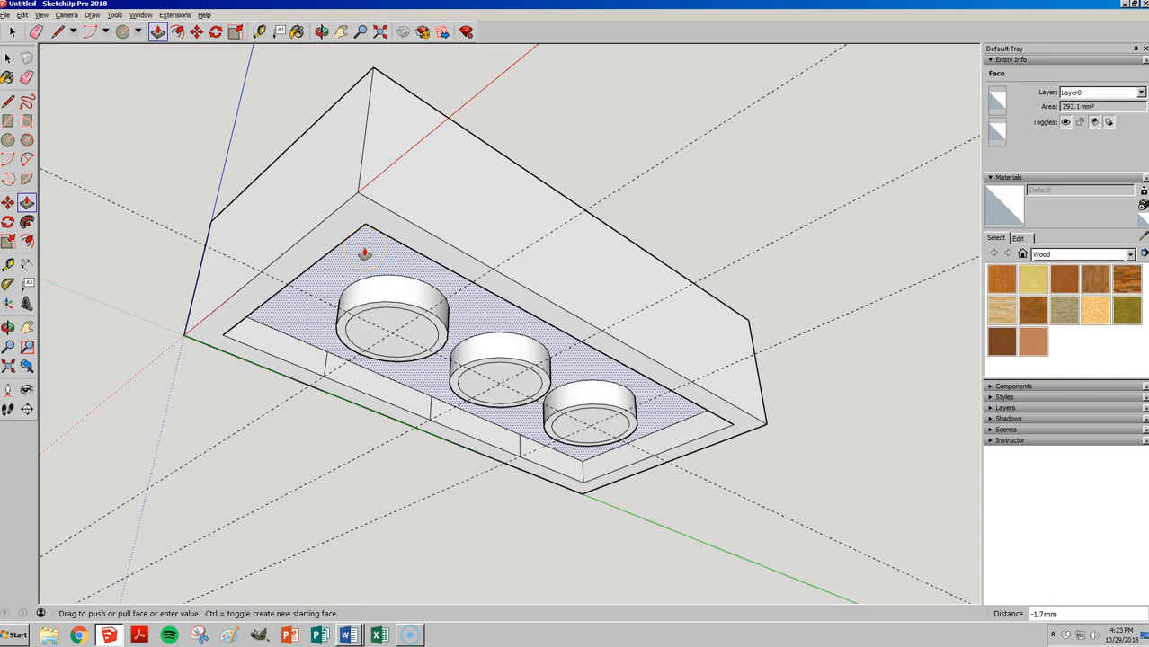
{"action": "key", "text": "Return"}
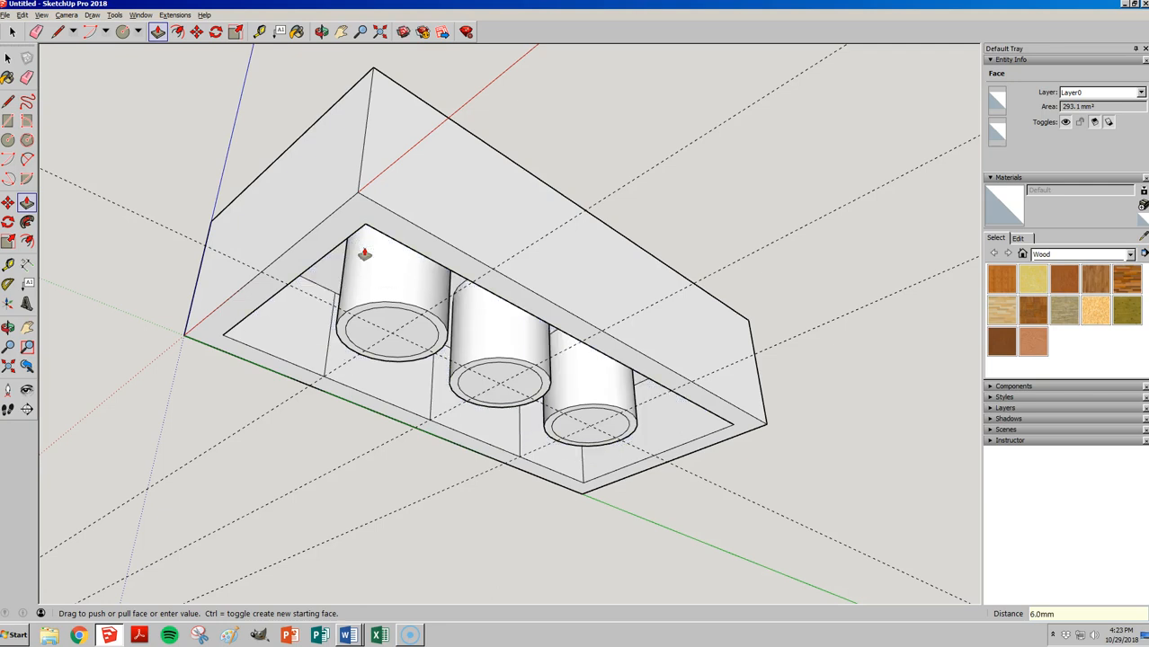
- Hollow out all three cylinders on the underside by pushing their inner circular faces 6 mm into the brick
{"action": "scroll", "coordinate": [307, 362], "scroll_direction": "down", "scroll_amount": 1}
{"action": "scroll", "coordinate": [370, 378], "scroll_direction": "up", "scroll_amount": 1}
{"action": "scroll", "coordinate": [371, 377], "scroll_direction": "up", "scroll_amount": 1}
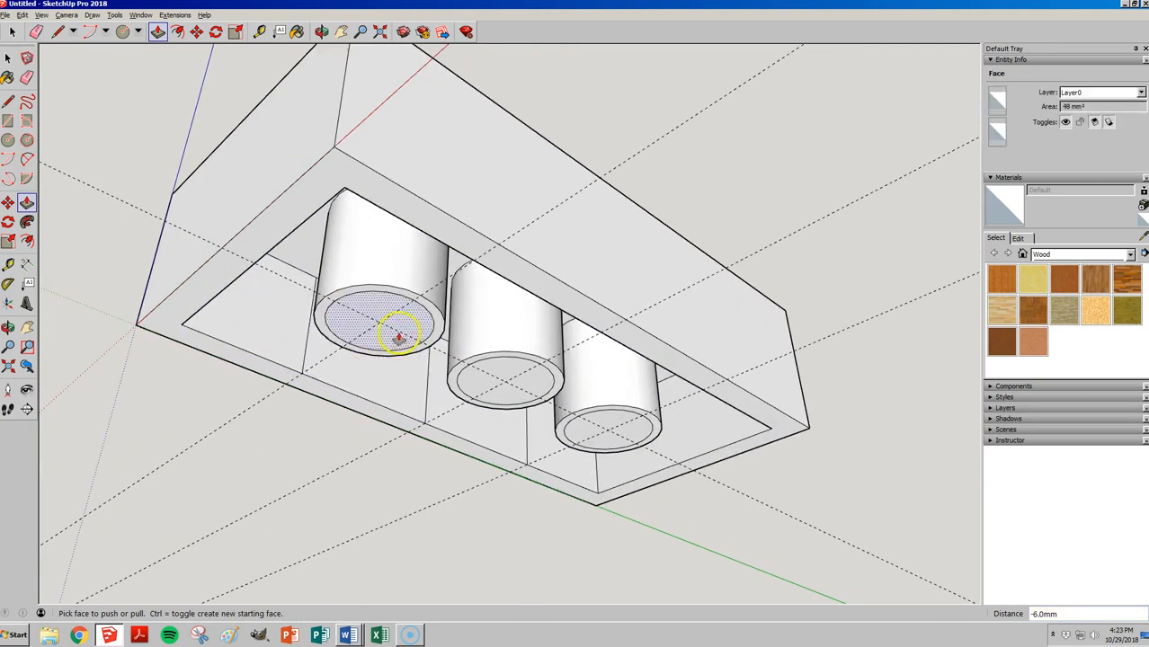
{"action": "left_click", "coordinate": [405, 328]}
{"action": "left_click_drag", "start_coordinate": [401, 322], "coordinate": [303, 254]}
{"action": "middle_click_drag", "start_coordinate": [303, 254], "coordinate": [466, 346]}
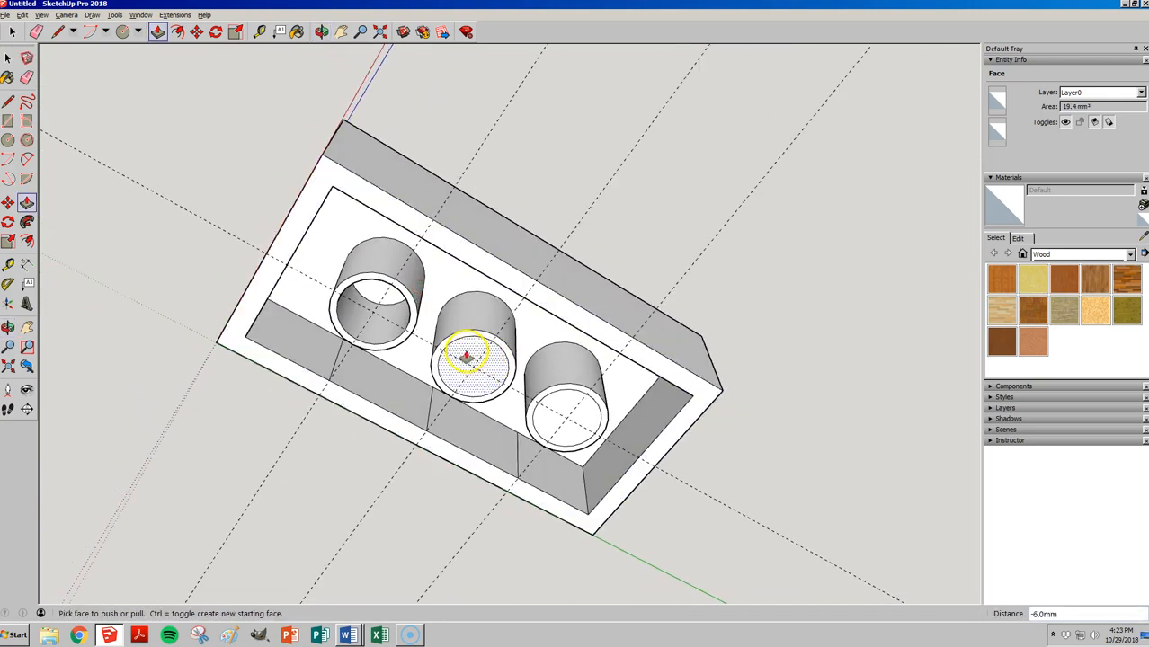
{"action": "double_click", "coordinate": [470, 360]}
{"action": "double_click", "coordinate": [561, 407]}
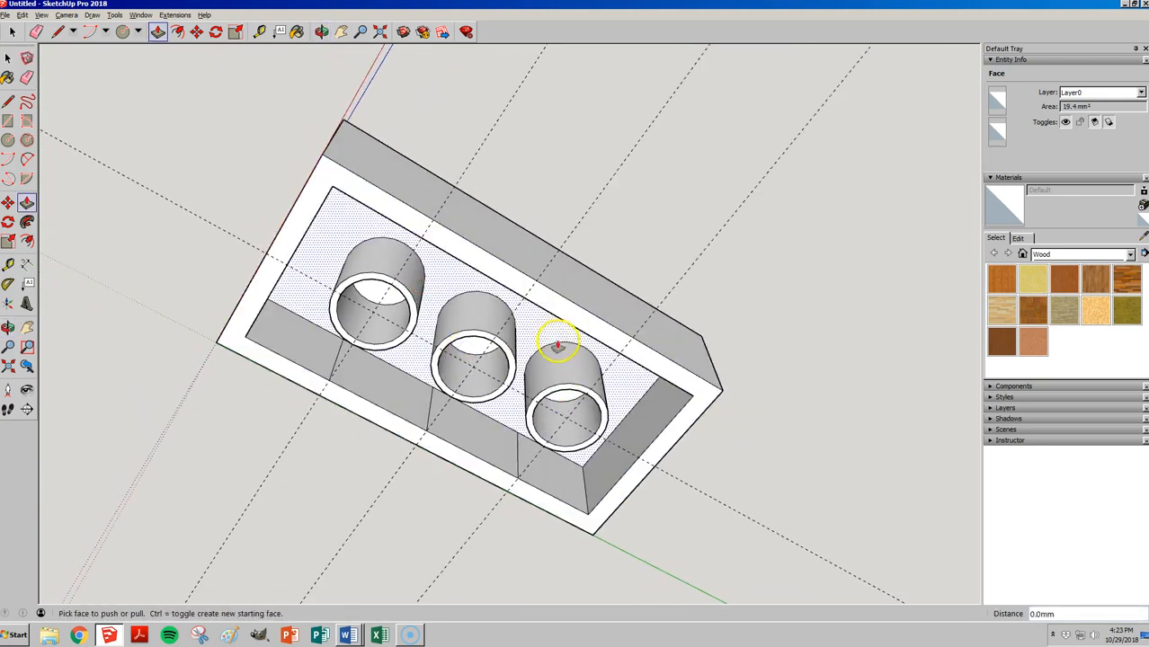
- Delete all guide lines from the model
{"action": "middle_click_drag", "start_coordinate": [520, 328], "coordinate": [293, 268]}
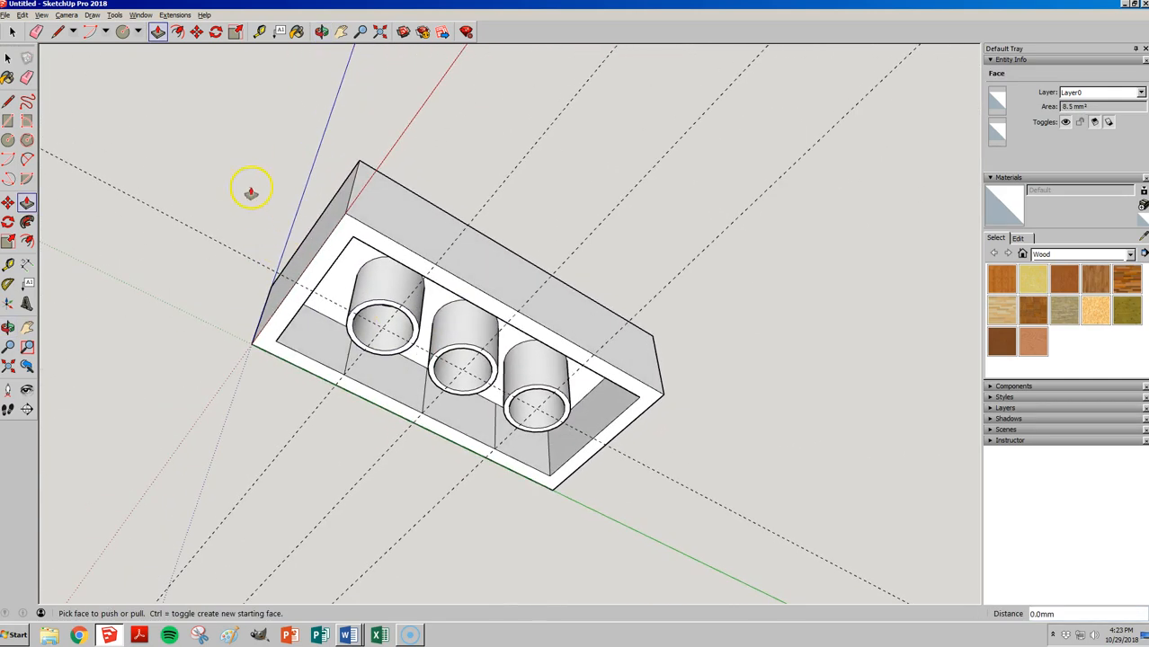
{"action": "left_click", "coordinate": [23, 15]}
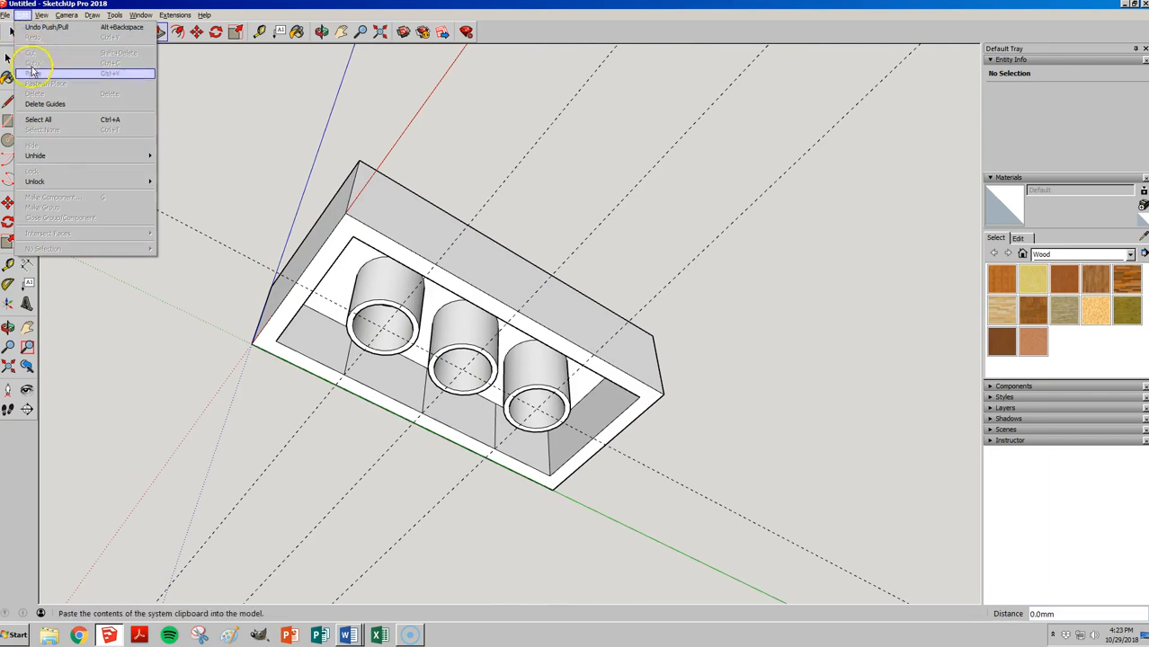
{"action": "left_click", "coordinate": [45, 103]}
- Erase the leftover vertical edges on the cavity's long inner wall opposite the green axis
{"action": "middle_click_drag", "start_coordinate": [441, 380], "coordinate": [662, 346]}
{"action": "key", "text": "space"}
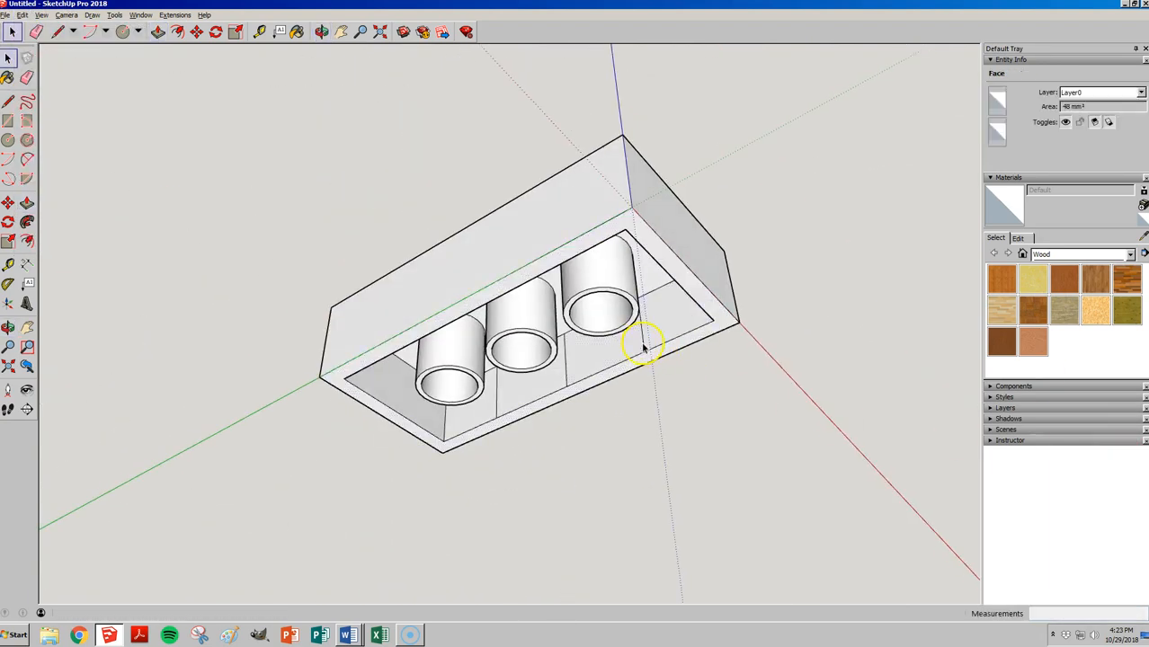
{"action": "left_click", "coordinate": [640, 349]}
{"action": "scroll", "coordinate": [648, 350], "scroll_direction": "up", "scroll_amount": 3}
{"action": "scroll", "coordinate": [647, 351], "scroll_direction": "up", "scroll_amount": 3}
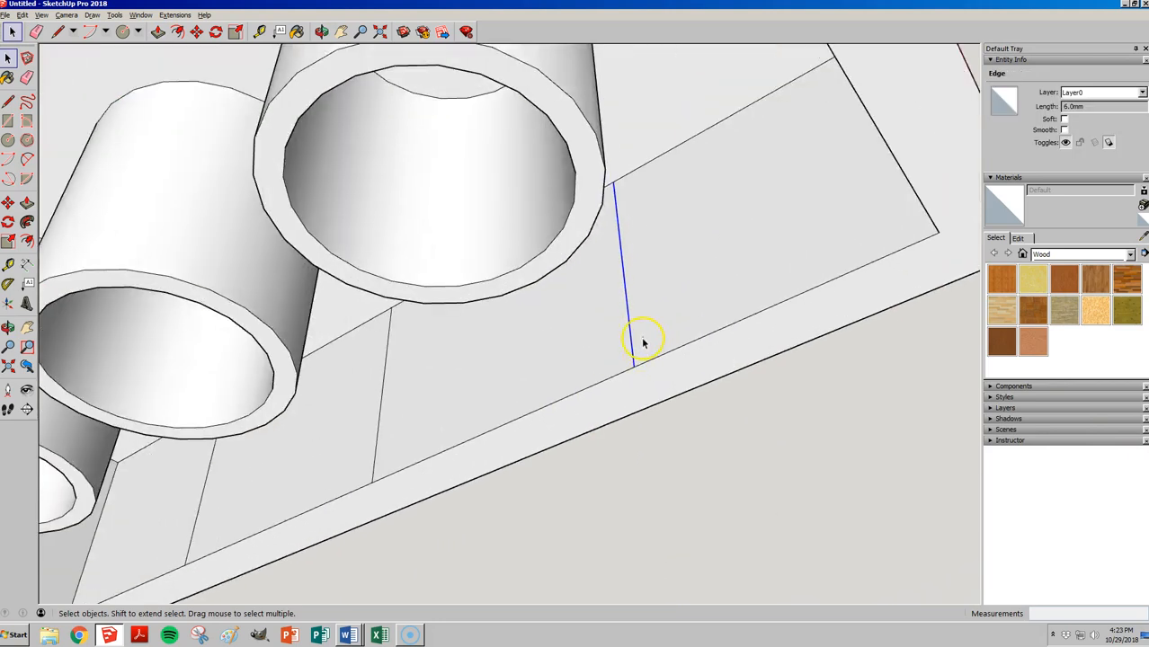
{"action": "scroll", "coordinate": [649, 349], "scroll_direction": "down", "scroll_amount": 2}
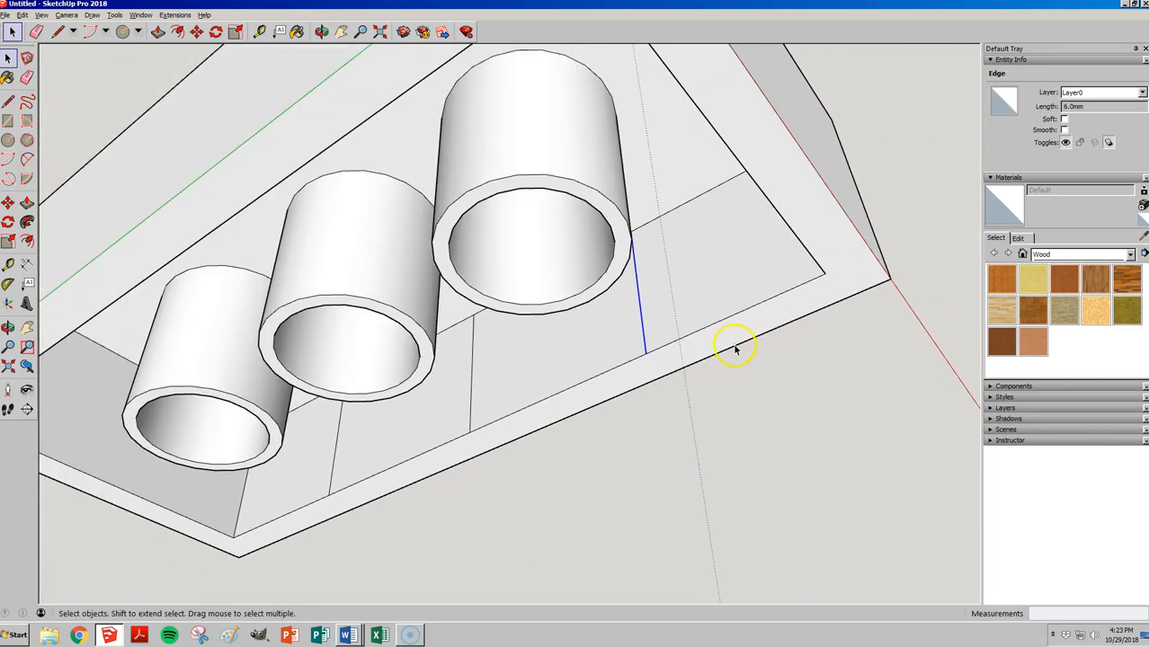
{"action": "left_click", "coordinate": [649, 320]}
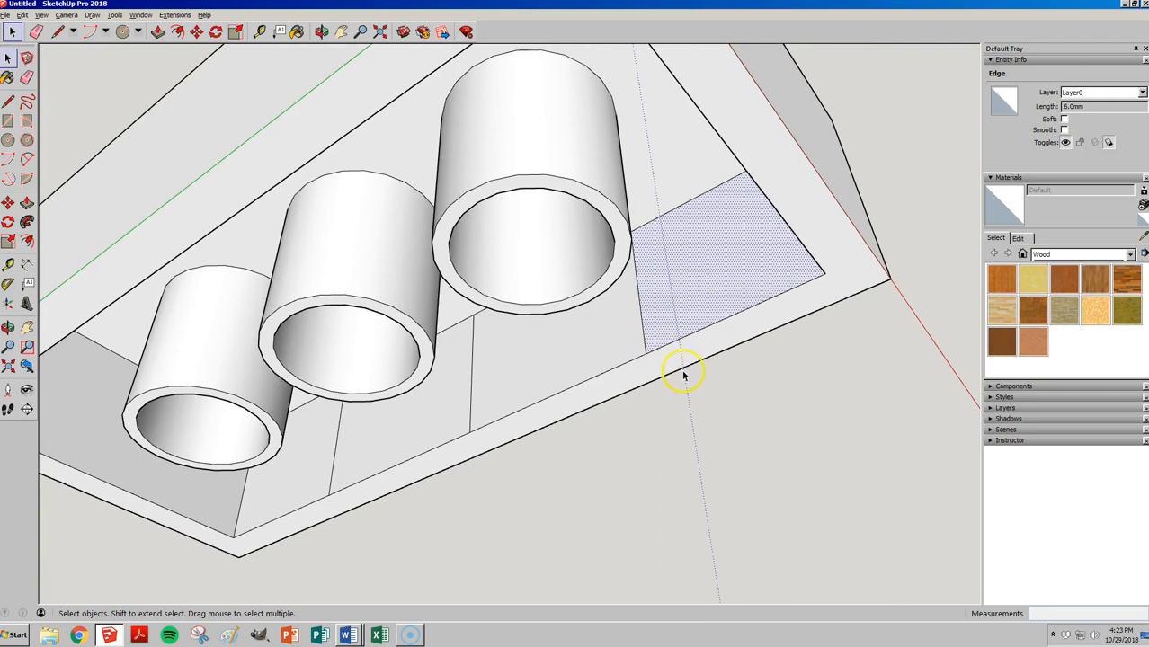
{"action": "left_click", "coordinate": [667, 384]}
{"action": "key", "text": "e"}
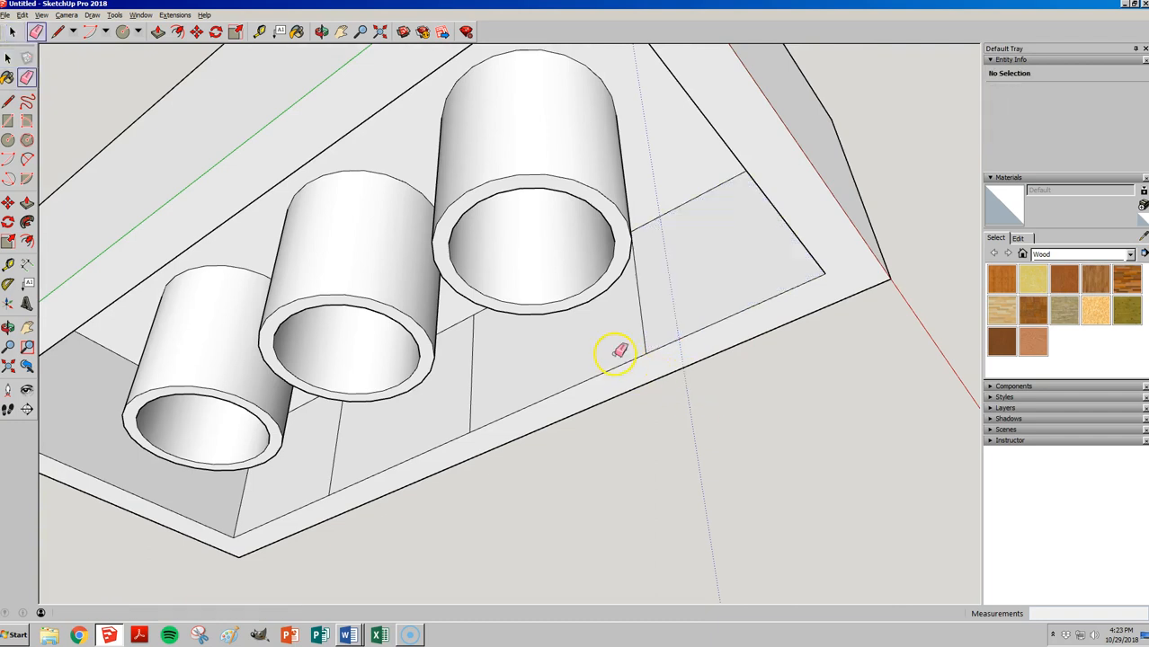
{"action": "left_click", "coordinate": [641, 334]}
{"action": "left_click_drag", "start_coordinate": [490, 385], "coordinate": [464, 400]}
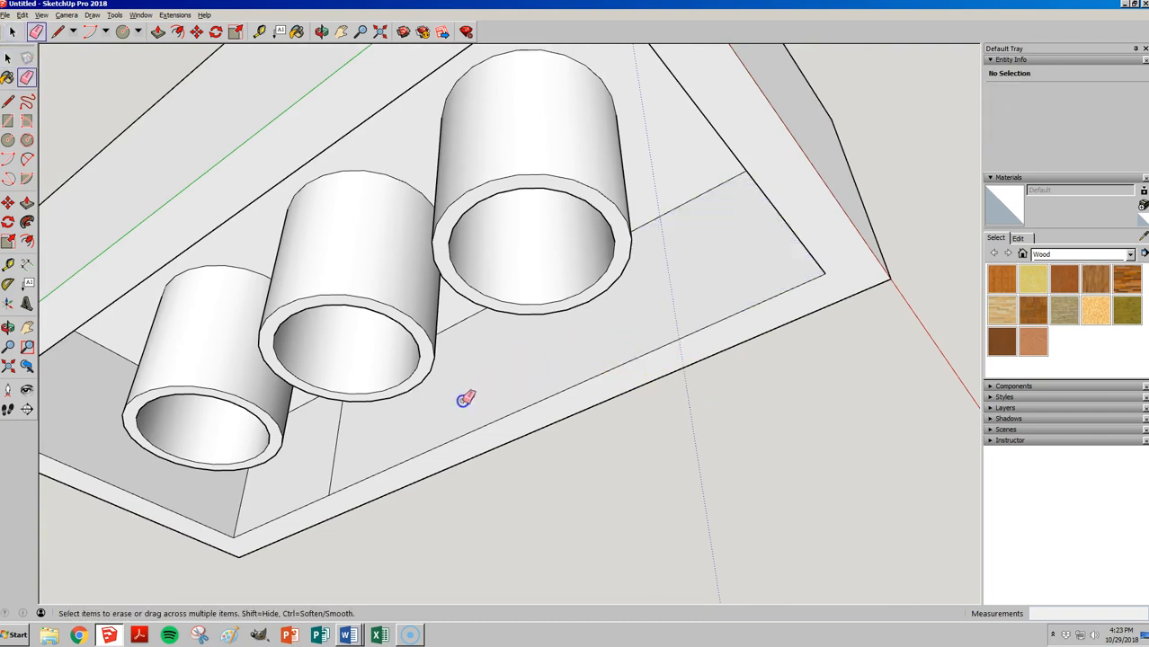
- Erase the leftover vertical edges on the cavity's long inner wall beside the green axis
{"action": "mouse_move", "coordinate": [798, 304]}
{"action": "middle_mouse_down"}
{"action": "mouse_move", "coordinate": [382, 300]}
{"action": "mouse_move", "coordinate": [231, 349]}
{"action": "middle_mouse_up"}
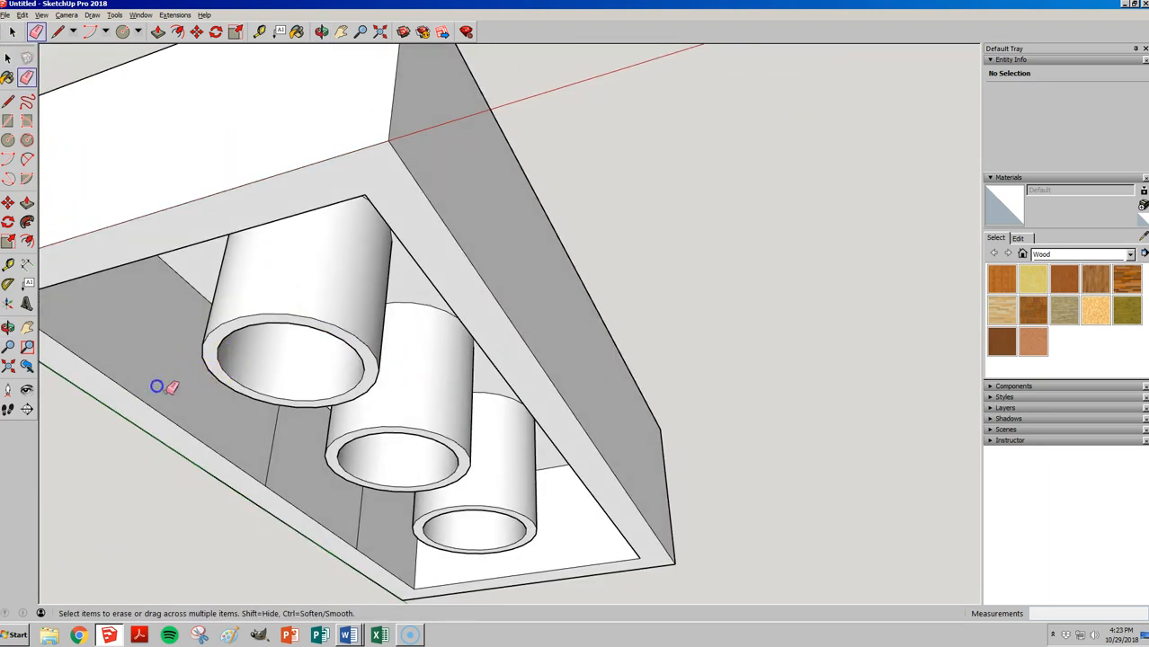
{"action": "left_click", "coordinate": [271, 441]}
{"action": "left_click", "coordinate": [359, 519]}
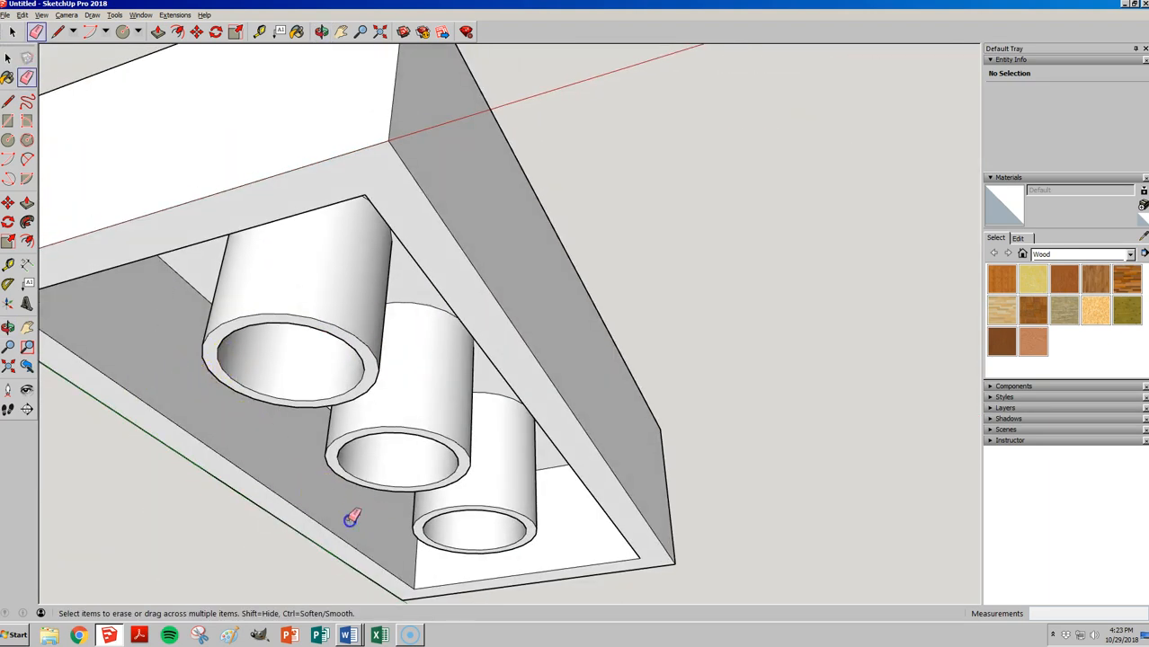
{"action": "scroll", "coordinate": [346, 490], "scroll_direction": "down", "scroll_amount": 5}
{"action": "mouse_move", "coordinate": [341, 462]}
{"action": "middle_mouse_down"}
{"action": "mouse_move", "coordinate": [480, 393]}
{"action": "mouse_move", "coordinate": [638, 190]}
{"action": "mouse_move", "coordinate": [656, 308]}
{"action": "mouse_move", "coordinate": [436, 285]}
{"action": "mouse_move", "coordinate": [410, 253]}
{"action": "mouse_move", "coordinate": [405, 275]}
{"action": "mouse_move", "coordinate": [446, 297]}
{"action": "middle_mouse_up"}
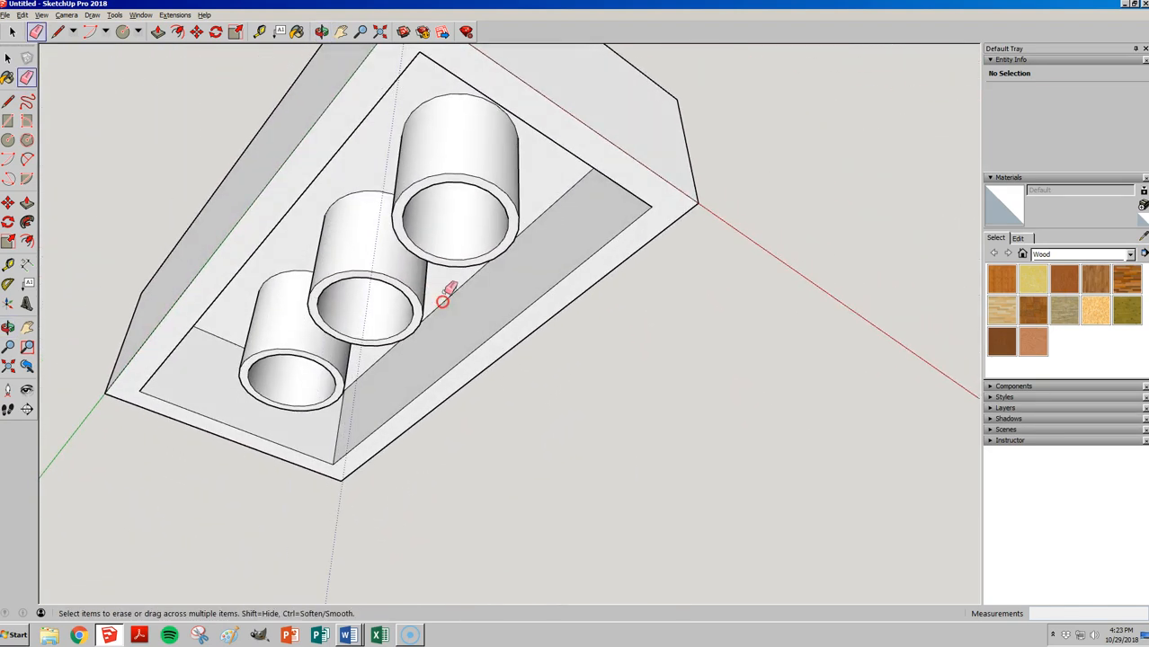
{"action": "middle_click_drag", "start_coordinate": [415, 224], "coordinate": [498, 283]}
{"action": "middle_click_drag", "start_coordinate": [665, 235], "coordinate": [285, 405]}
{"action": "scroll", "coordinate": [285, 405], "scroll_direction": "down", "scroll_amount": 3}
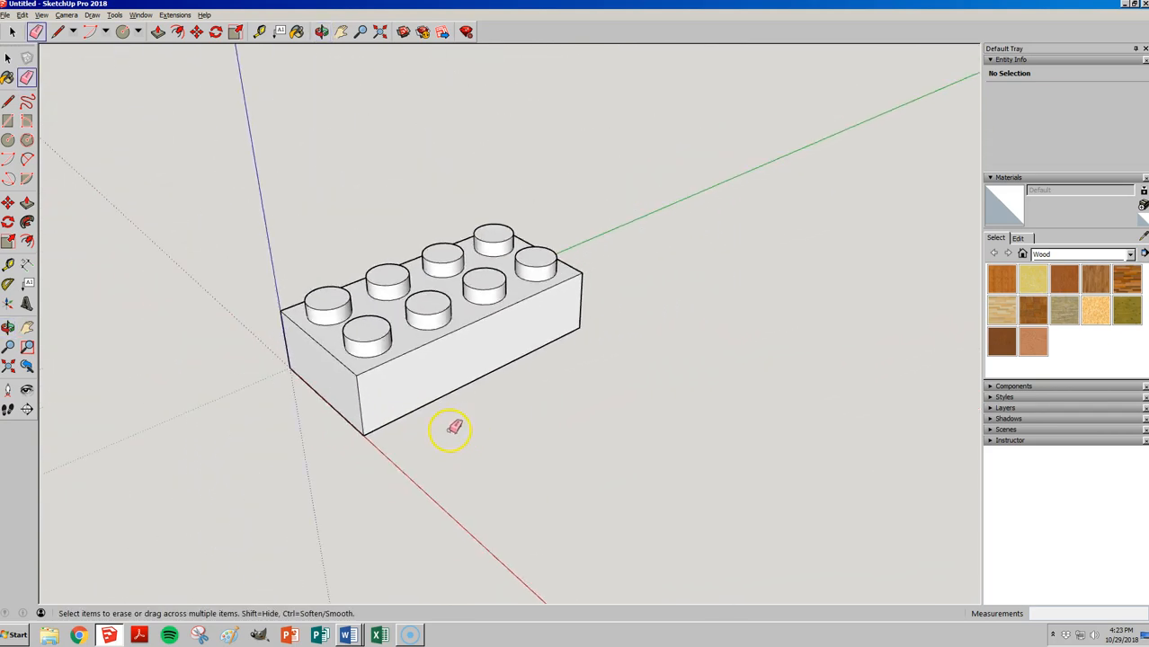
{"action": "mouse_move", "coordinate": [348, 352]}
{"action": "middle_mouse_down"}
{"action": "mouse_move", "coordinate": [346, 309]}
{"action": "mouse_move", "coordinate": [295, 321]}
{"action": "mouse_move", "coordinate": [409, 236]}
{"action": "mouse_move", "coordinate": [438, 234]}
{"action": "mouse_move", "coordinate": [402, 262]}
{"action": "mouse_move", "coordinate": [322, 199]}
{"action": "middle_mouse_up"}
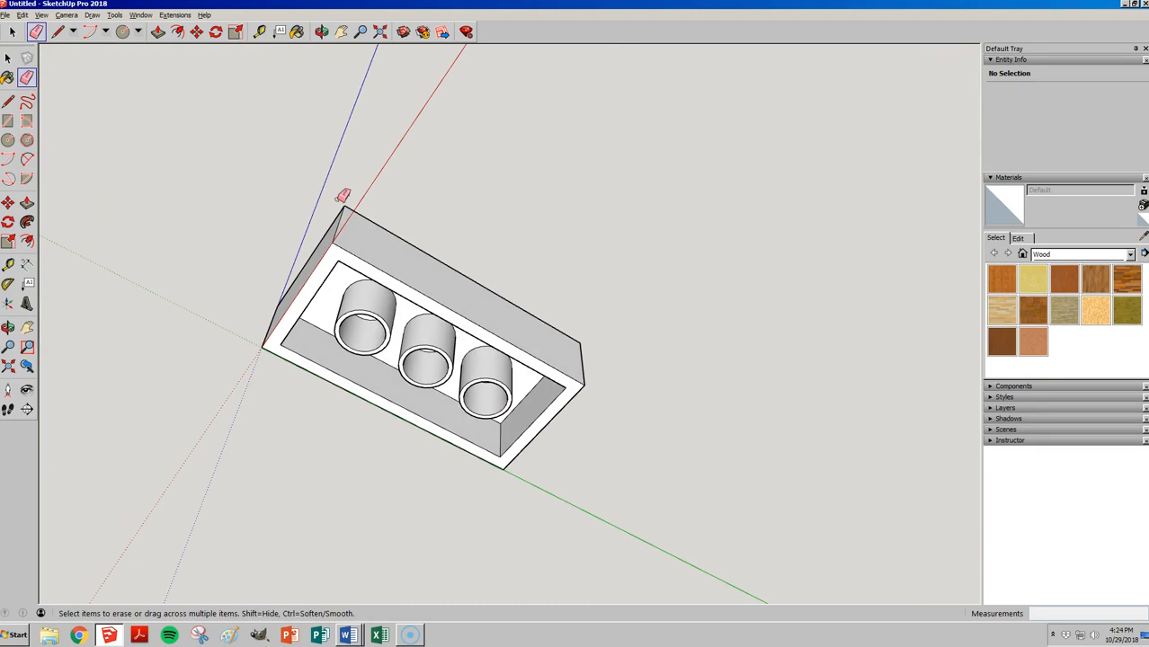
{"action": "key", "text": "b"}
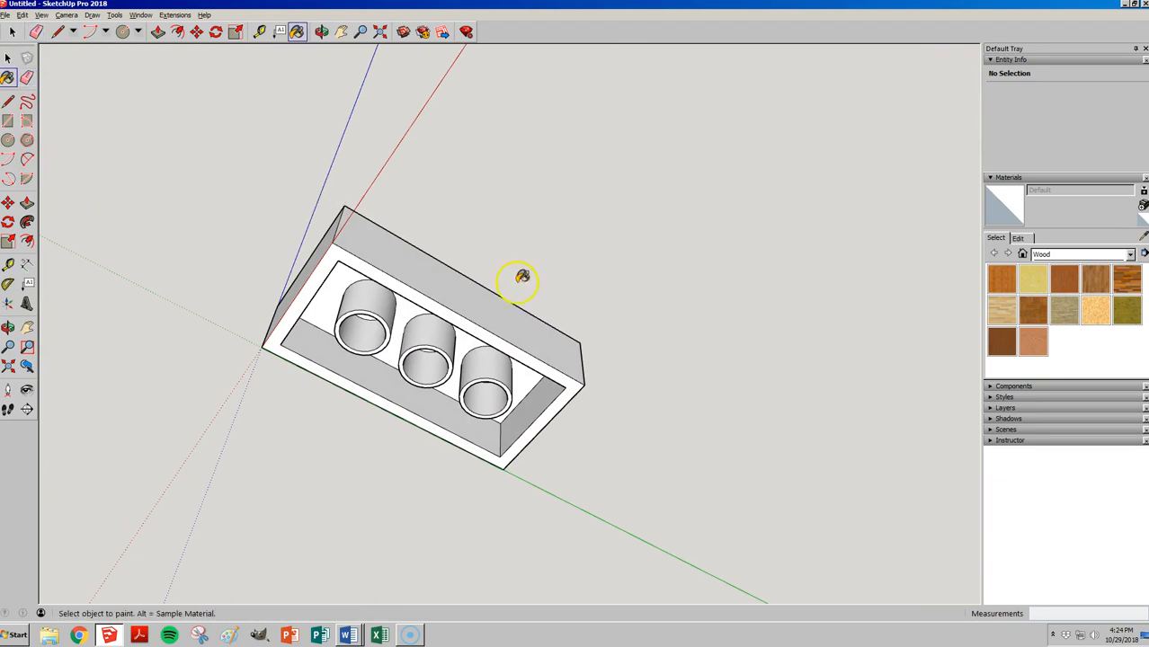
{"action": "left_click", "coordinate": [1053, 255]}
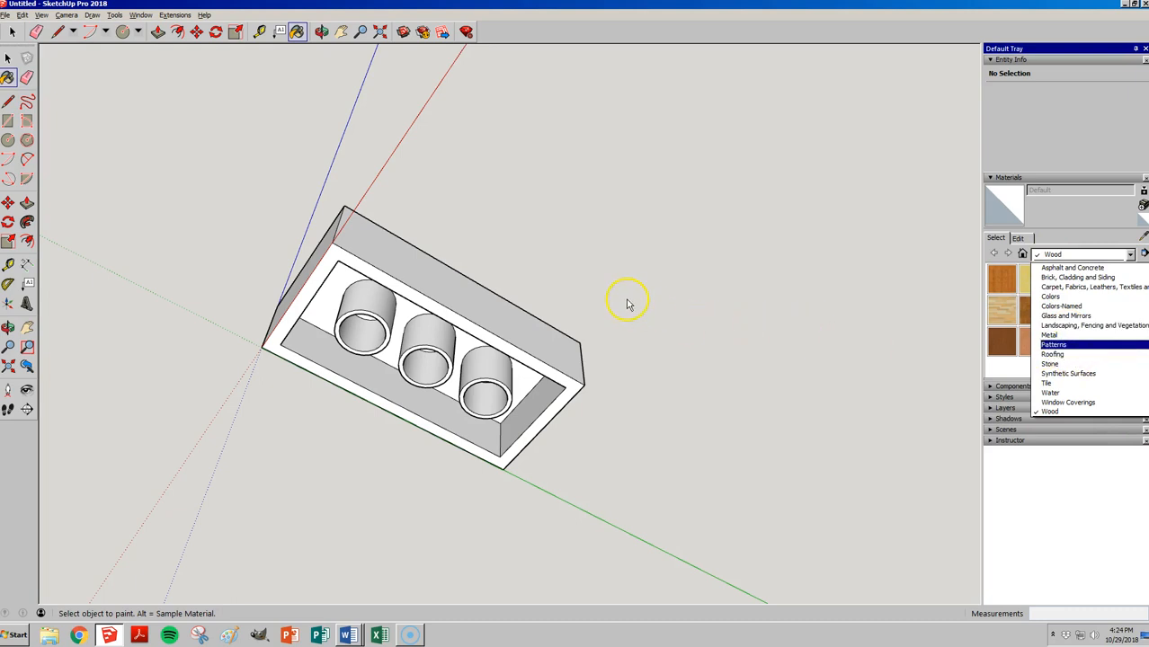
{"action": "key", "text": "b"}
{"action": "left_click", "coordinate": [679, 290]}
{"action": "key", "text": "space"}
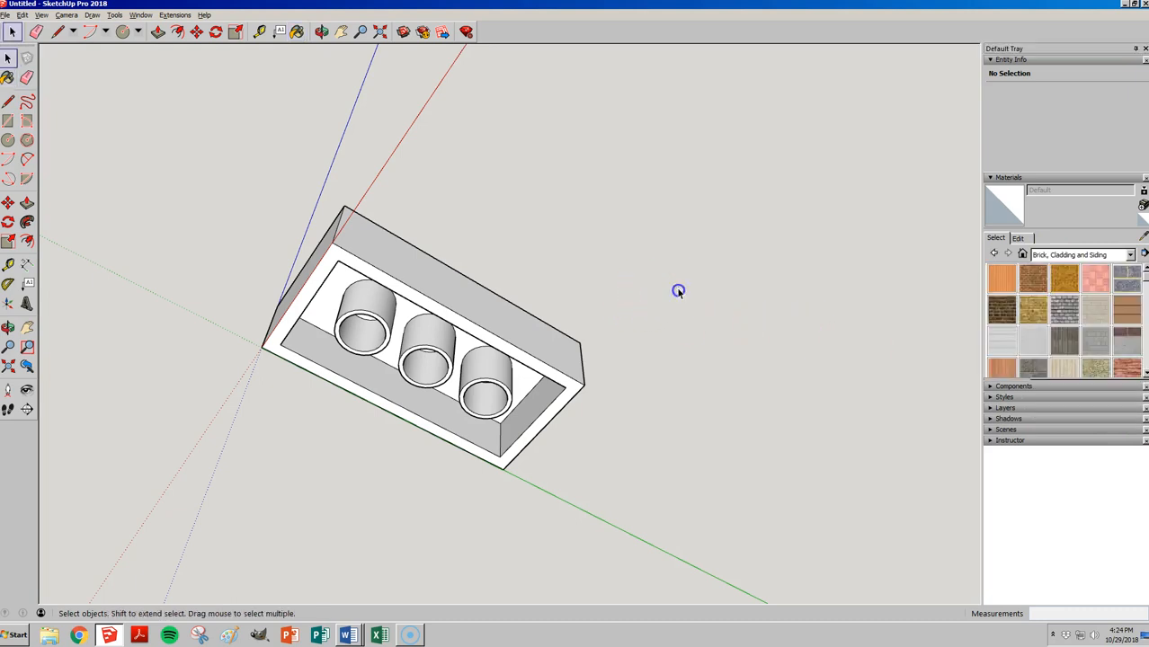
- Start the Paint Bucket, switch the material library to Colors-Named and browse to its blue swatches
{"action": "key", "text": "b"}
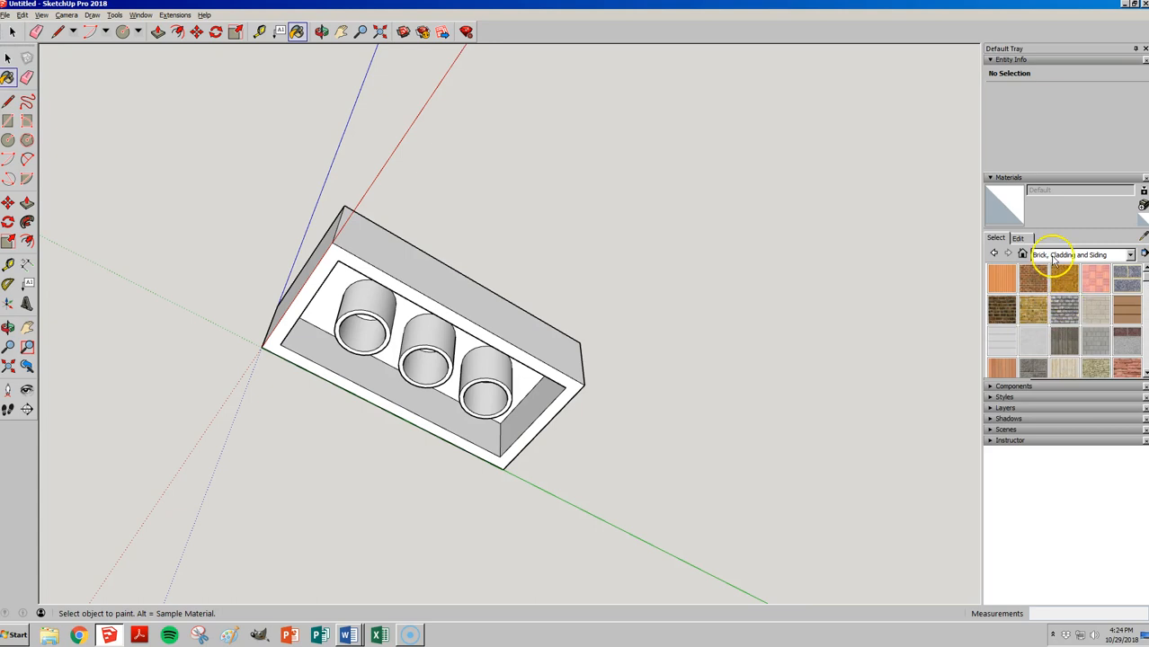
{"action": "left_click", "coordinate": [1058, 254]}
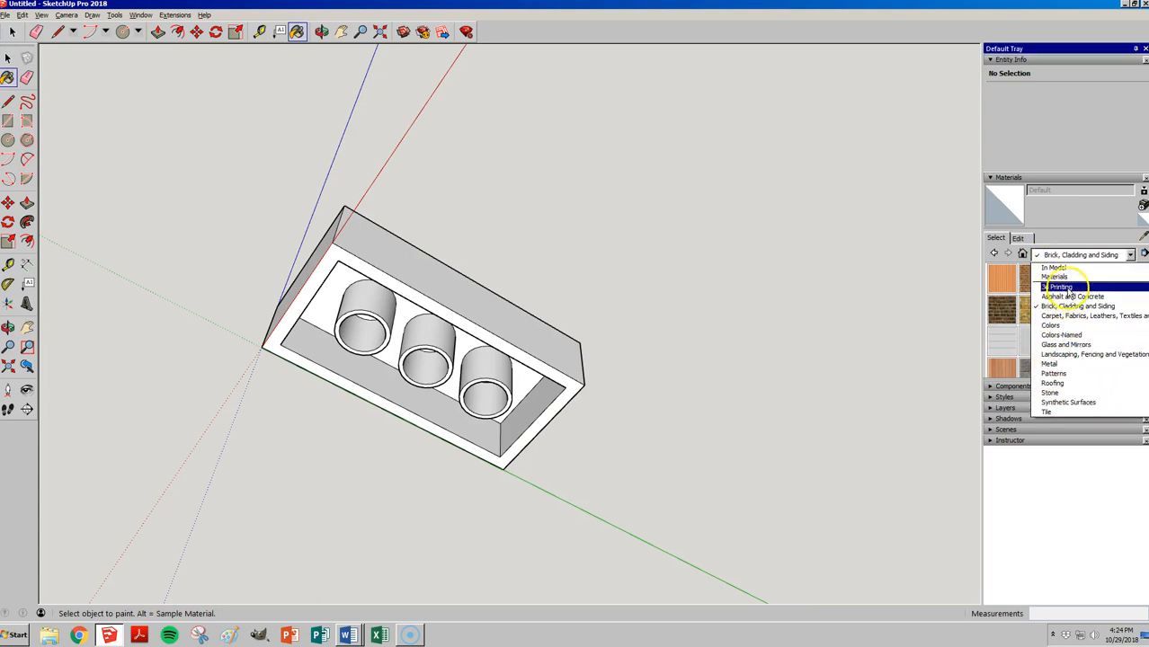
{"action": "left_click", "coordinate": [1059, 334]}
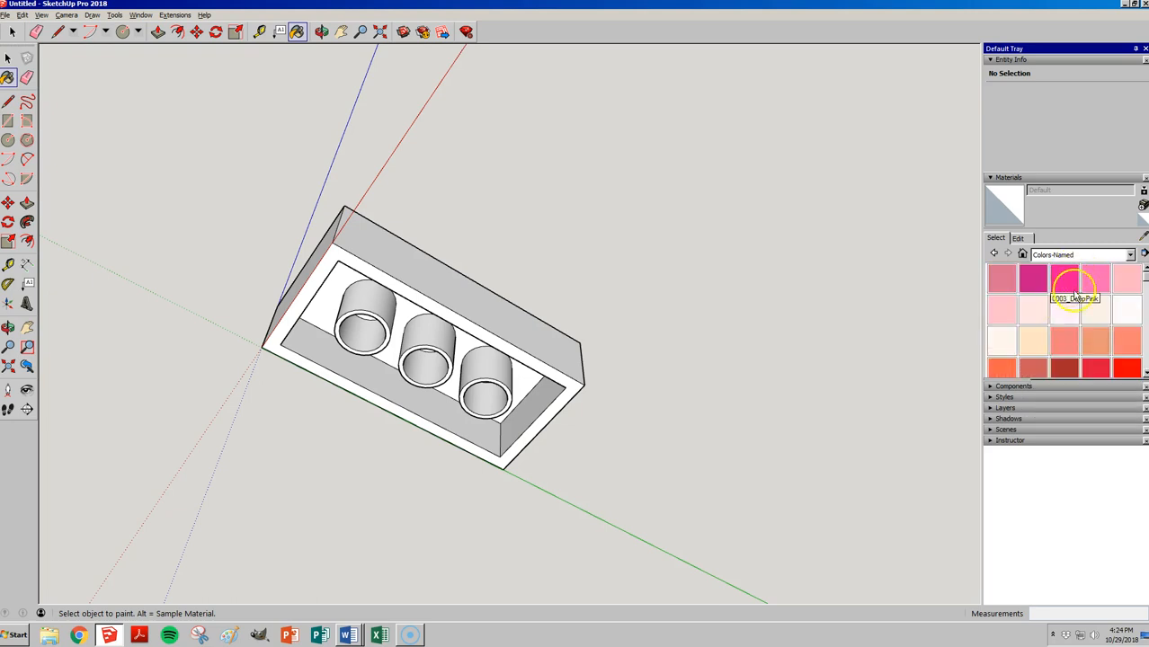
{"action": "scroll", "coordinate": [1144, 280], "scroll_direction": "down", "scroll_amount": 5}
{"action": "left_click_drag", "start_coordinate": [1144, 297], "coordinate": [1145, 342]}
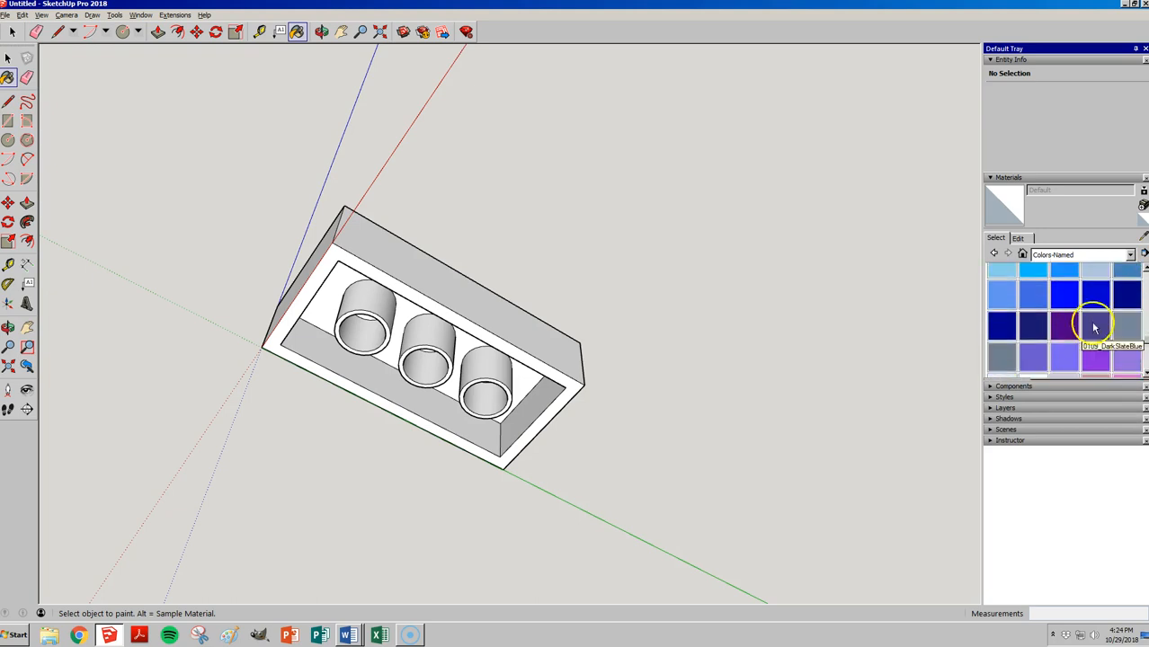
- Try painting the brick's long side, short end and bottom rim one face at a time with 0103_Blue
{"action": "left_click", "coordinate": [1063, 296]}
{"action": "middle_click_drag", "start_coordinate": [384, 184], "coordinate": [461, 313]}
{"action": "left_click", "coordinate": [461, 313]}
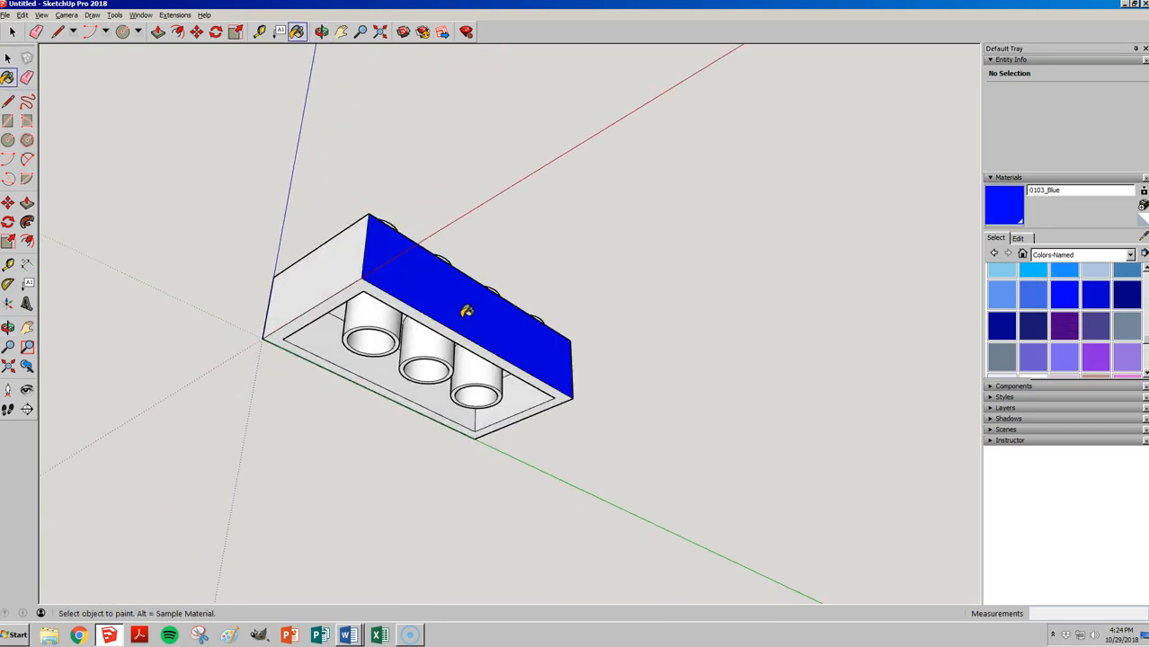
{"action": "left_click", "coordinate": [366, 286]}
{"action": "left_click", "coordinate": [362, 283]}
{"action": "mouse_move", "coordinate": [436, 289]}
{"action": "middle_mouse_down"}
{"action": "mouse_move", "coordinate": [430, 231]}
{"action": "mouse_move", "coordinate": [488, 167]}
{"action": "mouse_move", "coordinate": [526, 323]}
{"action": "mouse_move", "coordinate": [457, 319]}
{"action": "middle_mouse_up"}
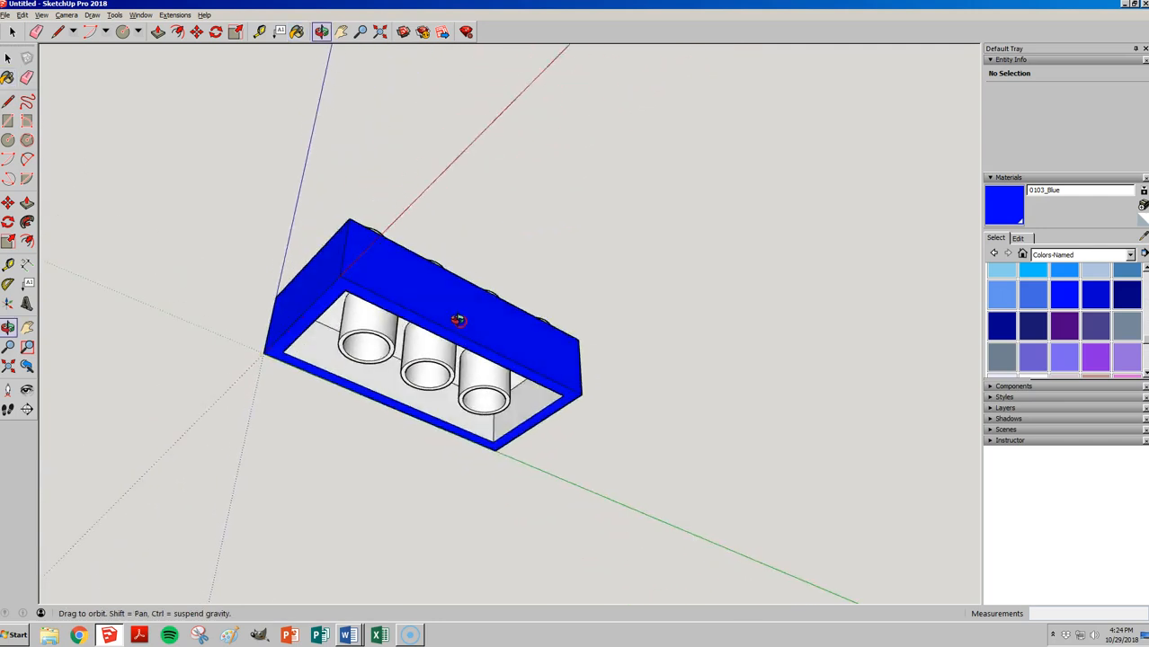
- Undo the blue paint applied to the three individual faces
{"action": "key", "text": "ctrl+z"}
{"action": "key", "text": "ctrl+z"}
{"action": "key", "text": "ctrl+z"}
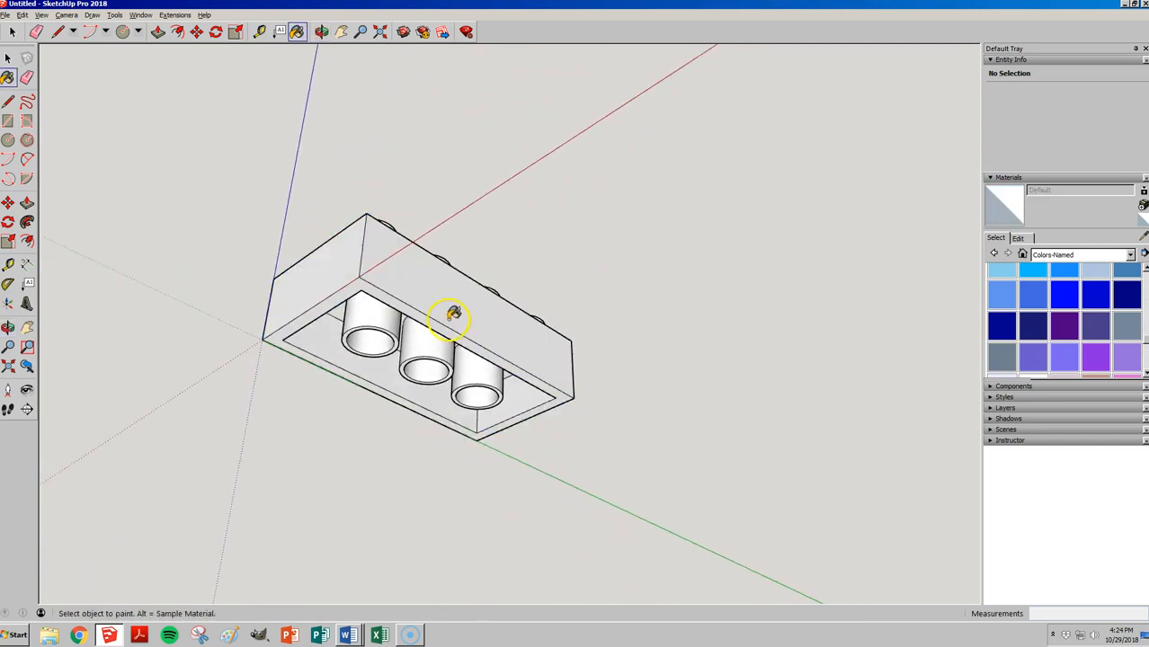
- Select the entire connected brick and paint it all at once with 0103_Blue, leaving nothing selected
{"action": "key", "text": "space"}
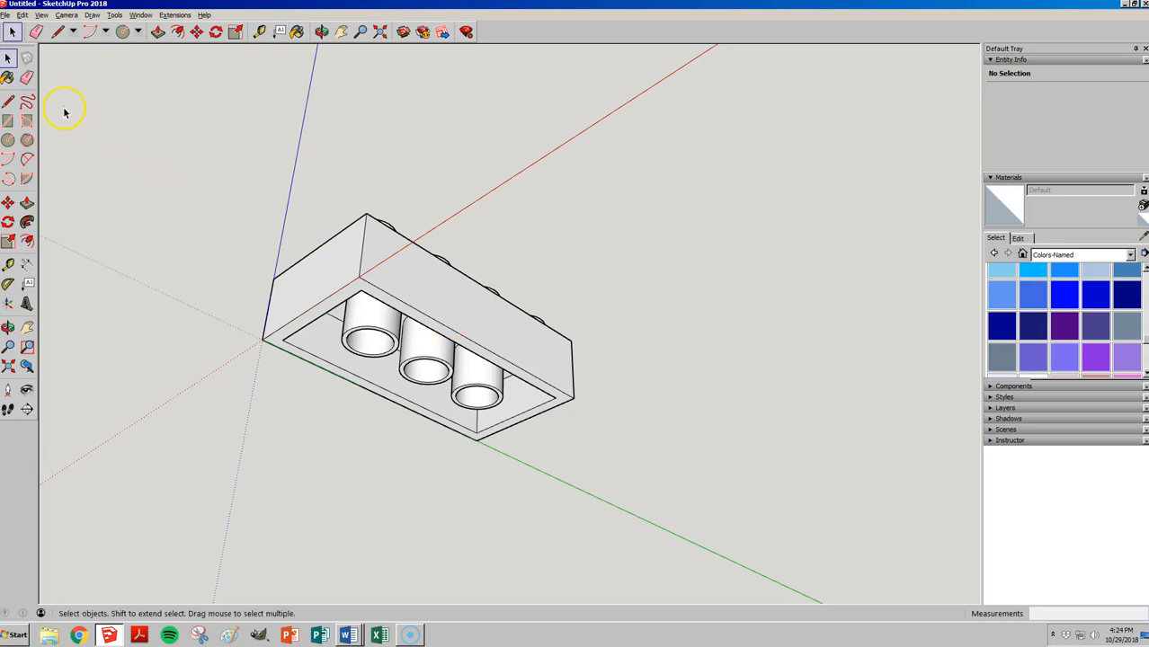
{"action": "triple_click", "coordinate": [425, 284]}
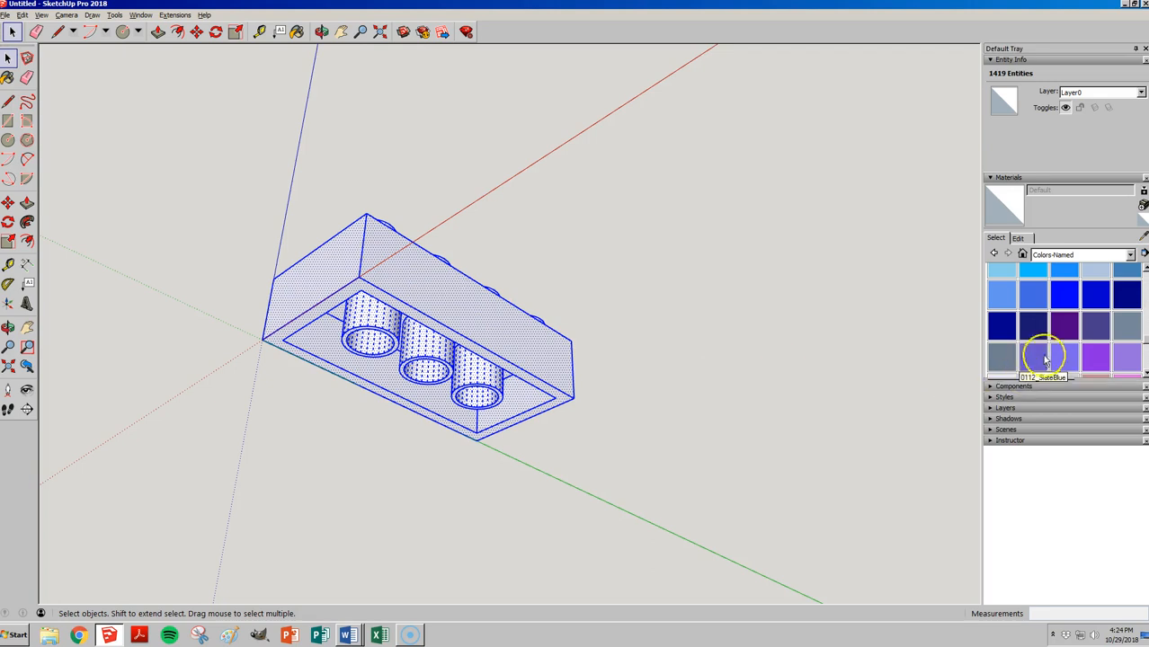
{"action": "key", "text": "b"}
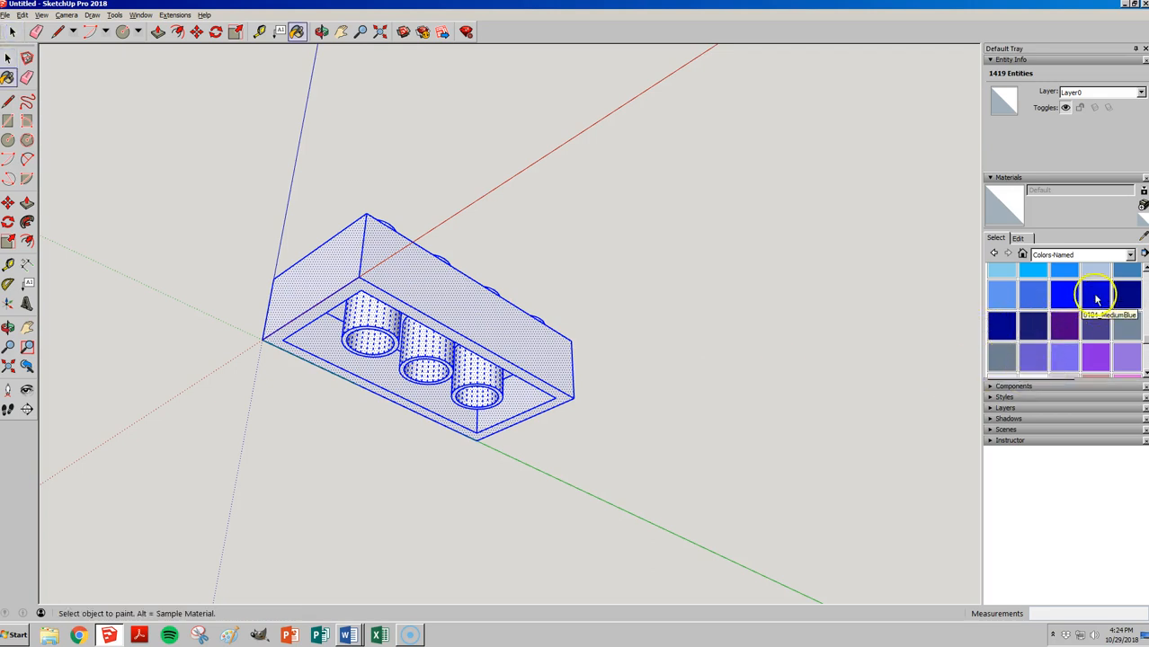
{"action": "left_click", "coordinate": [1063, 295]}
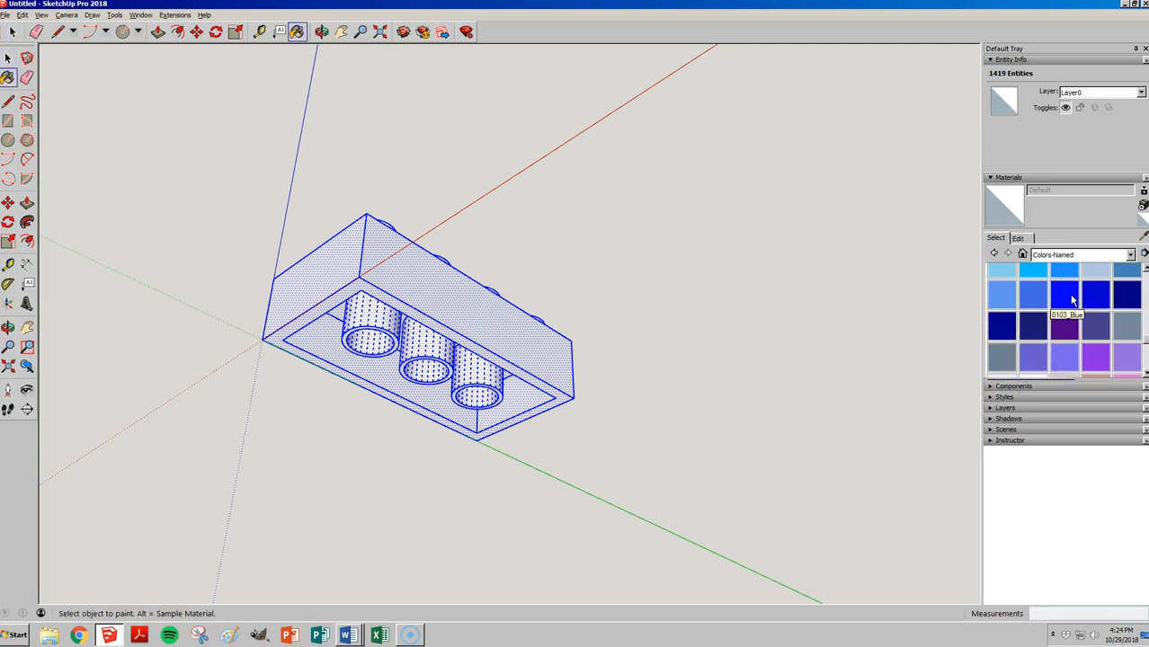
{"action": "left_click", "coordinate": [539, 334]}
{"action": "mouse_move", "coordinate": [538, 329]}
{"action": "middle_mouse_down"}
{"action": "mouse_move", "coordinate": [566, 161]}
{"action": "mouse_move", "coordinate": [503, 375]}
{"action": "middle_mouse_up"}
{"action": "left_click", "coordinate": [521, 259]}
{"action": "middle_click_drag", "start_coordinate": [529, 246], "coordinate": [456, 344]}
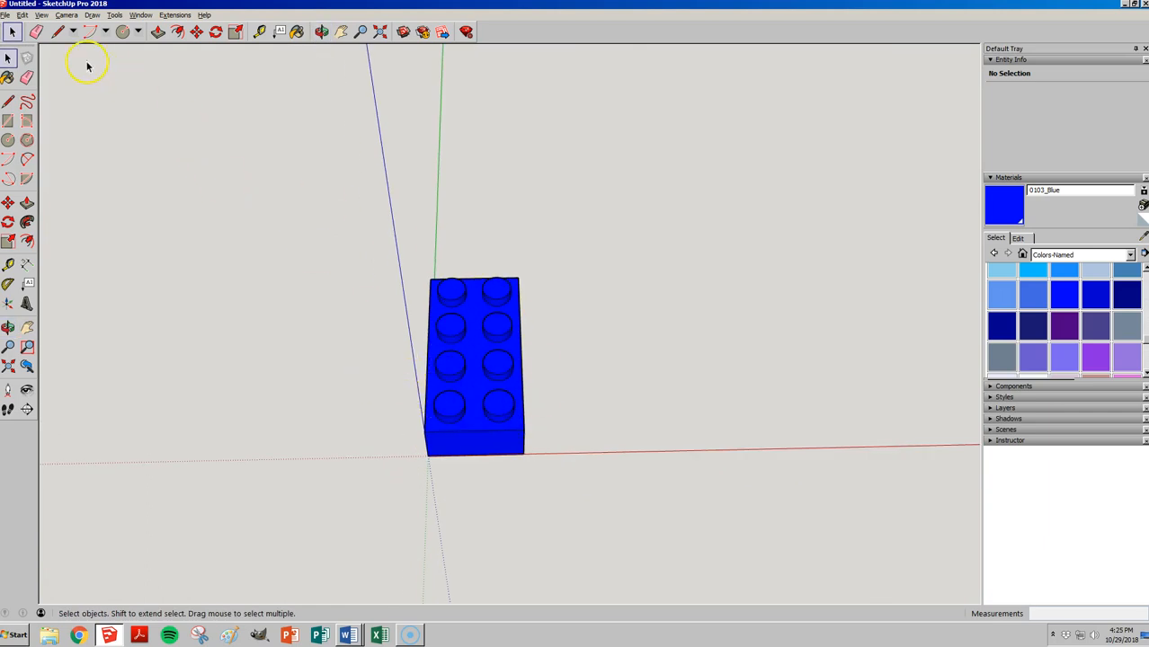
- Inspect the painted brick in the standard Top view and from an angle, checking the studs and sides up close
{"action": "left_click", "coordinate": [64, 16]}
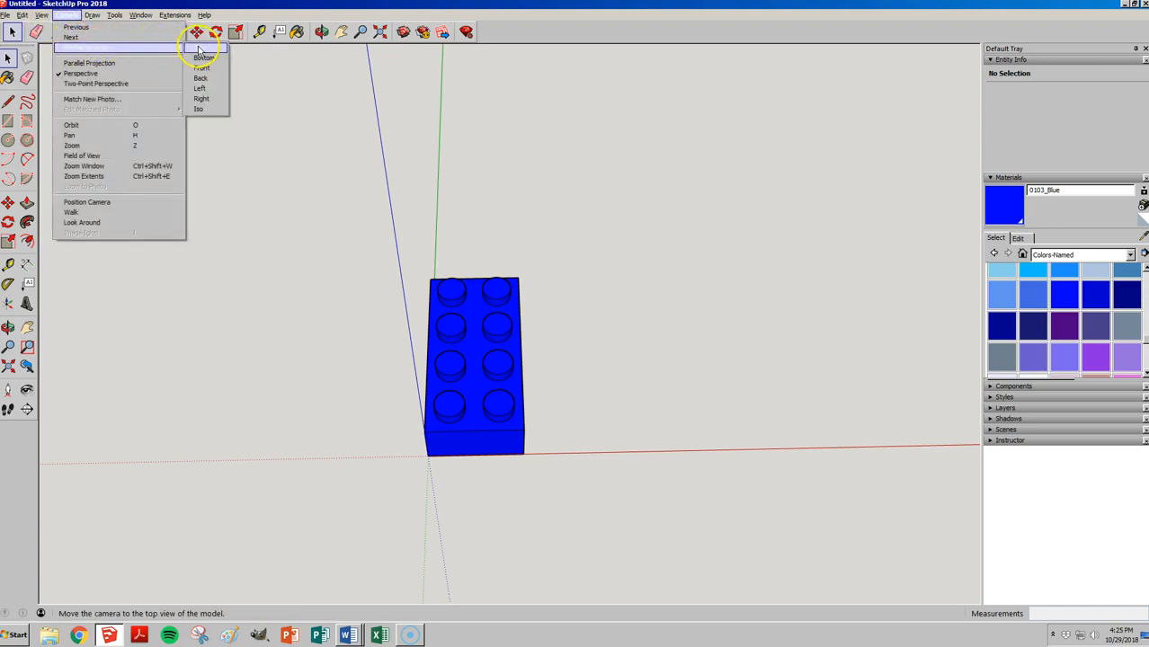
{"action": "left_click", "coordinate": [199, 47]}
{"action": "scroll", "coordinate": [616, 384], "scroll_direction": "up", "scroll_amount": 8}
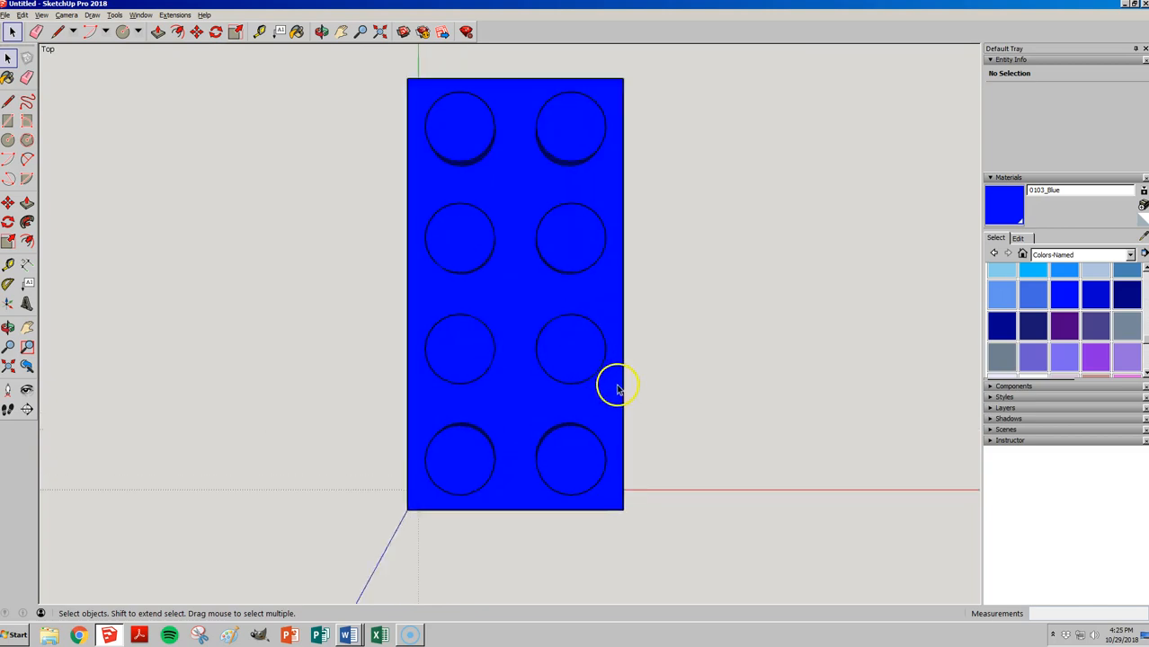
{"action": "middle_click_drag", "start_coordinate": [605, 460], "coordinate": [472, 190]}
{"action": "scroll", "coordinate": [623, 413], "scroll_direction": "up", "scroll_amount": 2}
{"action": "scroll", "coordinate": [688, 384], "scroll_direction": "down", "scroll_amount": 4}
{"action": "middle_click_drag", "start_coordinate": [516, 463], "coordinate": [432, 461]}
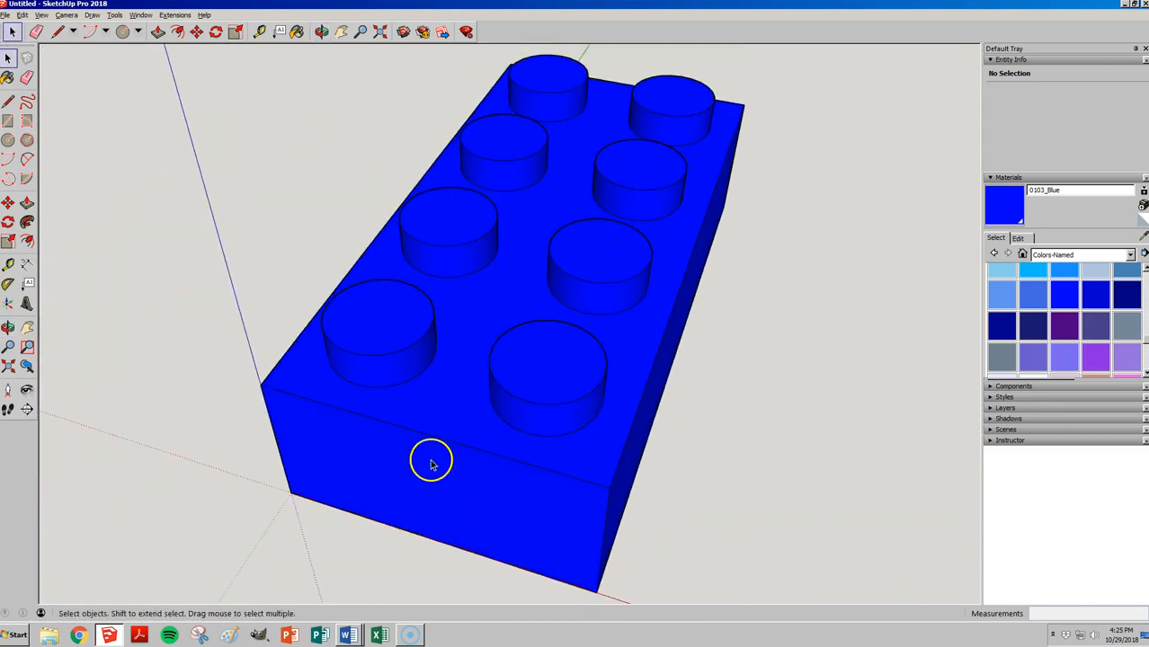
{"action": "scroll", "coordinate": [432, 461], "scroll_direction": "up", "scroll_amount": 3}
{"action": "middle_click_drag", "start_coordinate": [707, 328], "coordinate": [529, 325]}
{"action": "scroll", "coordinate": [688, 340], "scroll_direction": "down", "scroll_amount": 1}
{"action": "scroll", "coordinate": [529, 325], "scroll_direction": "down", "scroll_amount": 1}
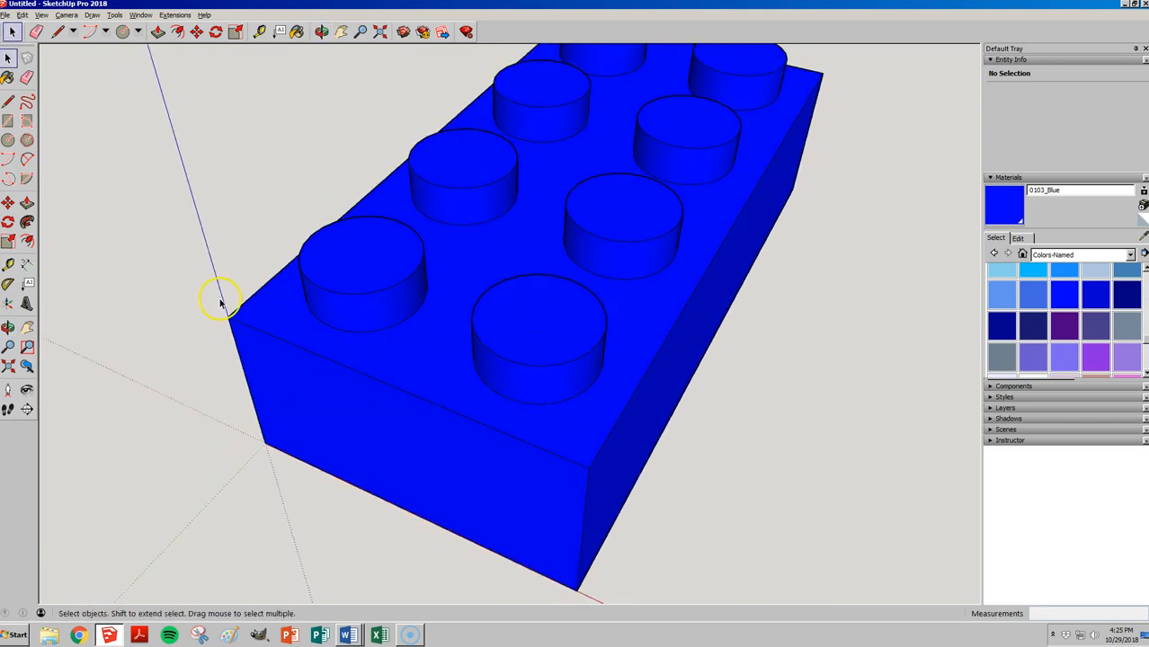
{"action": "scroll", "coordinate": [223, 305], "scroll_direction": "up", "scroll_amount": 1}
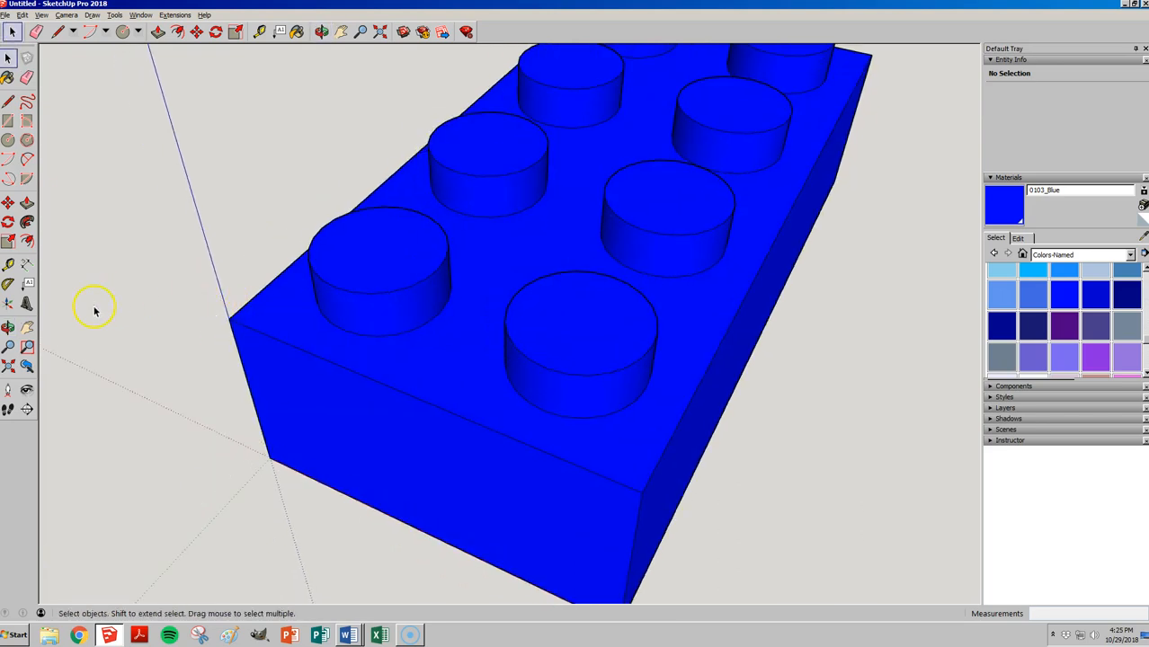
- Start a 3D text reading "LEGO" in the Arial Black font
{"action": "left_click", "coordinate": [26, 304]}
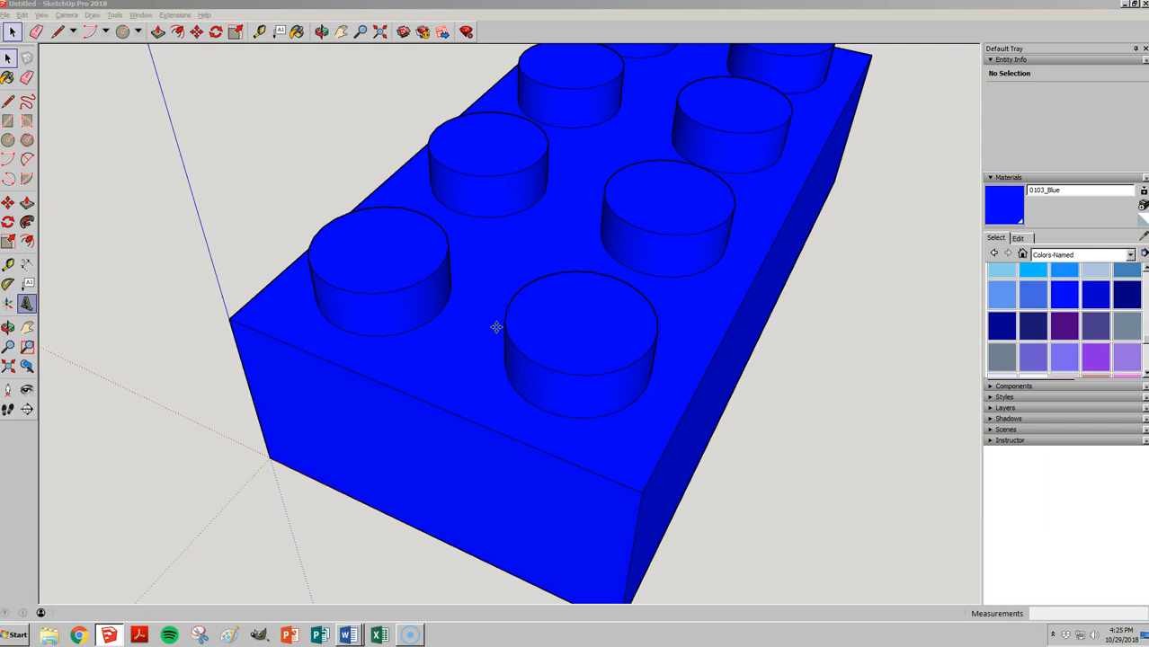
{"action": "left_click", "coordinate": [610, 310]}
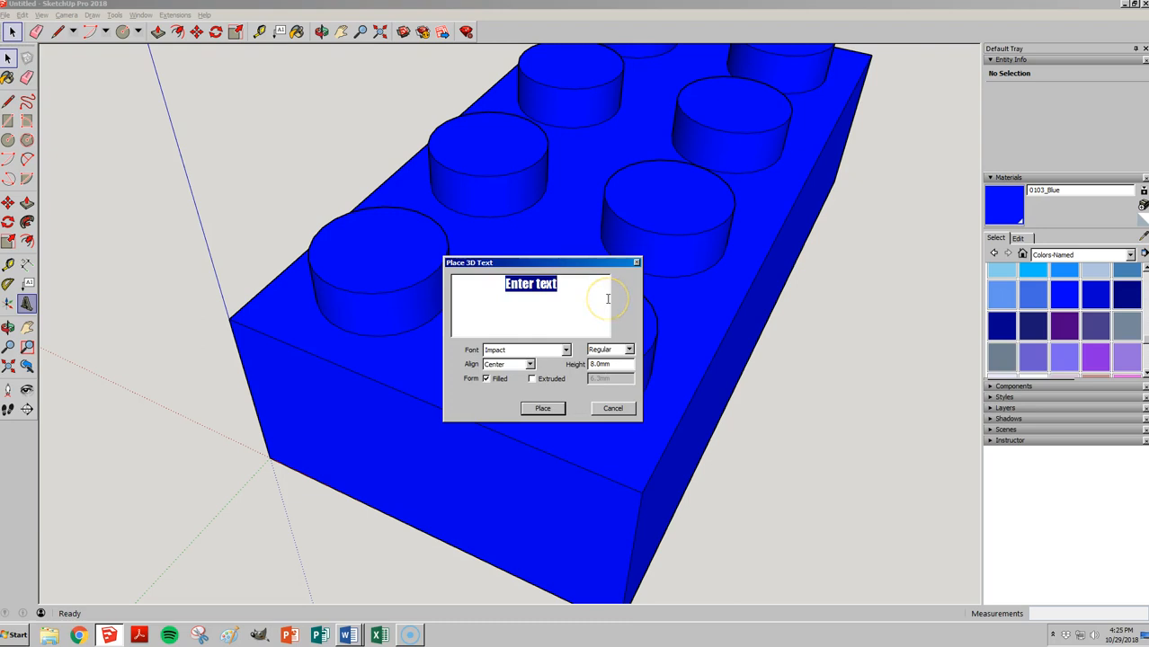
{"action": "key", "text": "BackSpace"}
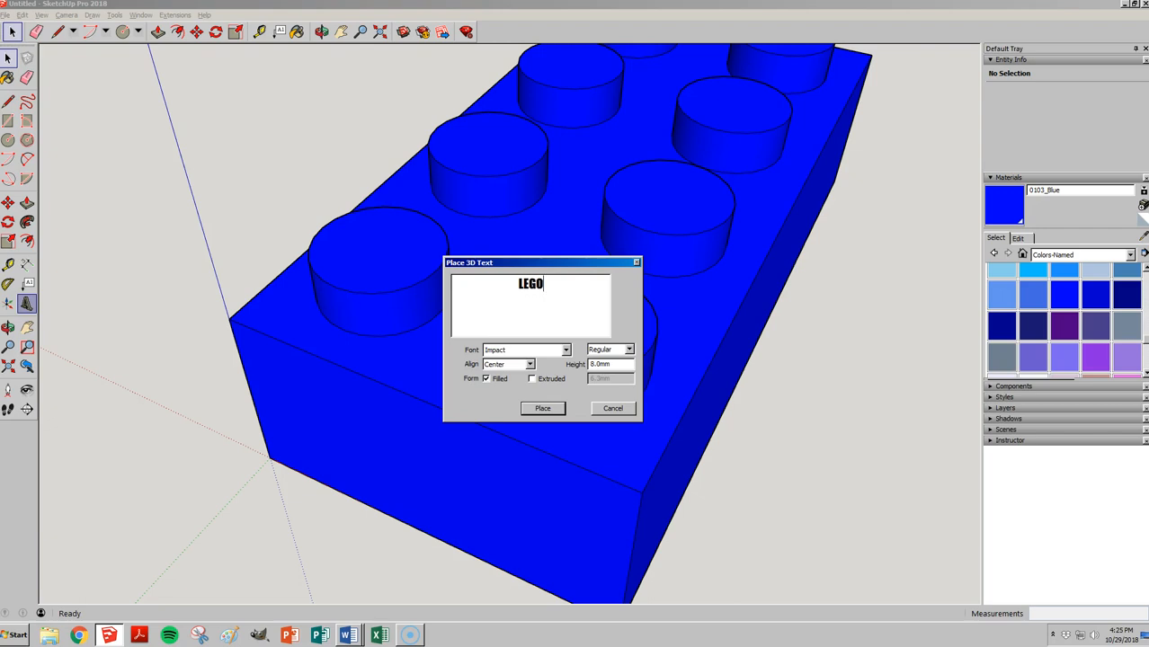
{"action": "left_click", "coordinate": [559, 349]}
{"action": "left_click_drag", "start_coordinate": [670, 410], "coordinate": [671, 367]}
{"action": "scroll", "coordinate": [548, 392], "scroll_direction": "down", "scroll_amount": 4}
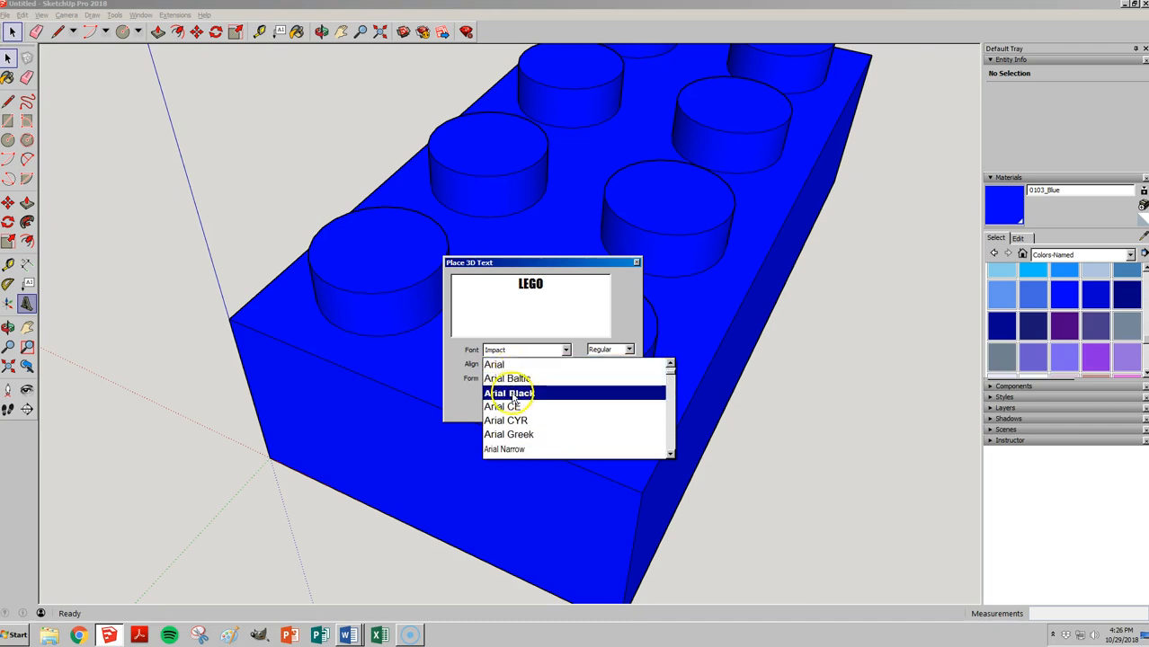
{"action": "left_click", "coordinate": [513, 394]}
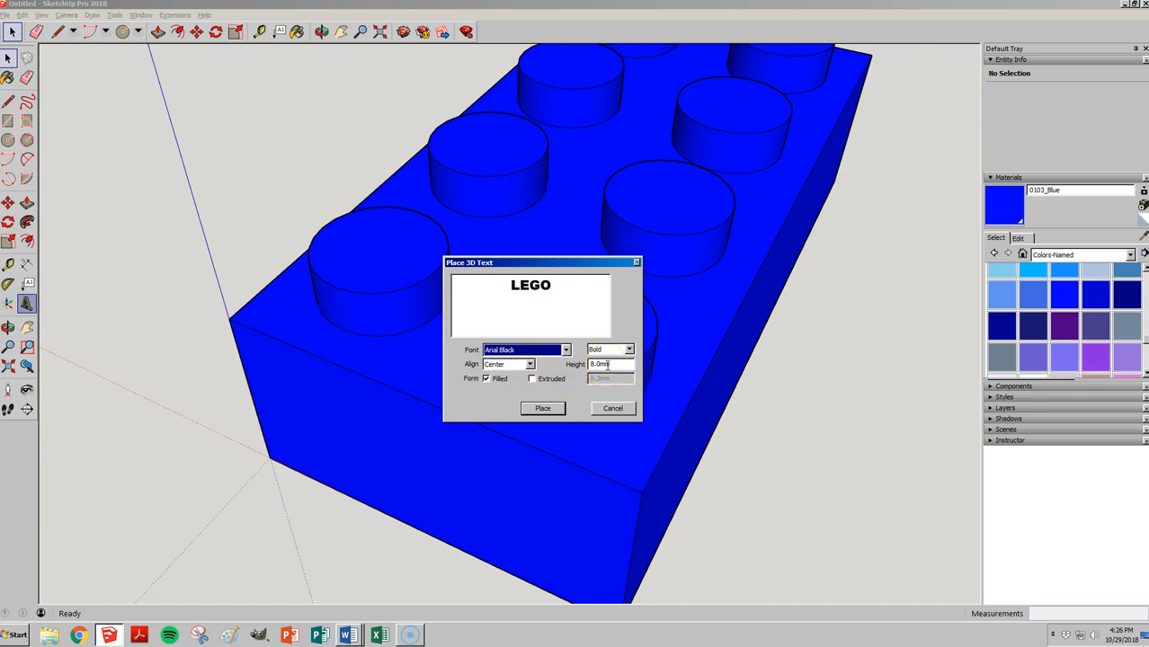
- Set the text height to 1 mm with a 0.5 mm extrusion and place it on top of the nearest stud
{"action": "left_click_drag", "start_coordinate": [611, 364], "coordinate": [576, 364]}
{"action": "type", "text": "1"}
{"action": "left_click", "coordinate": [532, 378]}
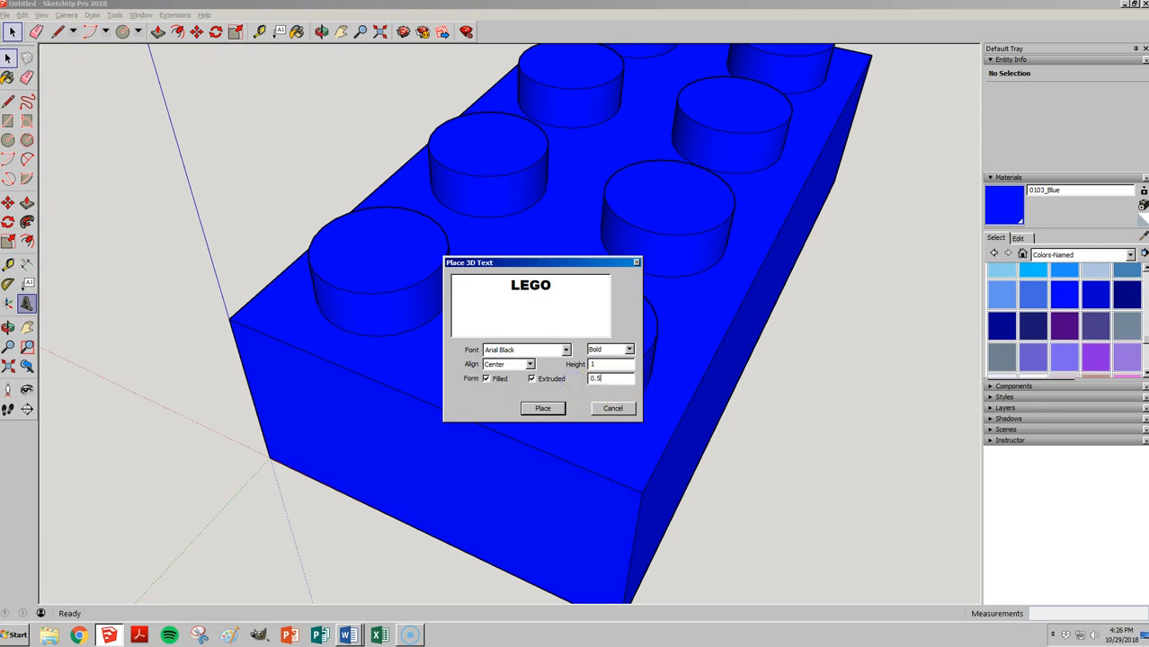
{"action": "left_click", "coordinate": [596, 378]}
{"action": "left_click", "coordinate": [600, 379]}
{"action": "left_click", "coordinate": [543, 409]}
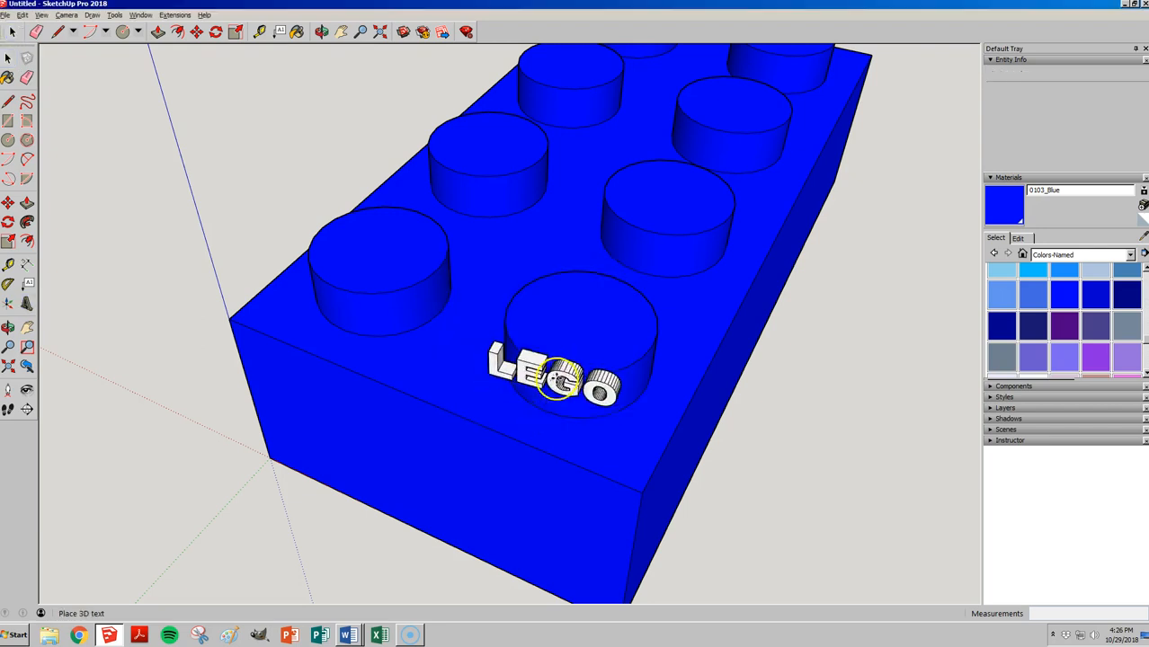
{"action": "left_click", "coordinate": [576, 329]}
- Delete the LEGO text from the nearest stud
{"action": "middle_click_drag", "start_coordinate": [436, 264], "coordinate": [555, 341]}
{"action": "scroll", "coordinate": [605, 266], "scroll_direction": "up", "scroll_amount": 3}
{"action": "middle_click_drag", "start_coordinate": [653, 272], "coordinate": [614, 339]}
{"action": "key", "text": "m"}
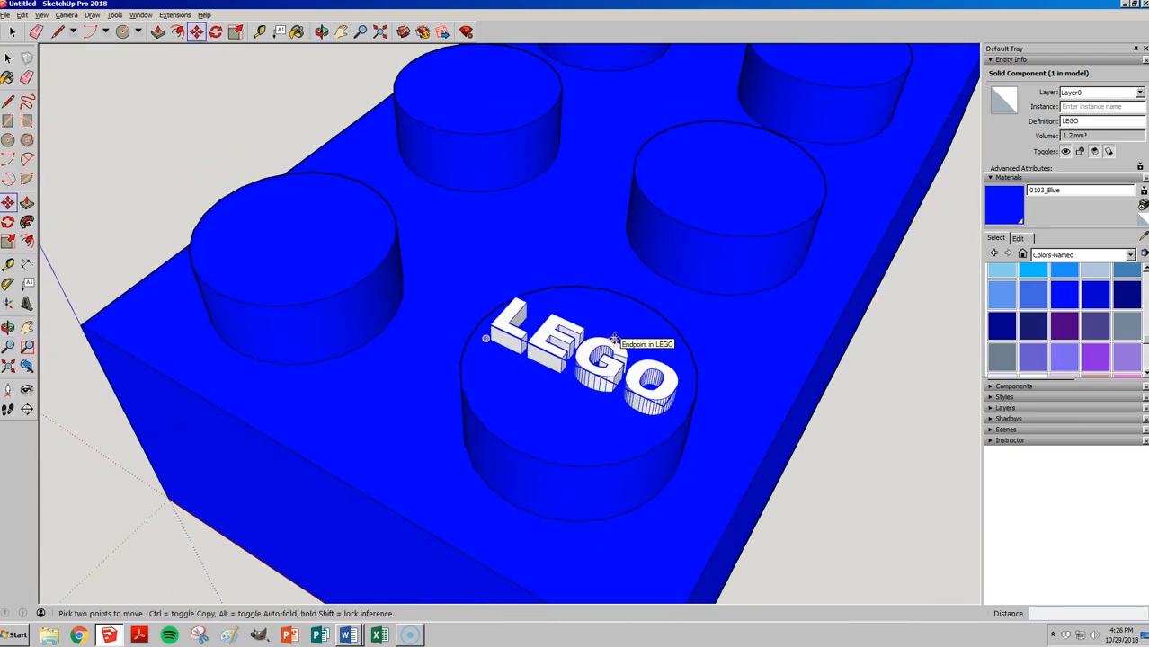
{"action": "key", "text": "Delete"}
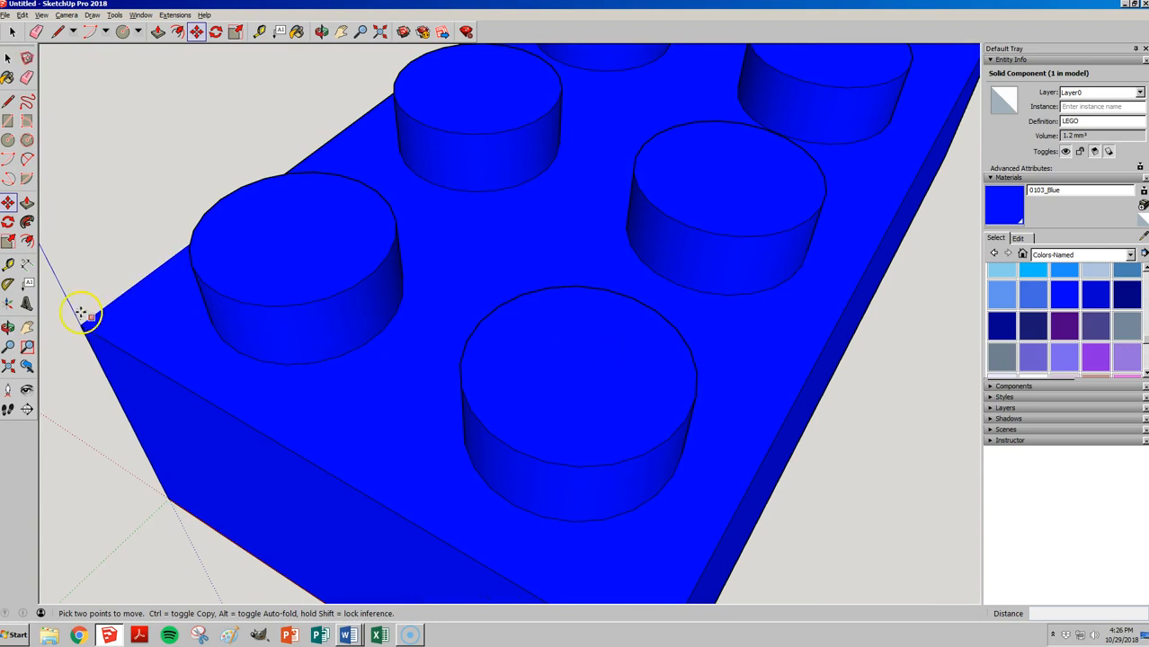
- Create the 3D text "LEGO" with a 0.1 mm extrusion and place it on the upper half of the nearest stud's top
{"action": "left_click", "coordinate": [26, 304]}
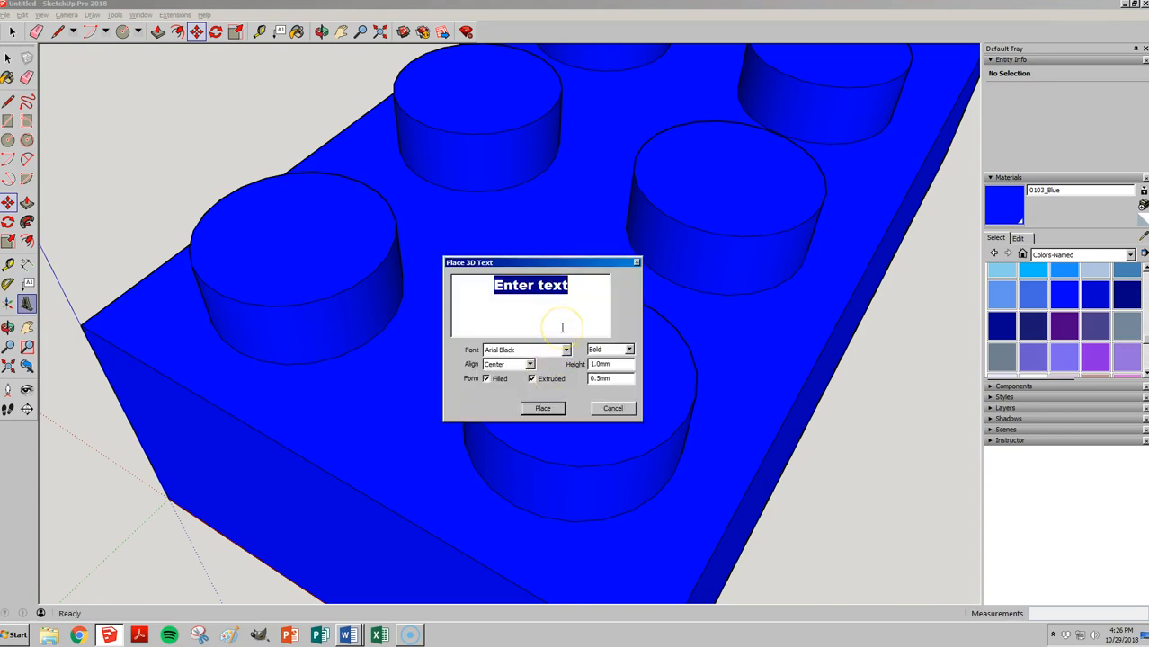
{"action": "type", "text": "LEGO"}
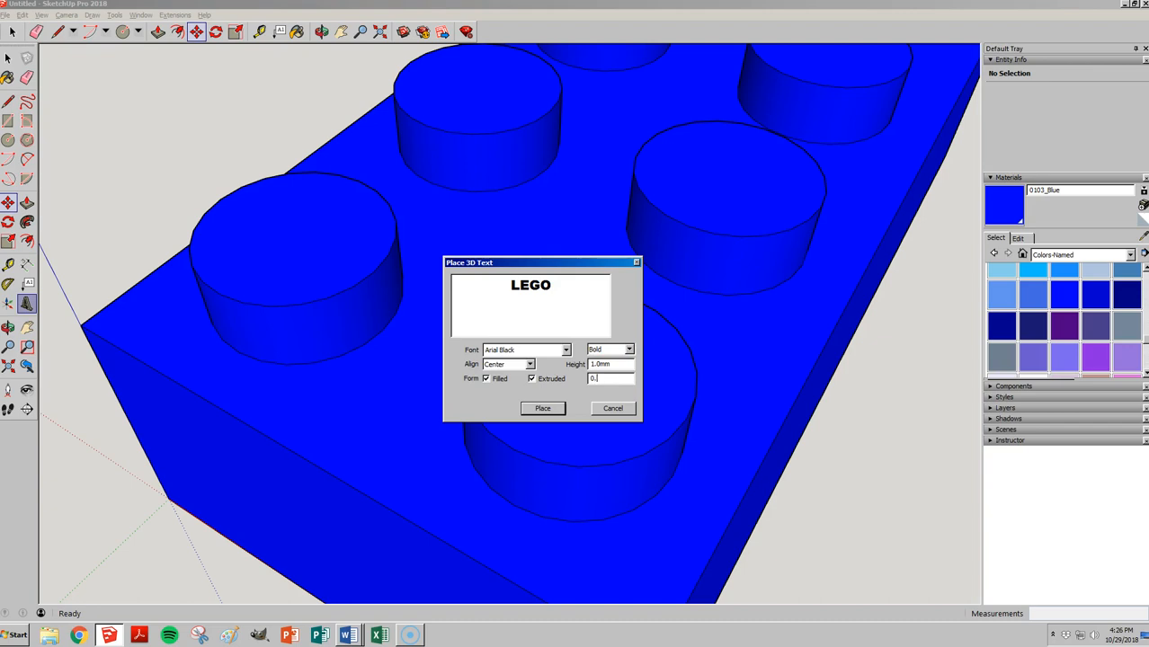
{"action": "left_click", "coordinate": [544, 409]}
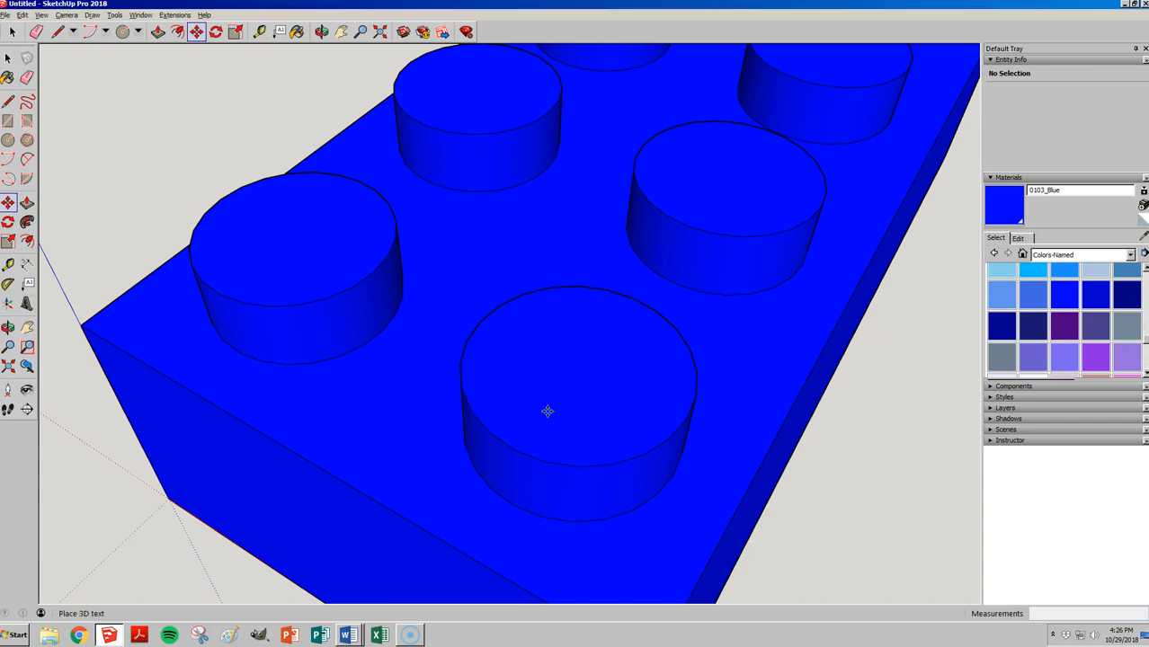
{"action": "left_click", "coordinate": [573, 368]}
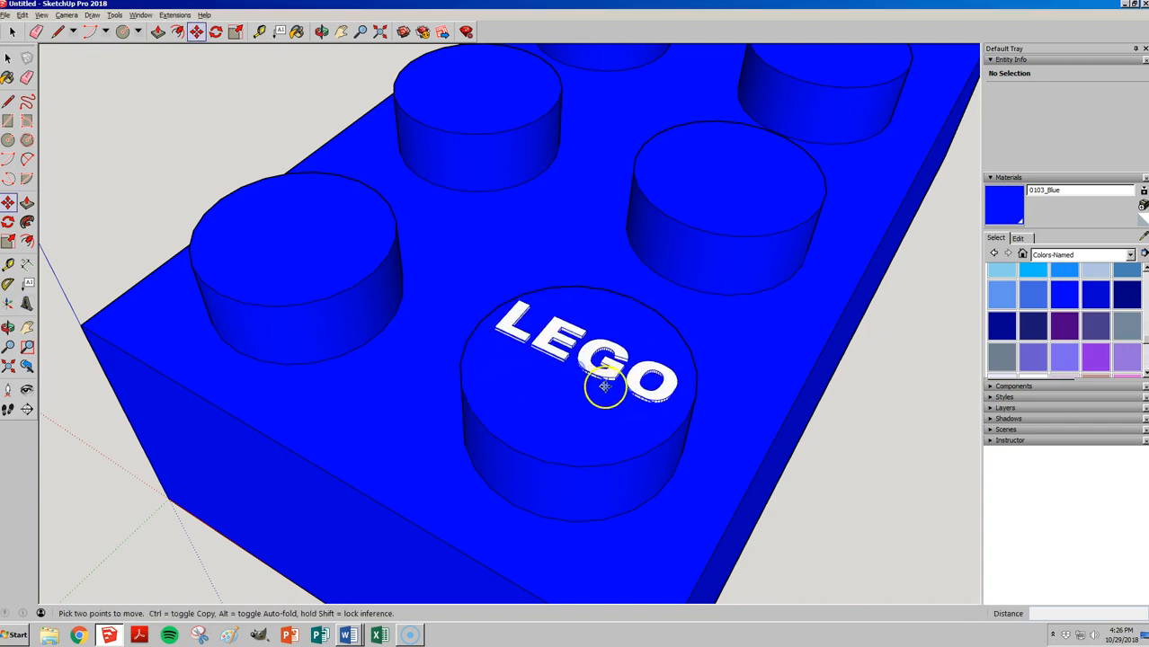
- Move the LEGO text about 0.1 mm to centre it across the stud
{"action": "scroll", "coordinate": [603, 385], "scroll_direction": "up", "scroll_amount": 5}
{"action": "middle_click_drag", "start_coordinate": [683, 403], "coordinate": [513, 298]}
{"action": "scroll", "coordinate": [516, 299], "scroll_direction": "down", "scroll_amount": 6}
{"action": "middle_click_drag", "start_coordinate": [420, 342], "coordinate": [552, 441]}
{"action": "scroll", "coordinate": [503, 388], "scroll_direction": "down", "scroll_amount": 4}
{"action": "middle_click_drag", "start_coordinate": [516, 393], "coordinate": [616, 360]}
{"action": "scroll", "coordinate": [571, 488], "scroll_direction": "up", "scroll_amount": 8}
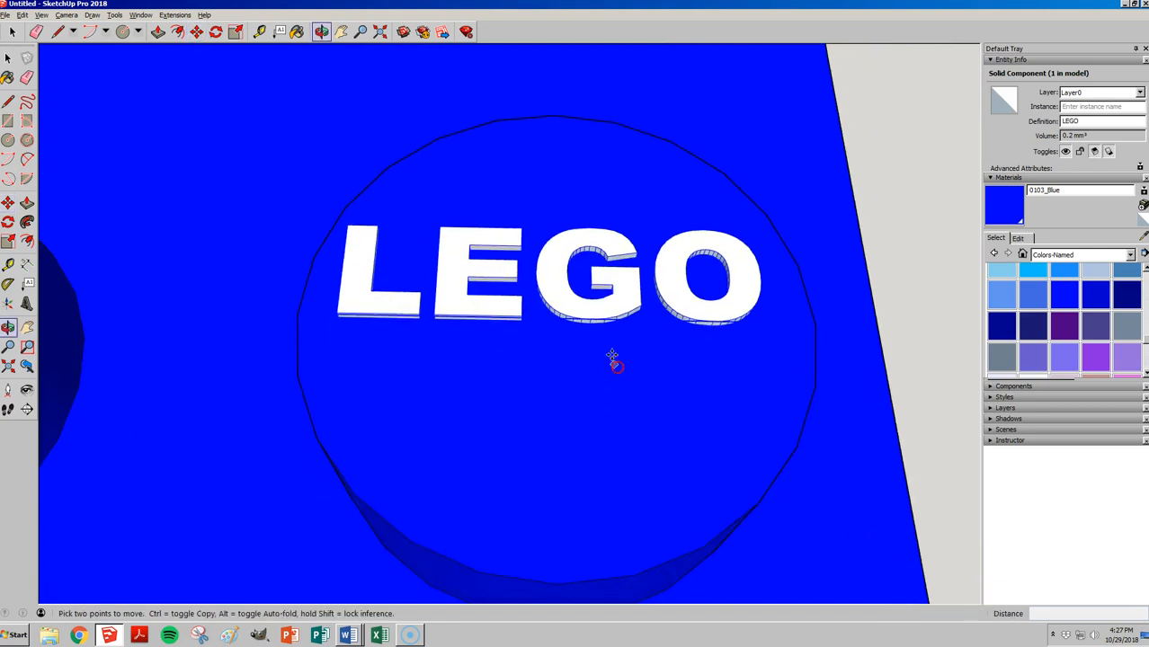
{"action": "key", "text": "m"}
{"action": "scroll", "coordinate": [569, 276], "scroll_direction": "up", "scroll_amount": 3}
{"action": "left_click", "coordinate": [562, 298]}
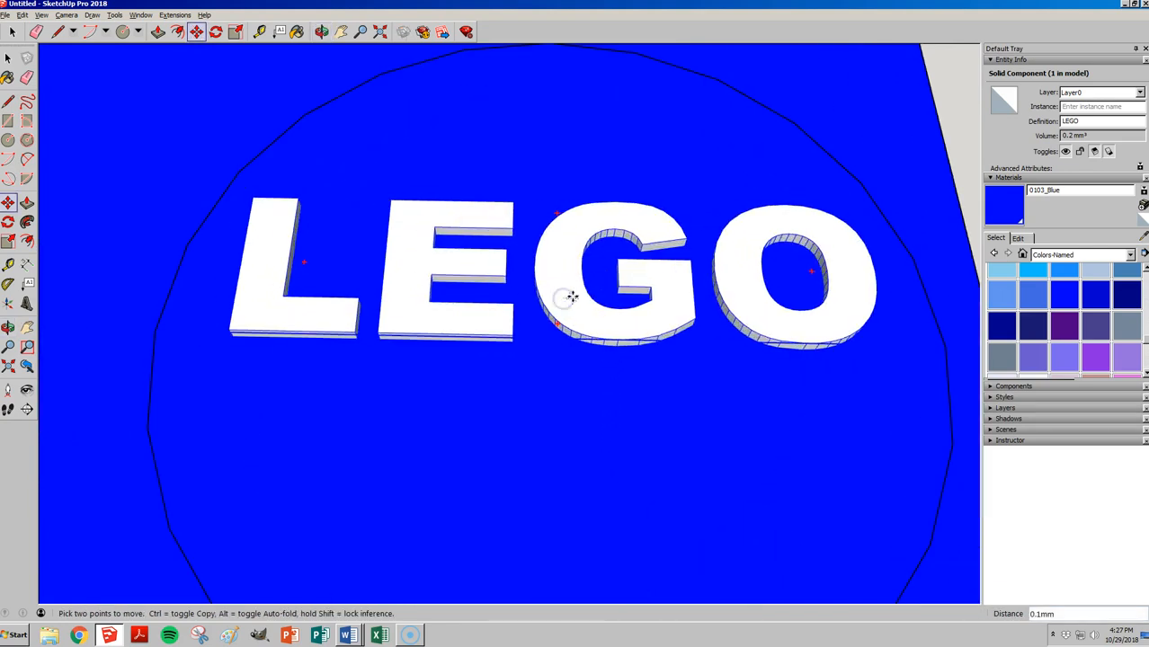
- Create a 3D text of the first name in Brush Script MT and place it below LEGO on the stud
{"action": "scroll", "coordinate": [581, 298], "scroll_direction": "down", "scroll_amount": 6}
{"action": "middle_click_drag", "start_coordinate": [505, 289], "coordinate": [403, 405]}
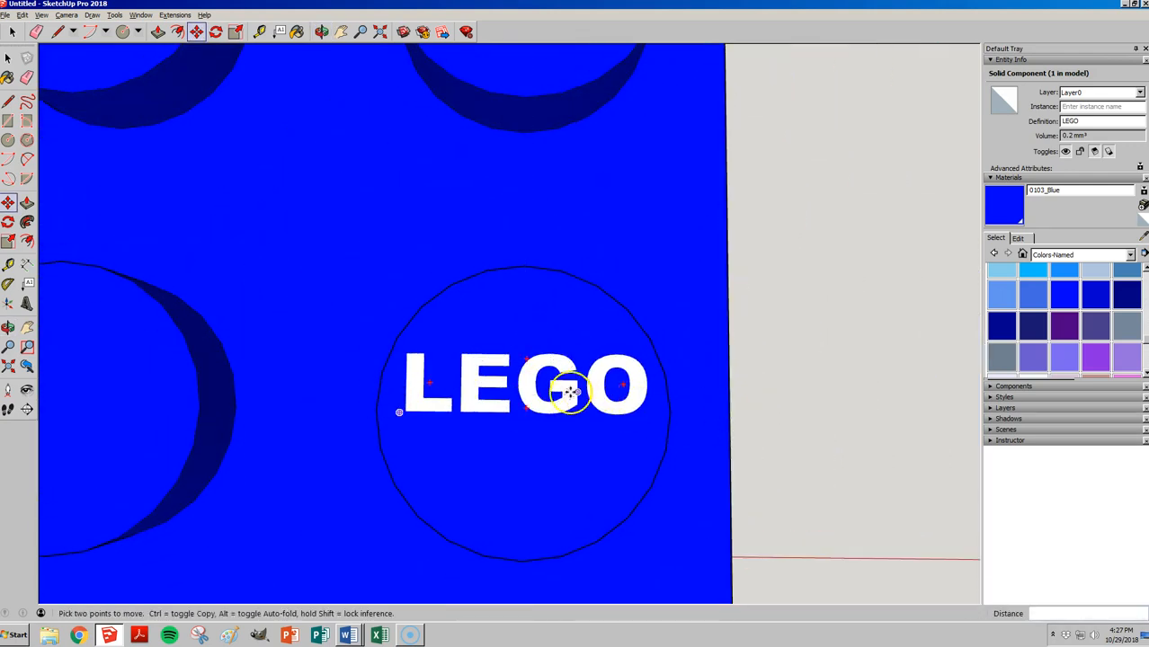
{"action": "scroll", "coordinate": [569, 391], "scroll_direction": "up", "scroll_amount": 3}
{"action": "middle_click_drag", "start_coordinate": [554, 415], "coordinate": [539, 377]}
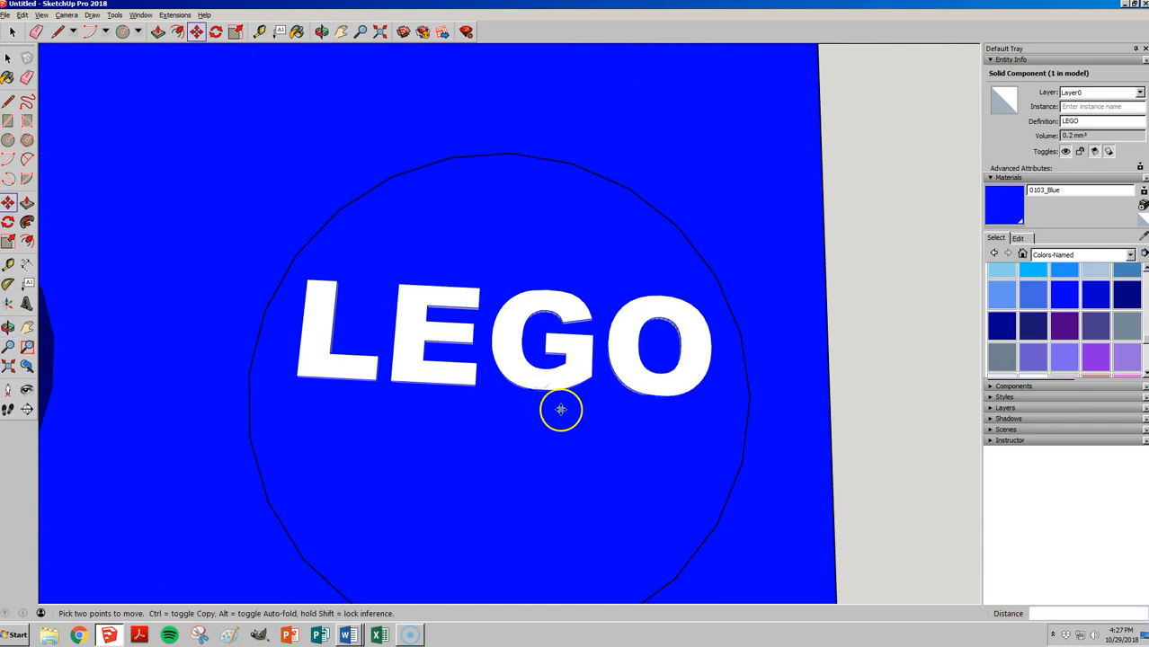
{"action": "middle_click_drag", "start_coordinate": [551, 422], "coordinate": [560, 396]}
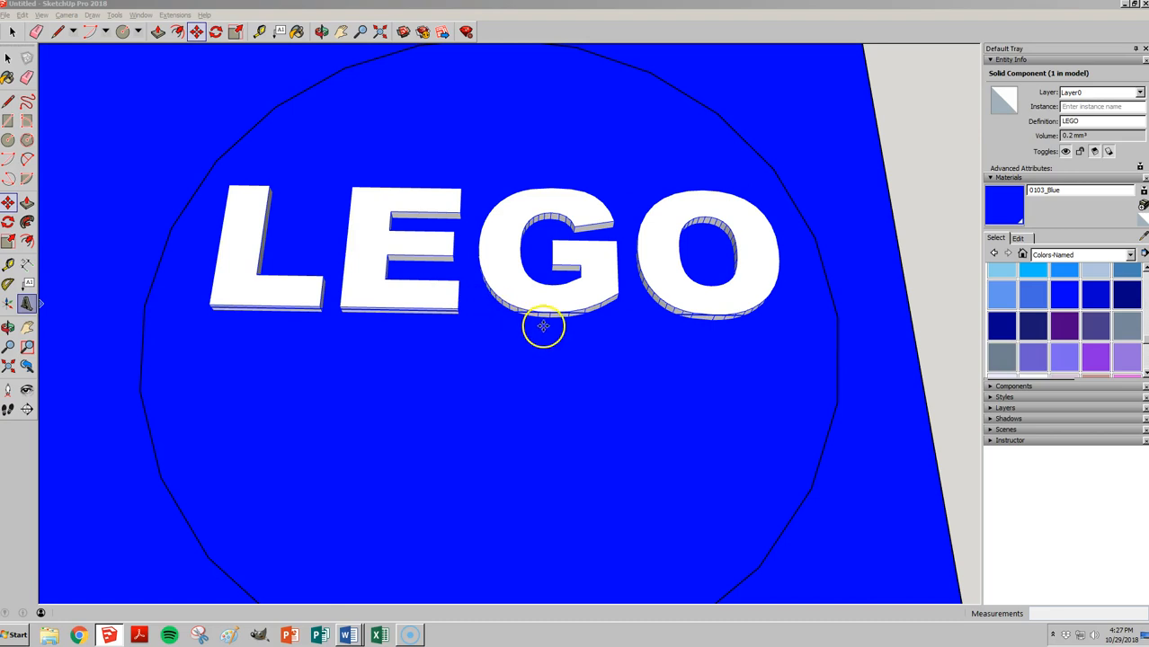
{"action": "type", "text": "Grady"}
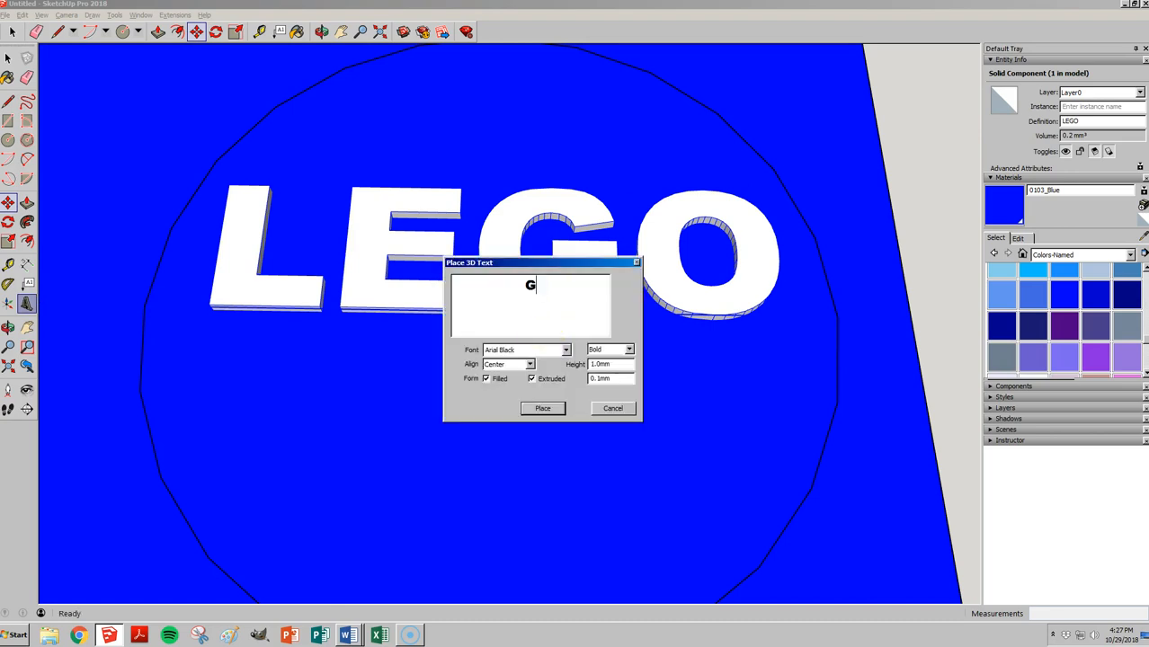
{"action": "left_click", "coordinate": [566, 351]}
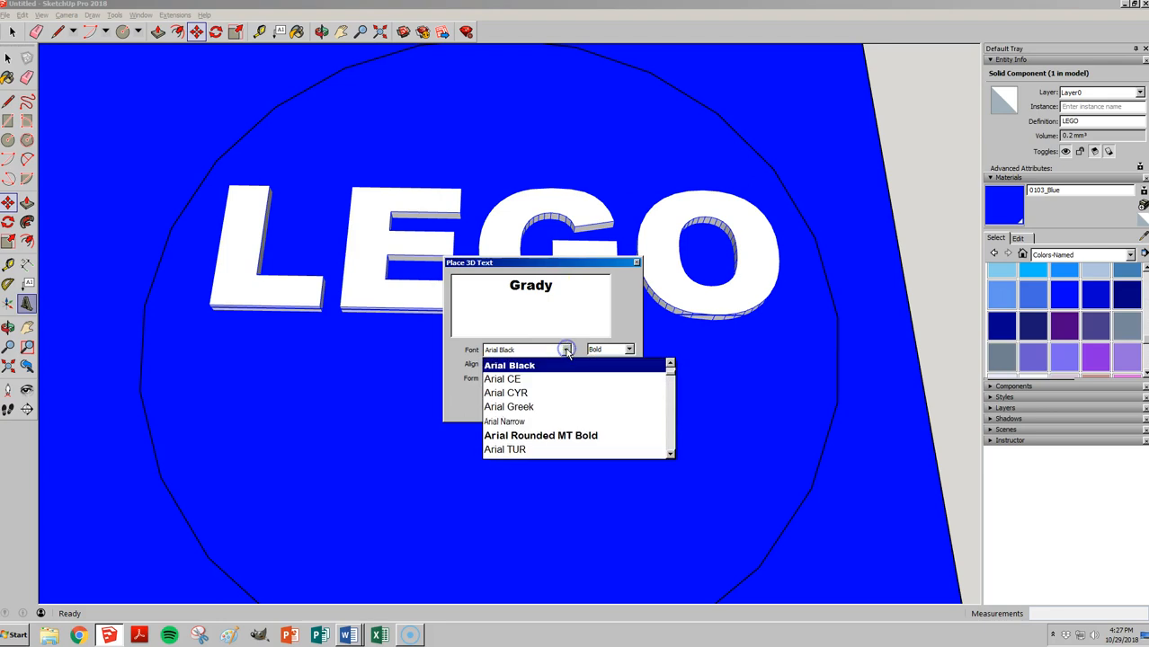
{"action": "left_click", "coordinate": [670, 429]}
{"action": "left_click", "coordinate": [671, 428]}
{"action": "left_click", "coordinate": [670, 428]}
{"action": "left_click", "coordinate": [670, 428]}
{"action": "left_click", "coordinate": [671, 428]}
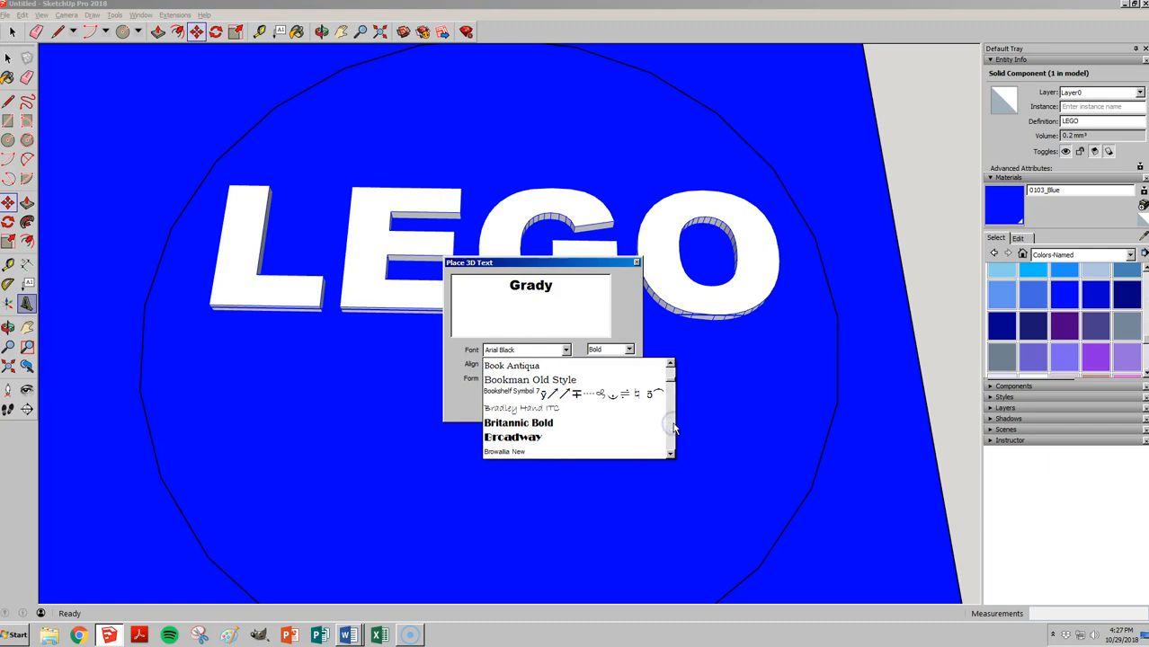
{"action": "left_click", "coordinate": [670, 428]}
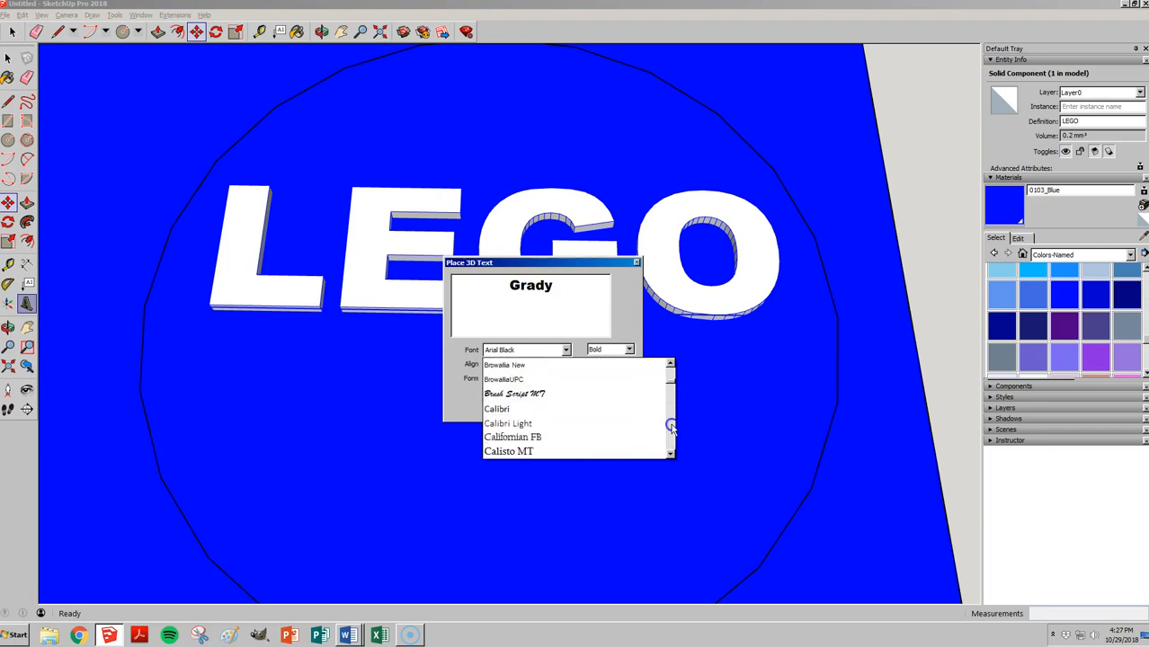
{"action": "left_click", "coordinate": [567, 395]}
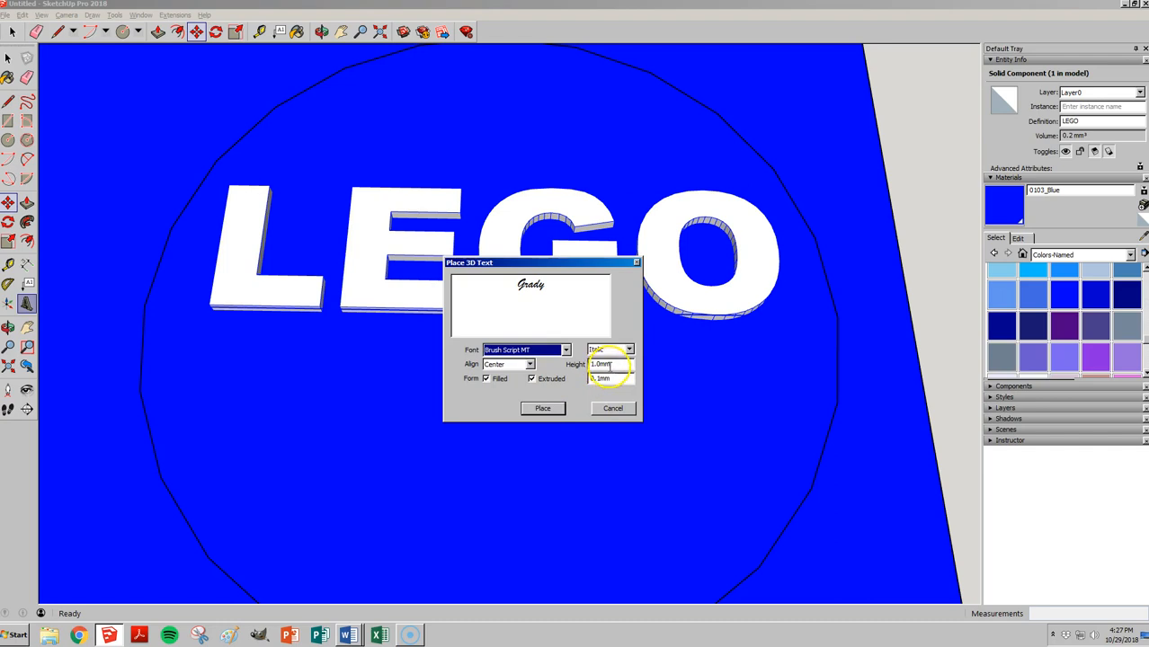
{"action": "left_click", "coordinate": [543, 408]}
{"action": "left_click", "coordinate": [475, 546]}
- Try to scale the first-name text from the middle grips along its front edge
{"action": "scroll", "coordinate": [351, 441], "scroll_direction": "down", "scroll_amount": 3}
{"action": "middle_click_drag", "start_coordinate": [502, 566], "coordinate": [88, 303]}
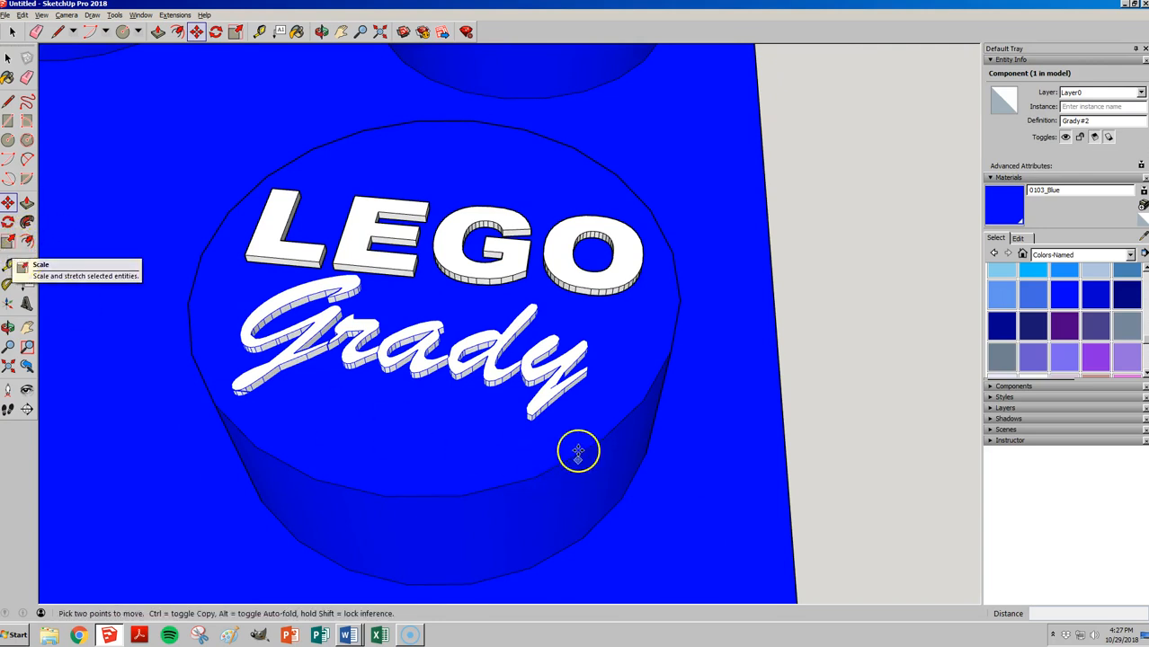
{"action": "key", "text": "s"}
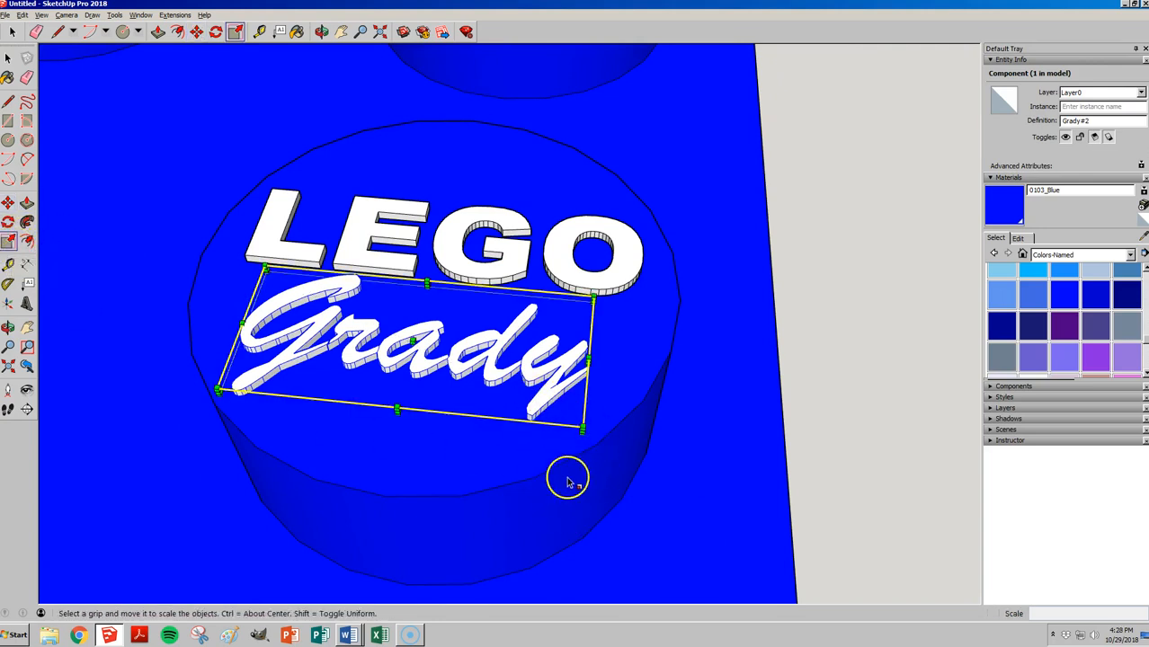
{"action": "scroll", "coordinate": [382, 346], "scroll_direction": "up", "scroll_amount": 4}
{"action": "middle_click_drag", "start_coordinate": [382, 346], "coordinate": [470, 283]}
{"action": "scroll", "coordinate": [560, 313], "scroll_direction": "up", "scroll_amount": 1}
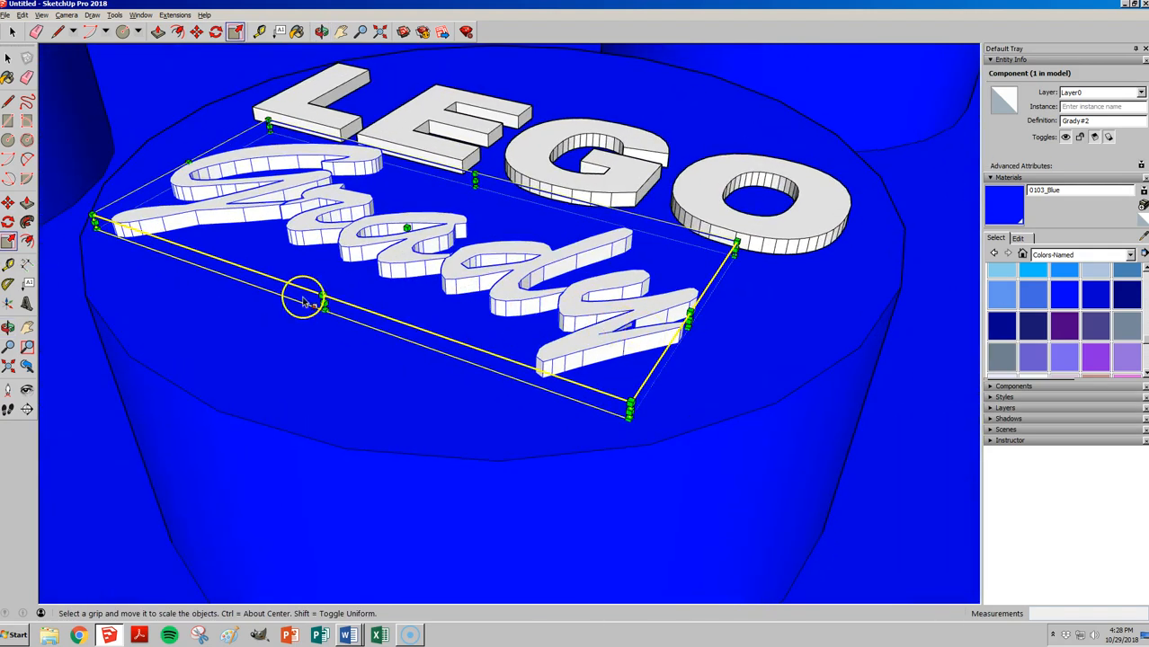
{"action": "scroll", "coordinate": [546, 384], "scroll_direction": "down", "scroll_amount": 2}
{"action": "scroll", "coordinate": [264, 290], "scroll_direction": "up", "scroll_amount": 3}
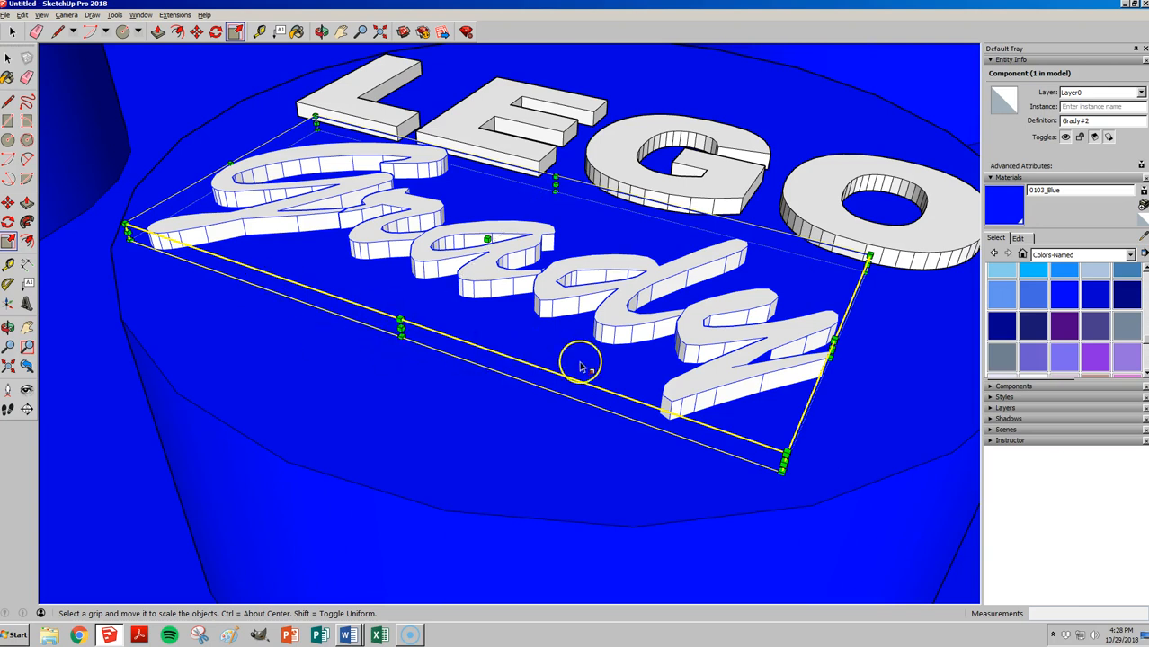
{"action": "left_click_drag", "start_coordinate": [402, 326], "coordinate": [484, 274]}
{"action": "key", "text": "Escape"}
{"action": "left_click_drag", "start_coordinate": [401, 323], "coordinate": [487, 246]}
{"action": "key", "text": "Escape"}
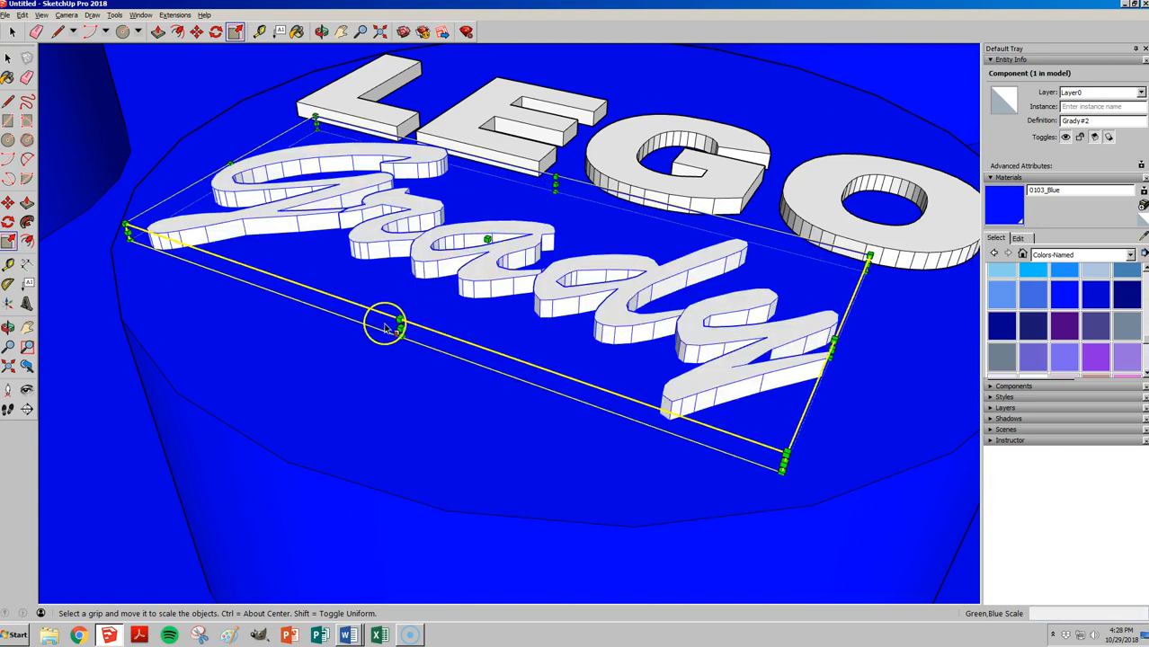
- Scale the first-name text down uniformly to about 0.52 from its upper-left corner grip
{"action": "middle_click_drag", "start_coordinate": [384, 255], "coordinate": [451, 395]}
{"action": "scroll", "coordinate": [321, 333], "scroll_direction": "down", "scroll_amount": 3}
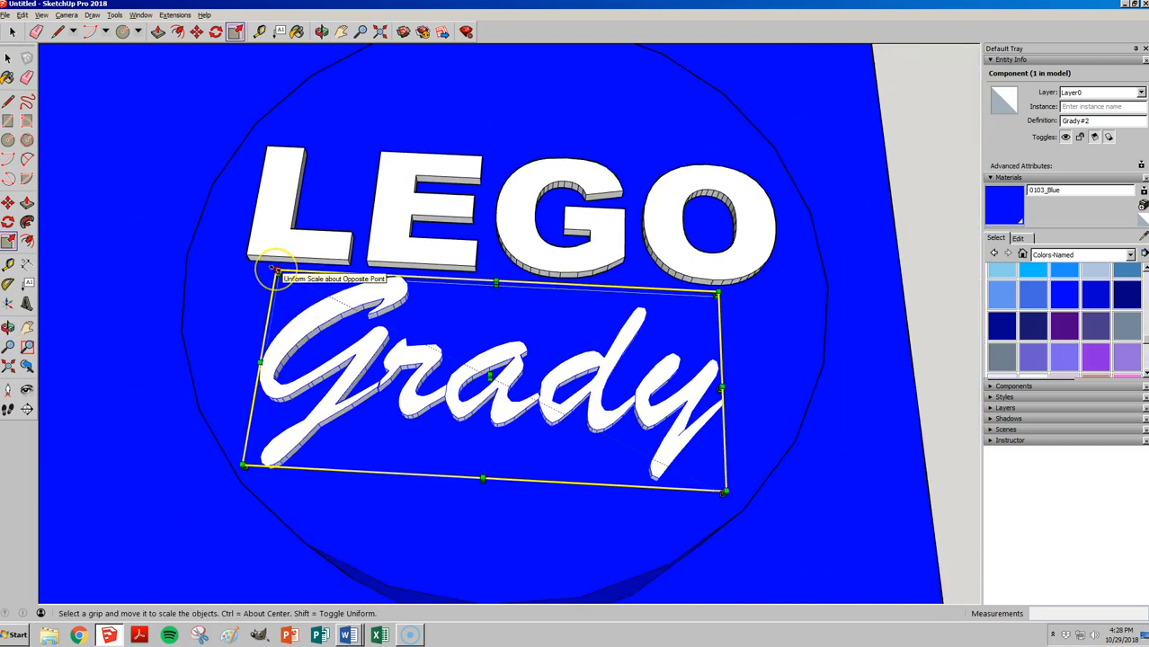
{"action": "left_click_drag", "start_coordinate": [273, 270], "coordinate": [479, 386]}
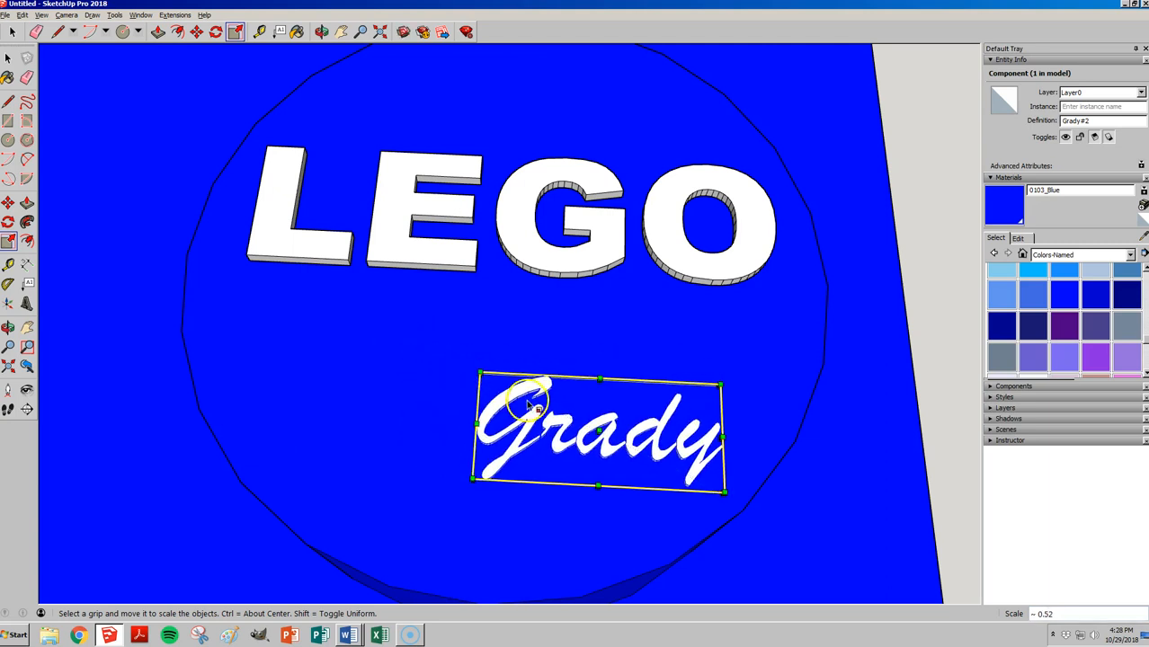
- Try to scale the first-name text from the upper grip at the end of the word
{"action": "middle_click_drag", "start_coordinate": [568, 407], "coordinate": [611, 267]}
{"action": "scroll", "coordinate": [636, 318], "scroll_direction": "up", "scroll_amount": 4}
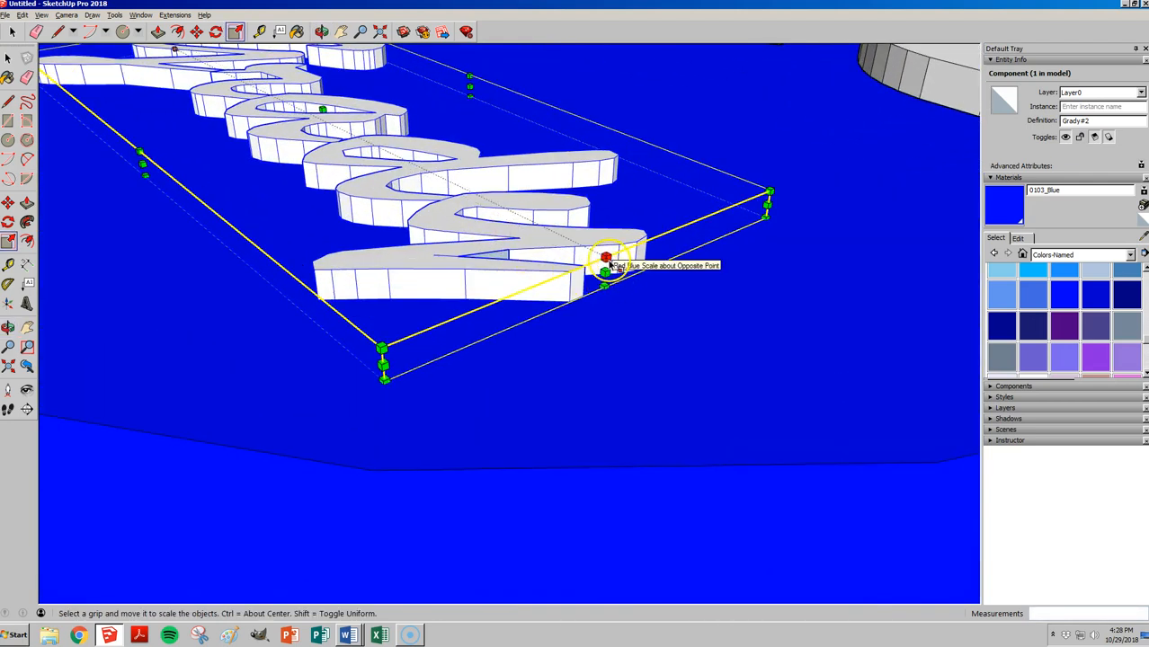
{"action": "left_click_drag", "start_coordinate": [605, 261], "coordinate": [579, 272]}
{"action": "key", "text": "space"}
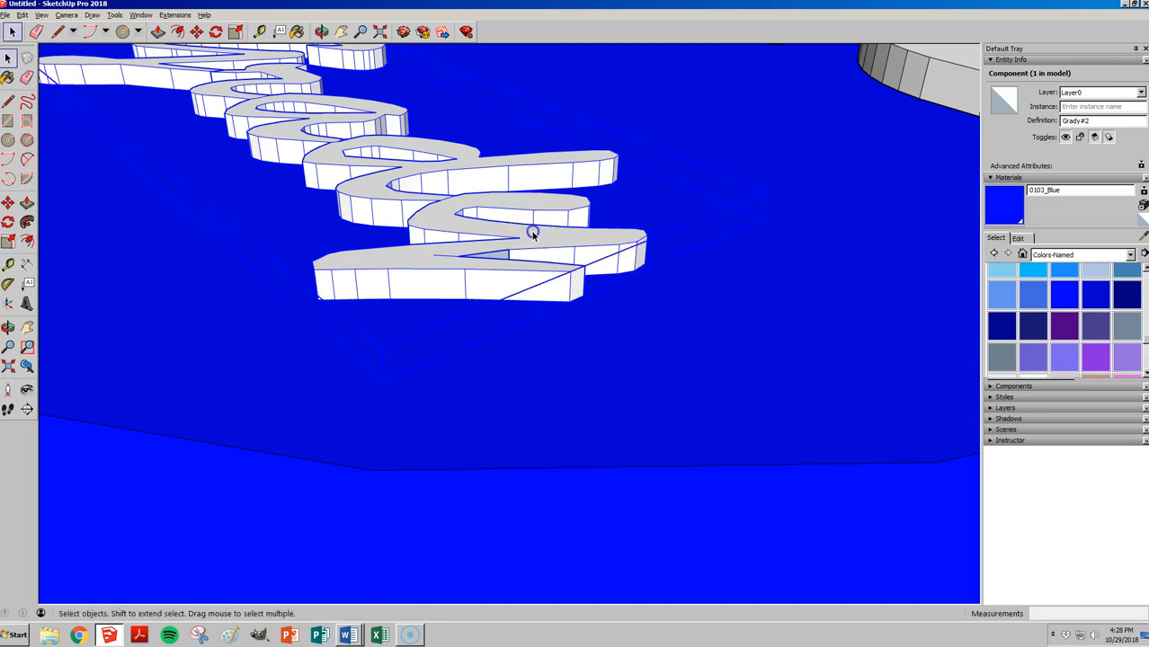
- Try to push/pull the top face of the last letter inside the first-name text component
{"action": "double_click", "coordinate": [524, 252]}
{"action": "key", "text": "p"}
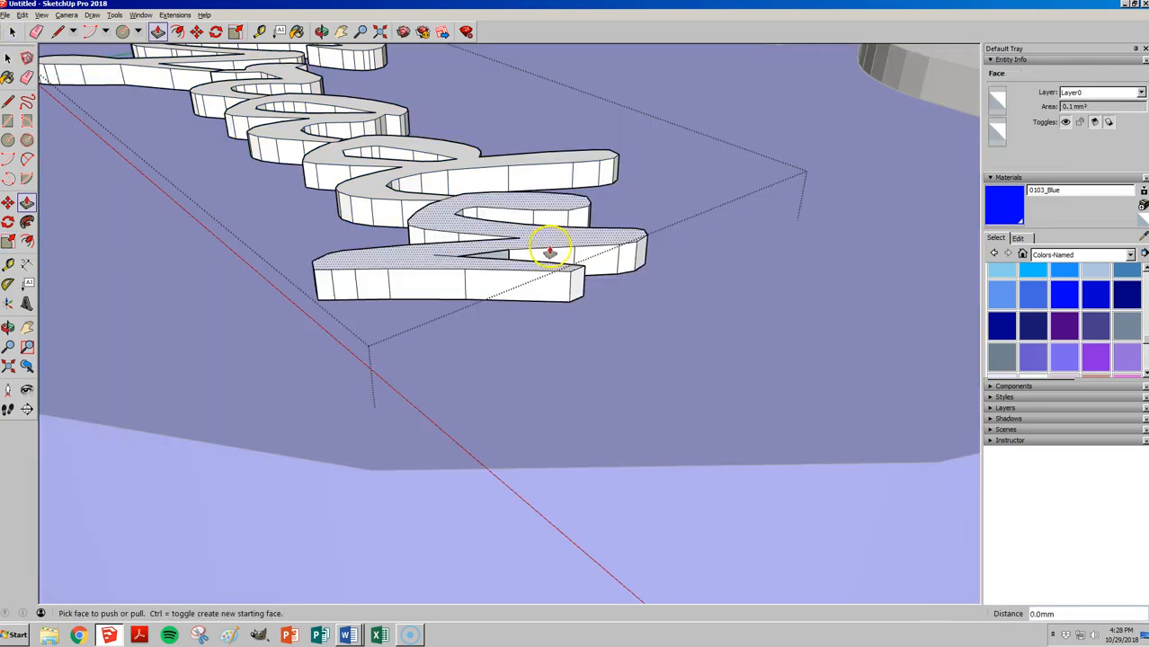
{"action": "key", "text": "space"}
{"action": "scroll", "coordinate": [539, 256], "scroll_direction": "down", "scroll_amount": 2}
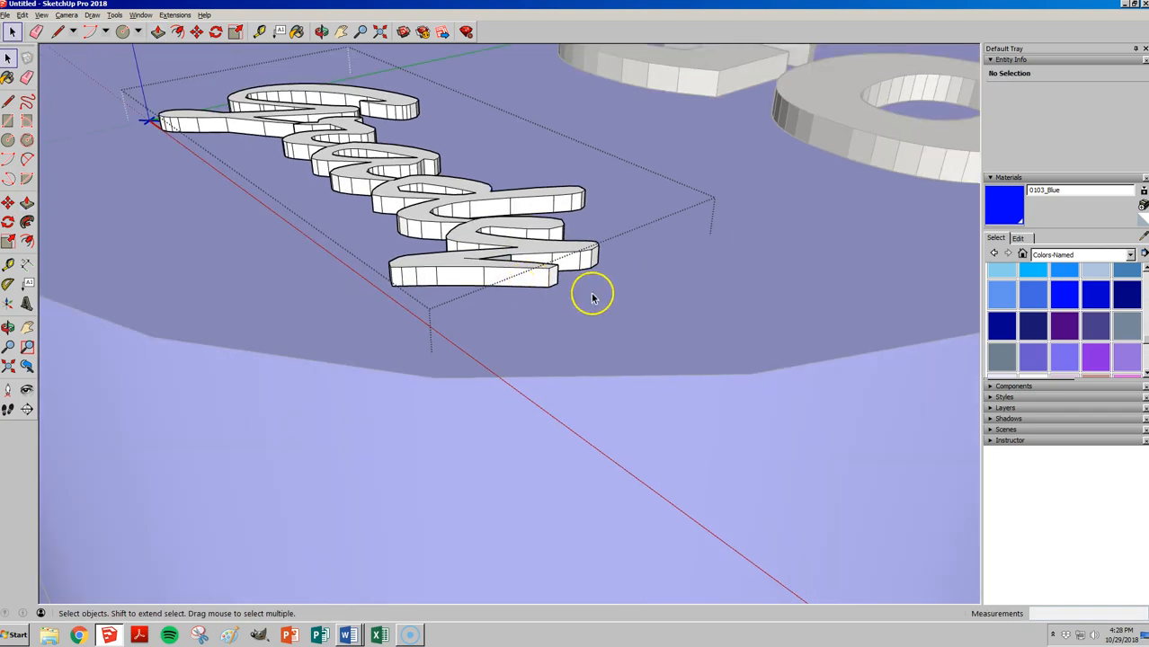
{"action": "left_click", "coordinate": [754, 233]}
- Scale the first-name text down vertically to make its raised letters thinner
{"action": "scroll", "coordinate": [482, 238], "scroll_direction": "up", "scroll_amount": 2}
{"action": "left_click", "coordinate": [475, 246]}
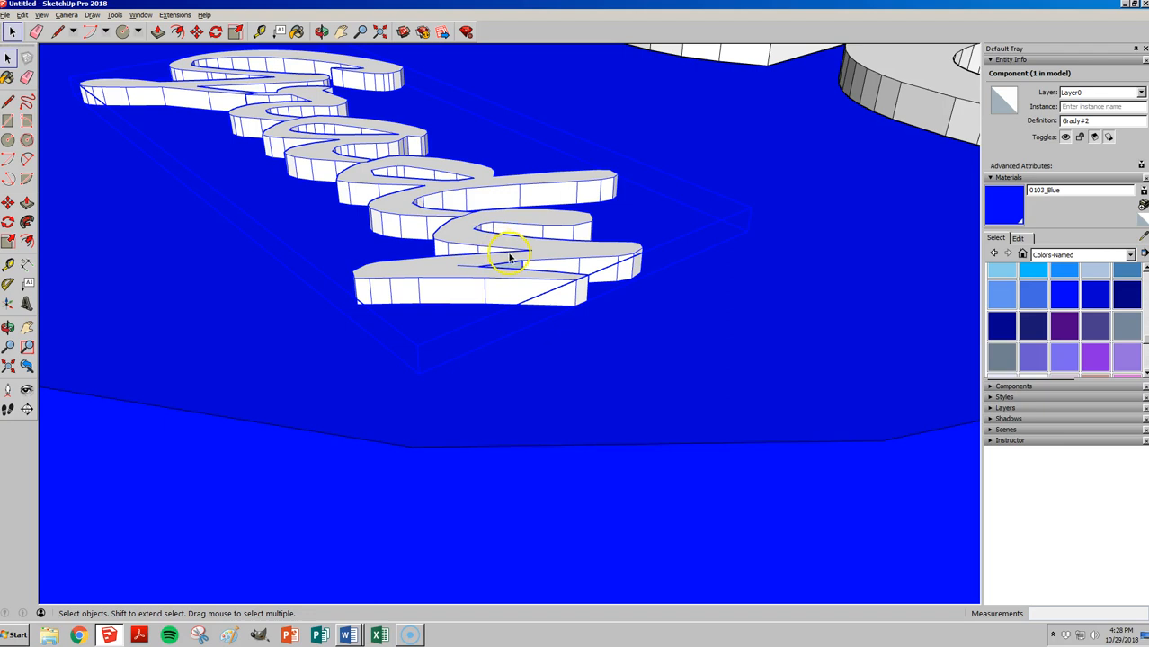
{"action": "key", "text": "s"}
{"action": "left_click_drag", "start_coordinate": [351, 132], "coordinate": [353, 146]}
{"action": "scroll", "coordinate": [480, 346], "scroll_direction": "down", "scroll_amount": 7}
{"action": "middle_click_drag", "start_coordinate": [472, 342], "coordinate": [398, 306]}
{"action": "scroll", "coordinate": [399, 306], "scroll_direction": "up", "scroll_amount": 3}
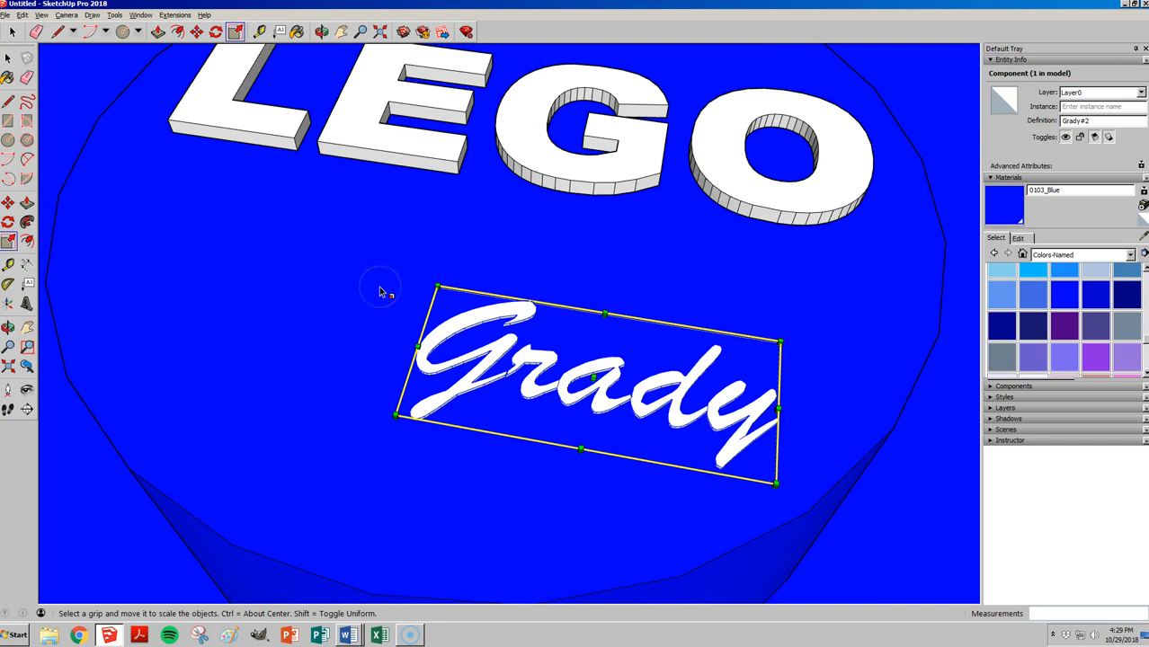
- Move the first-name text across the stud's top face so it sits centred below the LEGO text
{"action": "key", "text": "m"}
{"action": "left_click", "coordinate": [544, 364]}
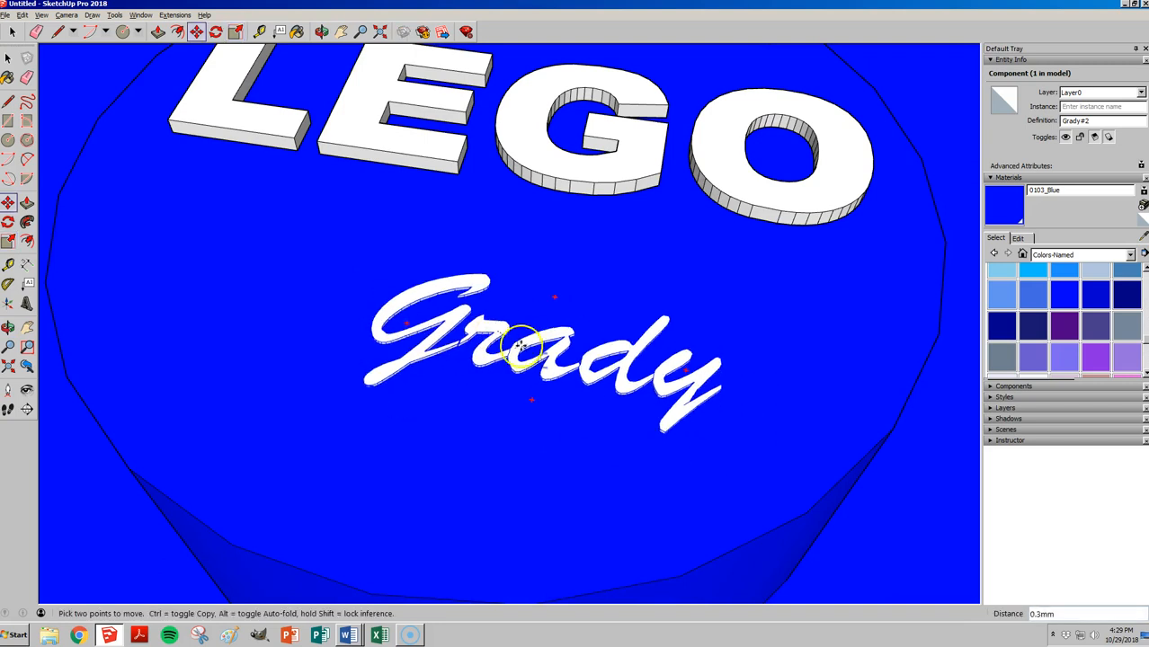
{"action": "left_click", "coordinate": [424, 280]}
{"action": "scroll", "coordinate": [611, 414], "scroll_direction": "down", "scroll_amount": 8}
{"action": "scroll", "coordinate": [570, 361], "scroll_direction": "up", "scroll_amount": 6}
{"action": "middle_click_drag", "start_coordinate": [597, 505], "coordinate": [540, 435]}
{"action": "scroll", "coordinate": [421, 238], "scroll_direction": "down", "scroll_amount": 4}
{"action": "key", "text": "space"}
{"action": "scroll", "coordinate": [530, 429], "scroll_direction": "up", "scroll_amount": 4}
{"action": "scroll", "coordinate": [448, 411], "scroll_direction": "up", "scroll_amount": 3}
{"action": "middle_click_drag", "start_coordinate": [446, 411], "coordinate": [622, 456]}
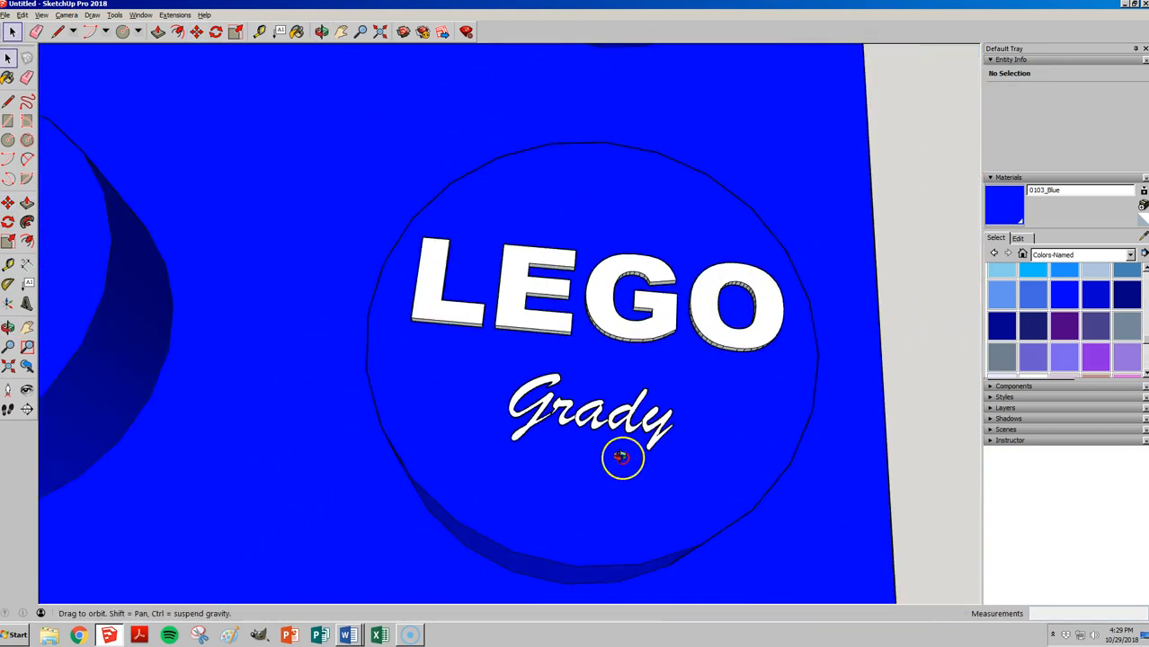
{"action": "scroll", "coordinate": [629, 460], "scroll_direction": "down", "scroll_amount": 6}
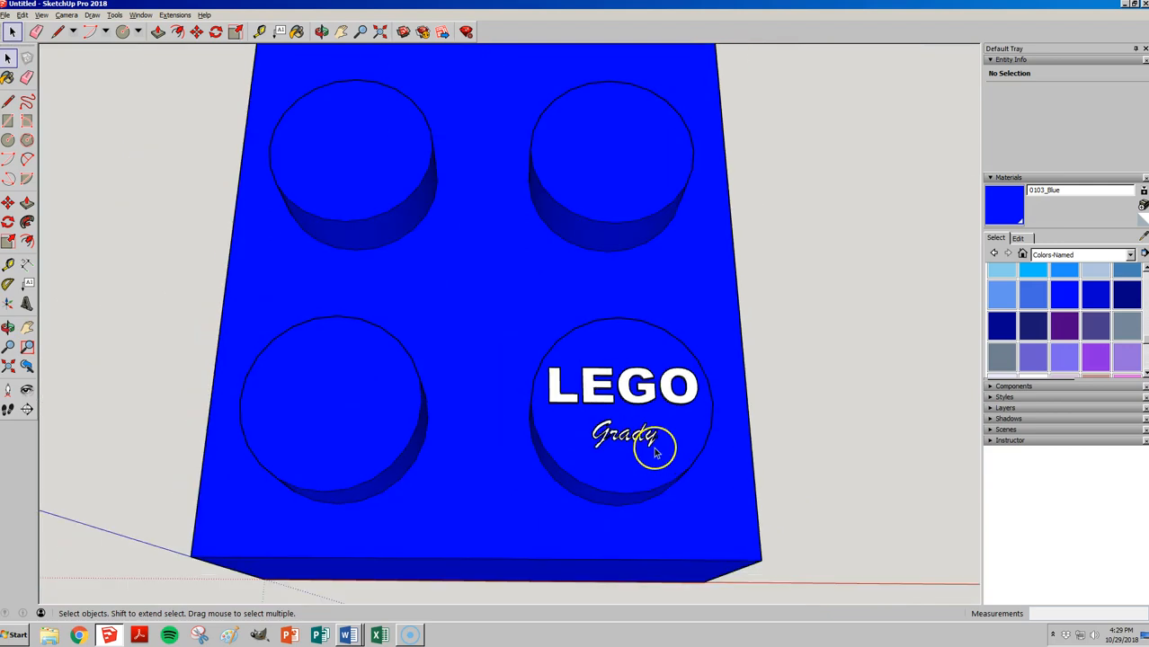
- Copy the LEGO and first-name texts together onto the neighbouring stud at the same end of the brick, using edge endpoints as references
{"action": "left_click", "coordinate": [645, 404]}
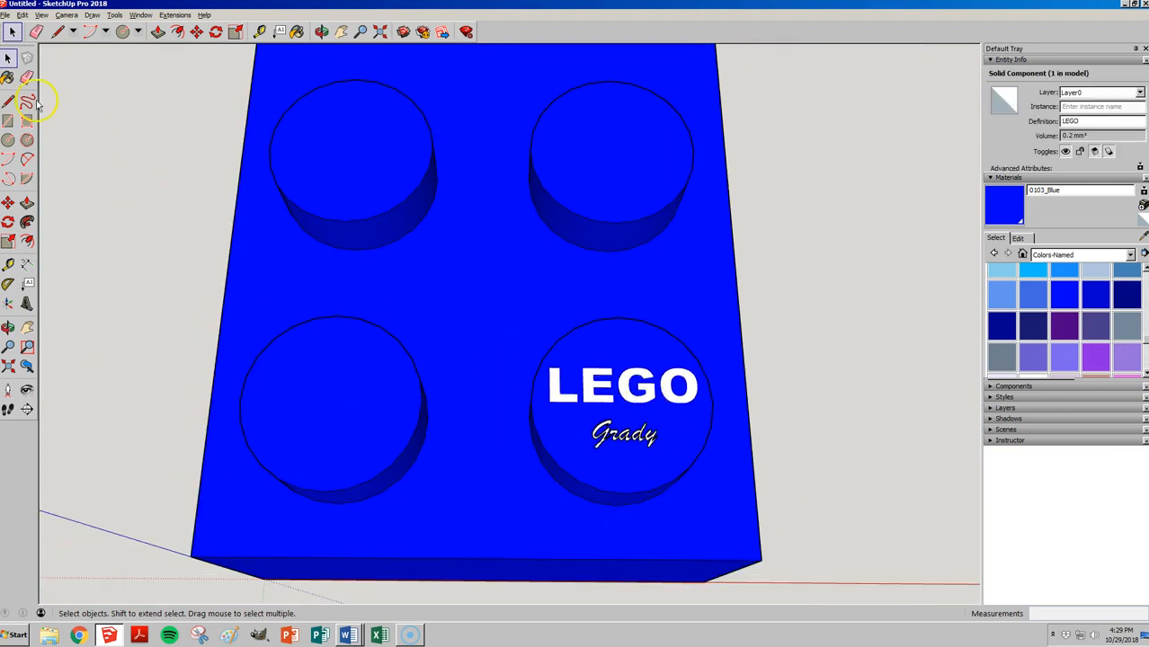
{"action": "middle_click_drag", "start_coordinate": [719, 426], "coordinate": [526, 287]}
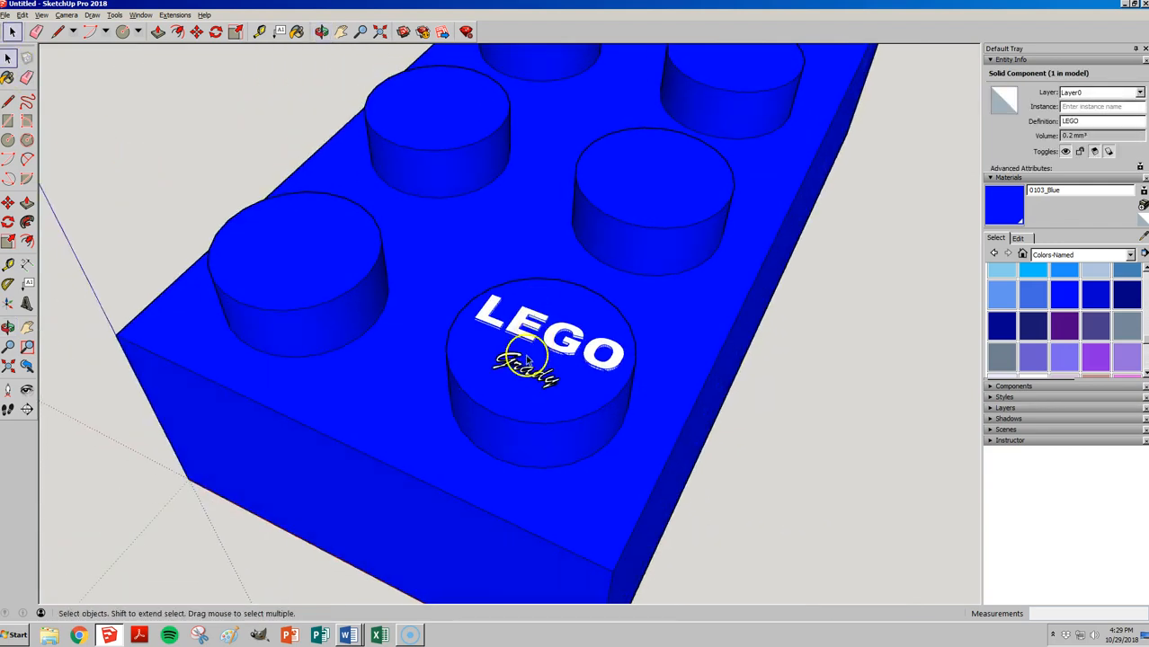
{"action": "scroll", "coordinate": [516, 360], "scroll_direction": "up", "scroll_amount": 5}
{"action": "scroll", "coordinate": [526, 355], "scroll_direction": "up", "scroll_amount": 5}
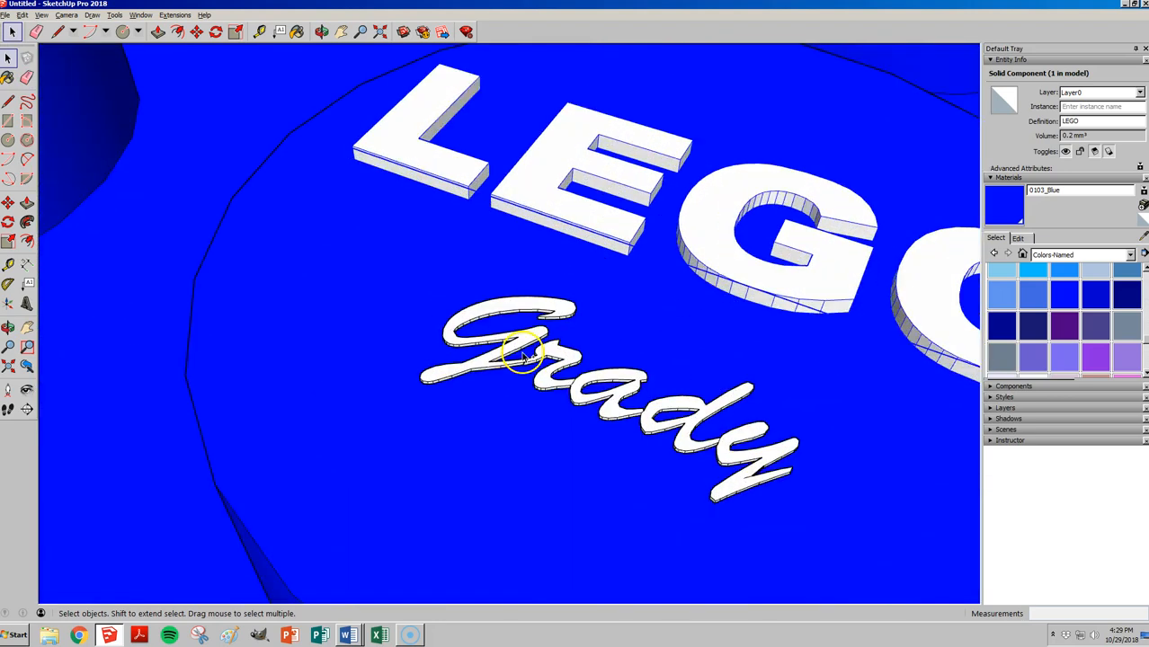
{"action": "left_click", "coordinate": [519, 335], "text": "shift"}
{"action": "scroll", "coordinate": [526, 358], "scroll_direction": "down", "scroll_amount": 10}
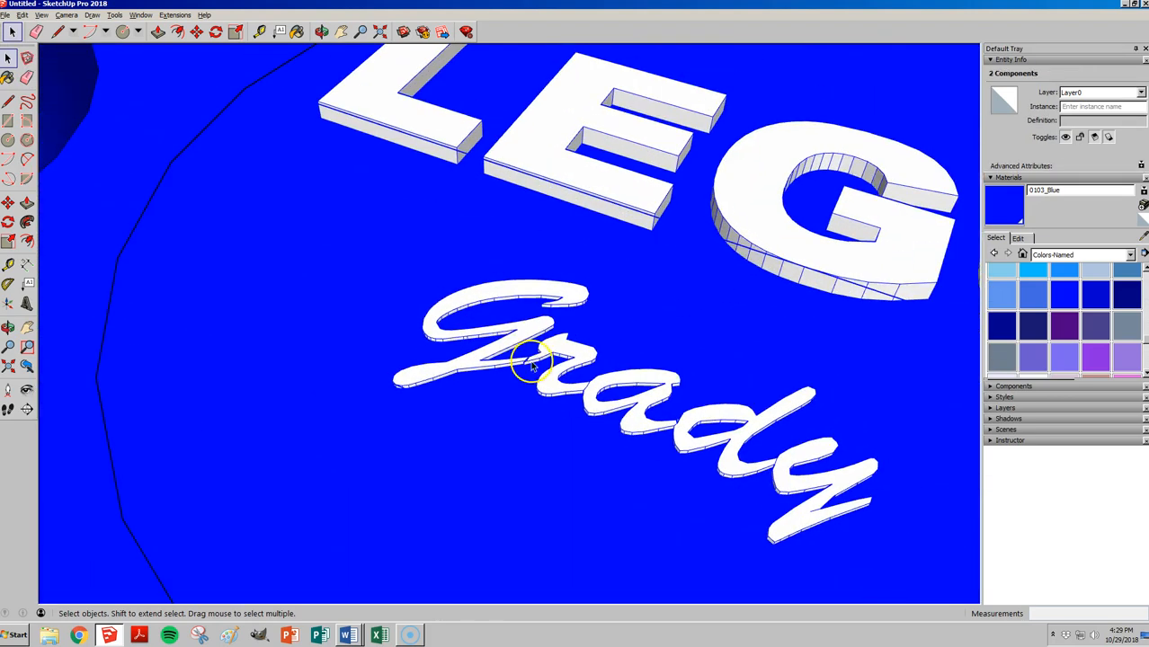
{"action": "scroll", "coordinate": [550, 361], "scroll_direction": "down", "scroll_amount": 5}
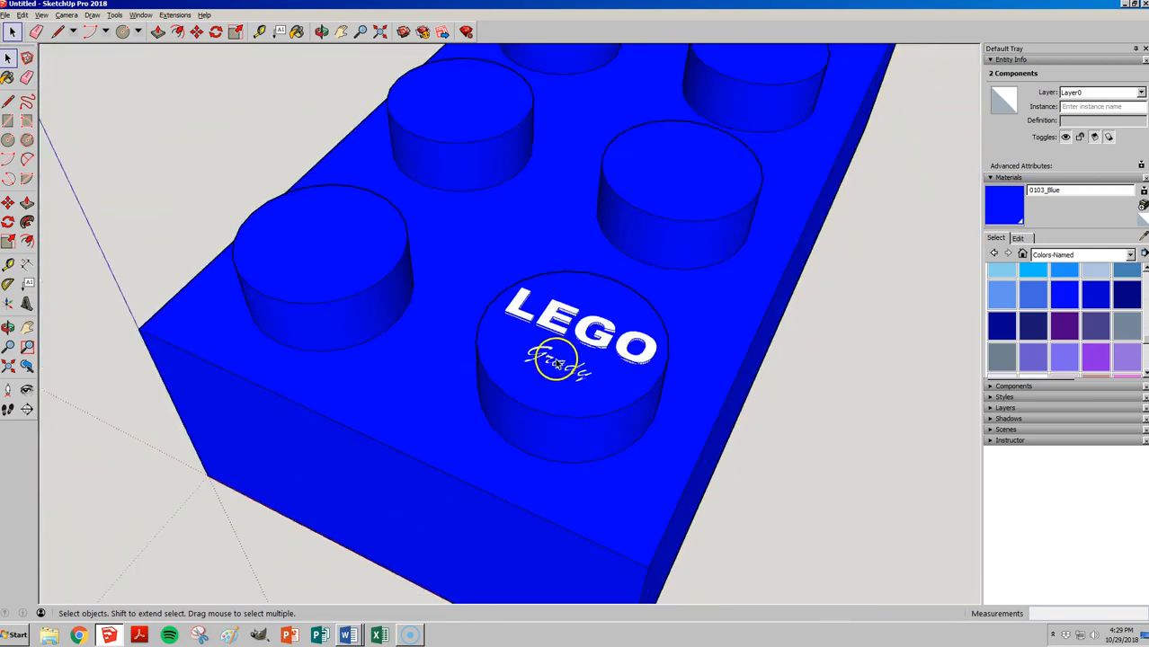
{"action": "key", "text": "m"}
{"action": "scroll", "coordinate": [529, 344], "scroll_direction": "up", "scroll_amount": 4}
{"action": "middle_click_drag", "start_coordinate": [508, 358], "coordinate": [654, 370]}
{"action": "scroll", "coordinate": [649, 355], "scroll_direction": "down", "scroll_amount": 3}
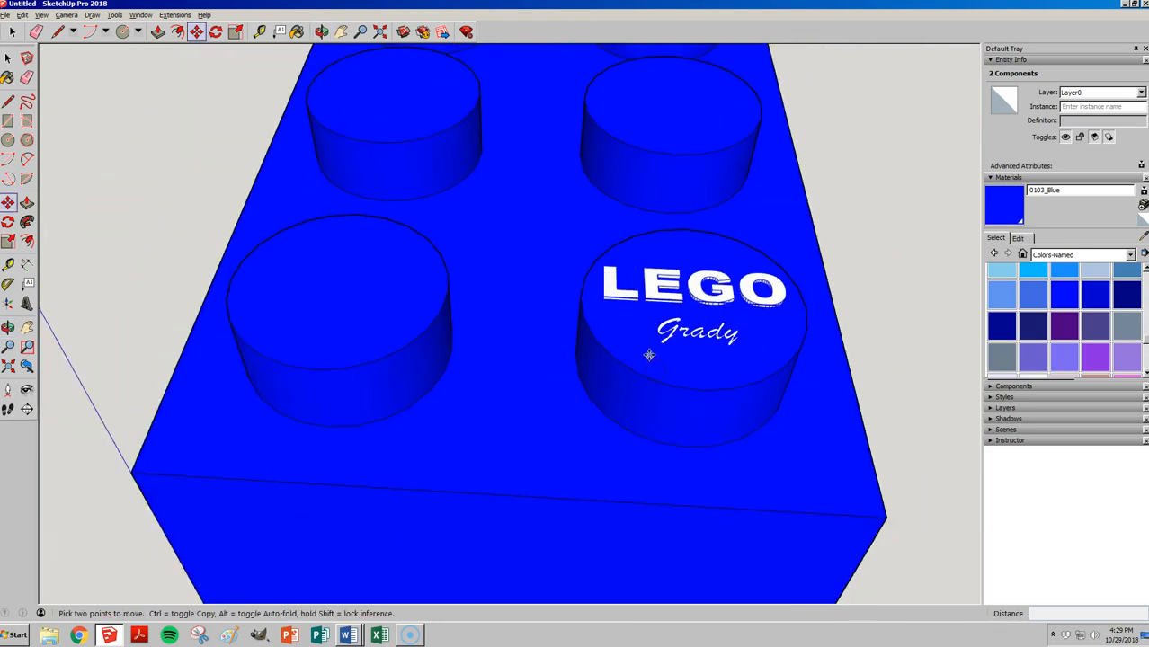
{"action": "scroll", "coordinate": [649, 356], "scroll_direction": "down", "scroll_amount": 1}
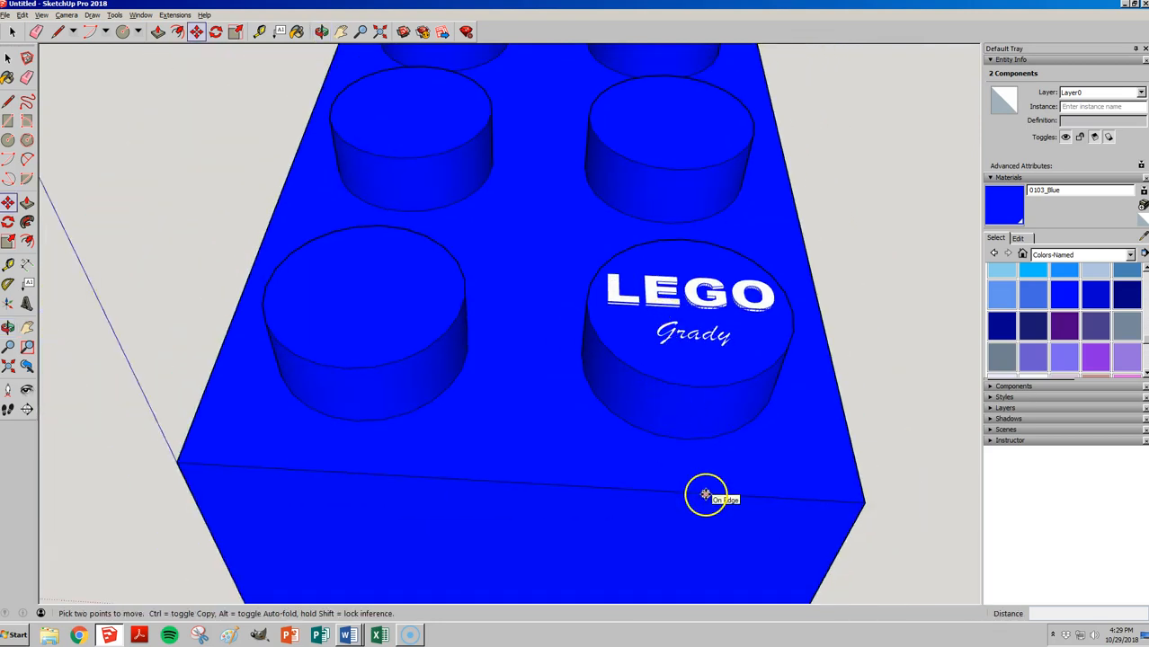
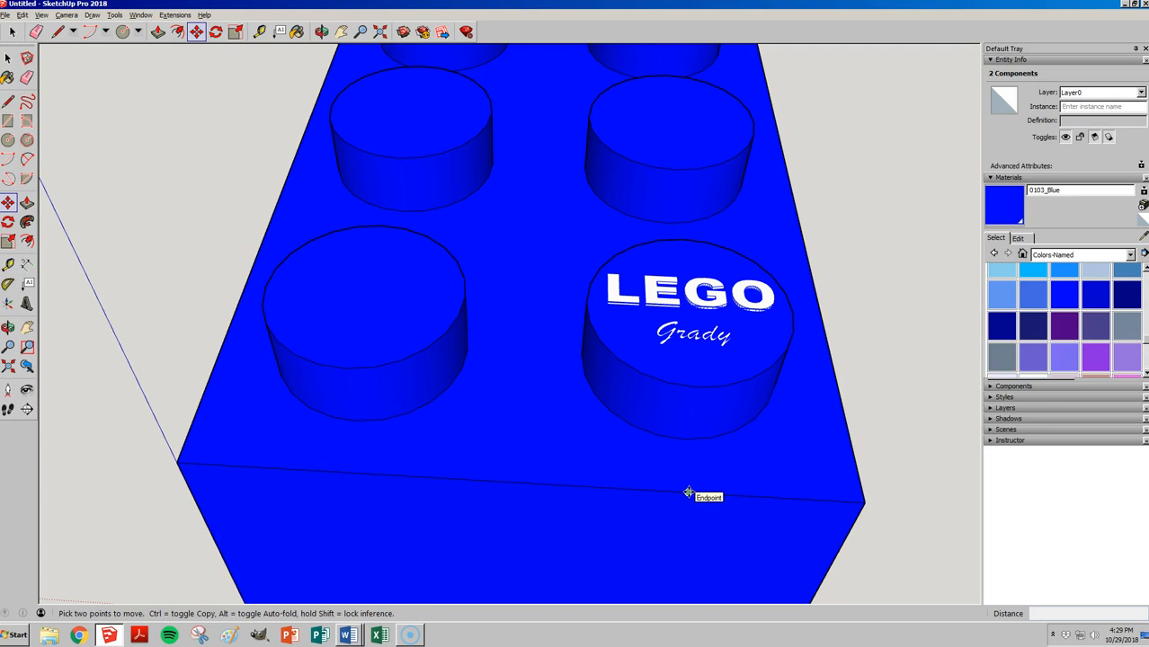
{"action": "left_click_drag", "start_coordinate": [688, 492], "coordinate": [341, 472]}
{"action": "key", "text": "ctrl"}
- Copy the four text components on the first pair of studs 8 mm along the brick onto the second pair
{"action": "middle_click_drag", "start_coordinate": [691, 364], "coordinate": [342, 236]}
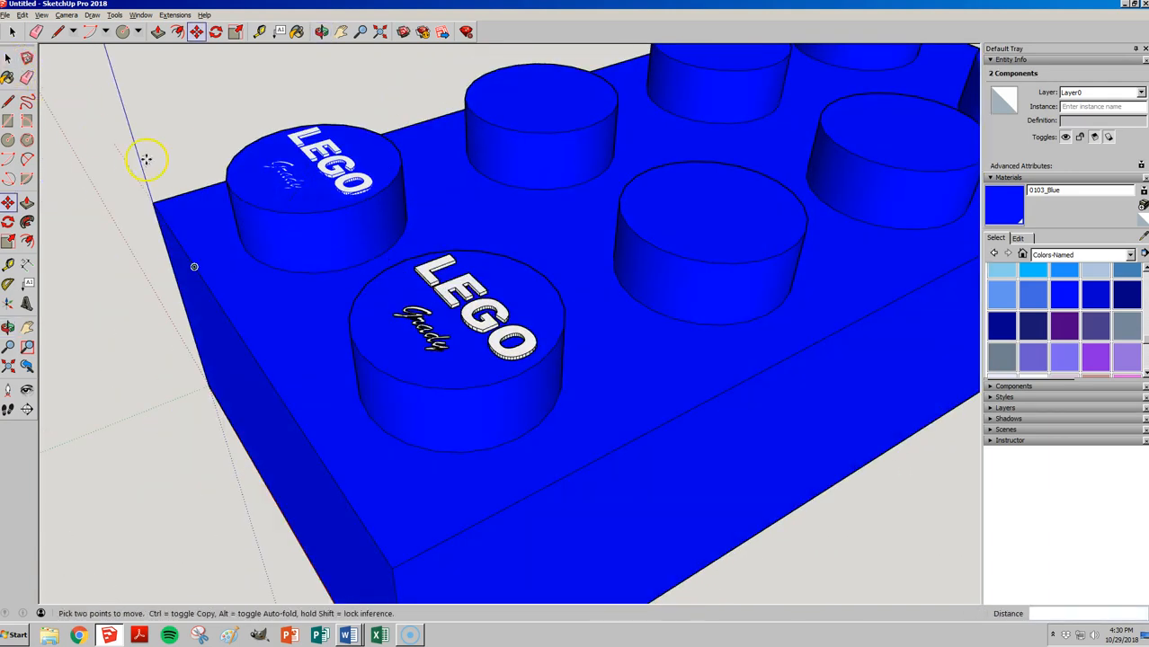
{"action": "key", "text": "space"}
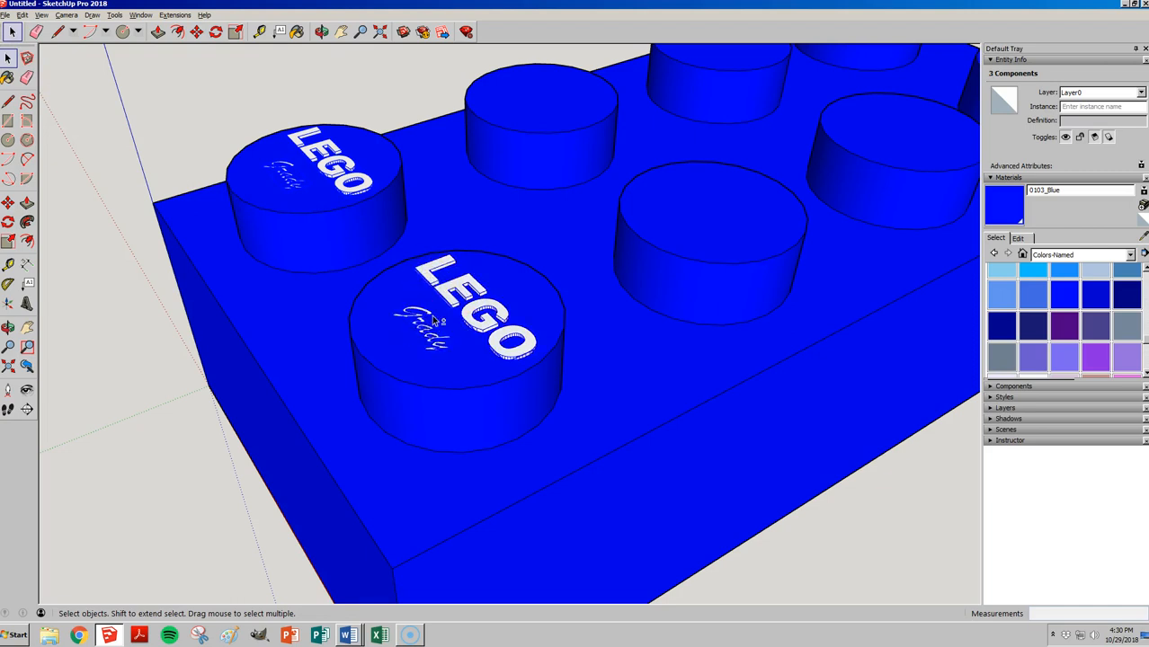
{"action": "scroll", "coordinate": [575, 310], "scroll_direction": "down", "scroll_amount": 6}
{"action": "scroll", "coordinate": [391, 315], "scroll_direction": "down", "scroll_amount": 1}
{"action": "scroll", "coordinate": [394, 359], "scroll_direction": "up", "scroll_amount": 5}
{"action": "key", "text": "m"}
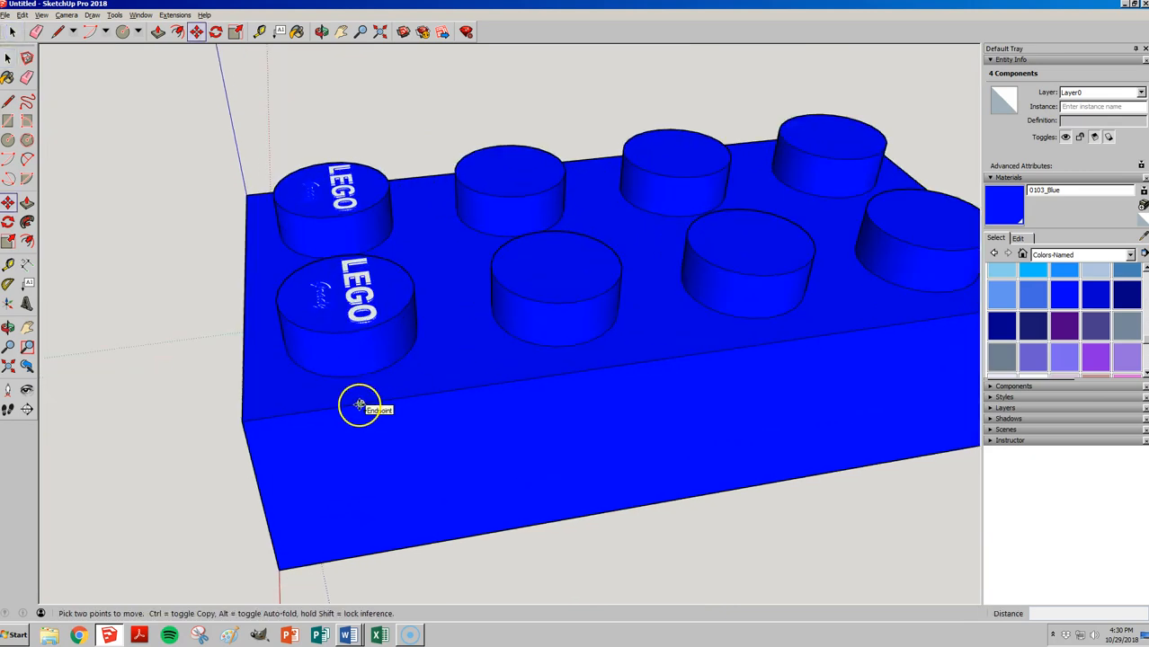
{"action": "left_click", "coordinate": [361, 404]}
{"action": "key", "text": "ctrl"}
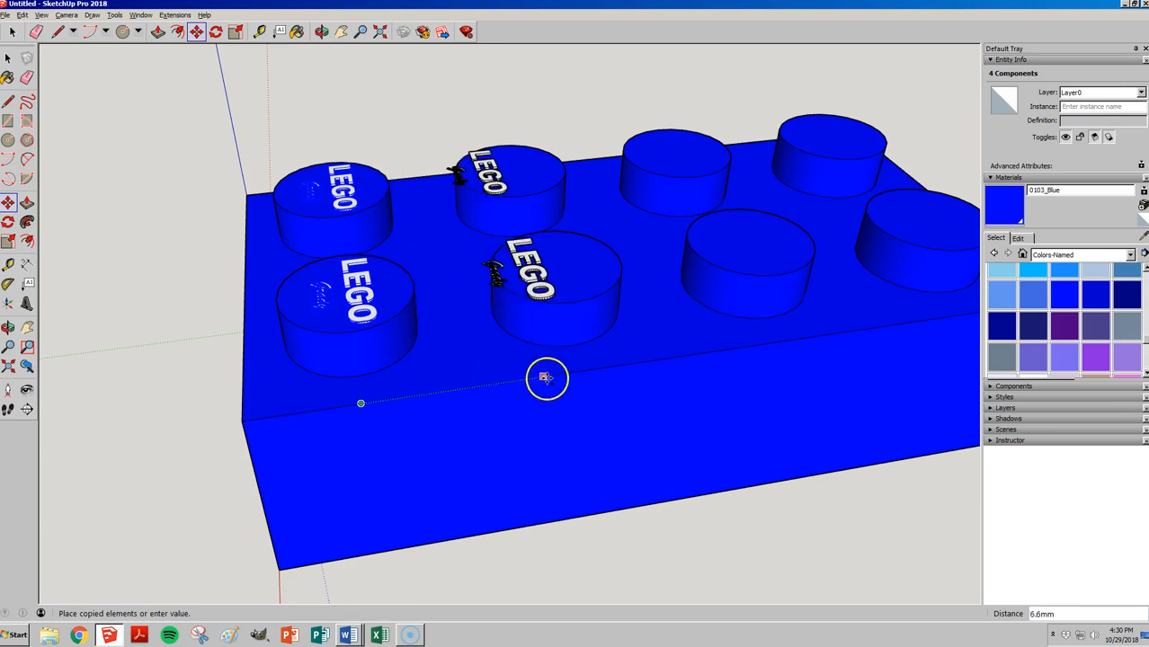
{"action": "key", "text": "Escape"}
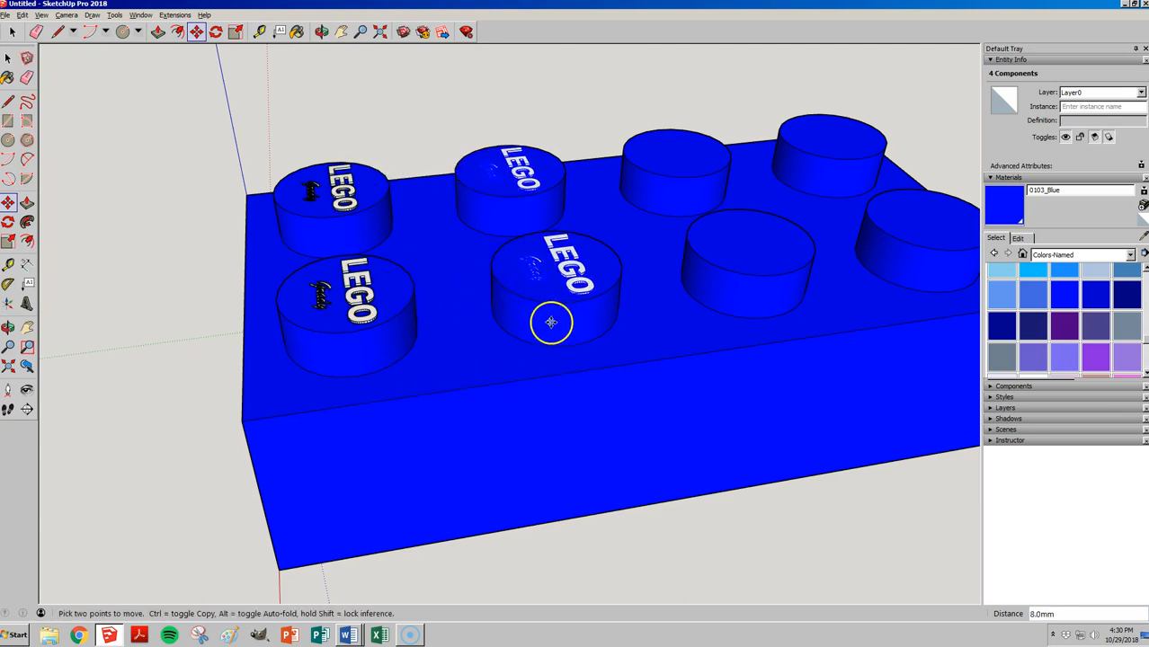
- Copy all eight text components on the first four studs 16 mm along the brick onto the remaining four studs
{"action": "key", "text": "space"}
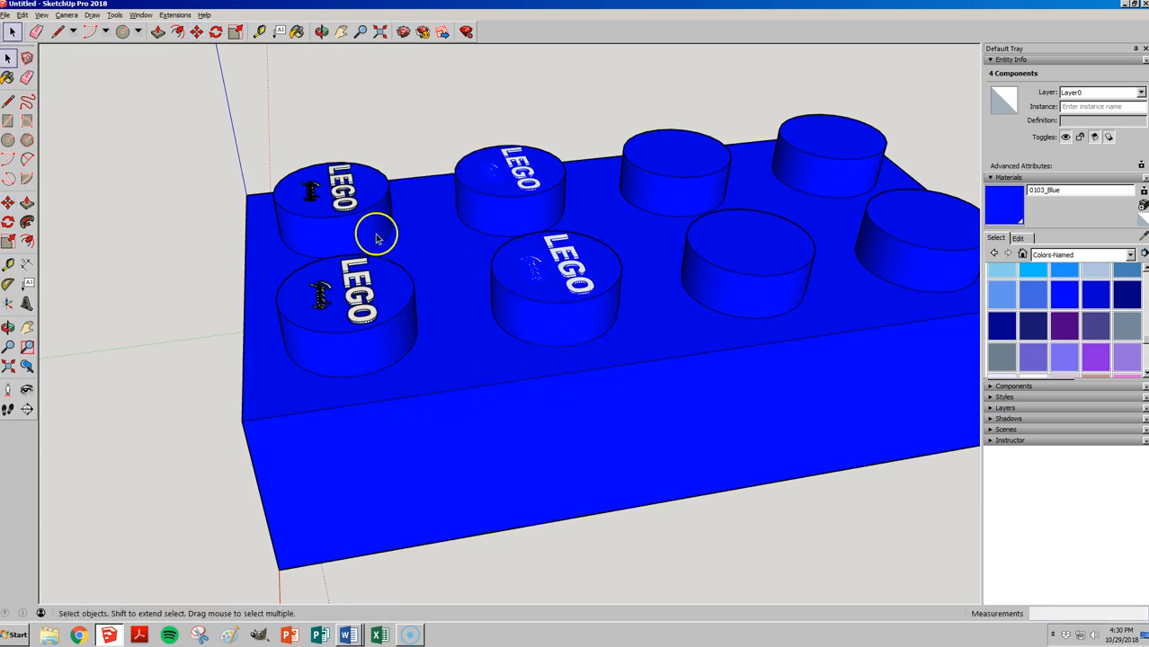
{"action": "left_click", "coordinate": [353, 202], "text": "shift"}
{"action": "left_click", "coordinate": [320, 285], "text": "shift"}
{"action": "left_click", "coordinate": [350, 278], "text": "shift"}
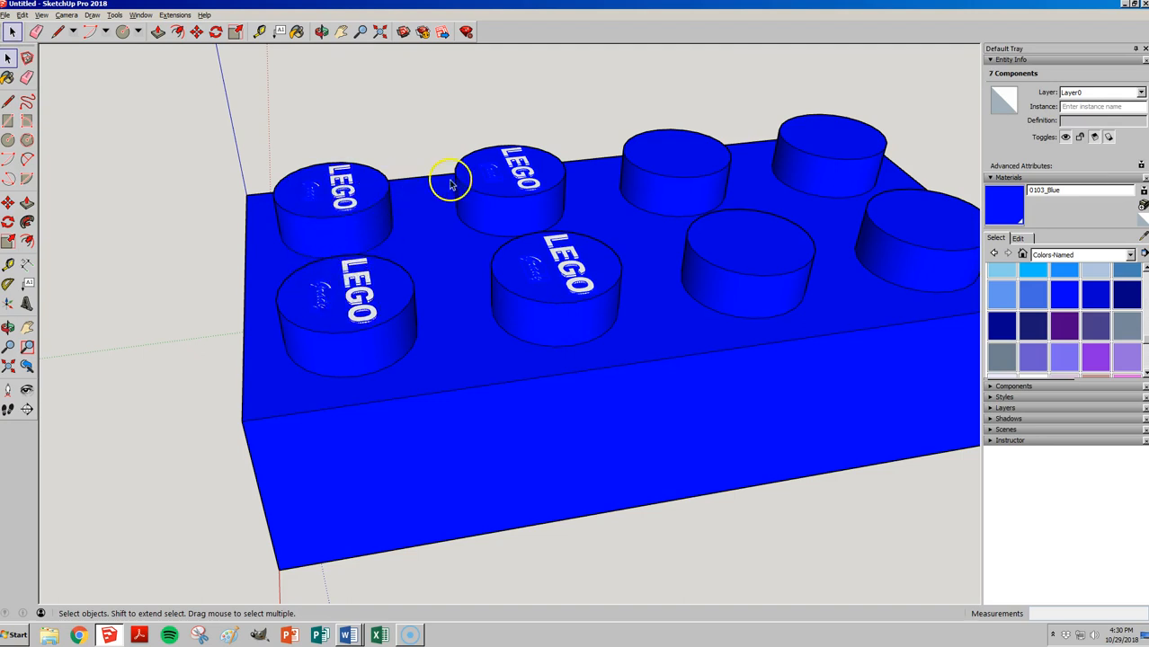
{"action": "left_click", "coordinate": [349, 316], "text": "shift"}
{"action": "key", "text": "m"}
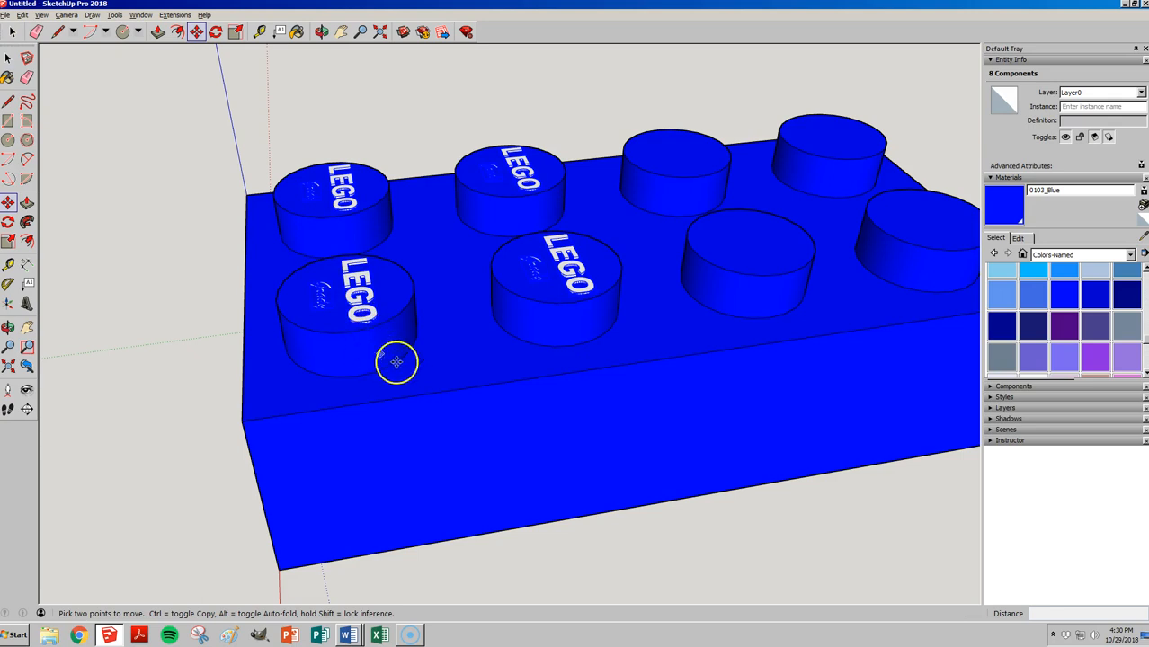
{"action": "left_click", "coordinate": [360, 403]}
{"action": "key", "text": "ctrl"}
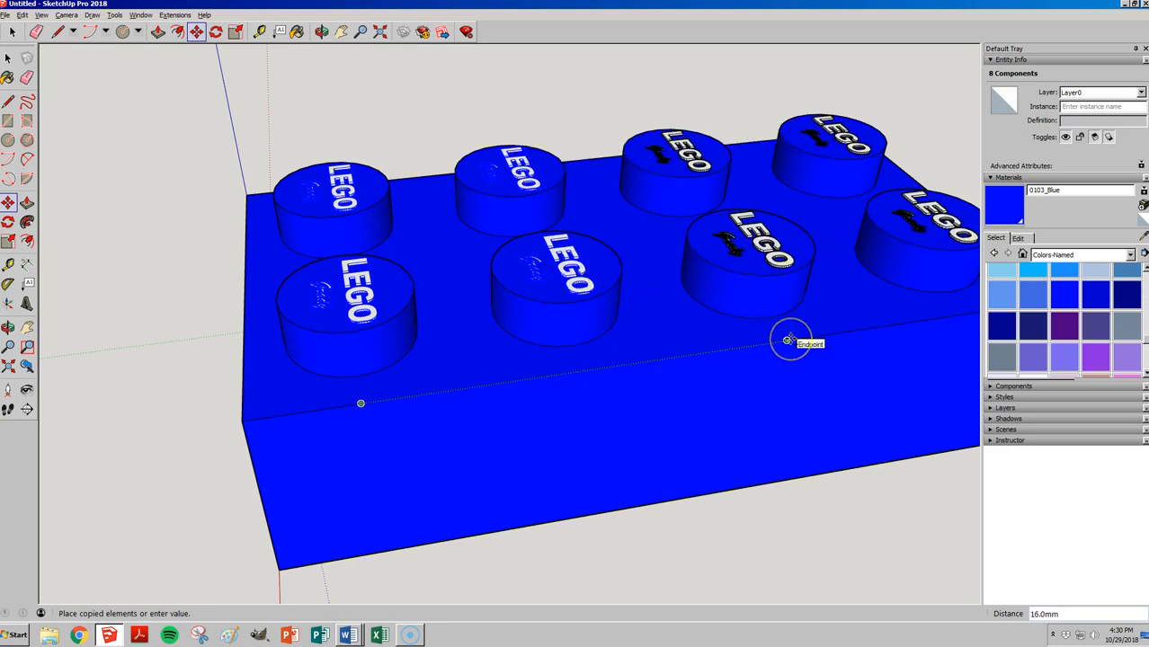
{"action": "left_click", "coordinate": [787, 339]}
{"action": "scroll", "coordinate": [545, 322], "scroll_direction": "down", "scroll_amount": 5}
{"action": "key", "text": "space"}
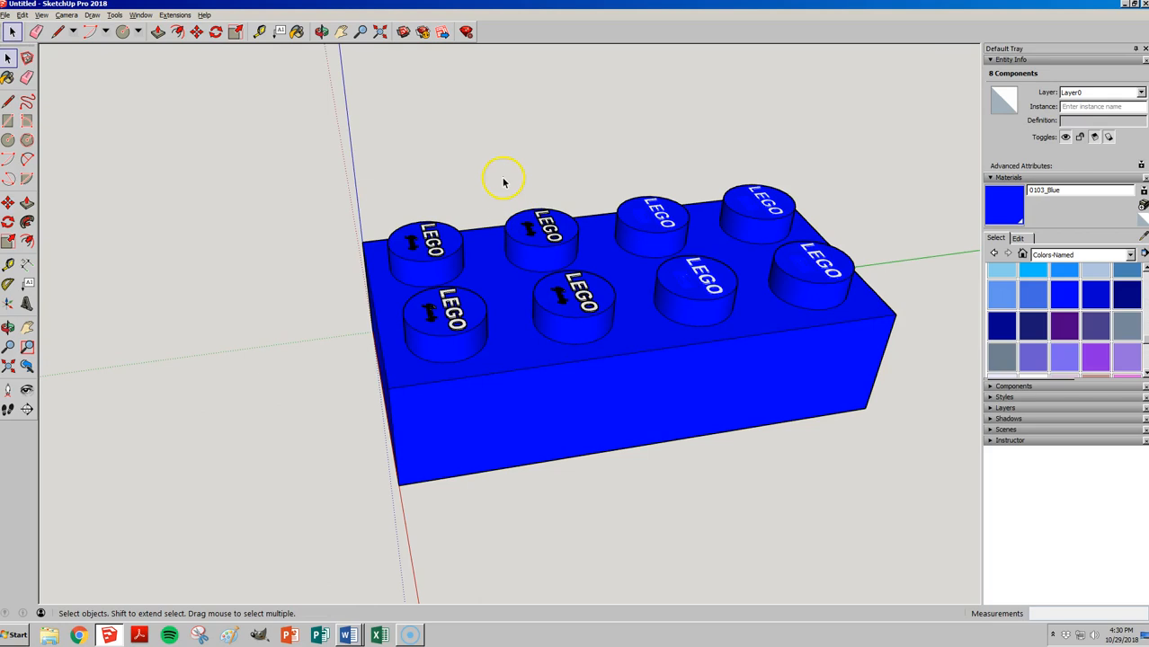
- Paint the entire brick, including all the stud texts, with the 0103_Blue material
{"action": "middle_click_drag", "start_coordinate": [468, 178], "coordinate": [616, 239]}
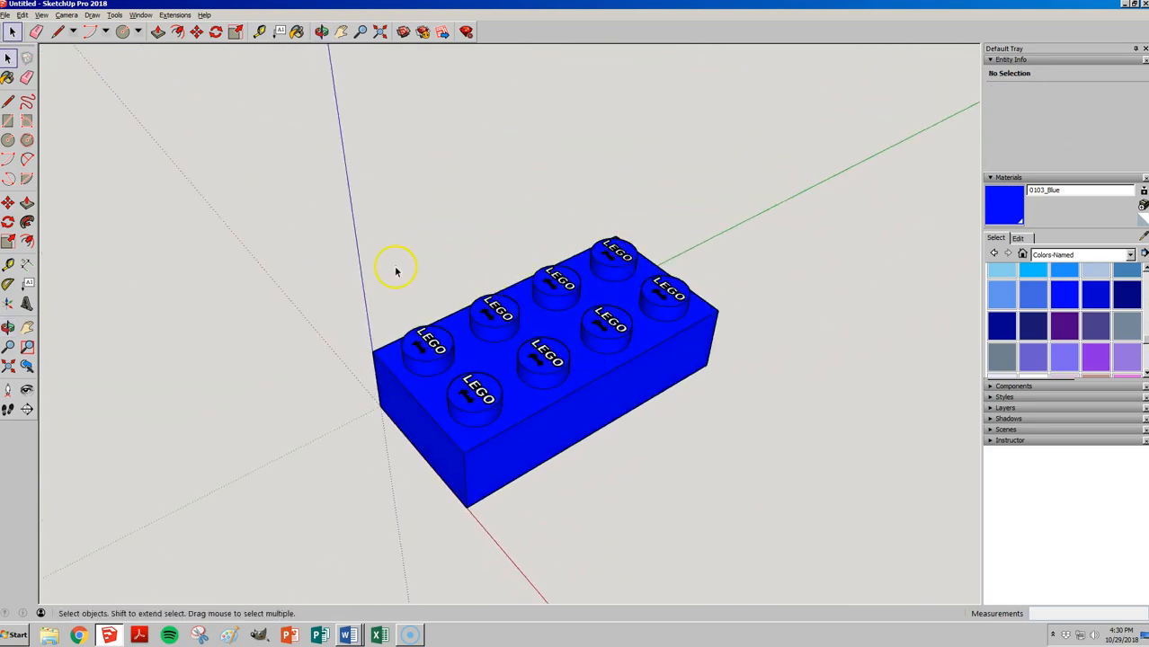
{"action": "left_click_drag", "start_coordinate": [303, 178], "coordinate": [810, 533]}
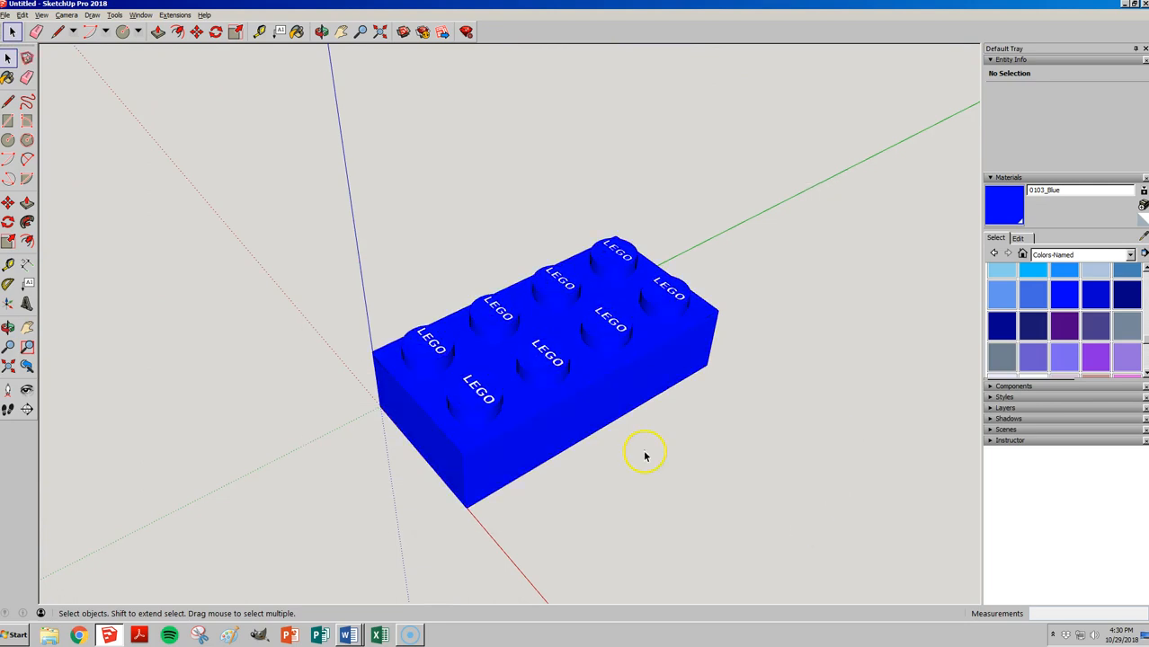
{"action": "left_click_drag", "start_coordinate": [220, 168], "coordinate": [918, 543]}
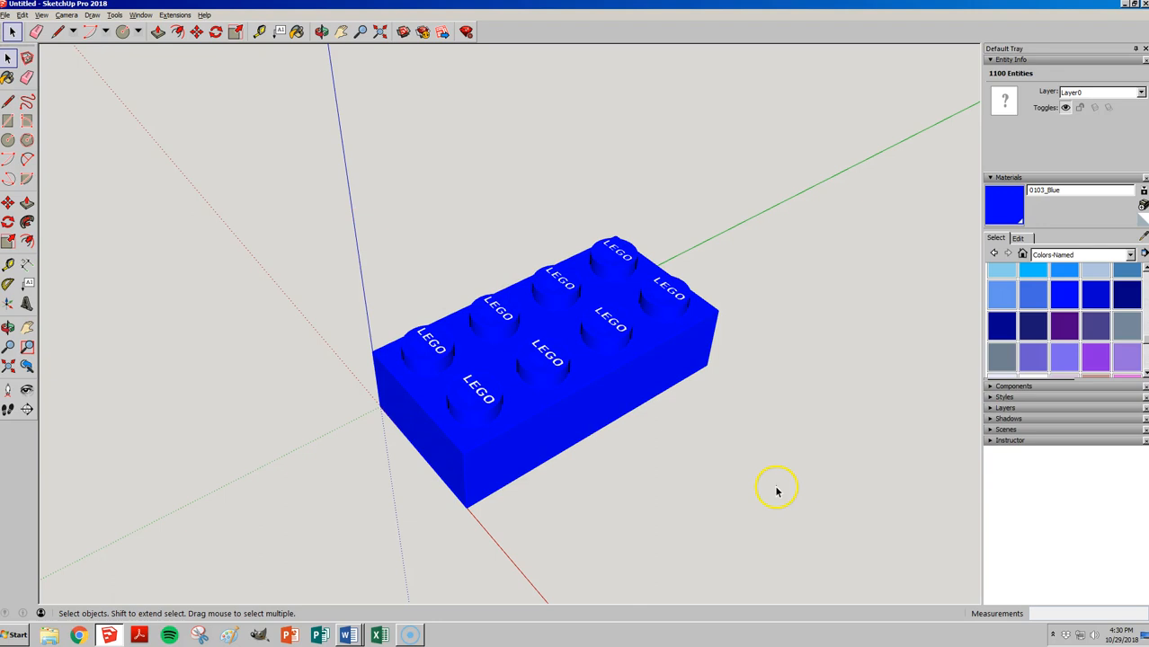
{"action": "key", "text": "b"}
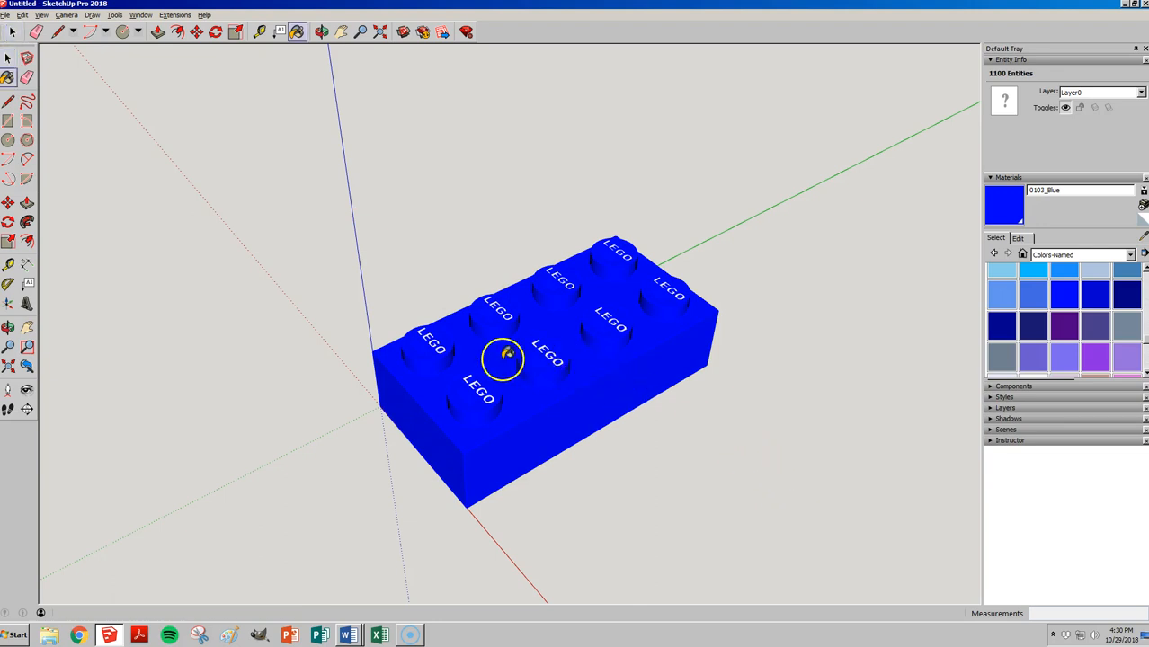
{"action": "left_click", "coordinate": [625, 324]}
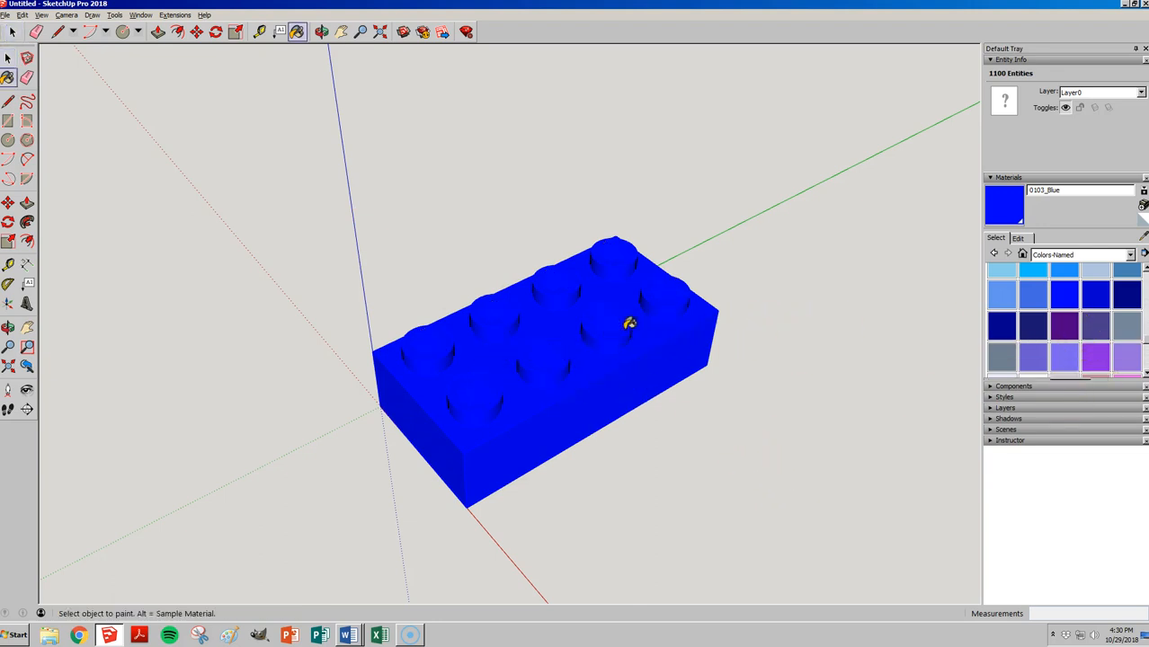
{"action": "scroll", "coordinate": [611, 351], "scroll_direction": "down", "scroll_amount": 2}
{"action": "key", "text": "space"}
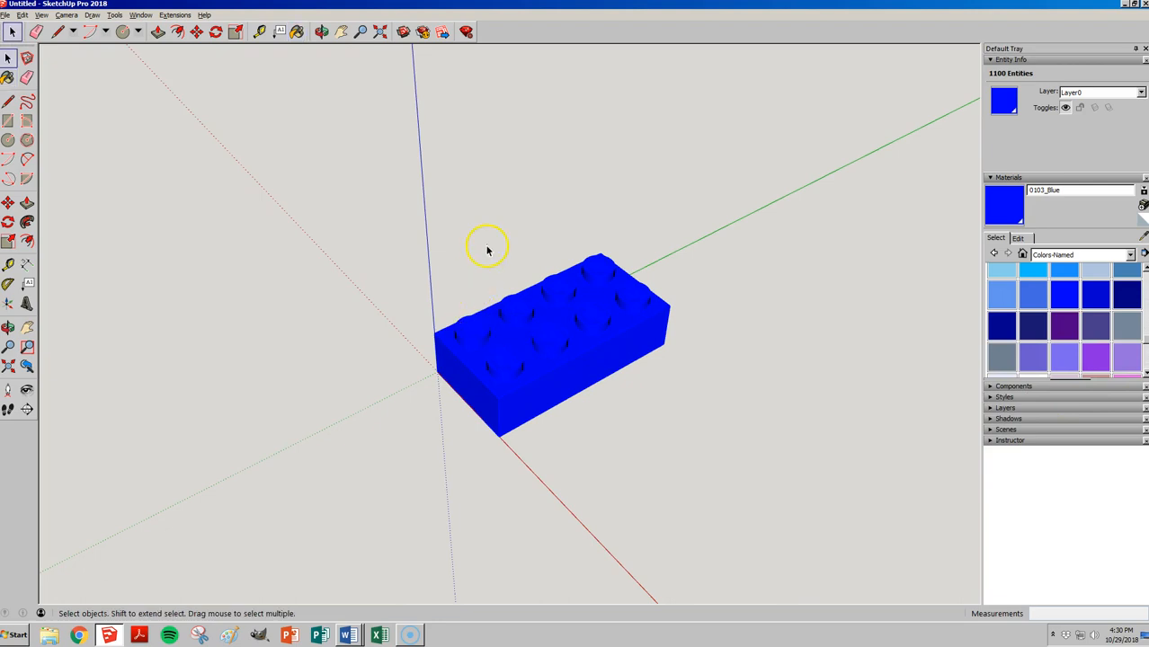
{"action": "left_click", "coordinate": [487, 460]}
{"action": "scroll", "coordinate": [490, 461], "scroll_direction": "up", "scroll_amount": 3}
{"action": "scroll", "coordinate": [962, 247], "scroll_direction": "down", "scroll_amount": 1}
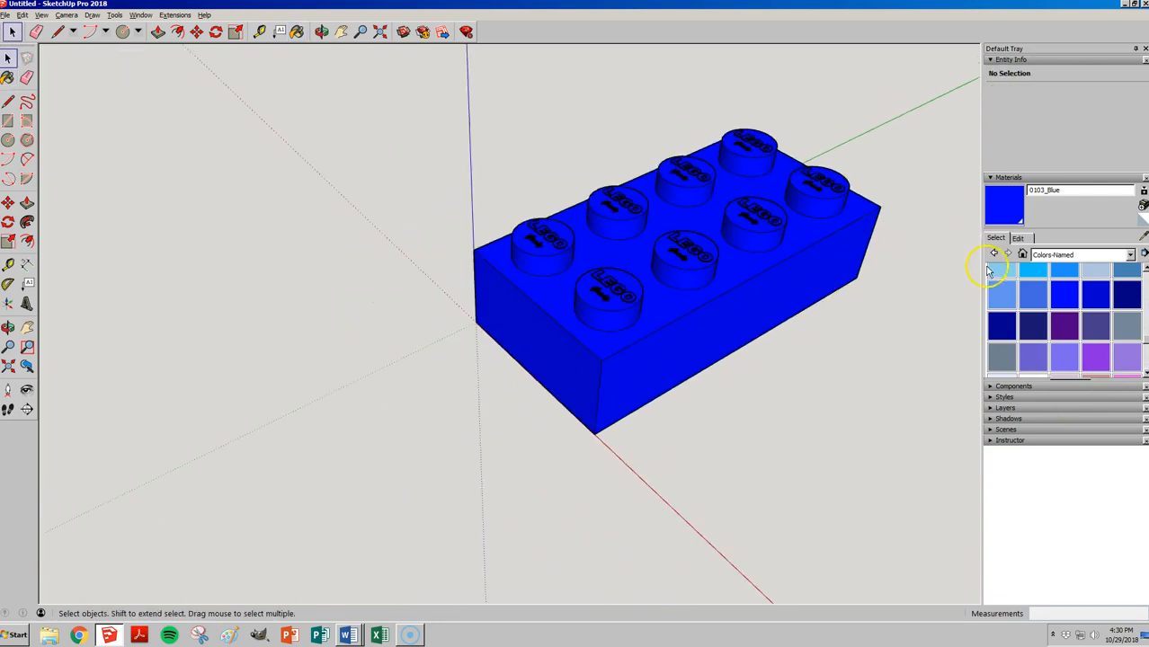
- Make the whole brick with its texts into a component named "Lego 2x4 Block"
{"action": "scroll", "coordinate": [892, 211], "scroll_direction": "up", "scroll_amount": 4}
{"action": "scroll", "coordinate": [776, 332], "scroll_direction": "down", "scroll_amount": 2}
{"action": "middle_click_drag", "start_coordinate": [796, 351], "coordinate": [846, 284]}
{"action": "triple_click", "coordinate": [670, 311]}
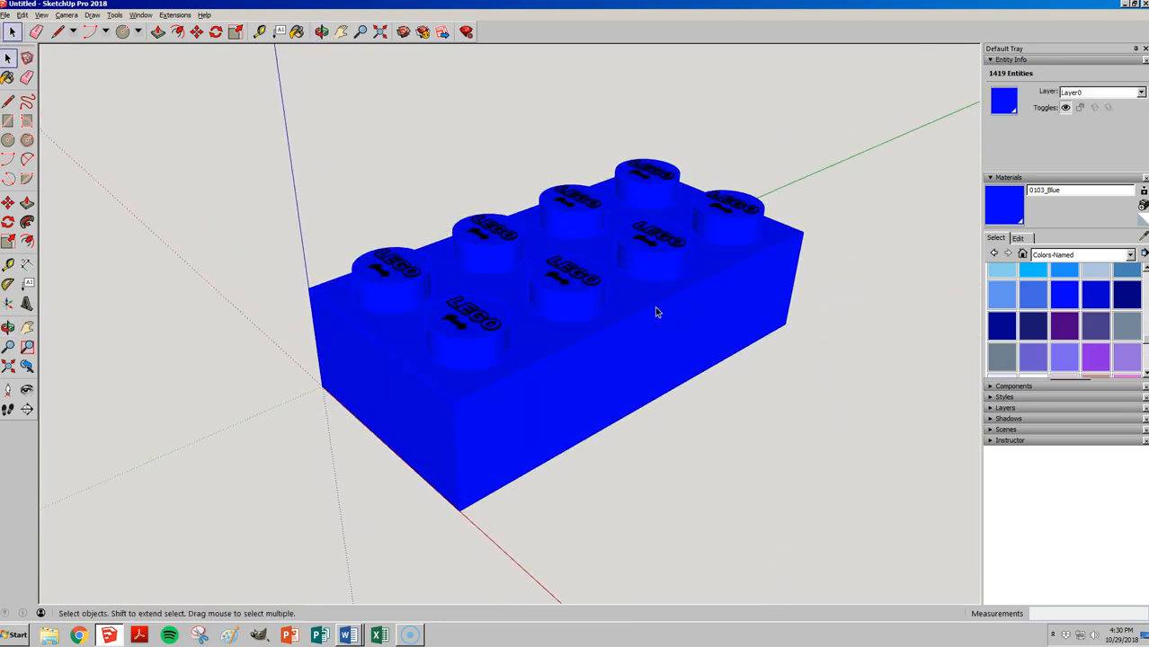
{"action": "left_click_drag", "start_coordinate": [225, 72], "coordinate": [861, 551]}
{"action": "right_click", "coordinate": [583, 333]}
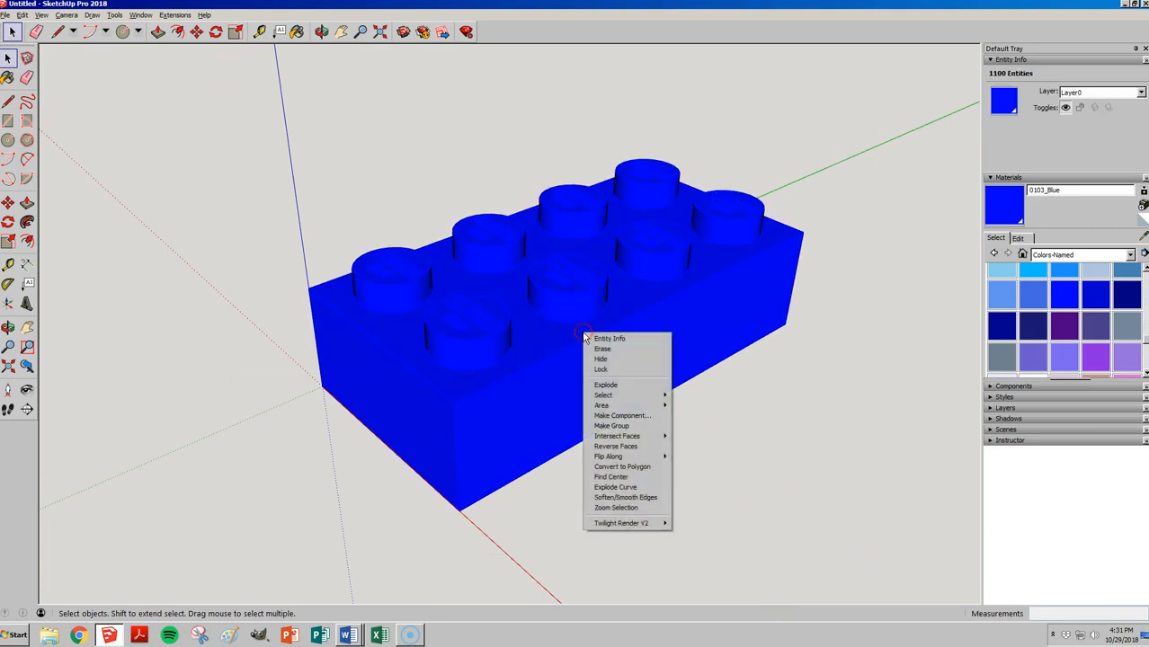
{"action": "left_click", "coordinate": [627, 415]}
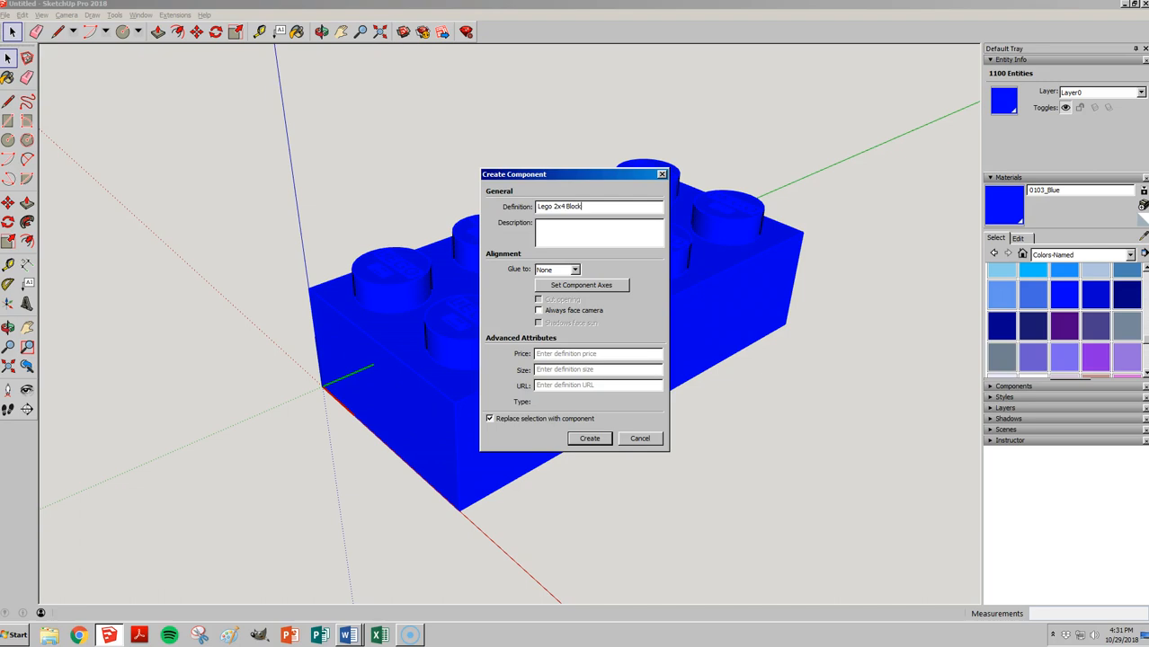
{"action": "left_click", "coordinate": [589, 441]}
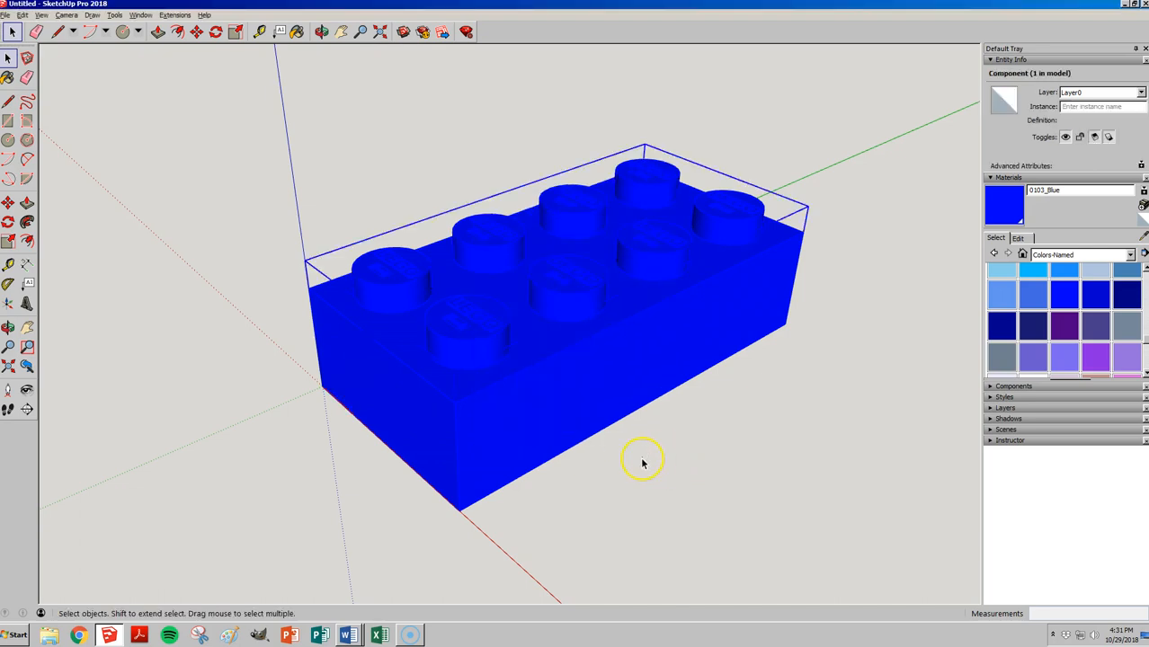
{"action": "left_click", "coordinate": [643, 461]}
{"action": "middle_click_drag", "start_coordinate": [644, 461], "coordinate": [670, 441]}
{"action": "scroll", "coordinate": [836, 295], "scroll_direction": "down", "scroll_amount": 2}
{"action": "scroll", "coordinate": [813, 303], "scroll_direction": "up", "scroll_amount": 3}
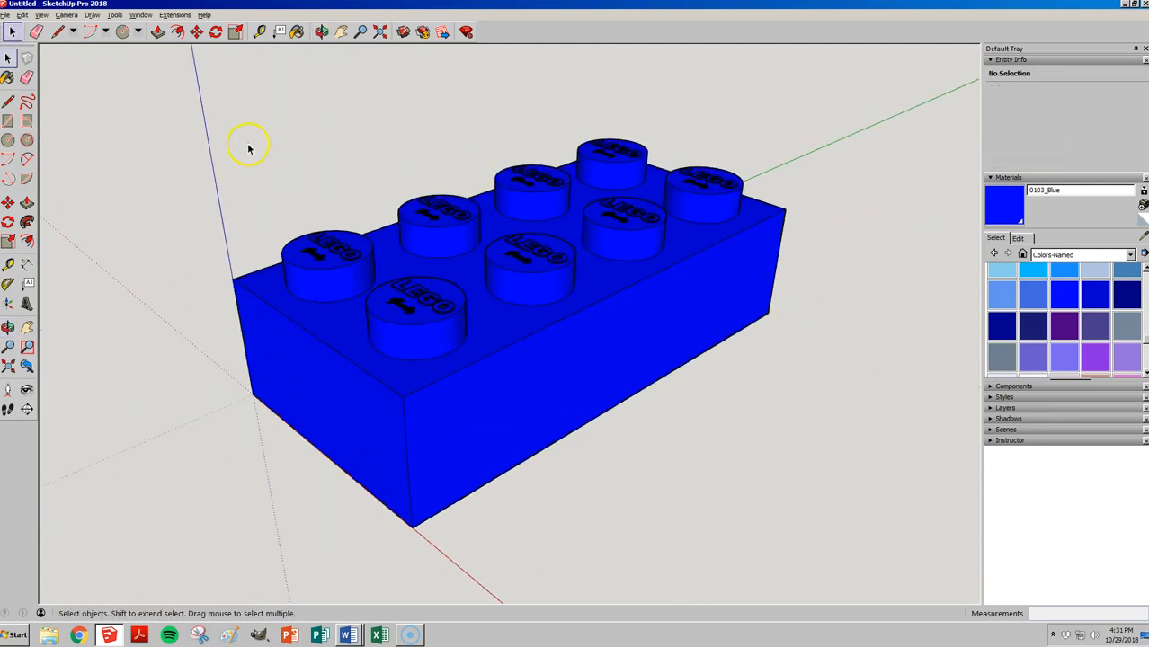
- Turn on the X-ray face style and examine the brick's interior
{"action": "left_click", "coordinate": [41, 16]}
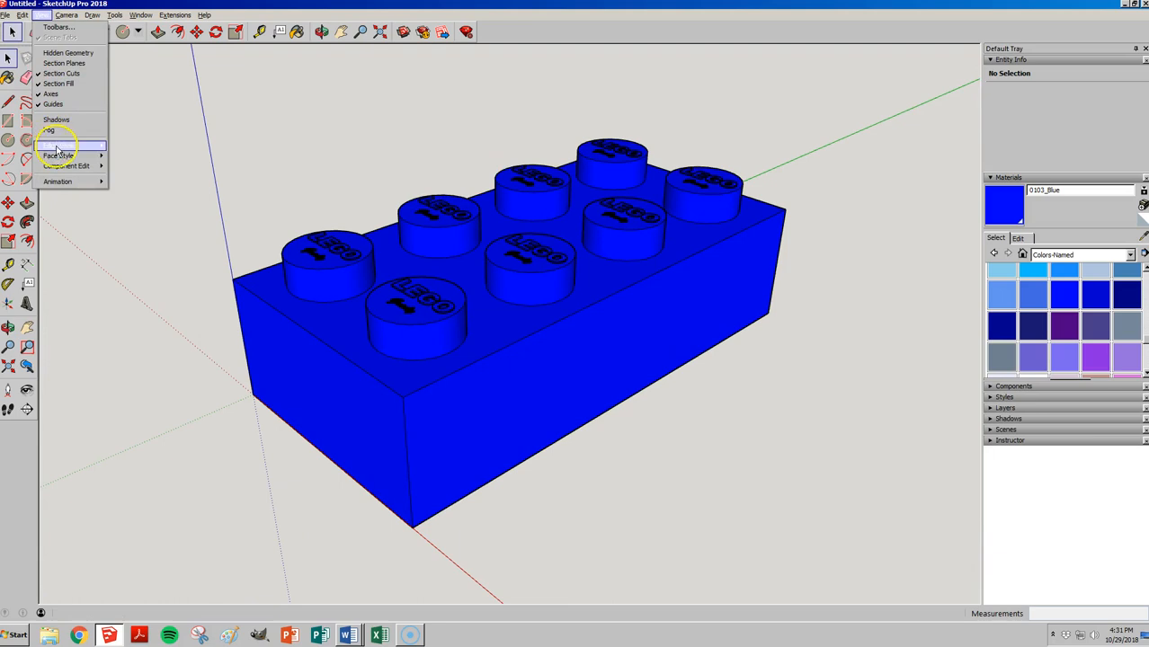
{"action": "mouse_move", "coordinate": [67, 158]}
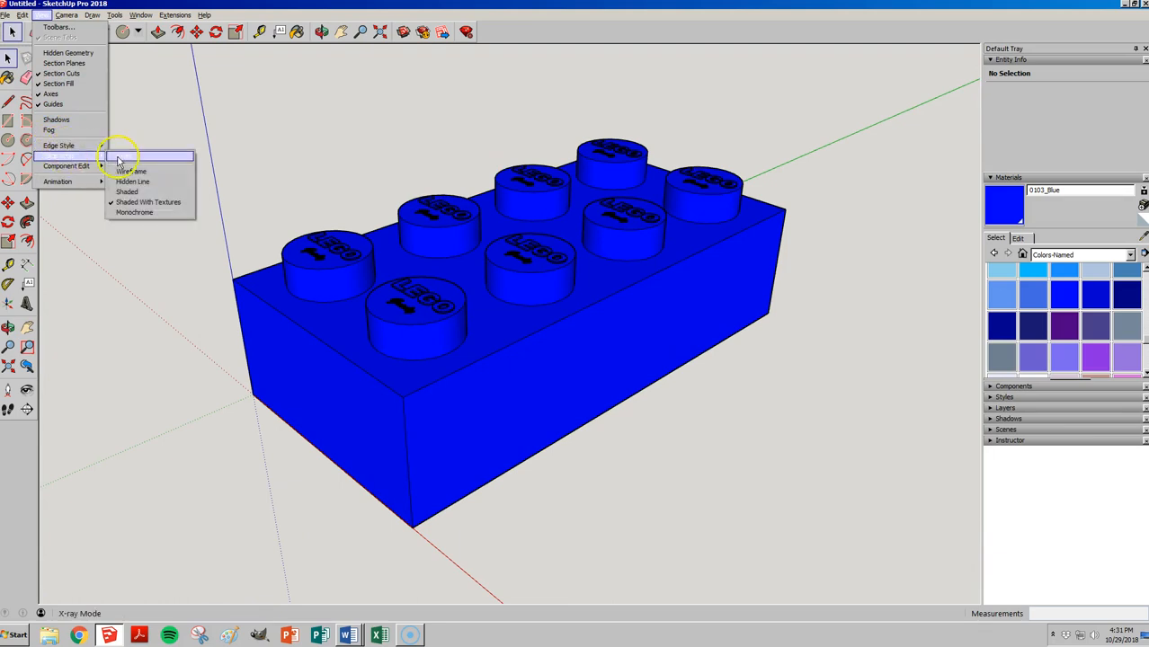
{"action": "left_click", "coordinate": [118, 156]}
{"action": "middle_click_drag", "start_coordinate": [526, 205], "coordinate": [698, 457]}
{"action": "middle_click_drag", "start_coordinate": [710, 317], "coordinate": [636, 380]}
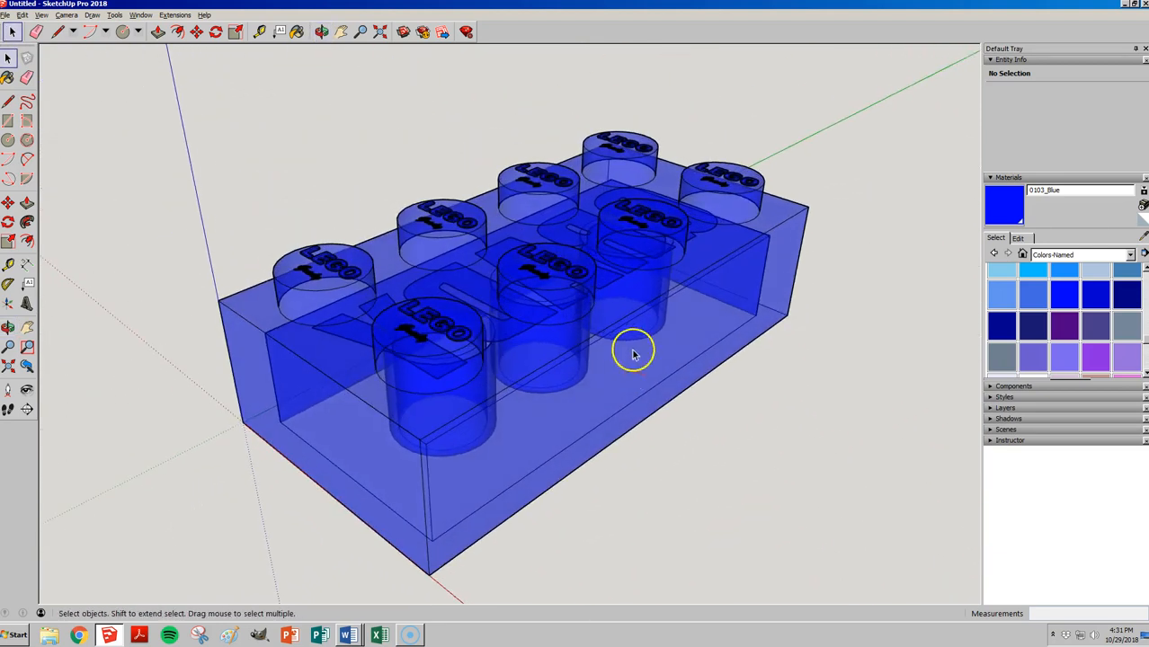
{"action": "scroll", "coordinate": [587, 359], "scroll_direction": "down", "scroll_amount": 2}
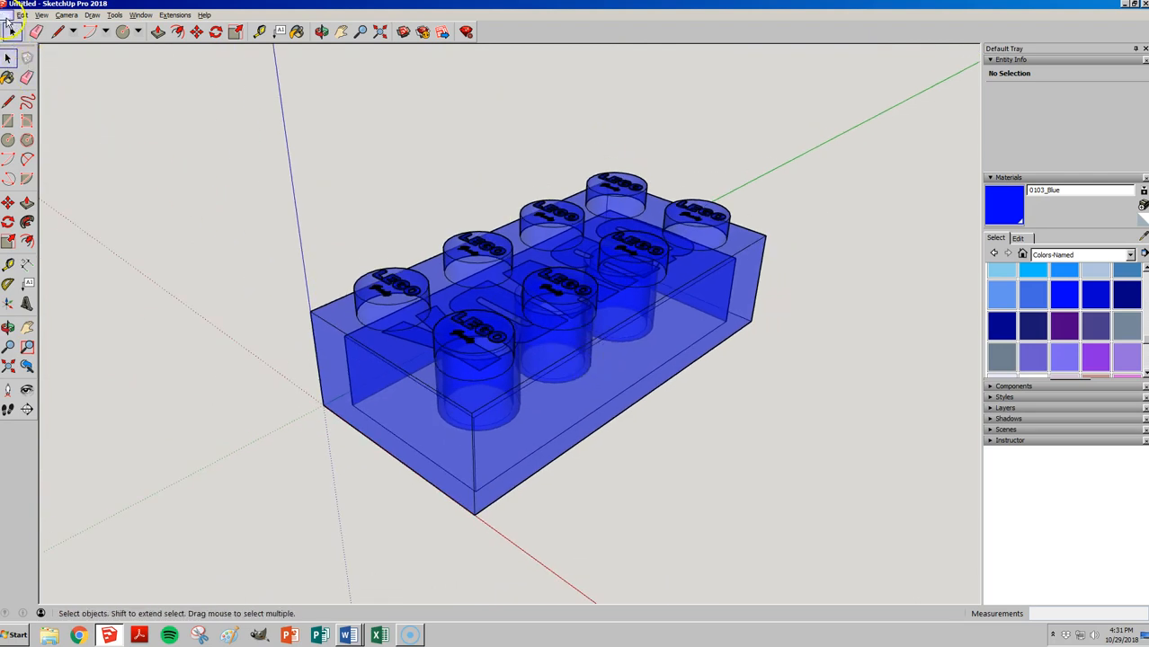
{"action": "left_click", "coordinate": [10, 18]}
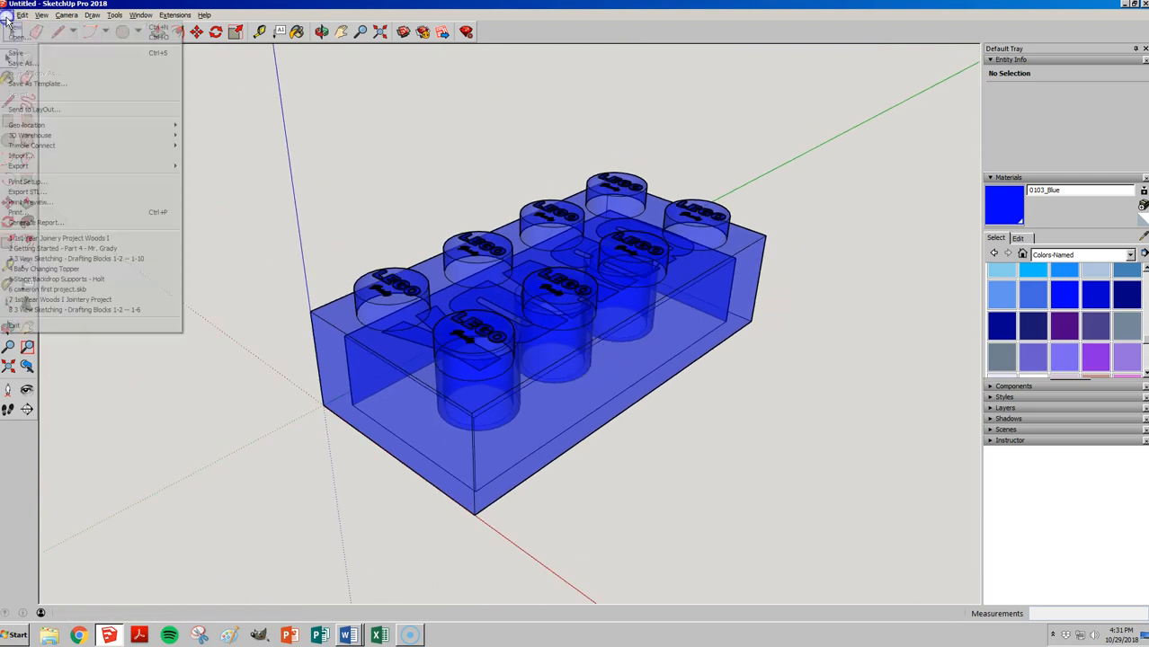
{"action": "left_click", "coordinate": [22, 67]}
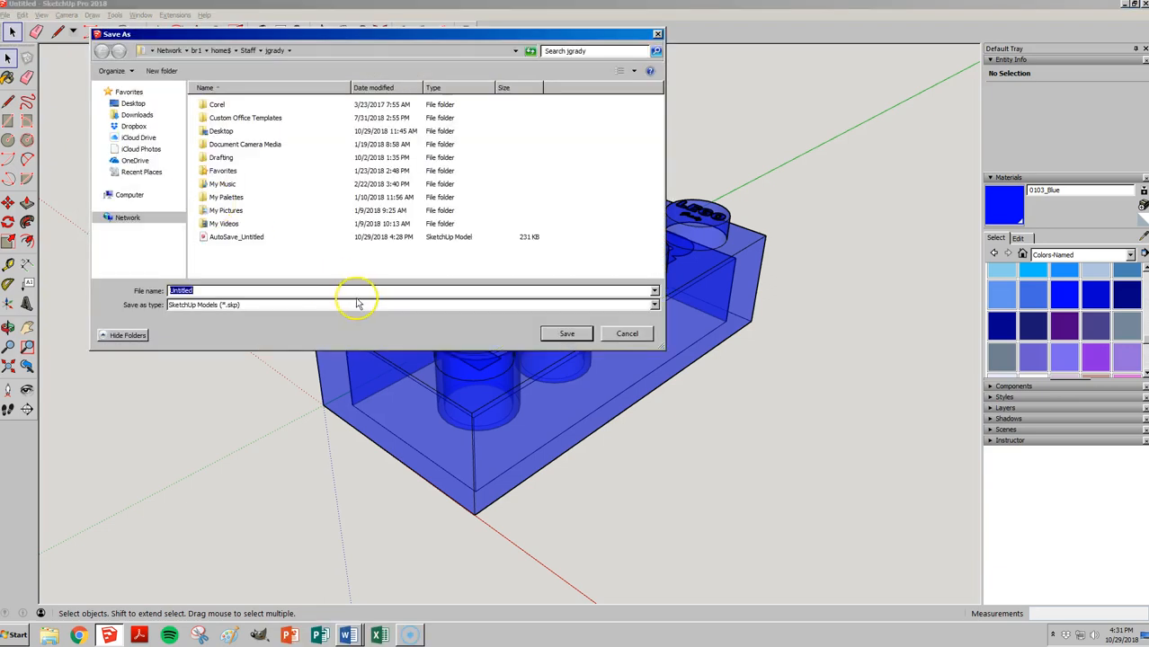
{"action": "type", "text": "Lego 2x4 - Grady"}
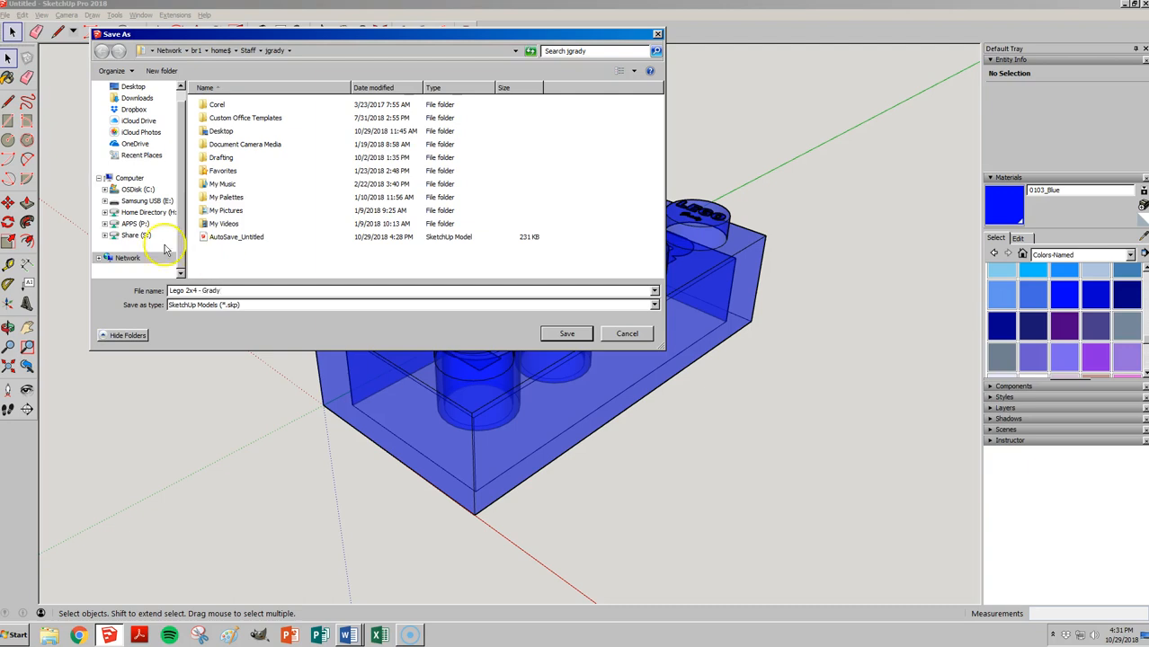
{"action": "left_click", "coordinate": [133, 87]}
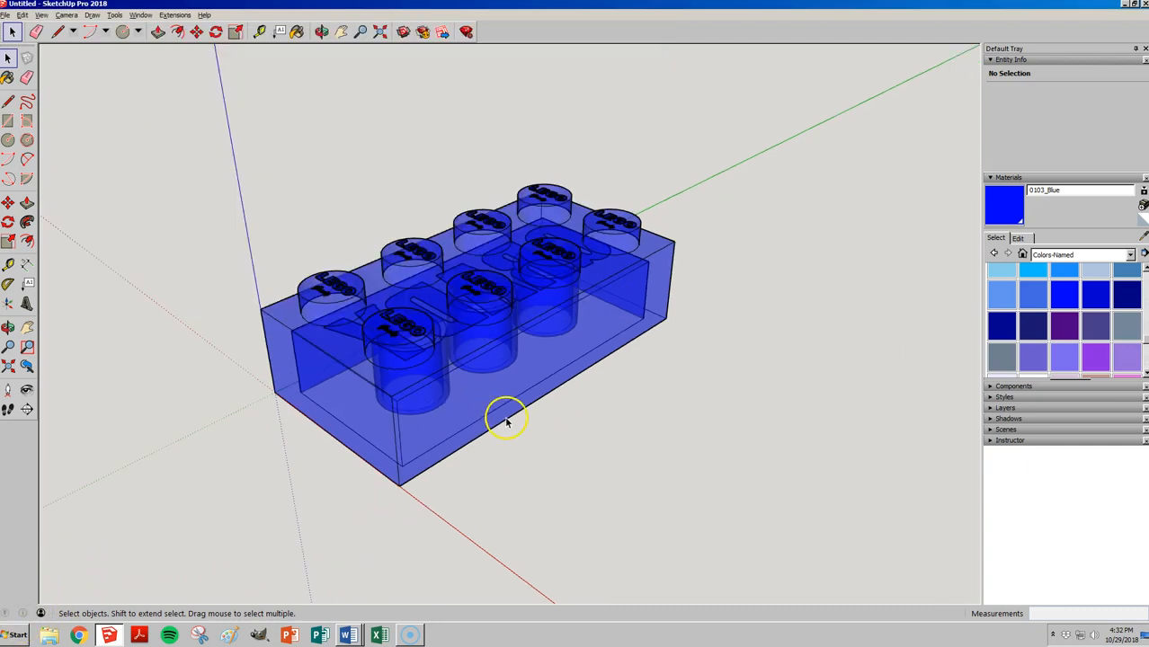
{"action": "scroll", "coordinate": [373, 382], "scroll_direction": "down", "scroll_amount": 3}
{"action": "scroll", "coordinate": [526, 405], "scroll_direction": "down", "scroll_amount": 2}
{"action": "middle_click_drag", "start_coordinate": [692, 310], "coordinate": [232, 353]}
{"action": "middle_click_drag", "start_coordinate": [546, 289], "coordinate": [554, 360]}
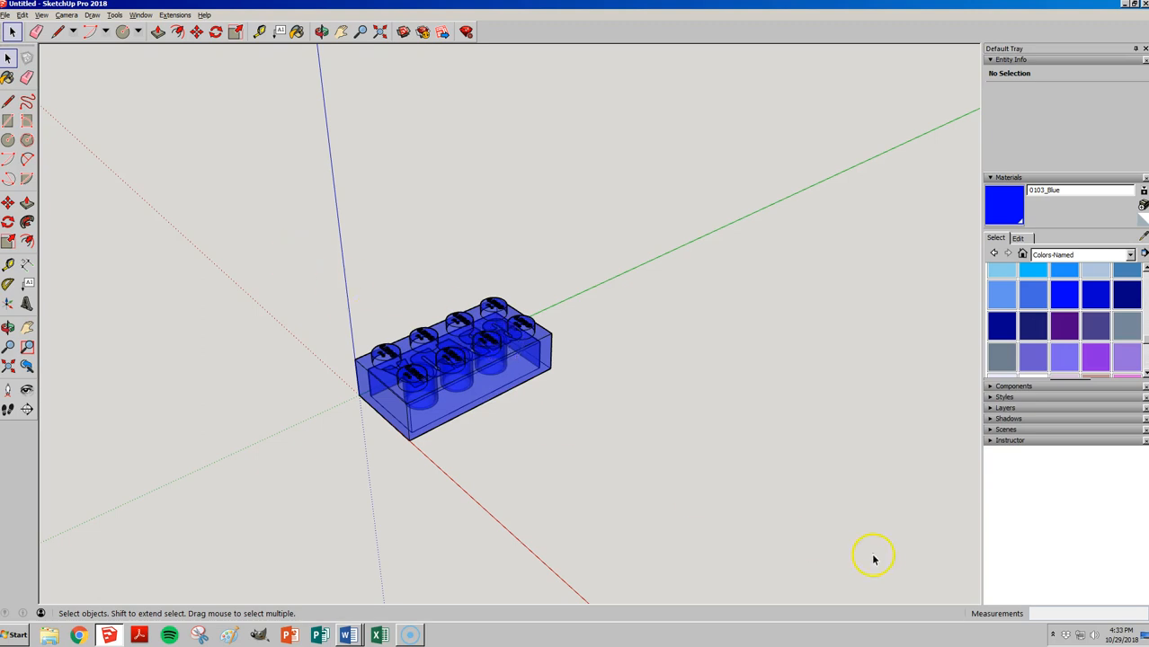
- Save the model in the Dropbox folder, naming the file "Lego 2x4 - " followed by the author's surname
{"action": "left_click", "coordinate": [5, 16]}
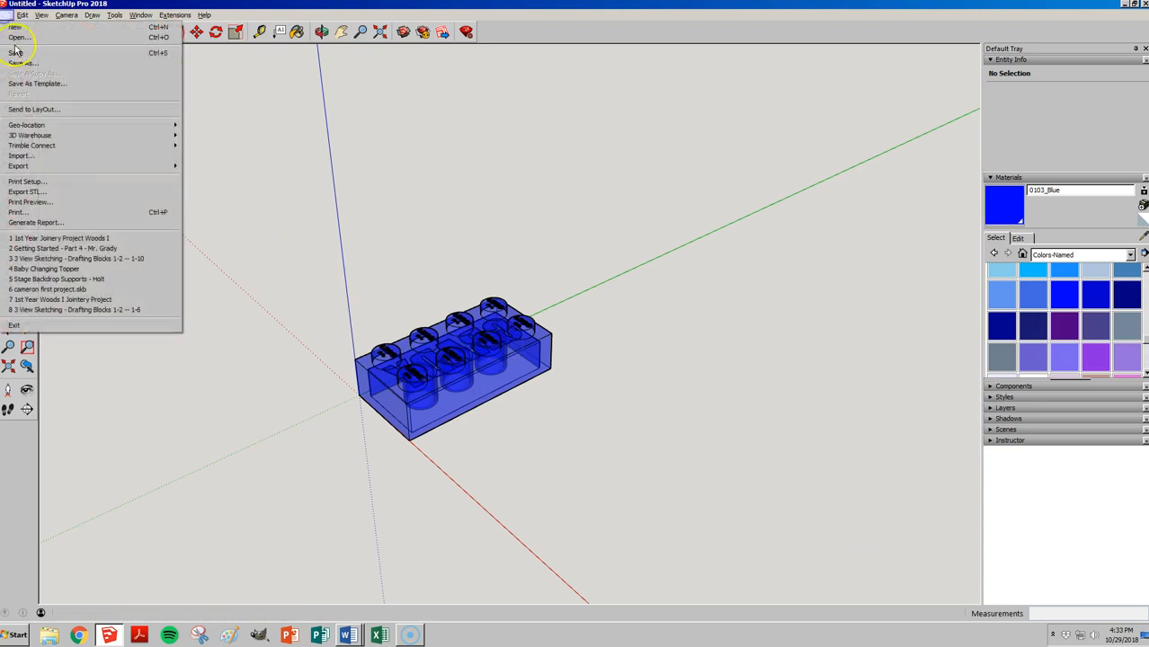
{"action": "left_click", "coordinate": [21, 64]}
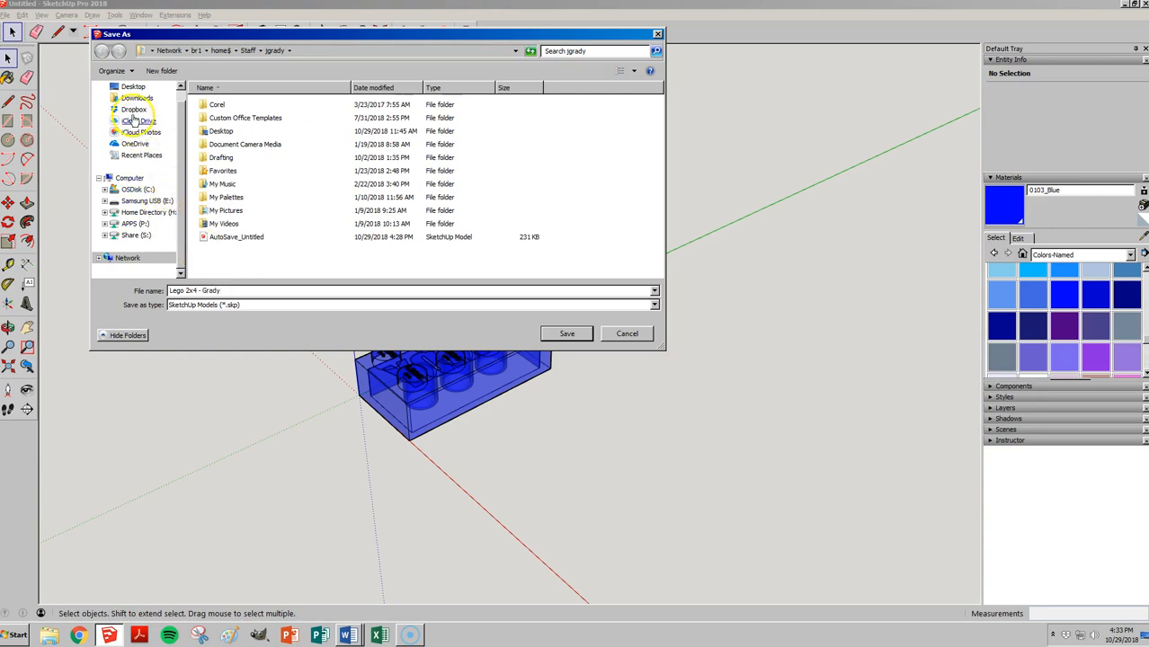
{"action": "left_click", "coordinate": [135, 110]}
{"action": "left_click", "coordinate": [235, 256]}
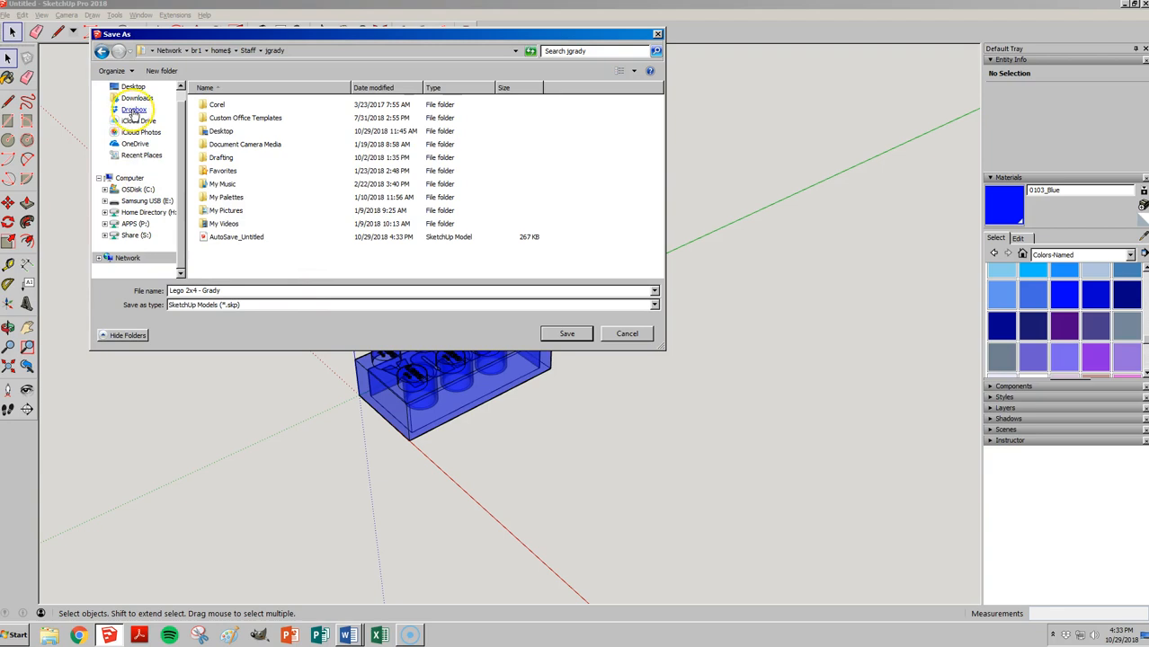
{"action": "left_click", "coordinate": [133, 111]}
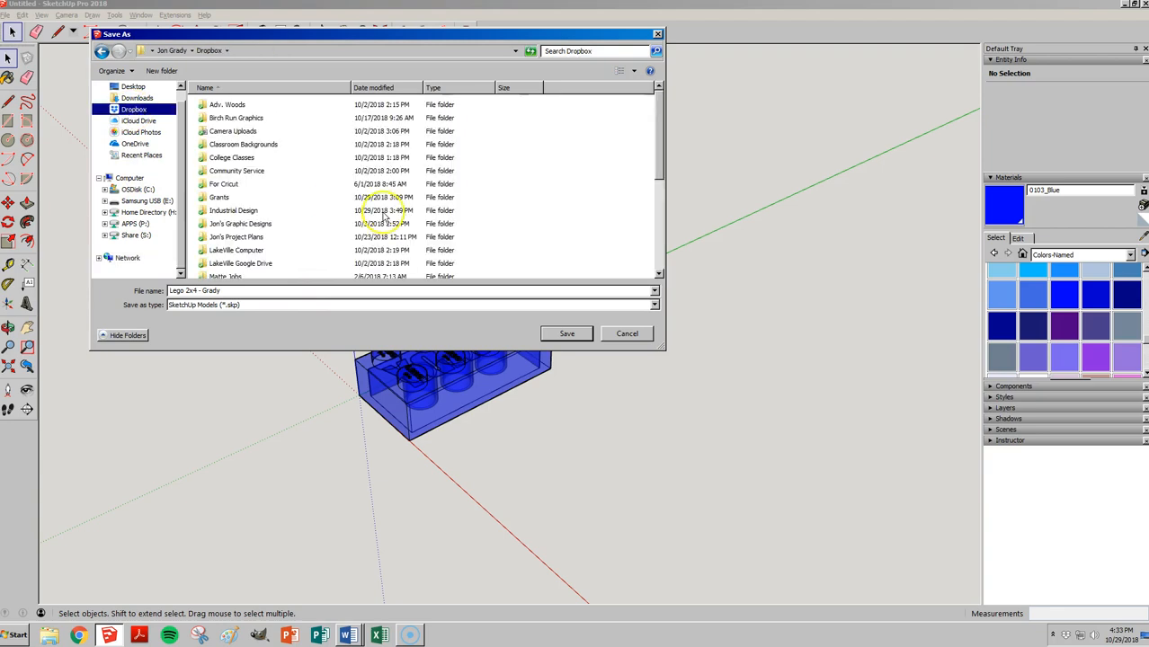
{"action": "left_click_drag", "start_coordinate": [666, 179], "coordinate": [661, 254]}
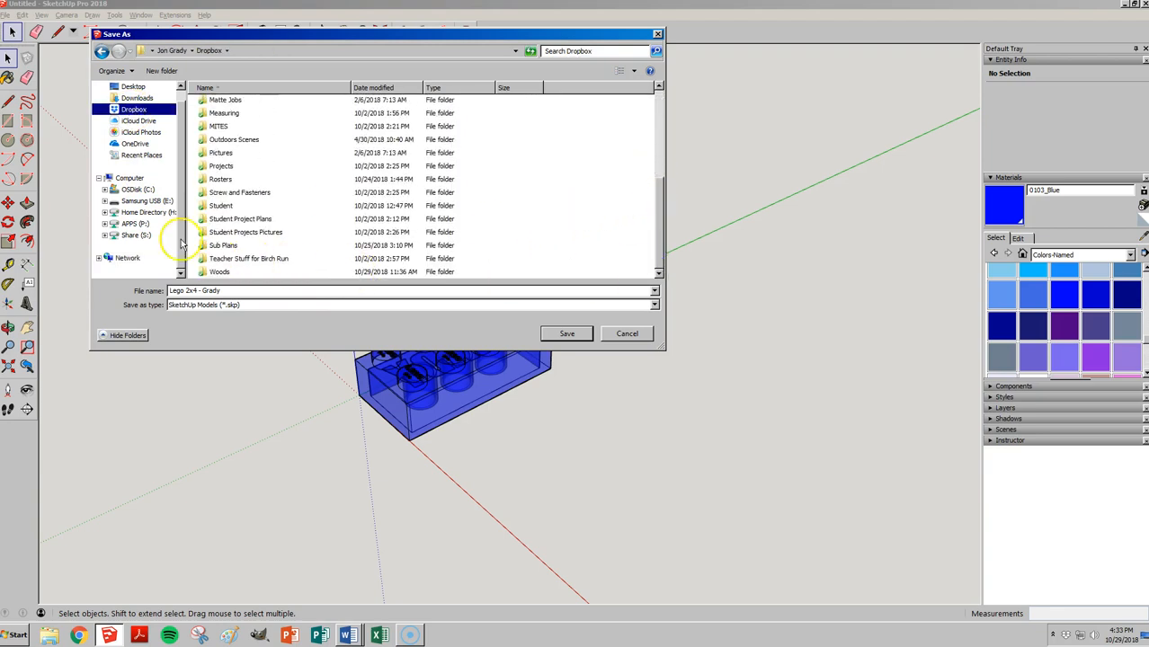
{"action": "left_click", "coordinate": [559, 334]}
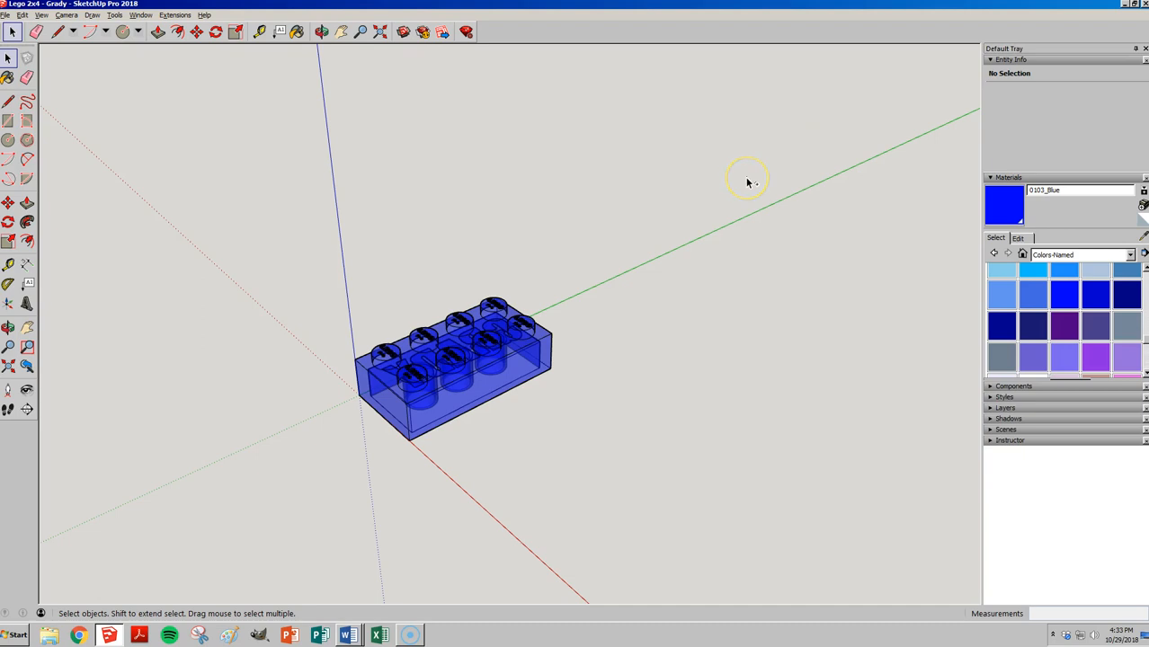
- Start a new model and draw an 8 mm by 8 mm square on the ground near the origin
{"action": "key", "text": "ctrl+n"}
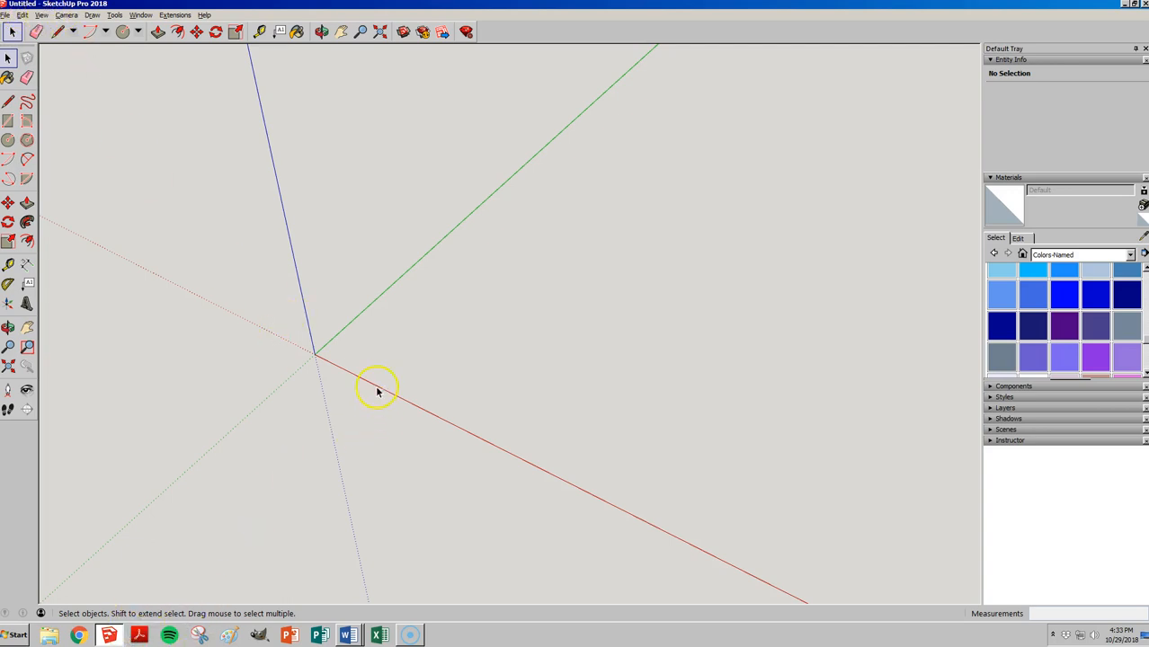
{"action": "scroll", "coordinate": [364, 360], "scroll_direction": "down", "scroll_amount": 1}
{"action": "scroll", "coordinate": [364, 360], "scroll_direction": "up", "scroll_amount": 4}
{"action": "scroll", "coordinate": [605, 400], "scroll_direction": "down", "scroll_amount": 2}
{"action": "scroll", "coordinate": [404, 310], "scroll_direction": "up", "scroll_amount": 2}
{"action": "scroll", "coordinate": [406, 316], "scroll_direction": "up", "scroll_amount": 2}
{"action": "scroll", "coordinate": [92, 282], "scroll_direction": "up", "scroll_amount": 1}
{"action": "scroll", "coordinate": [378, 424], "scroll_direction": "down", "scroll_amount": 1}
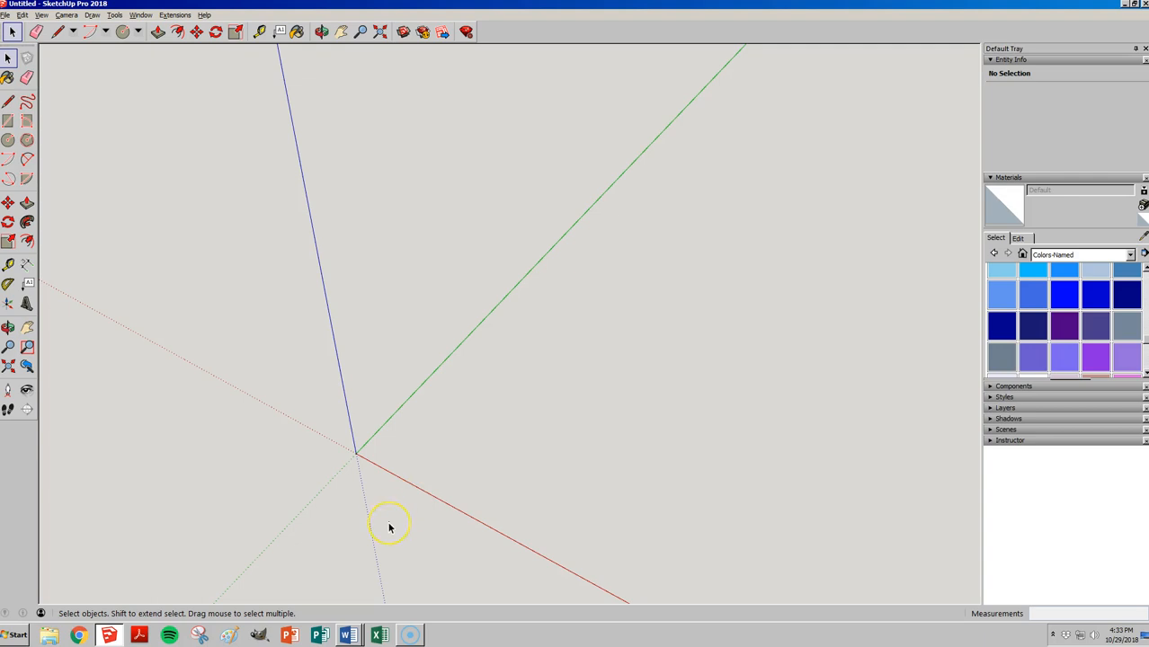
{"action": "key", "text": "r"}
{"action": "left_click", "coordinate": [378, 448]}
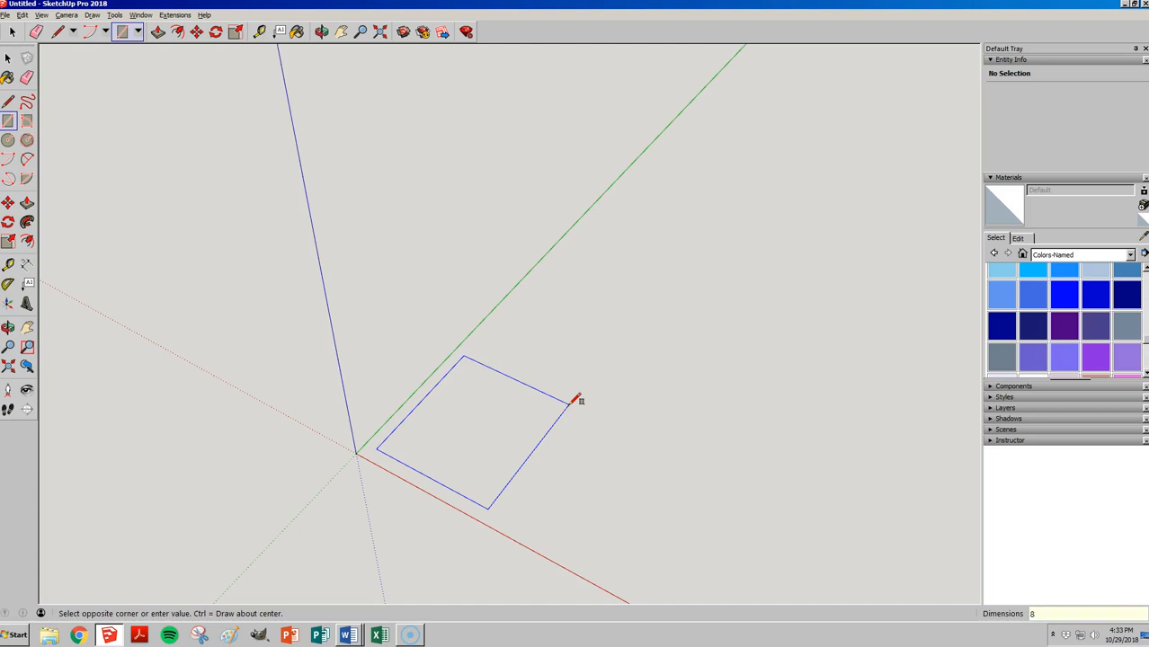
{"action": "key", "text": "Escape"}
{"action": "scroll", "coordinate": [396, 461], "scroll_direction": "up", "scroll_amount": 10}
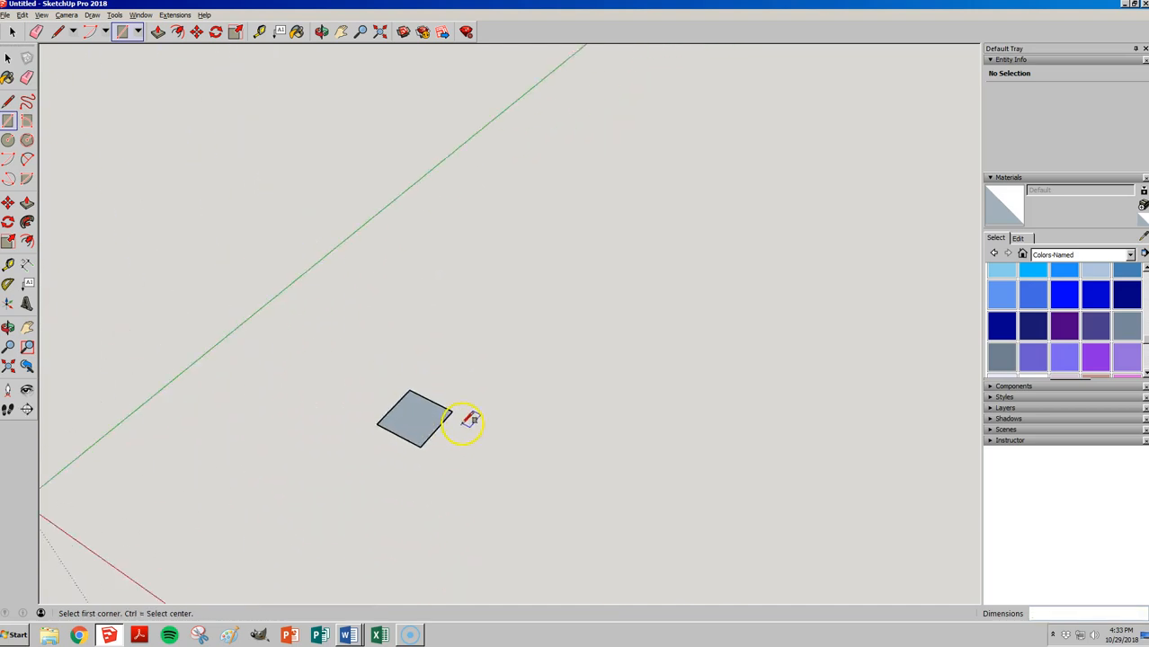
- Push/Pull the square face up 8 mm to form a cube
{"action": "scroll", "coordinate": [450, 414], "scroll_direction": "up", "scroll_amount": 4}
{"action": "key", "text": "o"}
{"action": "left_click_drag", "start_coordinate": [392, 424], "coordinate": [381, 335]}
{"action": "key", "text": "r"}
{"action": "key", "text": "p"}
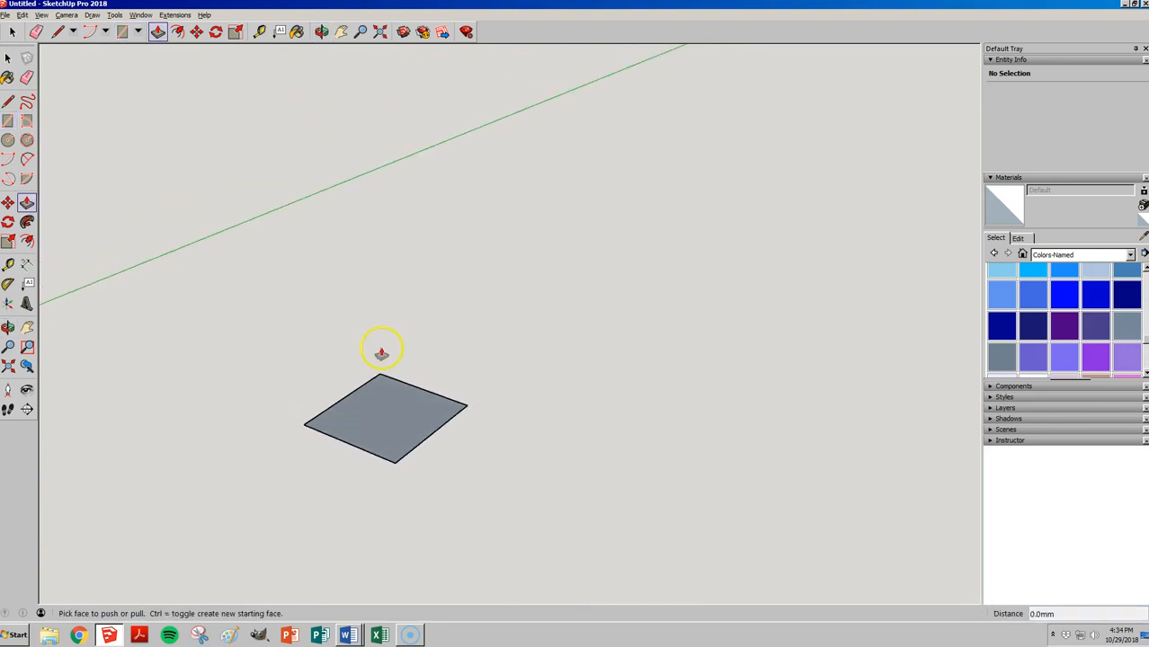
{"action": "left_click_drag", "start_coordinate": [391, 405], "coordinate": [374, 337]}
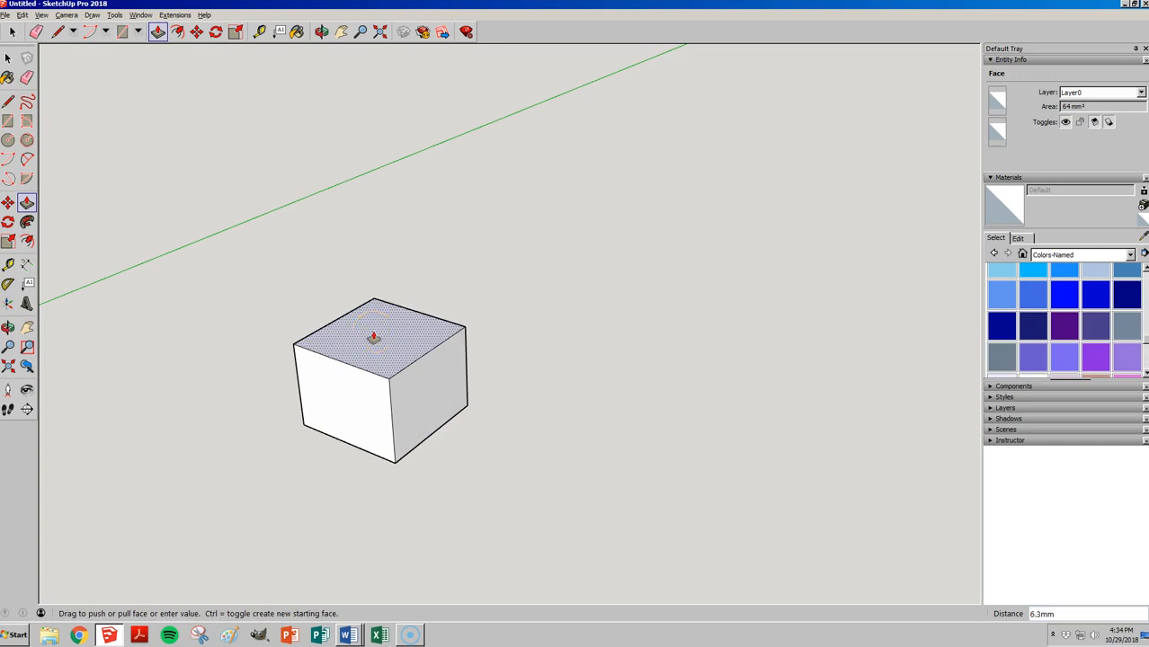
{"action": "key", "text": "Return"}
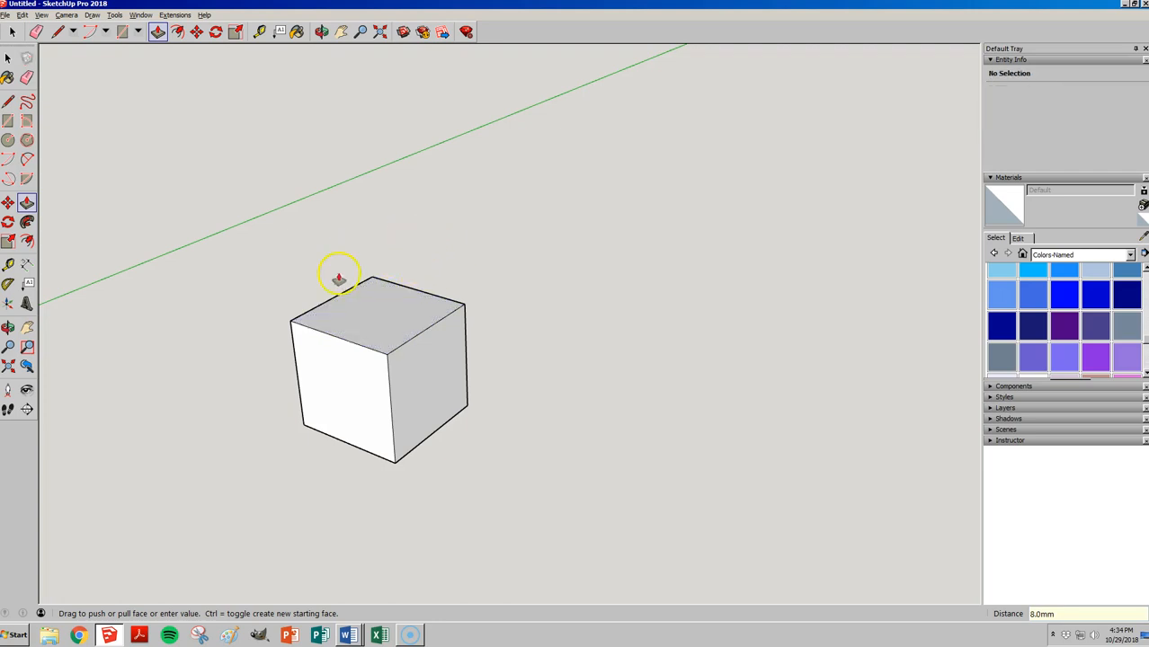
- Place two perpendicular guide lines across the cube's top face, each 4 mm from a parallel edge, crossing at its centre
{"action": "scroll", "coordinate": [364, 301], "scroll_direction": "up", "scroll_amount": 4}
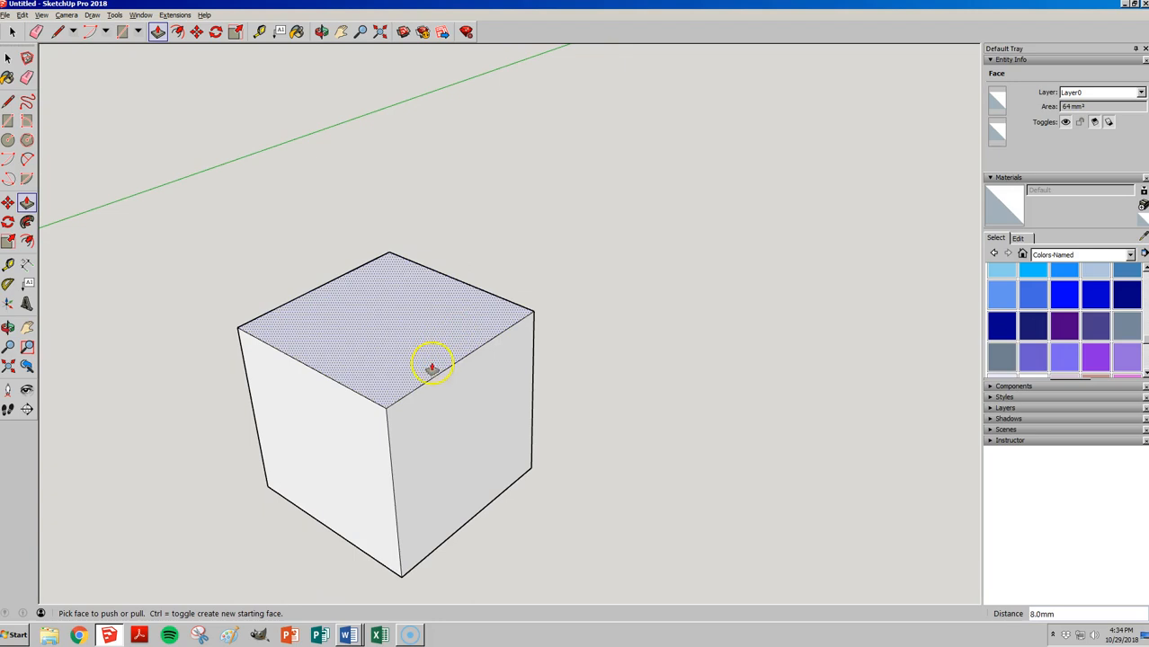
{"action": "key", "text": "t"}
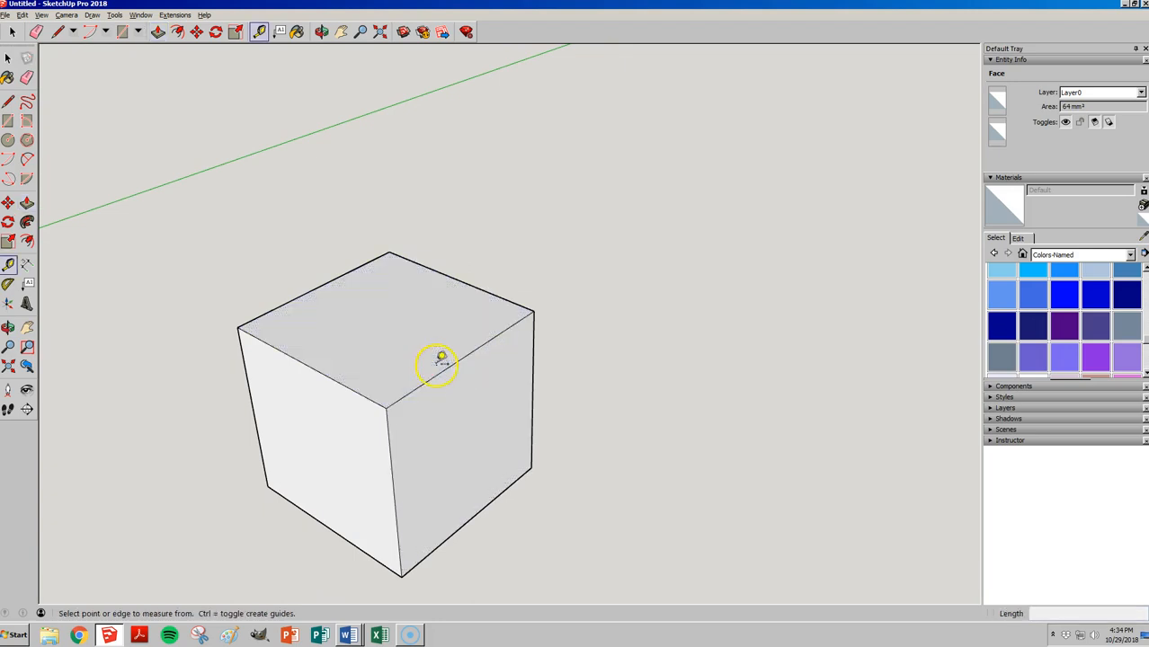
{"action": "left_click", "coordinate": [361, 371]}
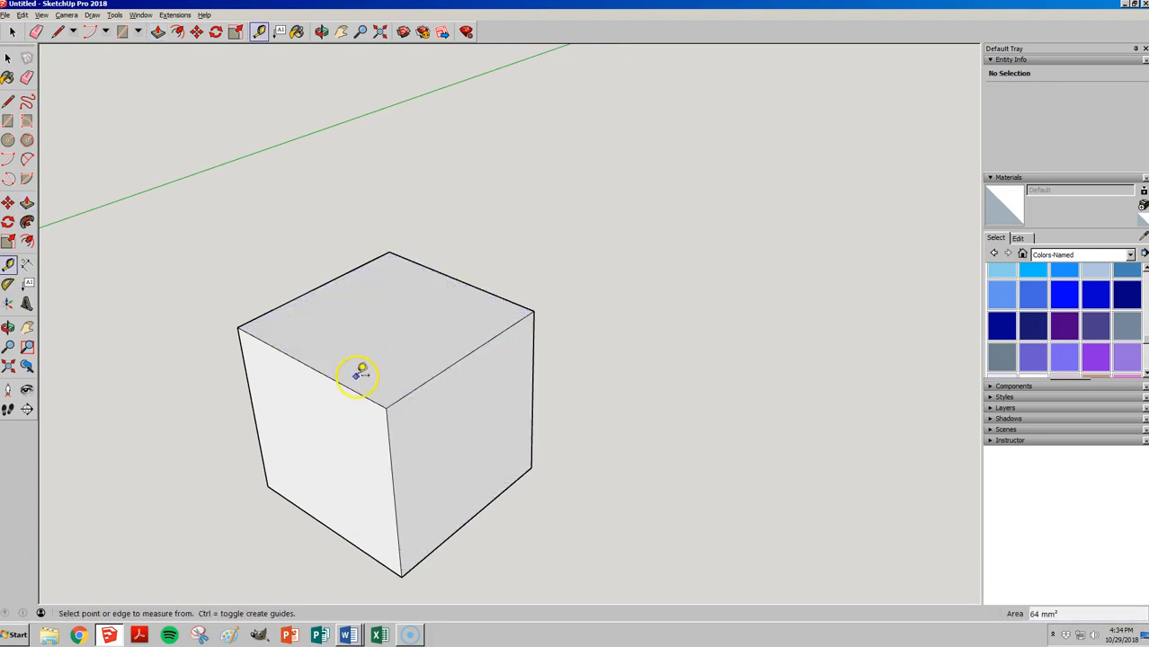
{"action": "left_click", "coordinate": [353, 386]}
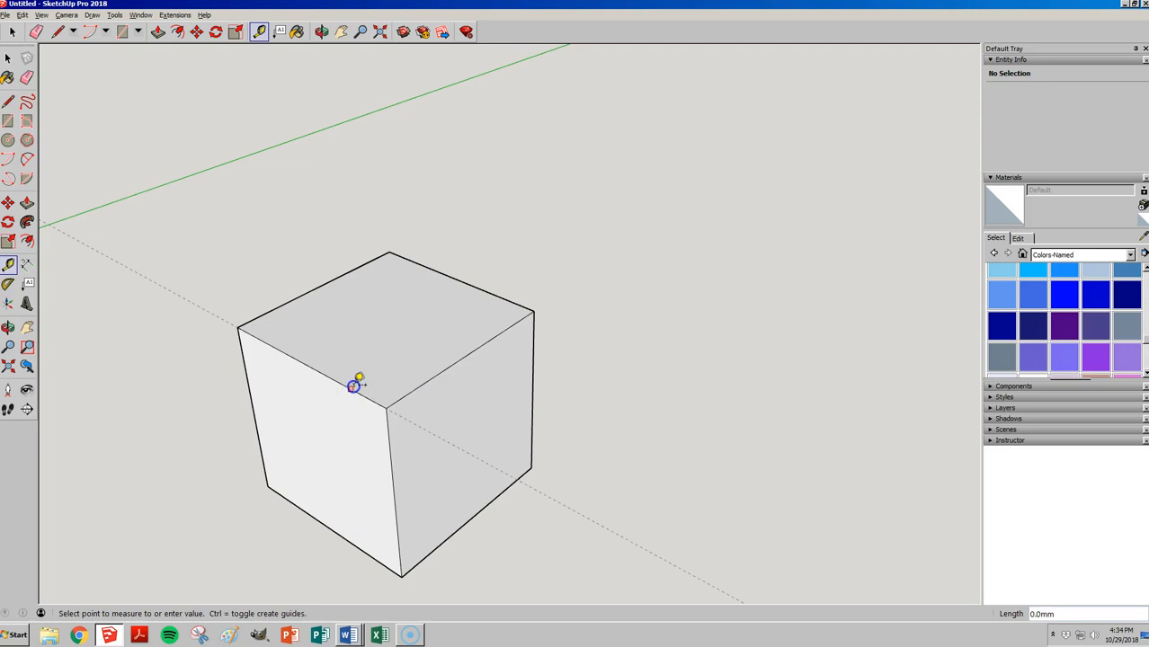
{"action": "left_click", "coordinate": [469, 356]}
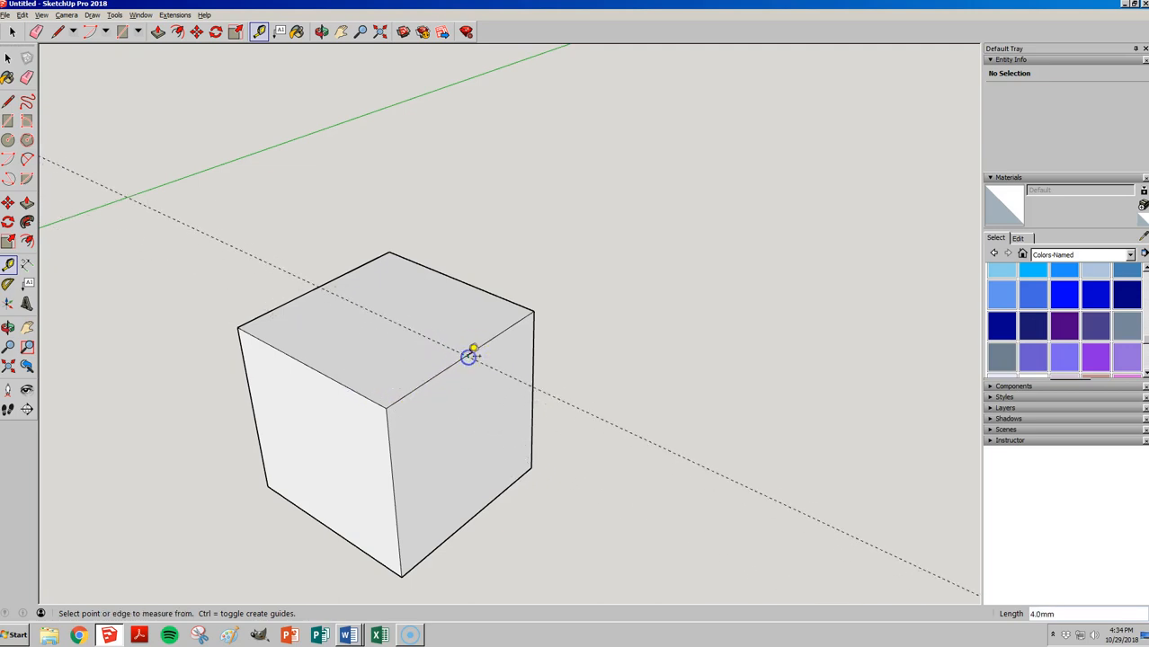
{"action": "left_click", "coordinate": [498, 336]}
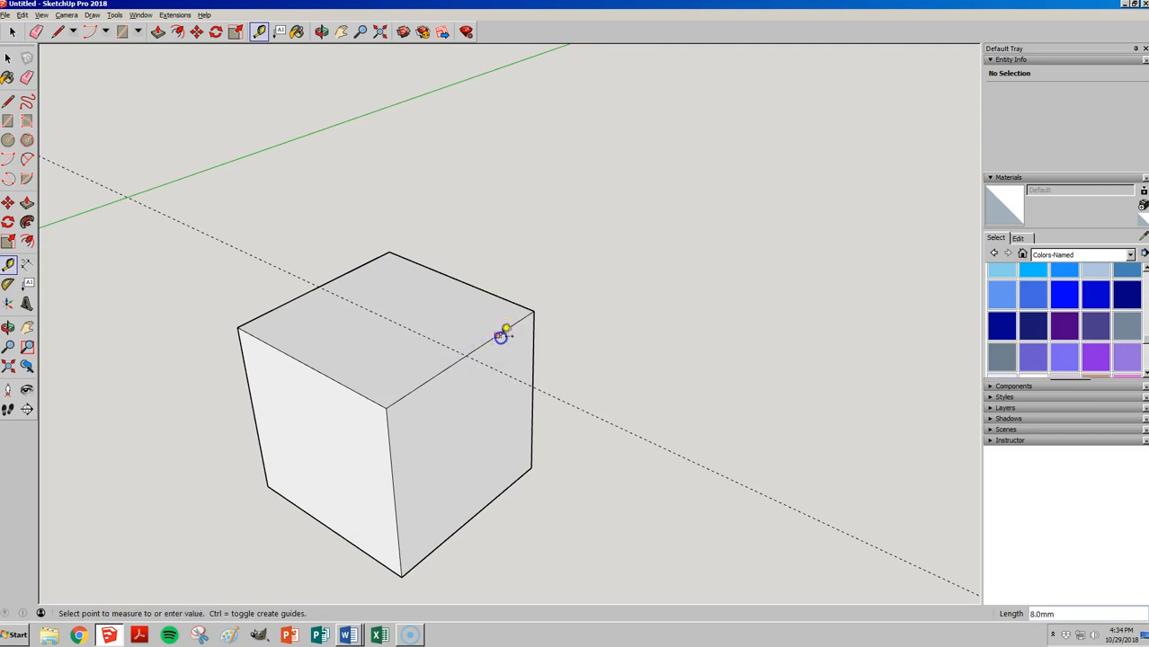
{"action": "left_click", "coordinate": [457, 278]}
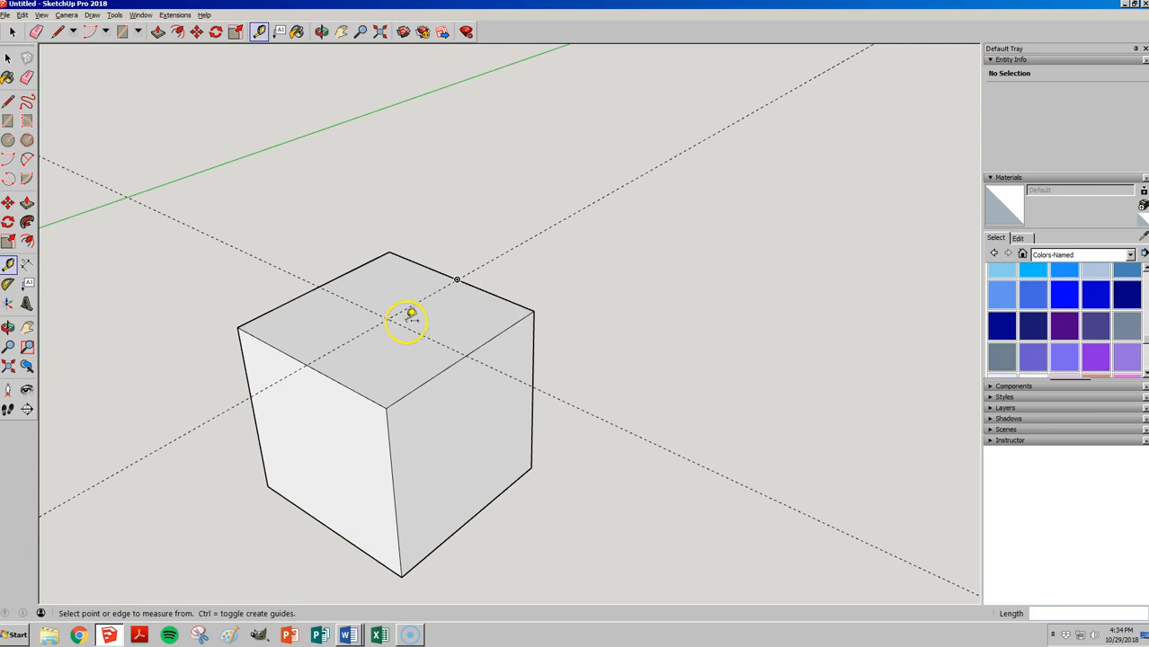
- Draw a circle with a 3 mm radius on the cube's top face, centred where the guides cross
{"action": "key", "text": "c"}
{"action": "left_click", "coordinate": [388, 319]}
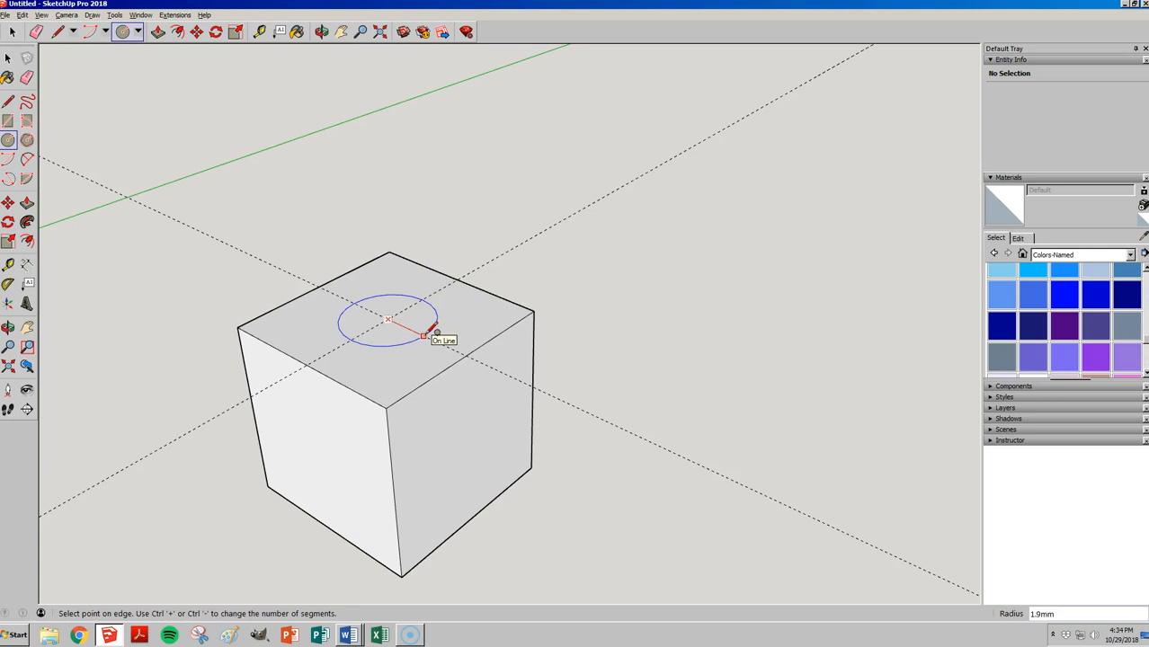
{"action": "type", "text": "3"}
{"action": "key", "text": "Return"}
- Push/Pull the circle on the cube's top face up 2 mm to form a stud
{"action": "scroll", "coordinate": [421, 324], "scroll_direction": "up", "scroll_amount": 3}
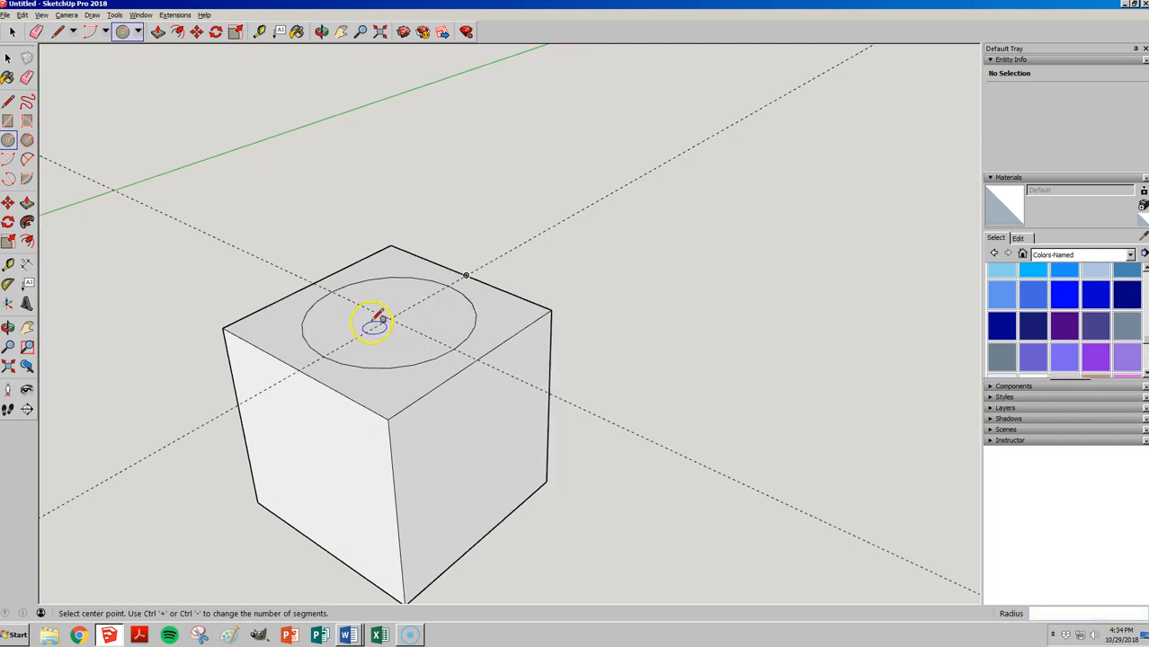
{"action": "key", "text": "p"}
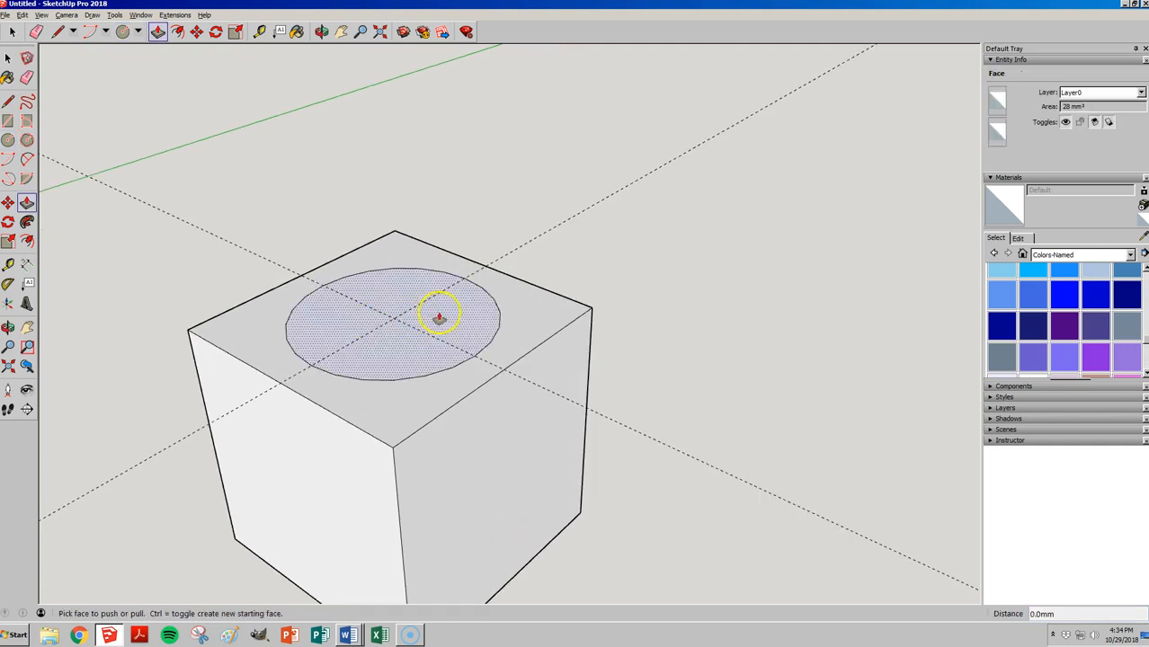
{"action": "left_click", "coordinate": [444, 313]}
{"action": "left_click_drag", "start_coordinate": [448, 307], "coordinate": [449, 276]}
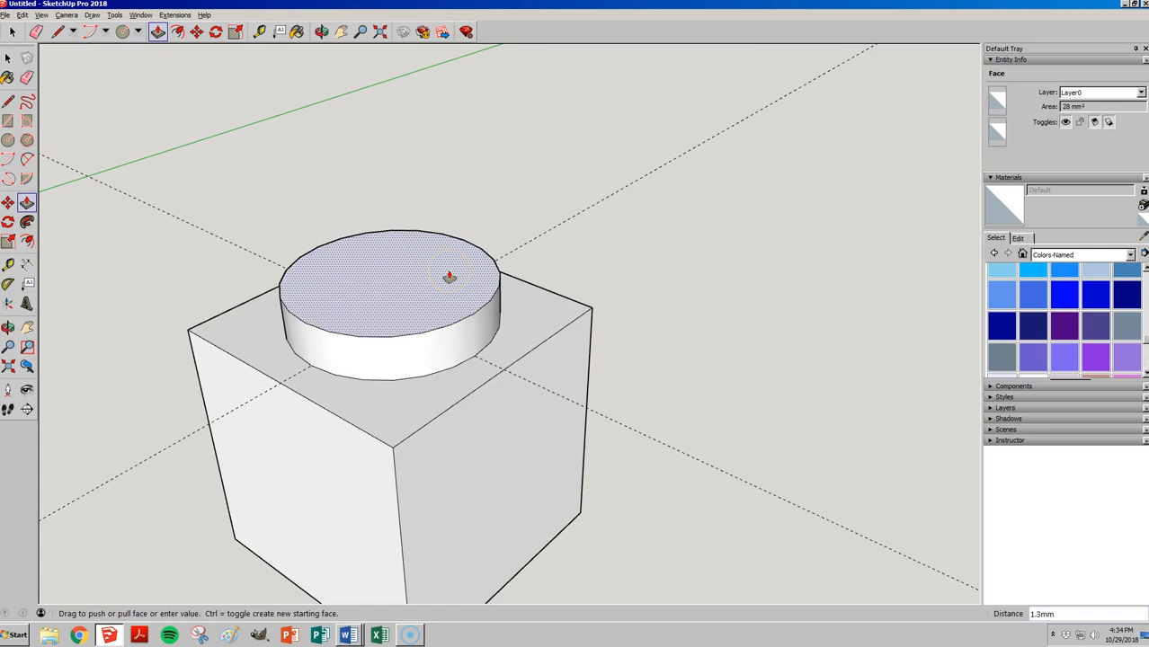
{"action": "key", "text": "Return"}
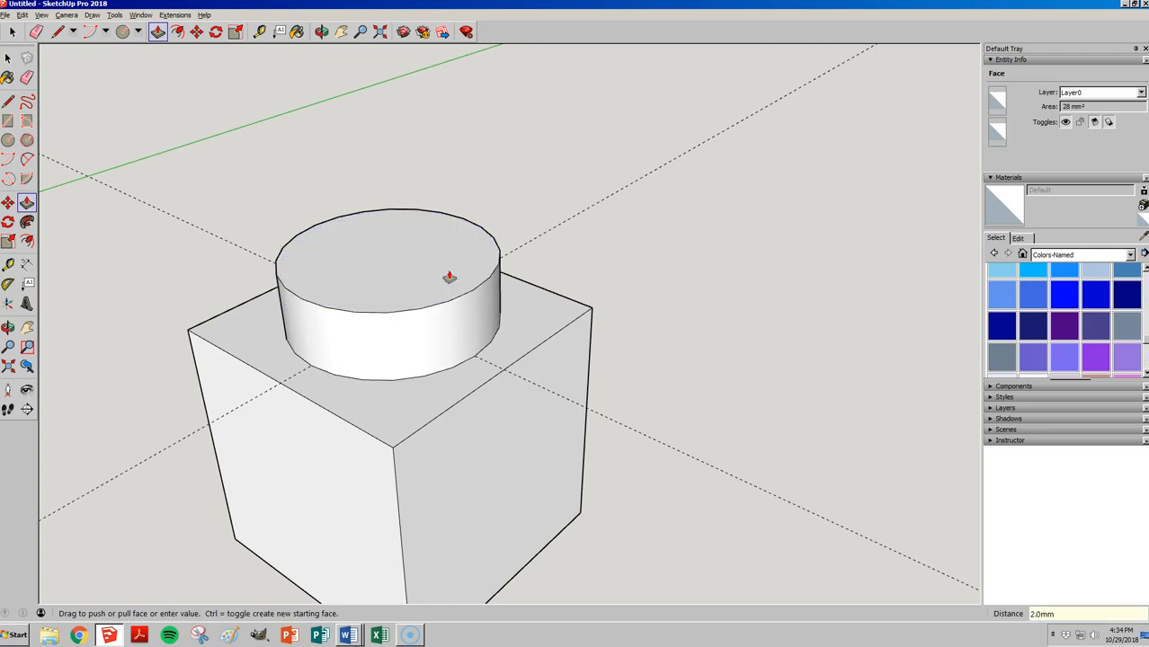
{"action": "scroll", "coordinate": [328, 342], "scroll_direction": "down", "scroll_amount": 3}
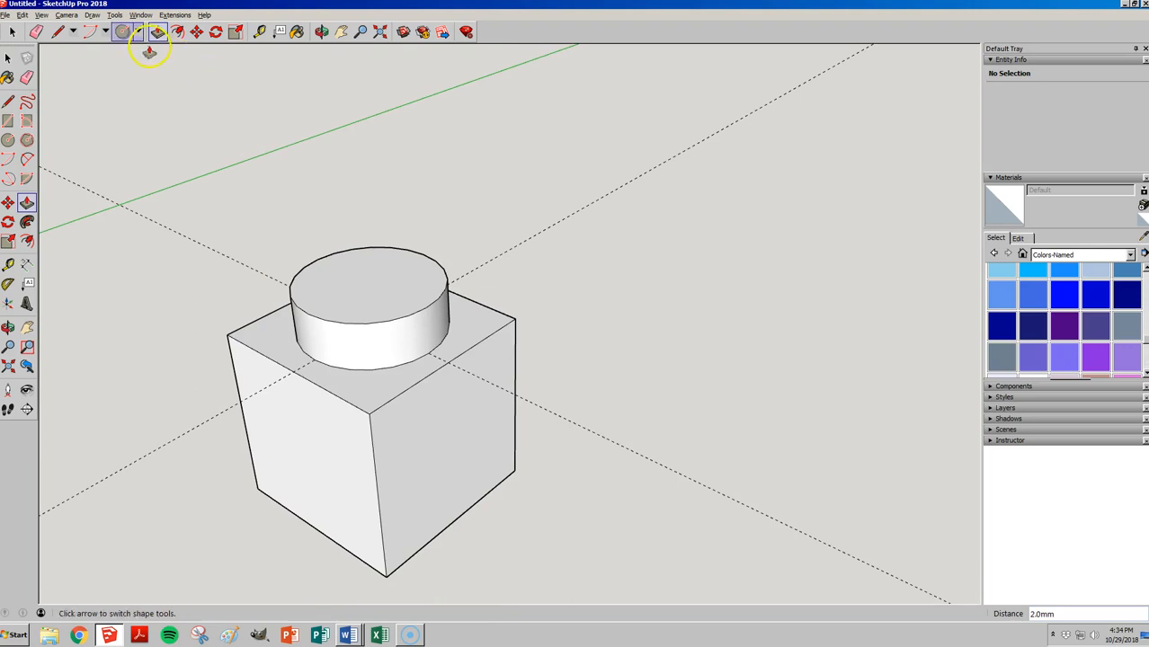
- Delete all guide lines from the model
{"action": "left_click", "coordinate": [42, 15]}
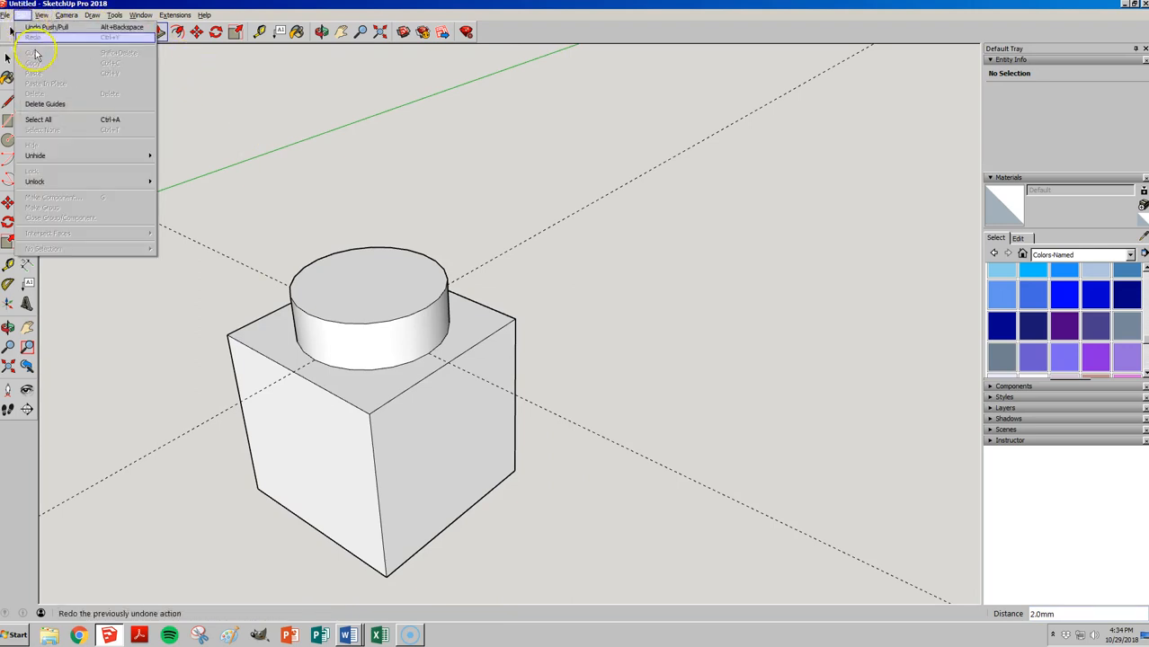
{"action": "left_click", "coordinate": [41, 105]}
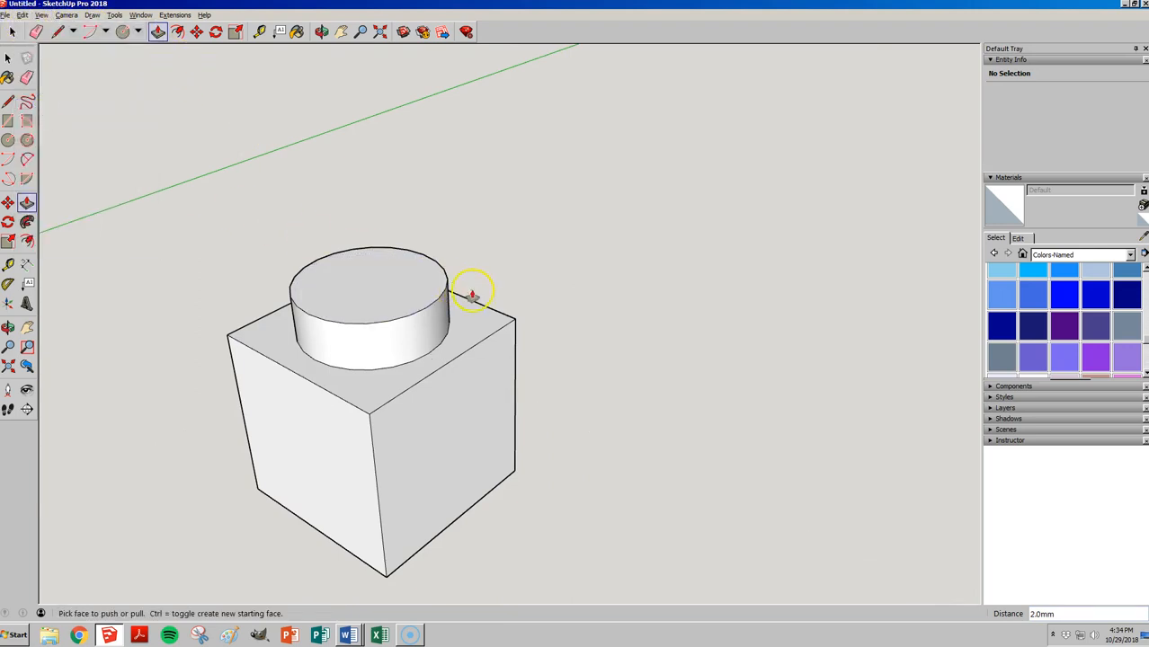
{"action": "key", "text": "space"}
{"action": "middle_click_drag", "start_coordinate": [90, 206], "coordinate": [586, 197]}
{"action": "scroll", "coordinate": [557, 238], "scroll_direction": "down", "scroll_amount": 3}
{"action": "mouse_move", "coordinate": [551, 241]}
{"action": "middle_mouse_down"}
{"action": "mouse_move", "coordinate": [613, 364]}
{"action": "mouse_move", "coordinate": [384, 445]}
{"action": "mouse_move", "coordinate": [428, 392]}
{"action": "mouse_move", "coordinate": [455, 440]}
{"action": "mouse_move", "coordinate": [597, 437]}
{"action": "middle_mouse_up"}
{"action": "scroll", "coordinate": [589, 387], "scroll_direction": "up", "scroll_amount": 3}
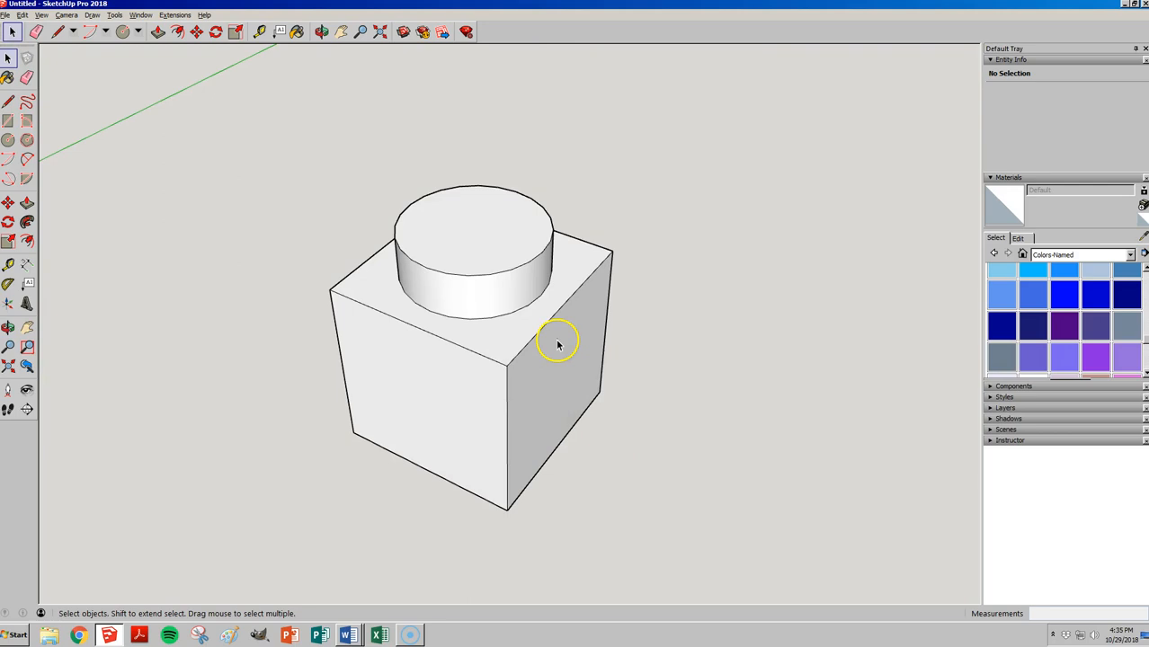
{"action": "scroll", "coordinate": [450, 283], "scroll_direction": "up", "scroll_amount": 1}
{"action": "scroll", "coordinate": [515, 215], "scroll_direction": "up", "scroll_amount": 2}
{"action": "scroll", "coordinate": [449, 235], "scroll_direction": "down", "scroll_amount": 3}
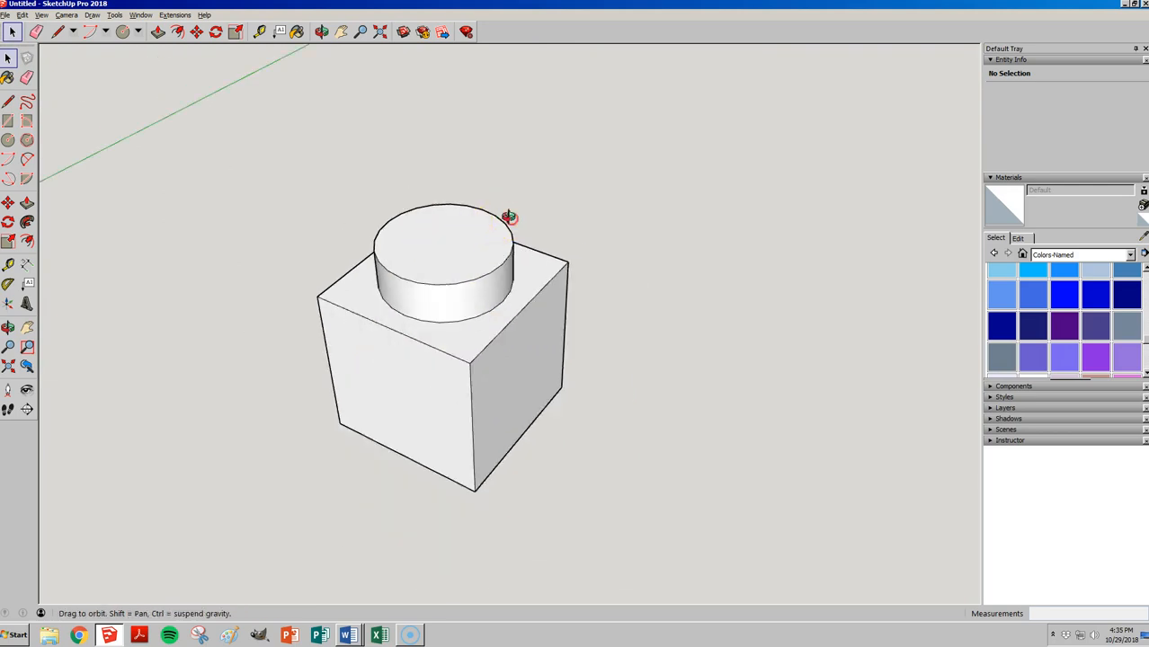
- Start a 3D text and set its font to Arial Black
{"action": "left_click", "coordinate": [27, 303]}
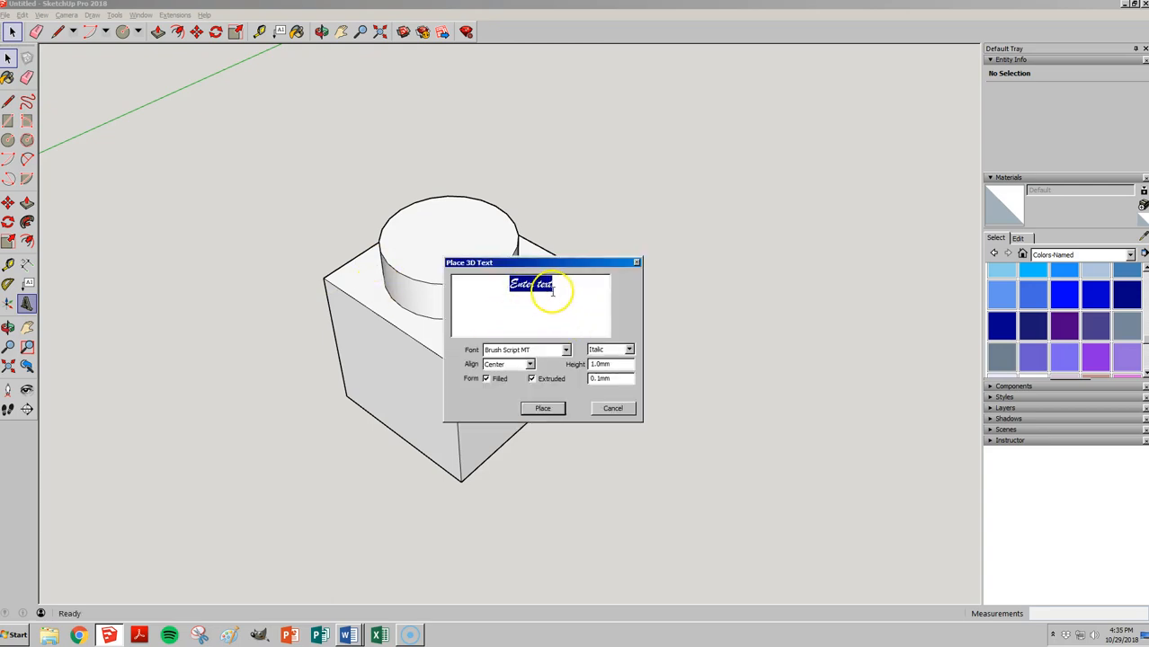
{"action": "left_click", "coordinate": [567, 350]}
{"action": "left_click_drag", "start_coordinate": [672, 383], "coordinate": [671, 364]}
{"action": "scroll", "coordinate": [580, 397], "scroll_direction": "down", "scroll_amount": 5}
{"action": "scroll", "coordinate": [575, 400], "scroll_direction": "up", "scroll_amount": 1}
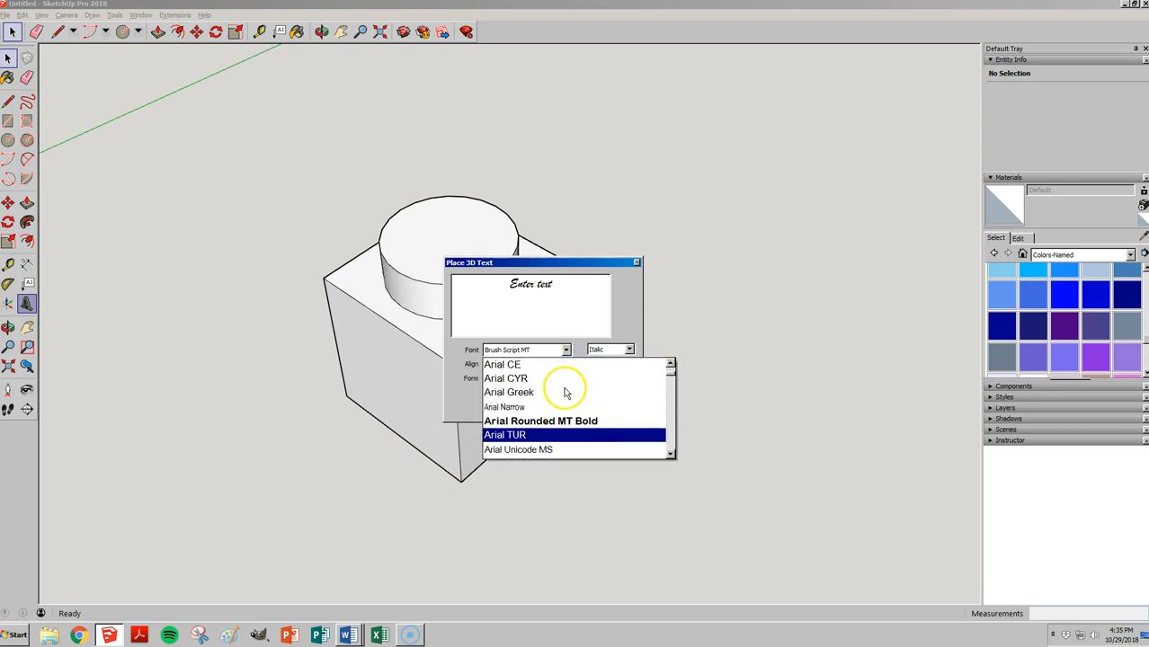
{"action": "scroll", "coordinate": [547, 396], "scroll_direction": "up", "scroll_amount": 1}
{"action": "left_click", "coordinate": [533, 395]}
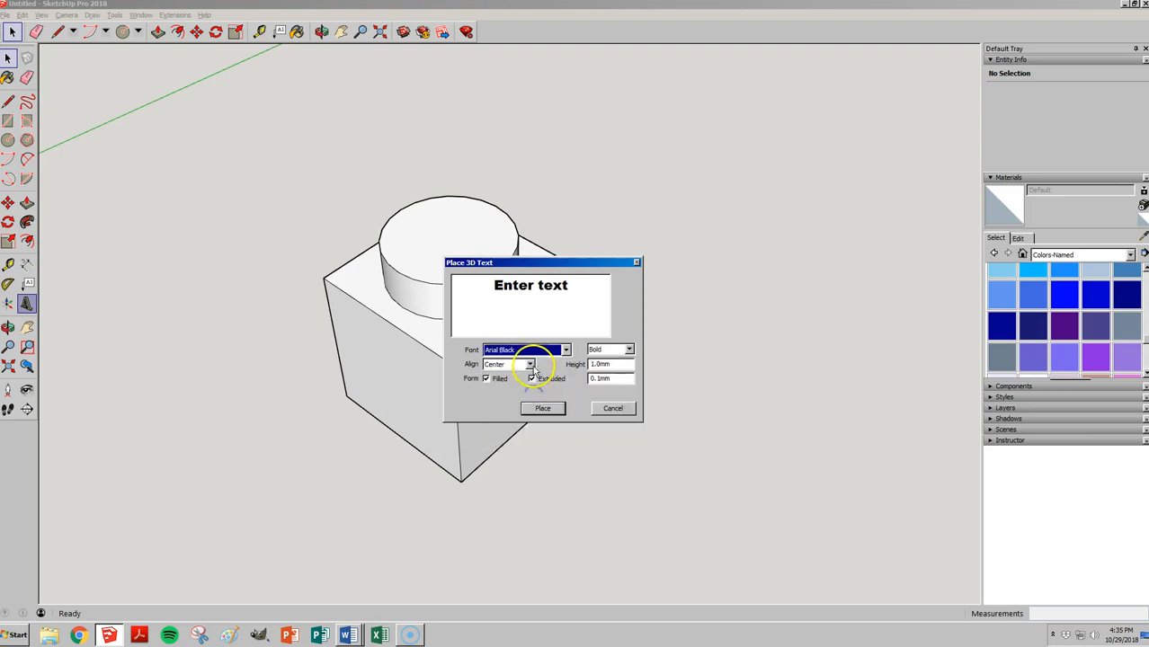
- Try Leelawadee as the 3D text's font and set it back to Arial Black
{"action": "key", "text": "l"}
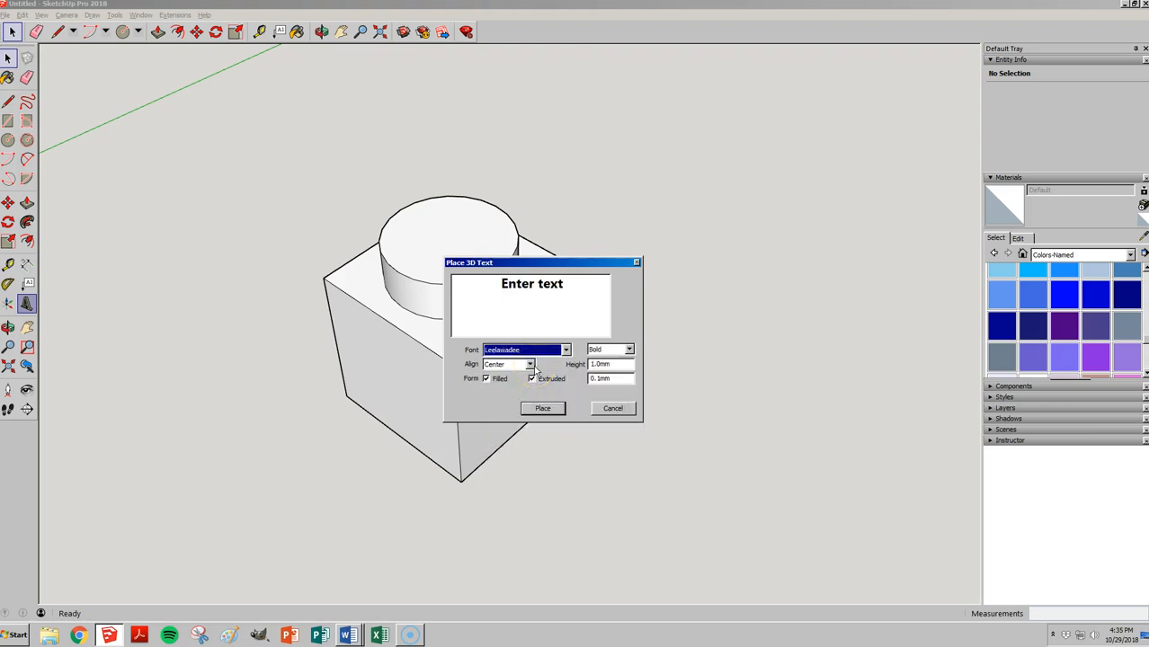
{"action": "left_click", "coordinate": [542, 351]}
{"action": "left_click", "coordinate": [565, 350]}
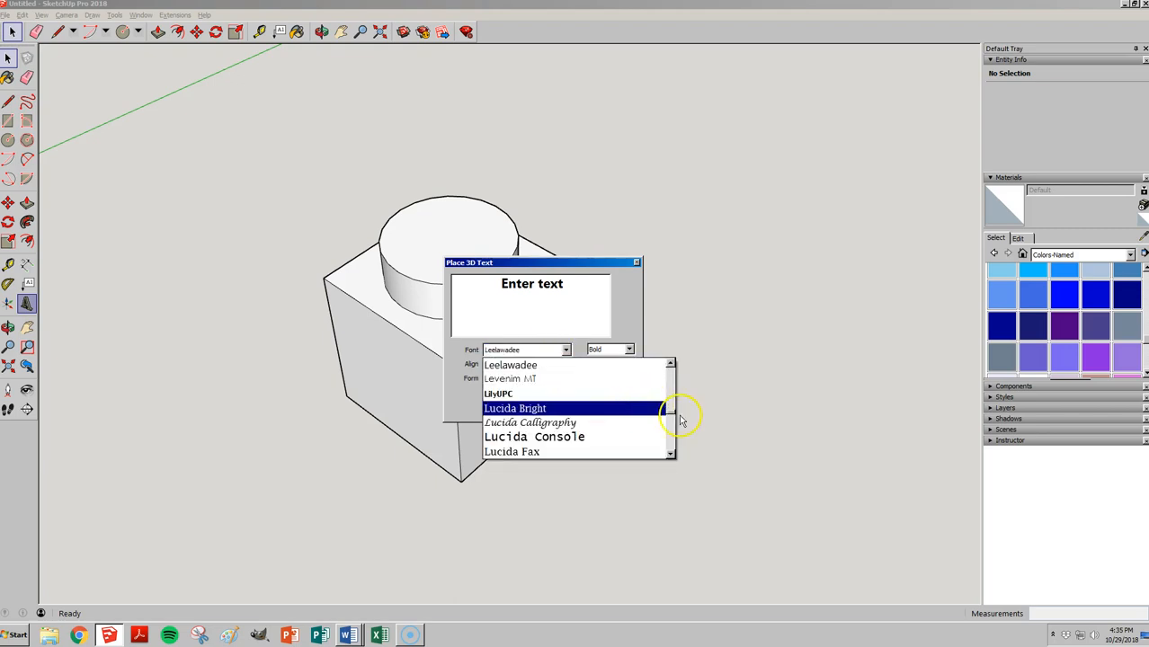
{"action": "left_click_drag", "start_coordinate": [671, 415], "coordinate": [669, 369]}
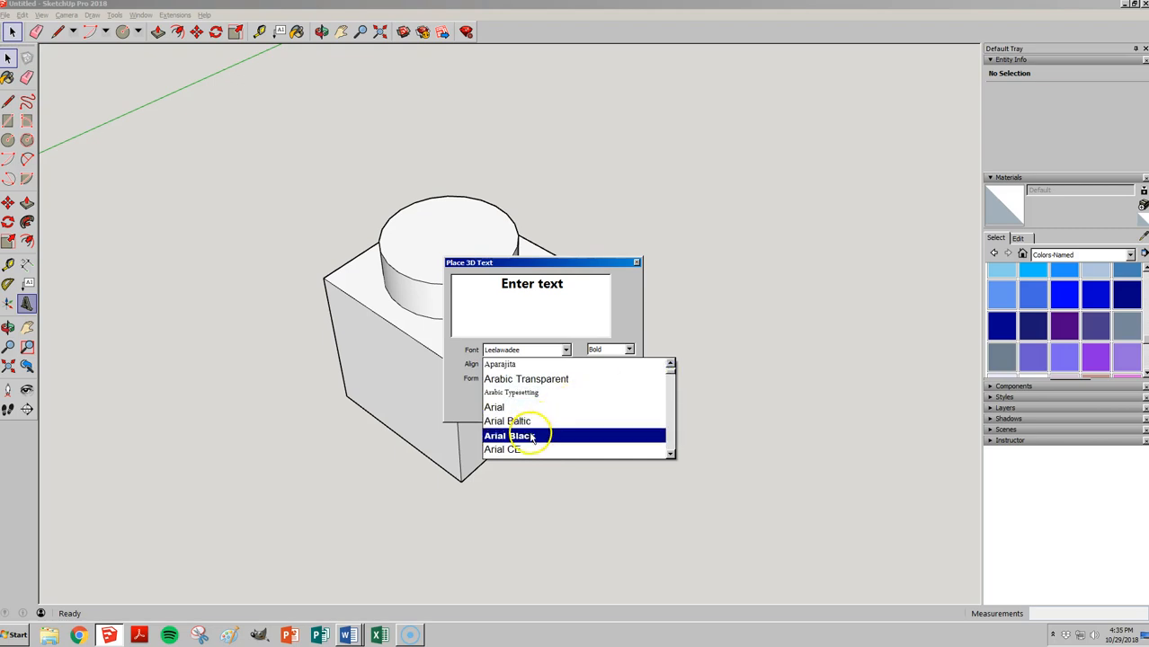
{"action": "left_click", "coordinate": [503, 437]}
- Enter LEGO as the 3D text, 1.0 mm high with 0.1 mm extrusion, and place it on the stud's top face
{"action": "left_click", "coordinate": [548, 294]}
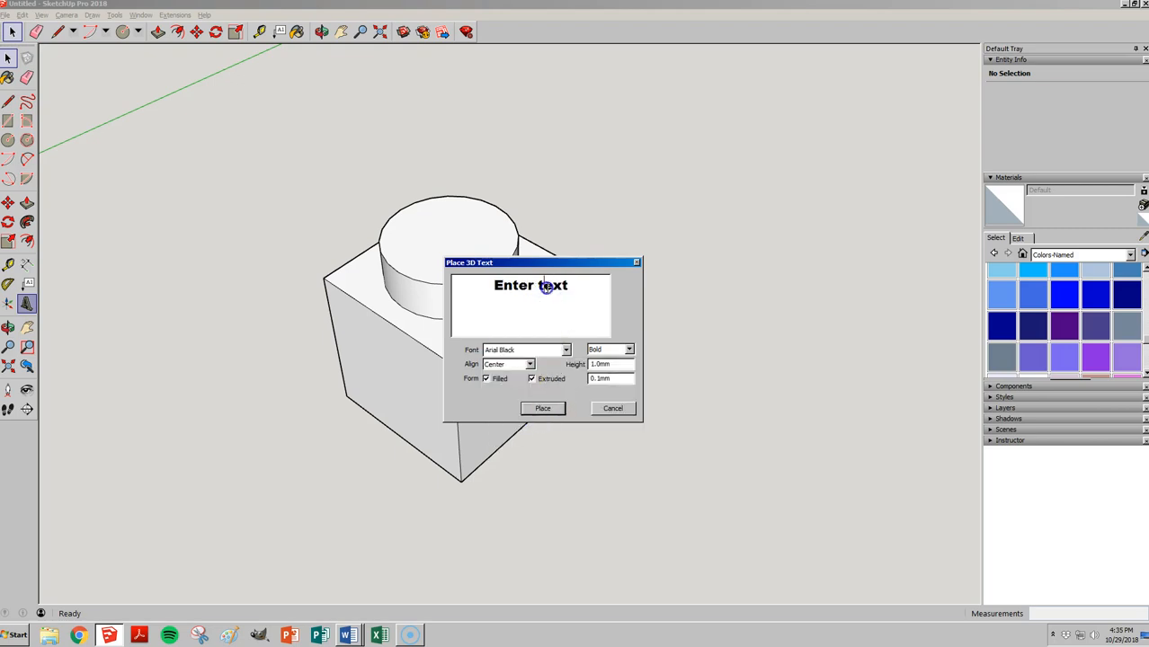
{"action": "left_click_drag", "start_coordinate": [566, 286], "coordinate": [480, 287]}
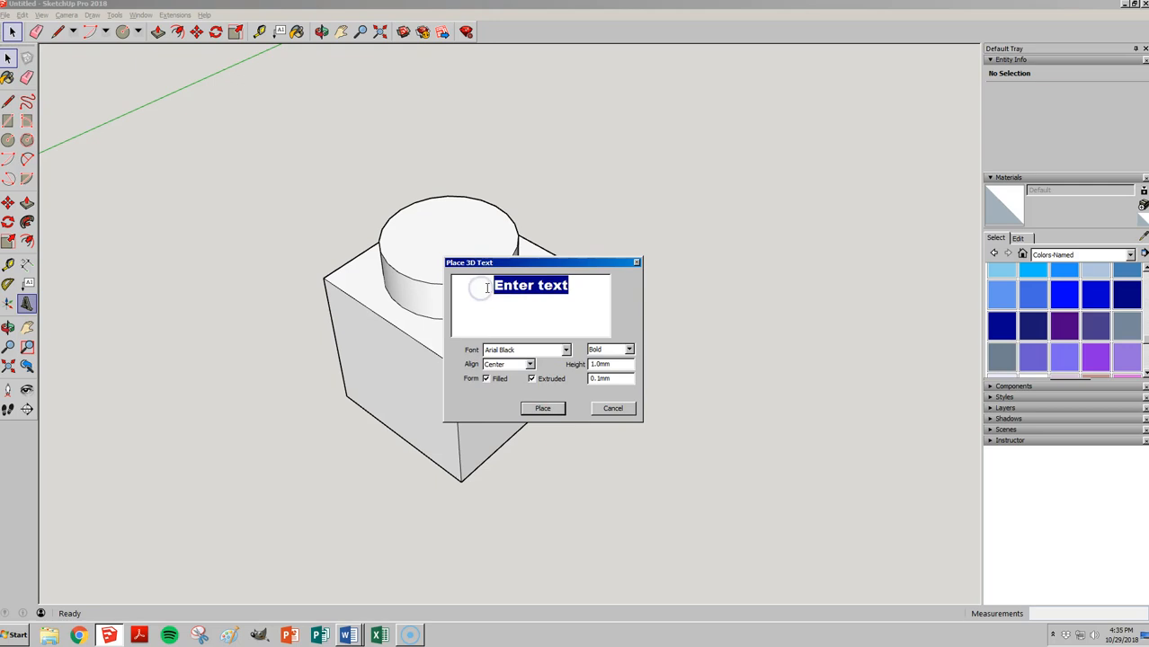
{"action": "type", "text": "LEGO"}
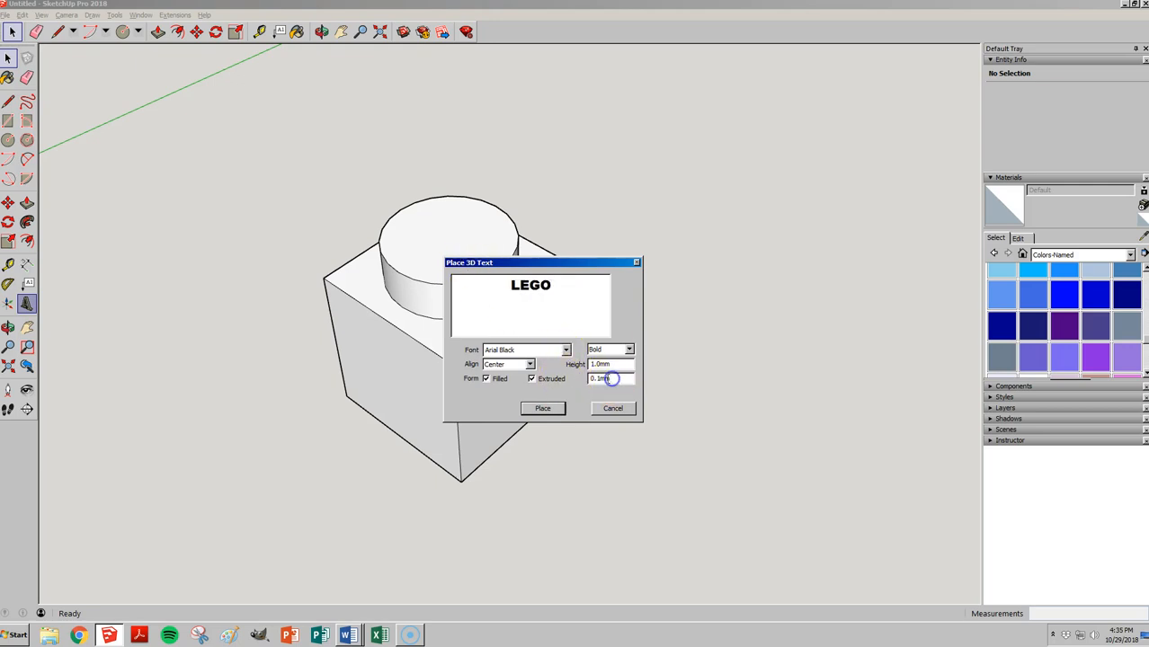
{"action": "left_click", "coordinate": [545, 414]}
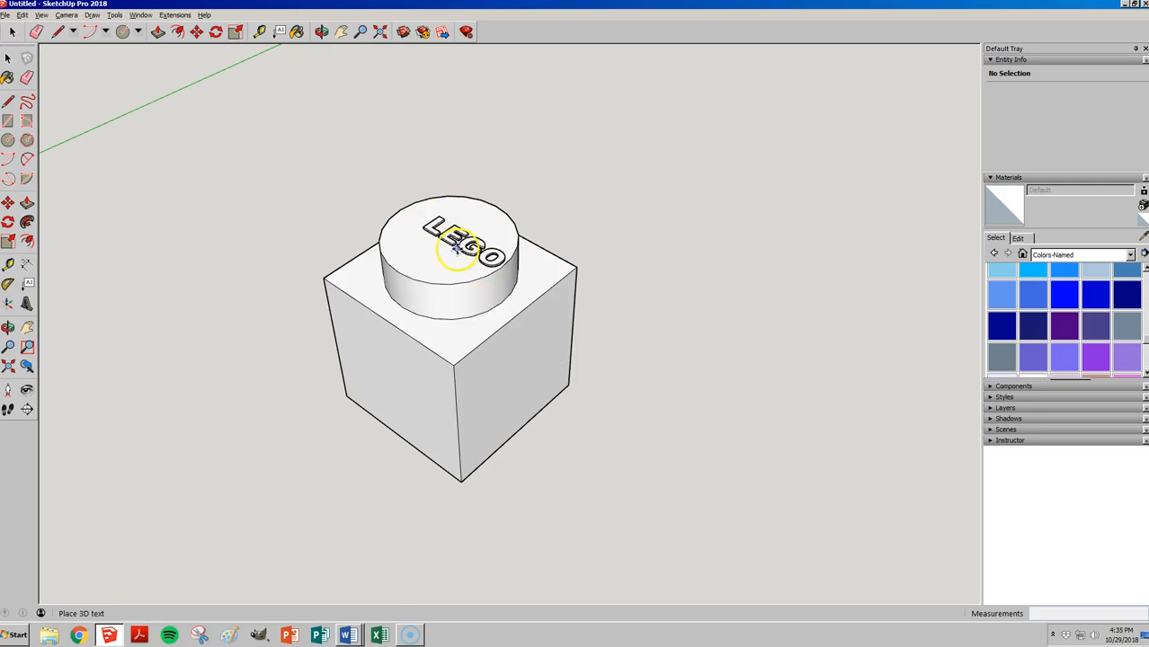
{"action": "left_click", "coordinate": [453, 236]}
- Start a second 3D text for the stud's top face and enter the person's first name
{"action": "middle_click_drag", "start_coordinate": [457, 234], "coordinate": [665, 432]}
{"action": "scroll", "coordinate": [379, 306], "scroll_direction": "up", "scroll_amount": 6}
{"action": "middle_click_drag", "start_coordinate": [512, 313], "coordinate": [539, 277]}
{"action": "key", "text": "m"}
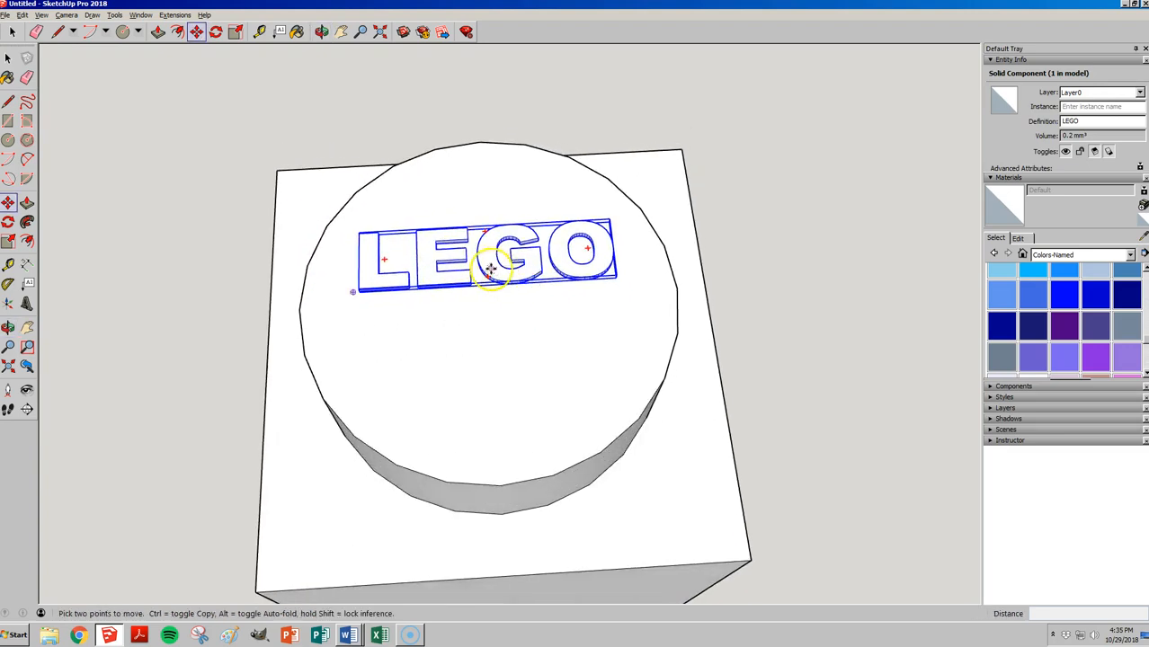
{"action": "middle_click_drag", "start_coordinate": [611, 249], "coordinate": [279, 206]}
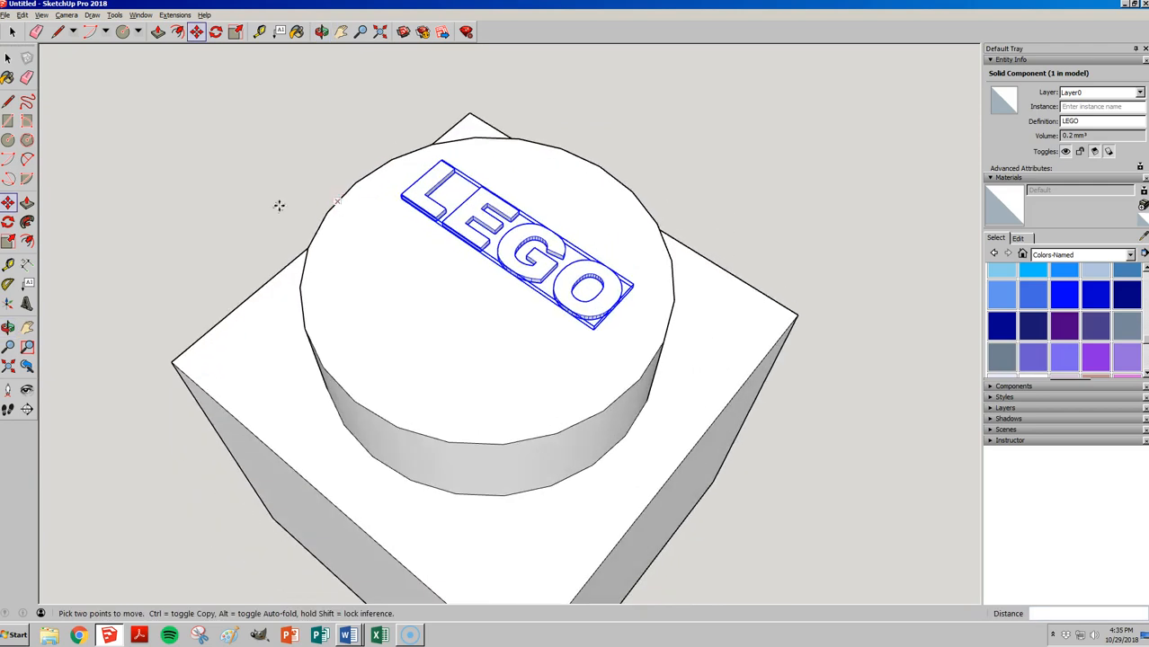
{"action": "left_click", "coordinate": [28, 303]}
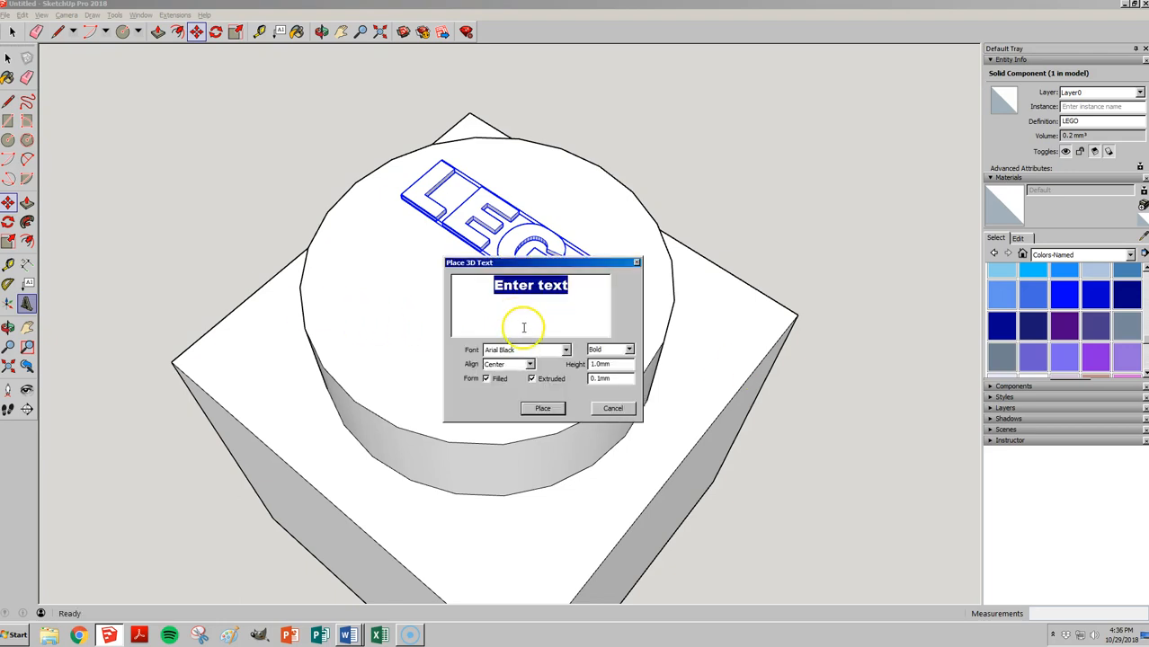
{"action": "type", "text": "Grady"}
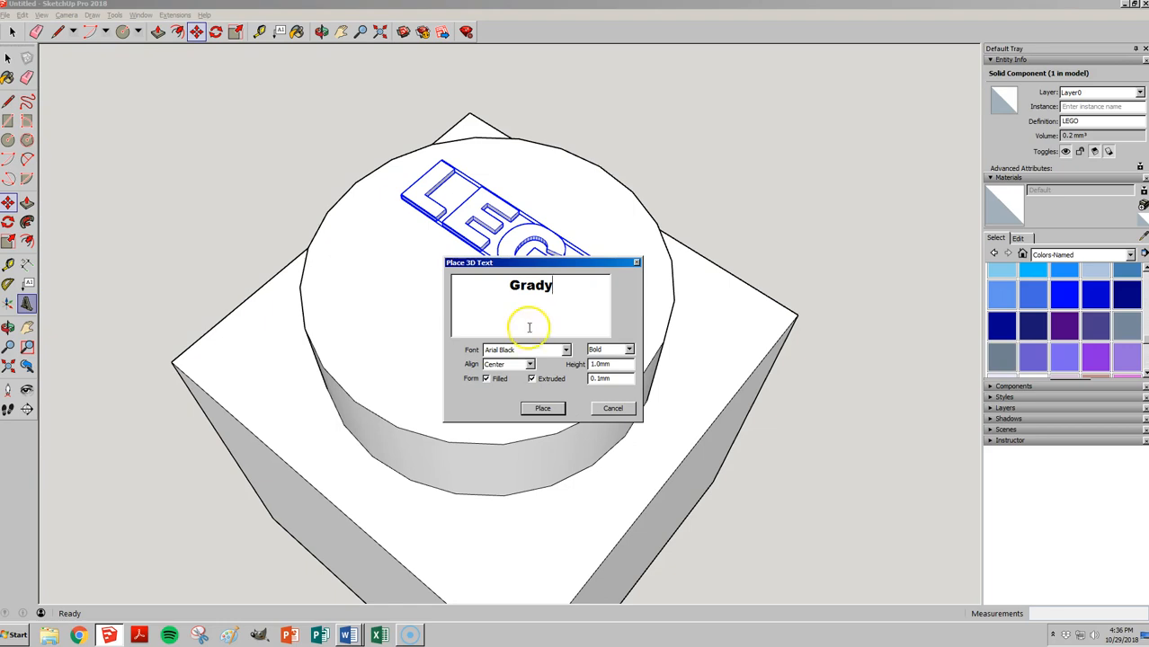
- Set the name text's font to Brush Script MT and place it on the stud's top face beside the LEGO text
{"action": "left_click_drag", "start_coordinate": [552, 286], "coordinate": [486, 293]}
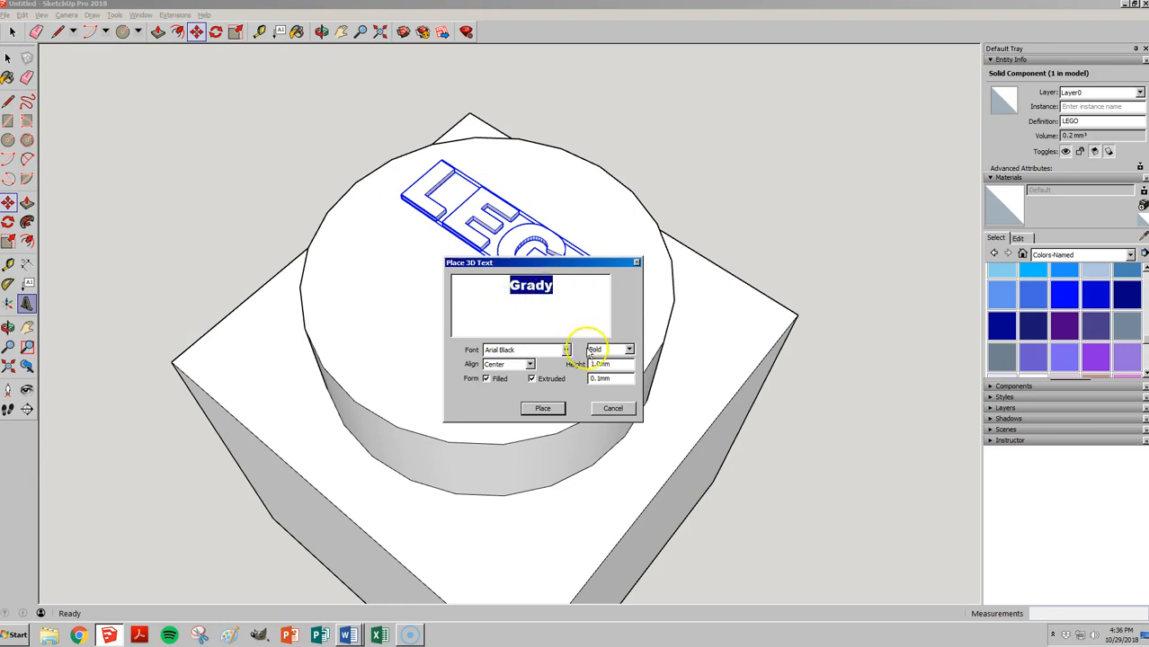
{"action": "left_click", "coordinate": [566, 350]}
{"action": "left_click", "coordinate": [670, 423]}
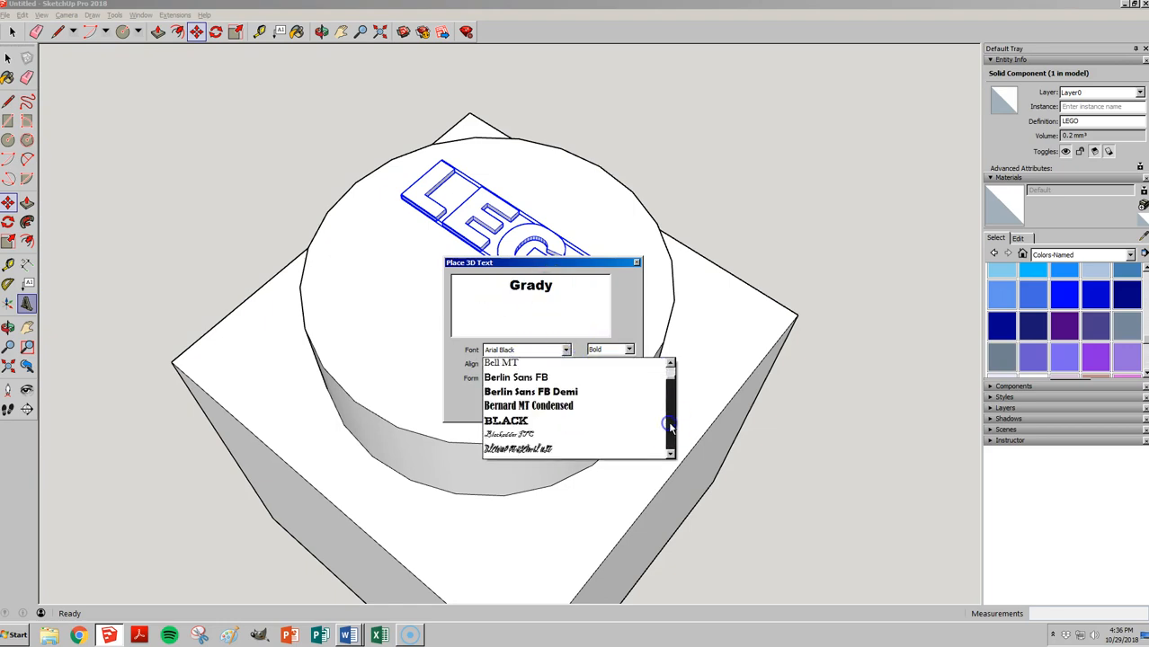
{"action": "scroll", "coordinate": [670, 429], "scroll_direction": "down", "scroll_amount": 2}
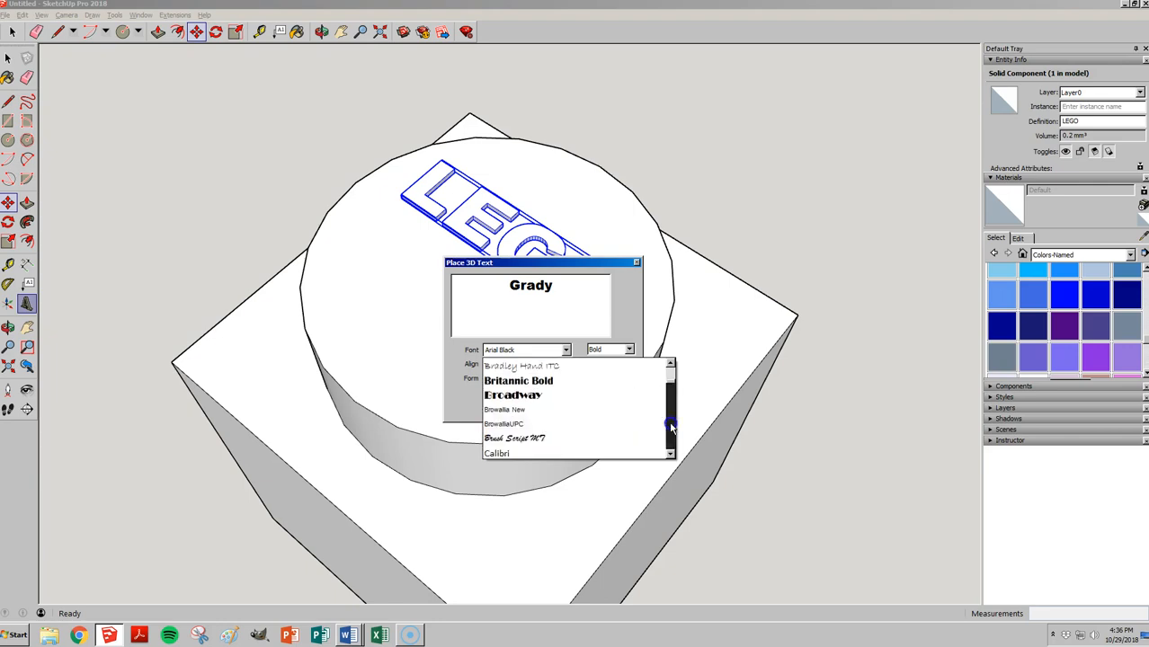
{"action": "left_click", "coordinate": [583, 396]}
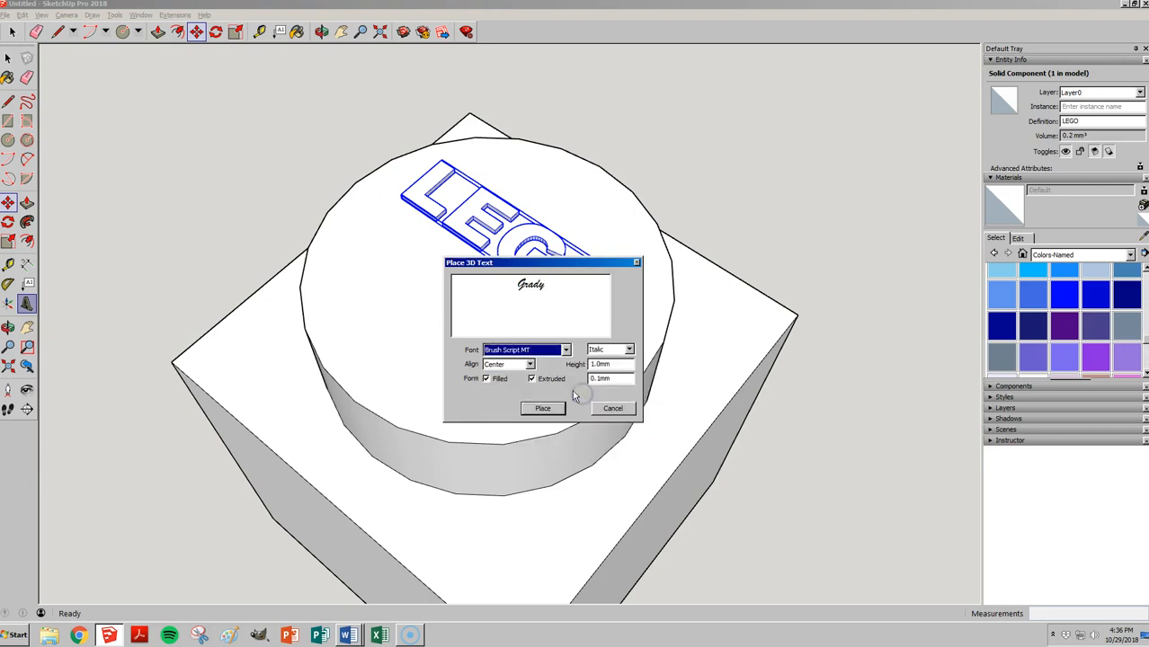
{"action": "left_click", "coordinate": [539, 406]}
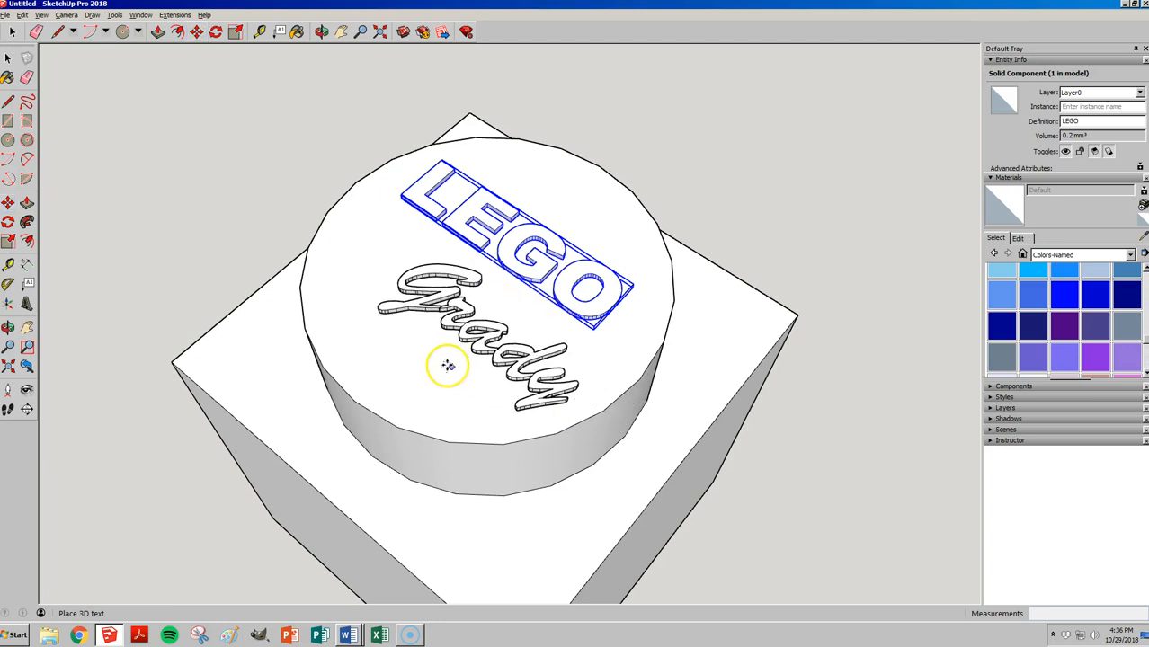
{"action": "left_click", "coordinate": [405, 350]}
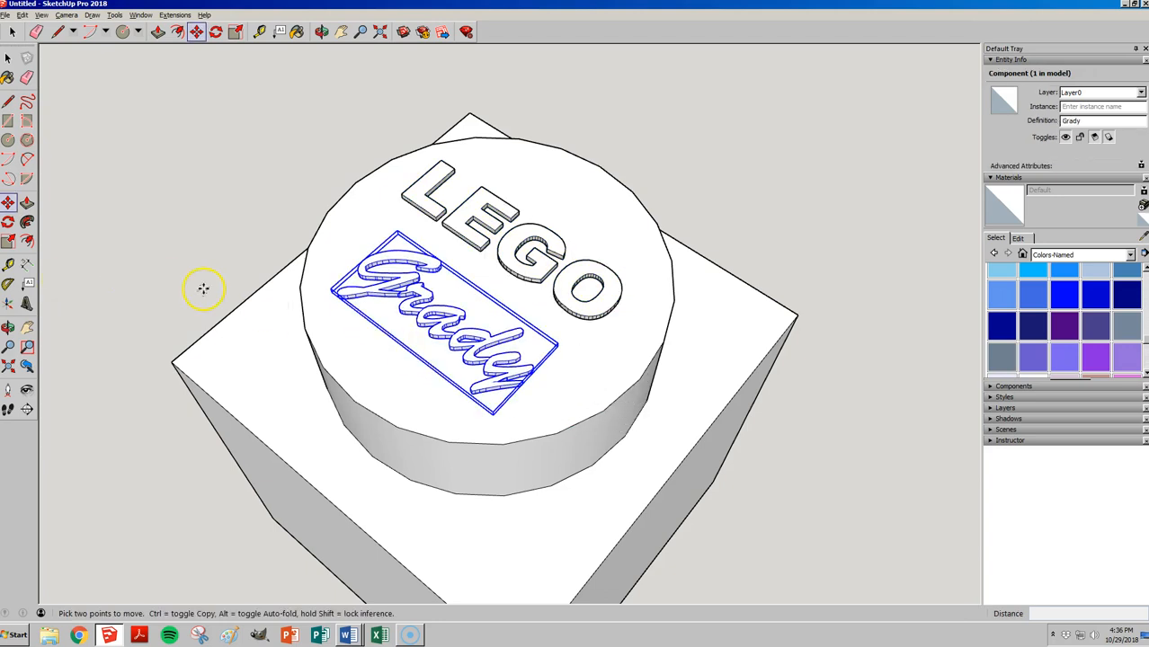
- Scale the name text down from its corner and scale its thickness to 0.50 along the blue axis
{"action": "key", "text": "s"}
{"action": "scroll", "coordinate": [481, 389], "scroll_direction": "up", "scroll_amount": 4}
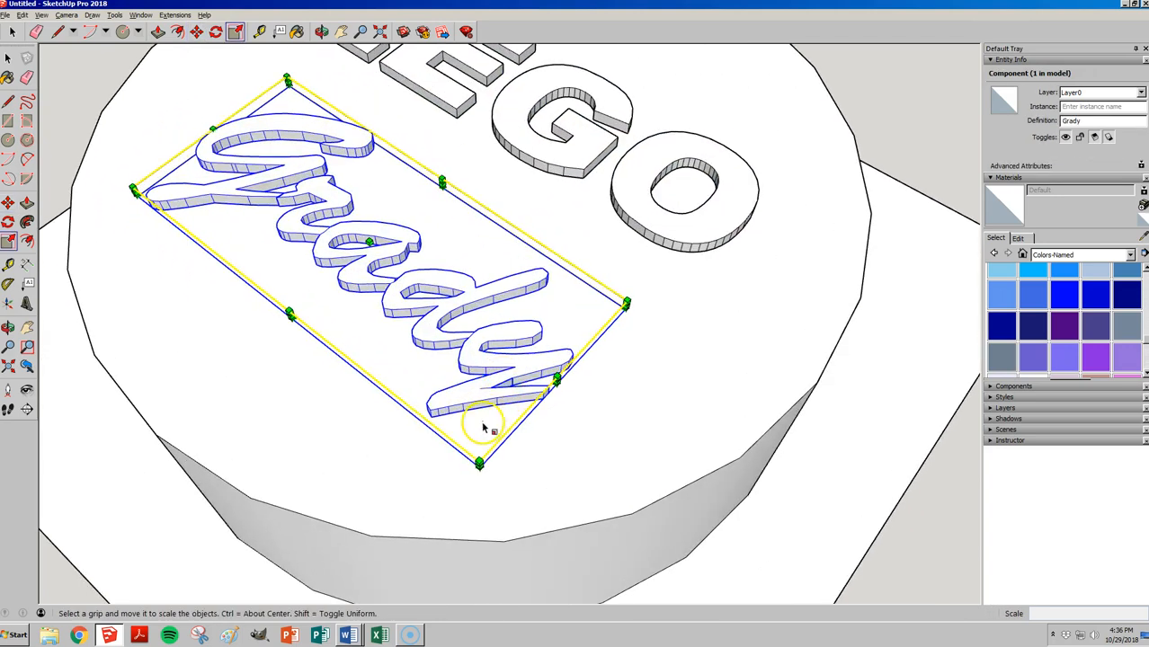
{"action": "left_click_drag", "start_coordinate": [479, 460], "coordinate": [407, 361]}
{"action": "middle_click_drag", "start_coordinate": [377, 343], "coordinate": [339, 192]}
{"action": "left_click_drag", "start_coordinate": [353, 190], "coordinate": [353, 199]}
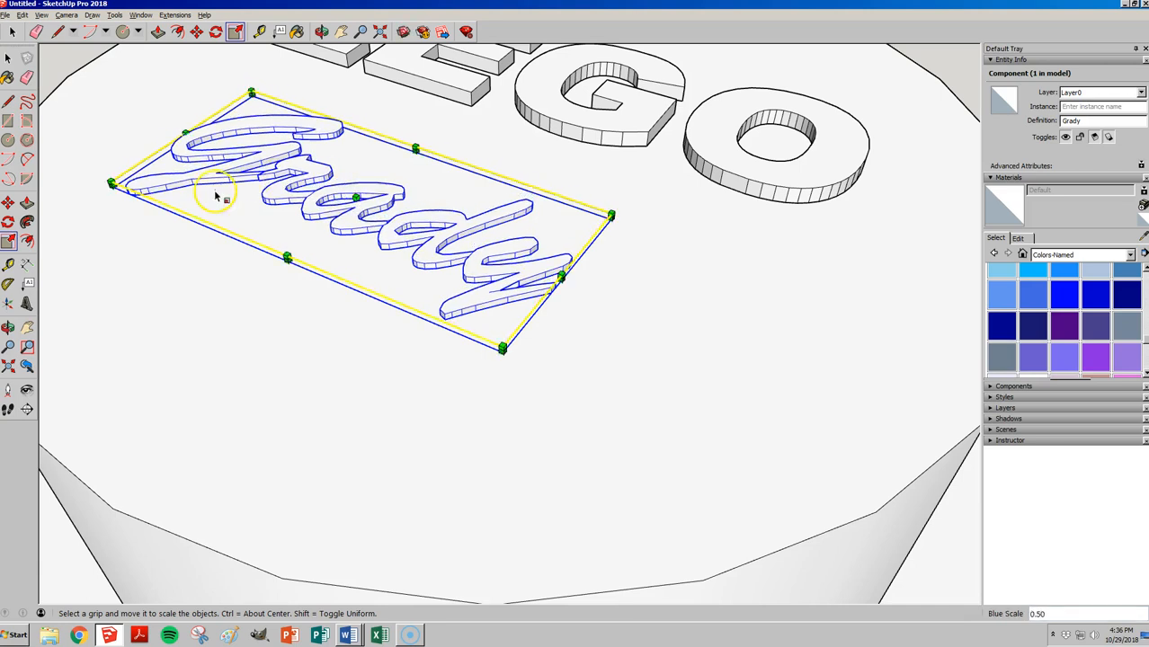
- Move the scaled name text about 0.4 mm across the stud's top face and deselect it
{"action": "left_click", "coordinate": [7, 202]}
{"action": "left_click_drag", "start_coordinate": [310, 235], "coordinate": [407, 245]}
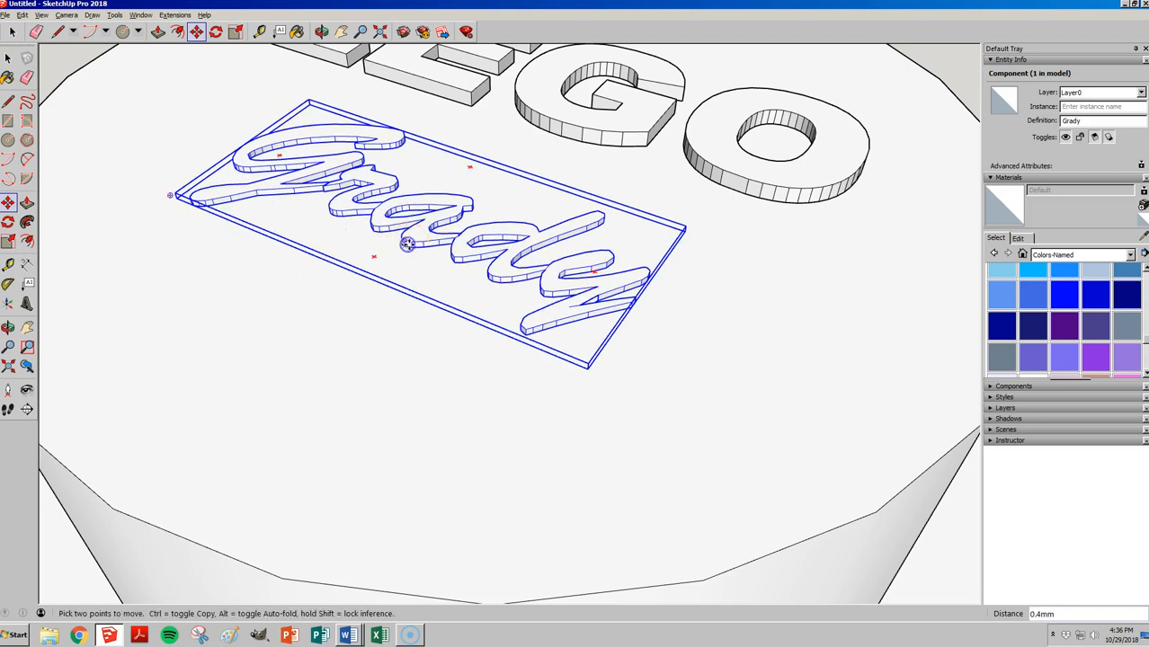
{"action": "scroll", "coordinate": [407, 244], "scroll_direction": "down", "scroll_amount": 5}
{"action": "middle_click_drag", "start_coordinate": [448, 359], "coordinate": [186, 212]}
{"action": "key", "text": "space"}
{"action": "left_click", "coordinate": [191, 185]}
{"action": "scroll", "coordinate": [194, 187], "scroll_direction": "down", "scroll_amount": 4}
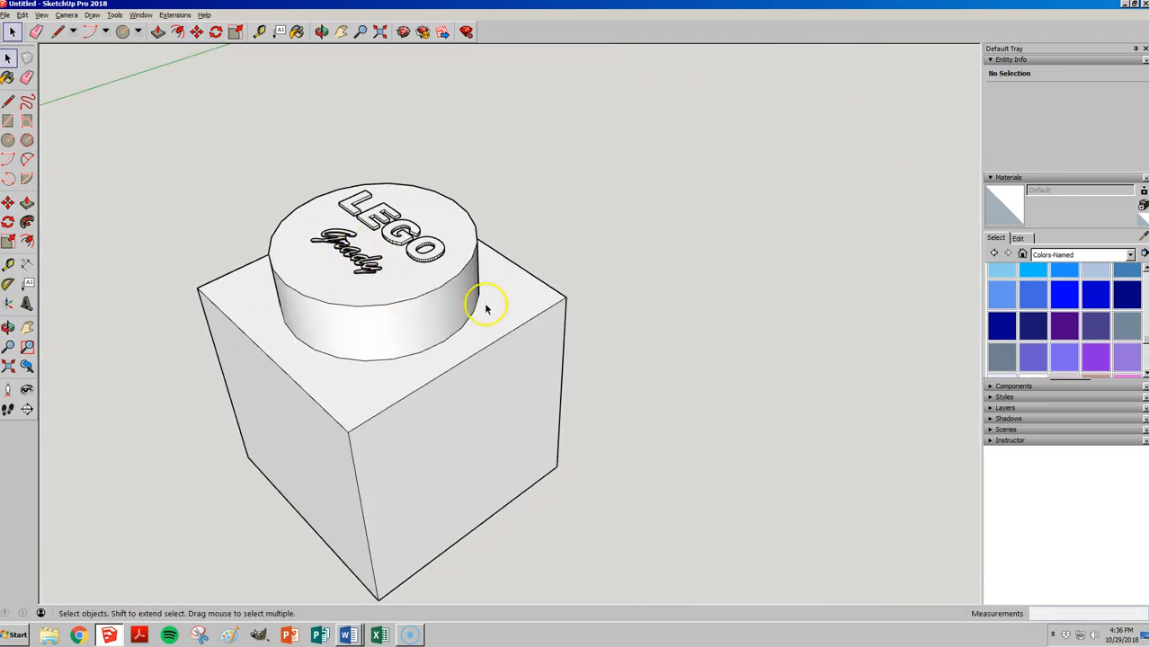
- Offset the outline of the cube's bottom face 1.5 mm inward
{"action": "middle_click_drag", "start_coordinate": [439, 399], "coordinate": [441, 229]}
{"action": "scroll", "coordinate": [487, 246], "scroll_direction": "up", "scroll_amount": 4}
{"action": "scroll", "coordinate": [470, 261], "scroll_direction": "down", "scroll_amount": 5}
{"action": "scroll", "coordinate": [218, 411], "scroll_direction": "up", "scroll_amount": 3}
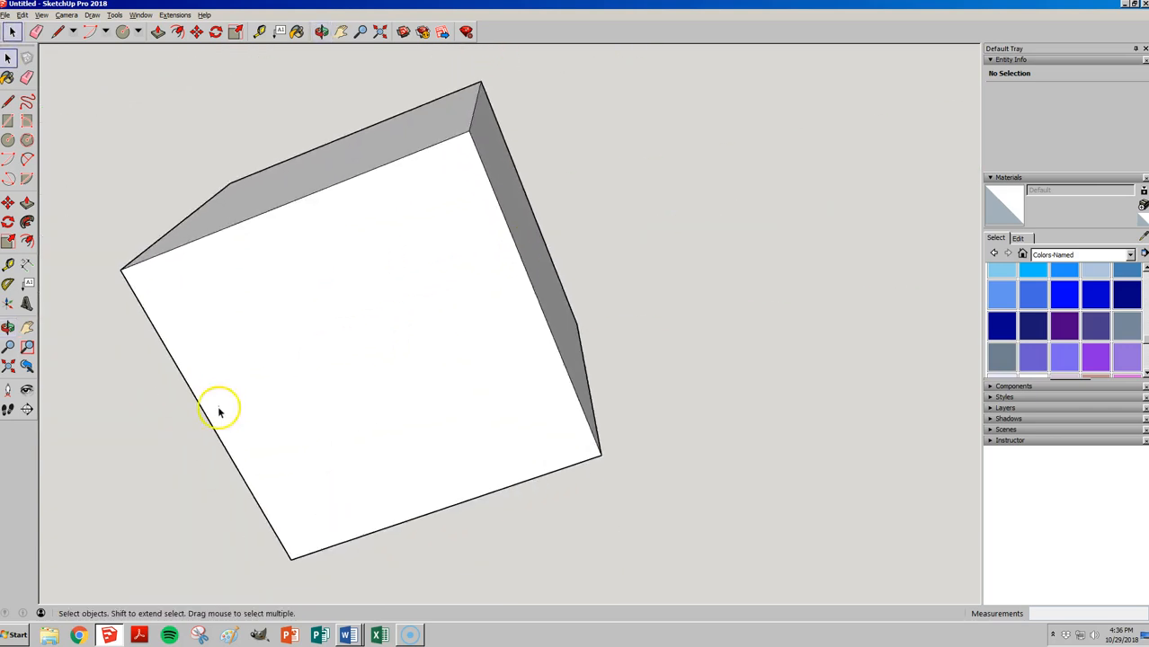
{"action": "key", "text": "f"}
{"action": "left_click", "coordinate": [213, 407]}
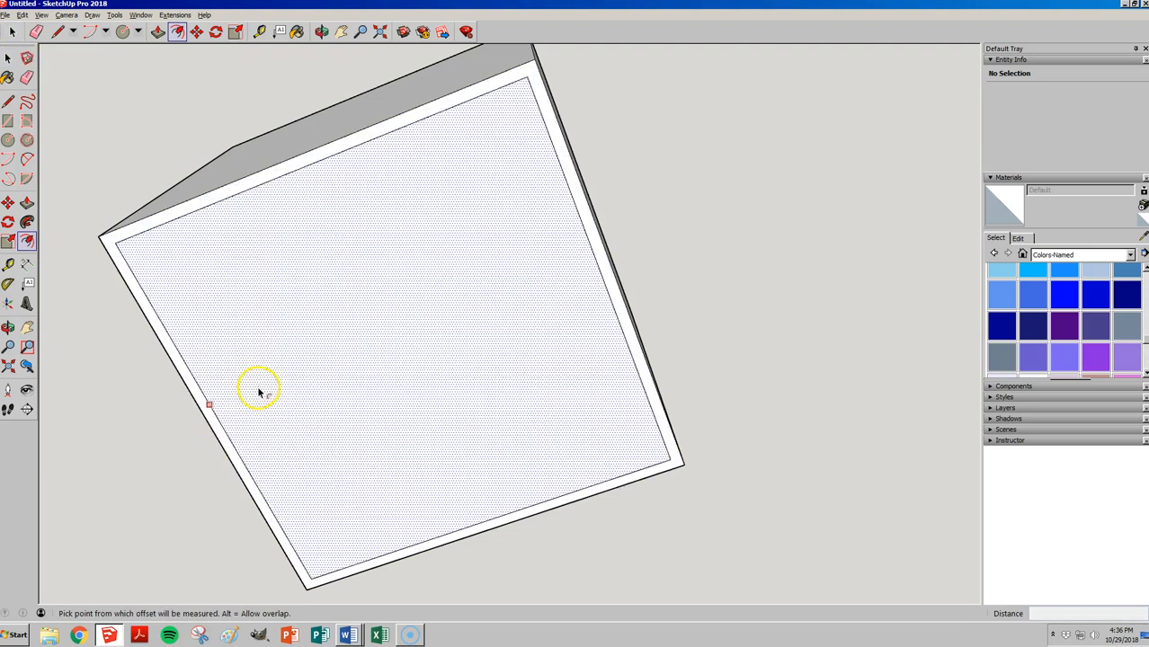
{"action": "left_click", "coordinate": [217, 416]}
{"action": "type", "text": "1.5"}
{"action": "key", "text": "Return"}
{"action": "key", "text": "p"}
{"action": "left_click", "coordinate": [350, 384]}
{"action": "left_click", "coordinate": [372, 344]}
{"action": "key", "text": "Escape"}
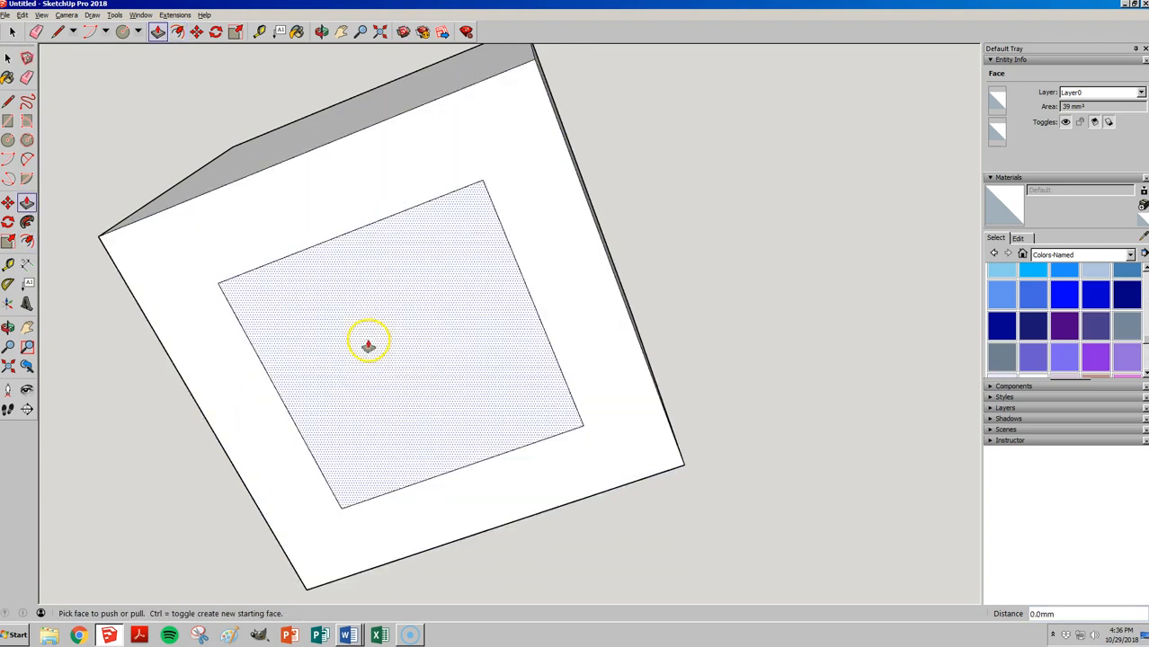
{"action": "key", "text": "space"}
{"action": "left_click", "coordinate": [149, 105]}
- Push/Pull the inner square on the cube's underside inward to hollow out the brick
{"action": "middle_click_drag", "start_coordinate": [361, 337], "coordinate": [436, 325]}
{"action": "key", "text": "p"}
{"action": "left_click", "coordinate": [440, 401]}
{"action": "left_click", "coordinate": [435, 374]}
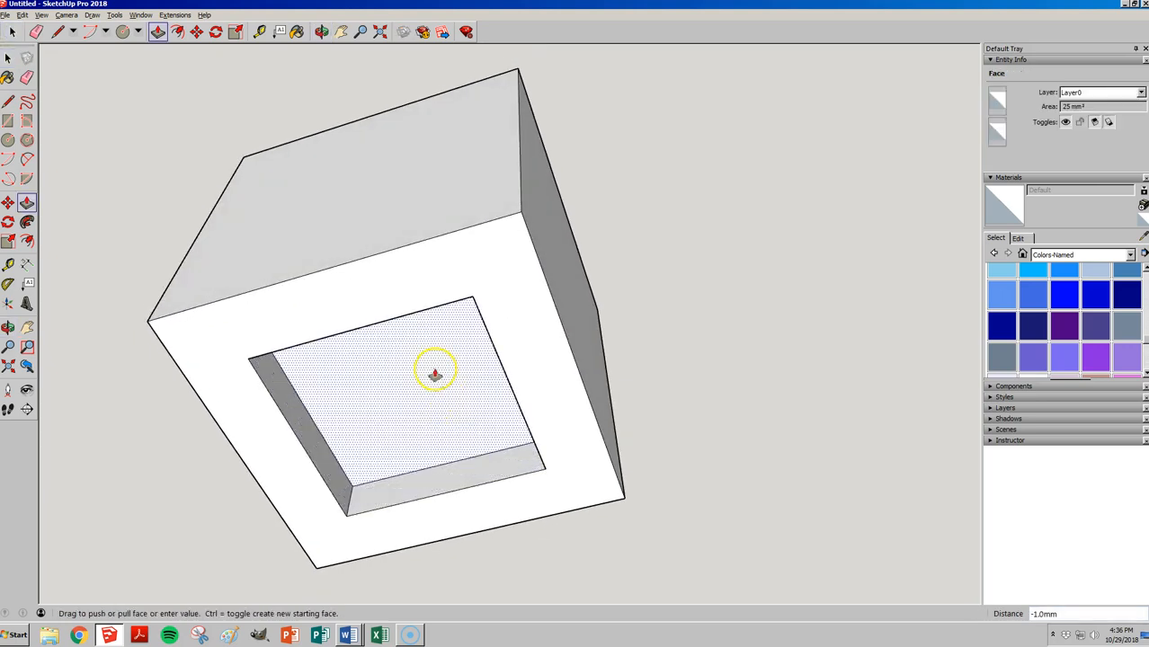
{"action": "key", "text": "Return"}
- Start a 3D text for the inner face of the underside recess and enter the name as its content
{"action": "middle_click_drag", "start_coordinate": [418, 433], "coordinate": [544, 223]}
{"action": "scroll", "coordinate": [488, 232], "scroll_direction": "up", "scroll_amount": 3}
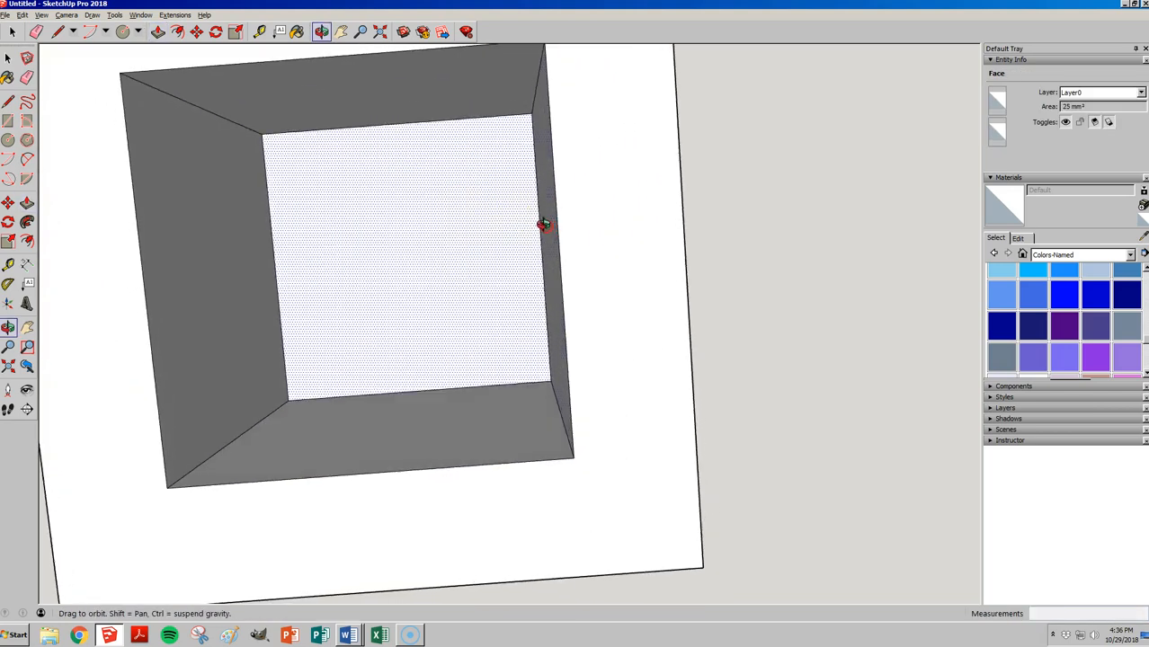
{"action": "left_click", "coordinate": [27, 303]}
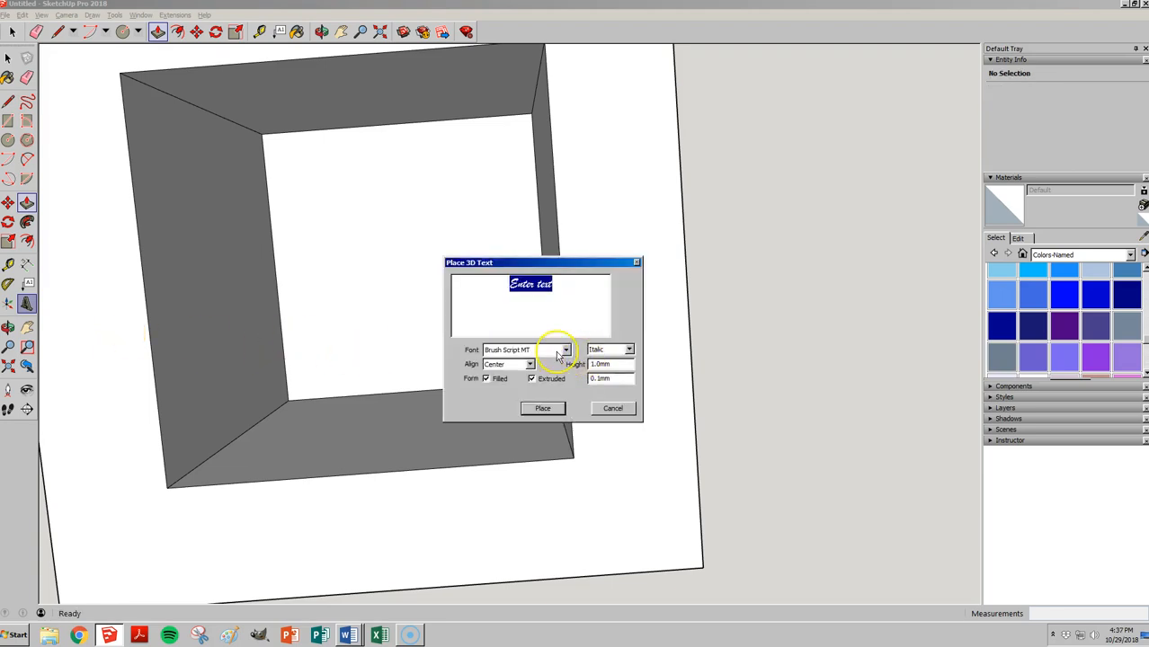
{"action": "type", "text": "Grady"}
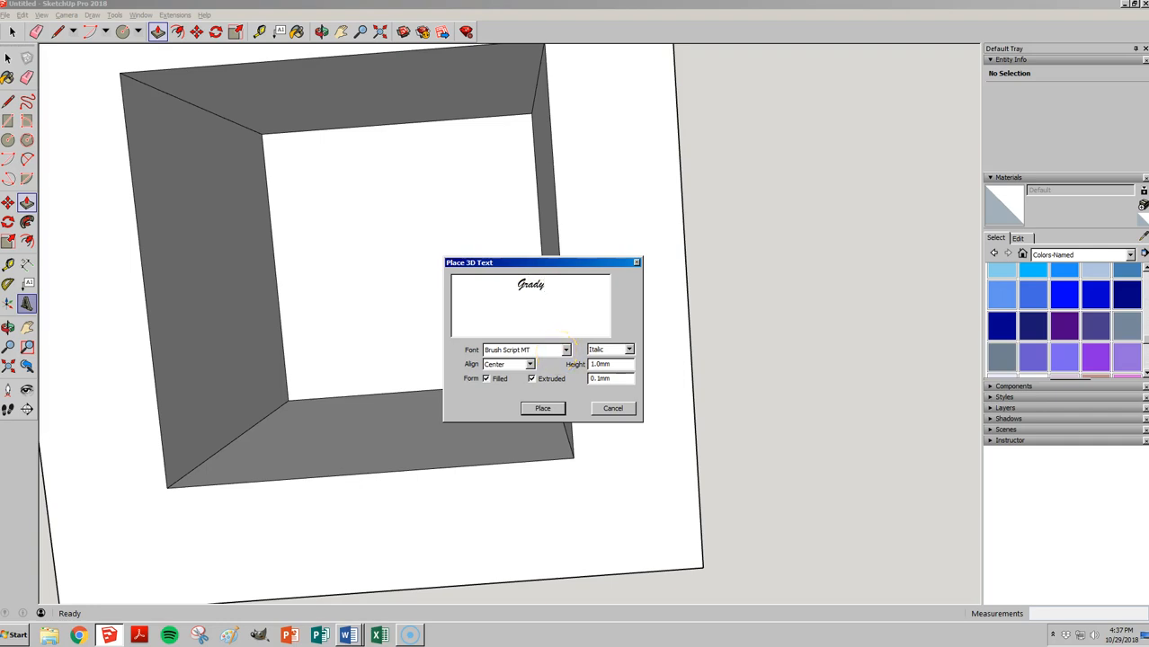
- Set the 3D text's font to Elephant and turn off its extrusion
{"action": "double_click", "coordinate": [530, 284]}
{"action": "left_click", "coordinate": [565, 350]}
{"action": "scroll", "coordinate": [571, 374], "scroll_direction": "up", "scroll_amount": 1}
{"action": "scroll", "coordinate": [580, 400], "scroll_direction": "down", "scroll_amount": 10}
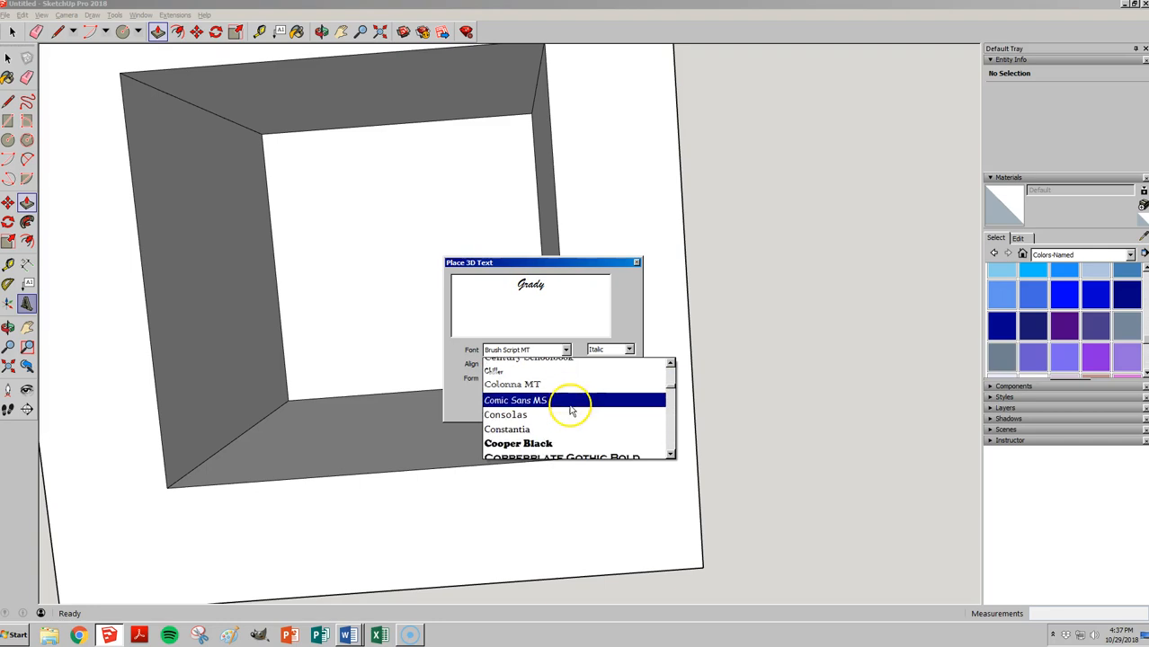
{"action": "left_click", "coordinate": [539, 438]}
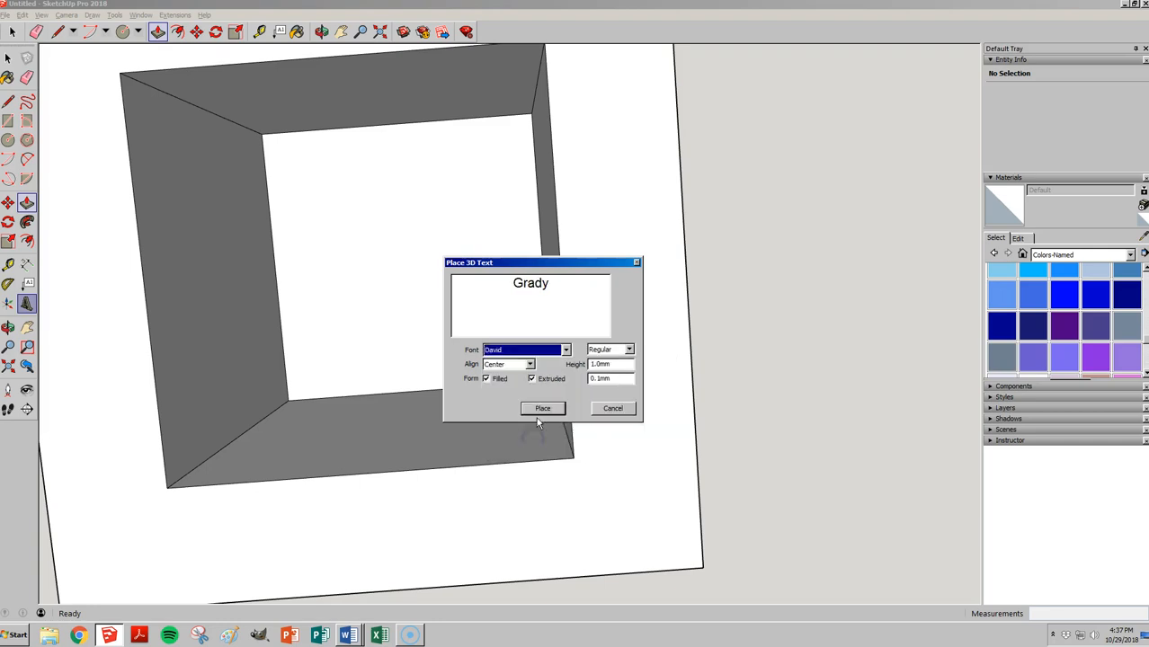
{"action": "left_click", "coordinate": [531, 379]}
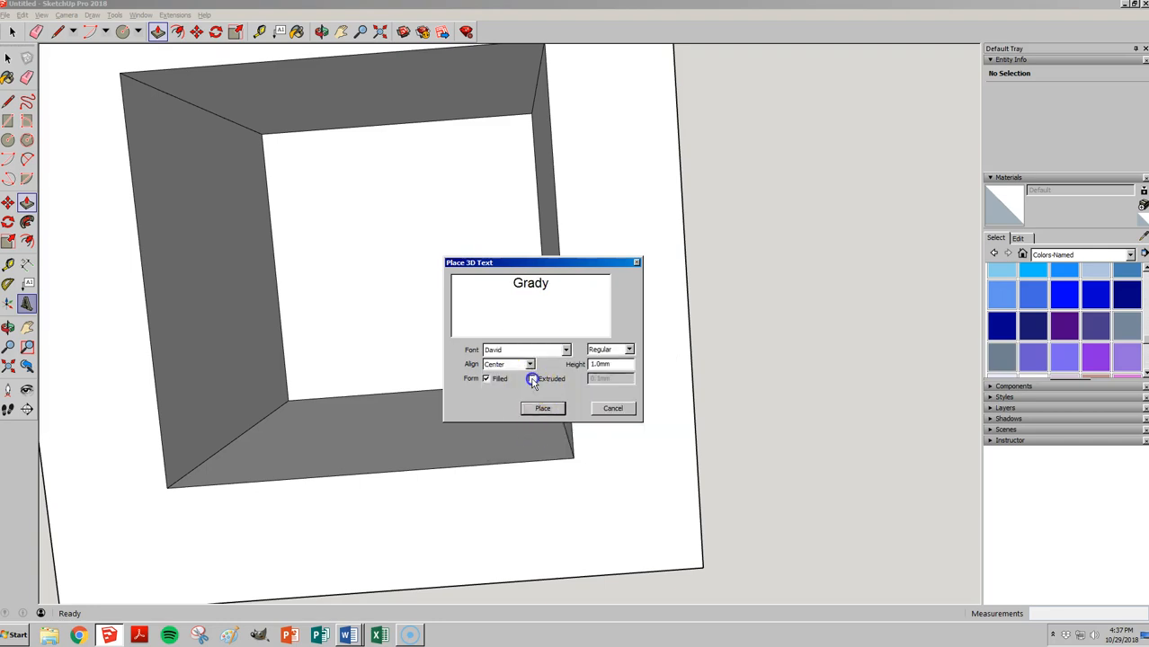
{"action": "left_click", "coordinate": [565, 350]}
{"action": "scroll", "coordinate": [579, 387], "scroll_direction": "down", "scroll_amount": 1}
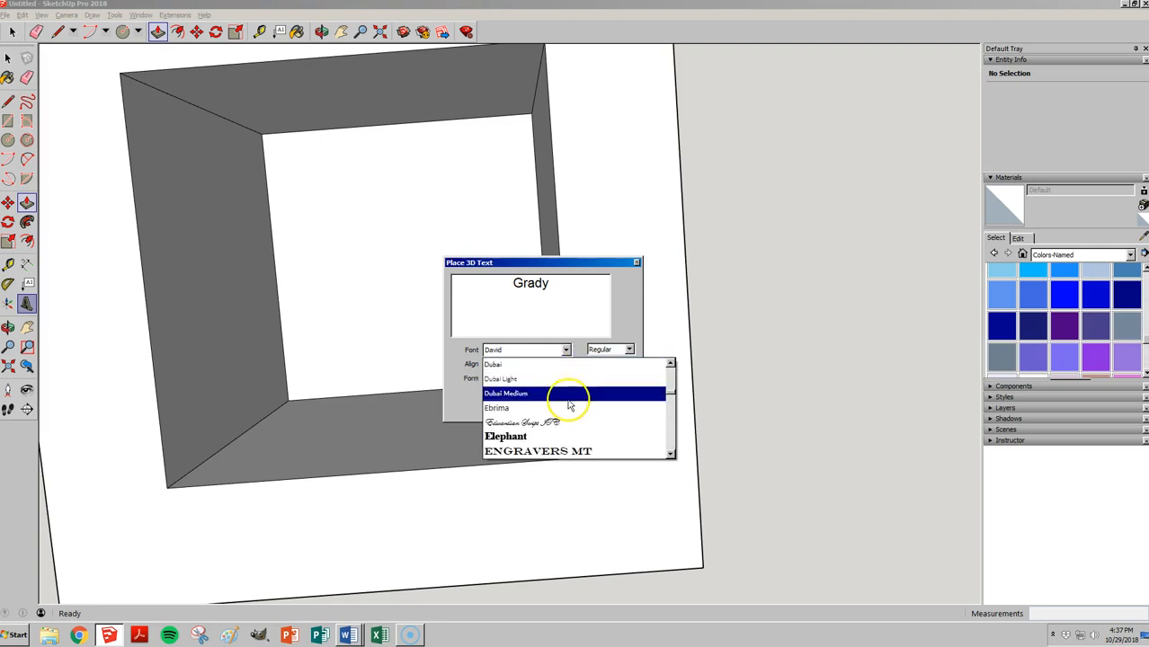
{"action": "left_click", "coordinate": [540, 438]}
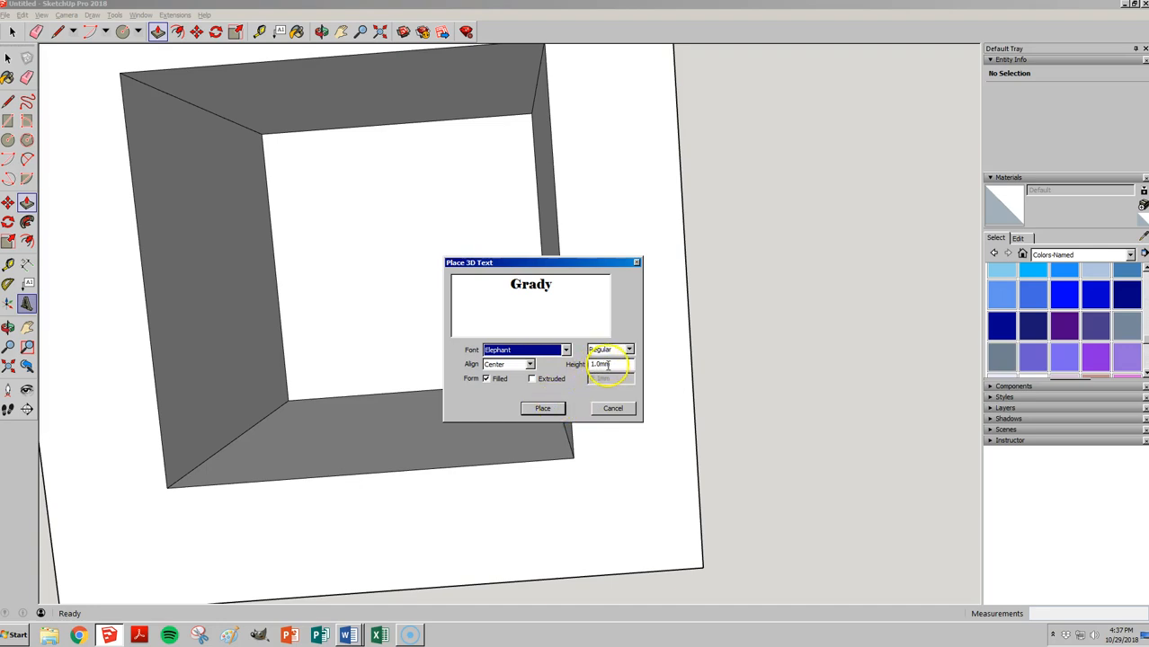
- Place the 1.0 mm high name text on the recess's inner face
{"action": "left_click", "coordinate": [543, 409]}
{"action": "left_click", "coordinate": [410, 233]}
{"action": "middle_click_drag", "start_coordinate": [462, 226], "coordinate": [403, 165]}
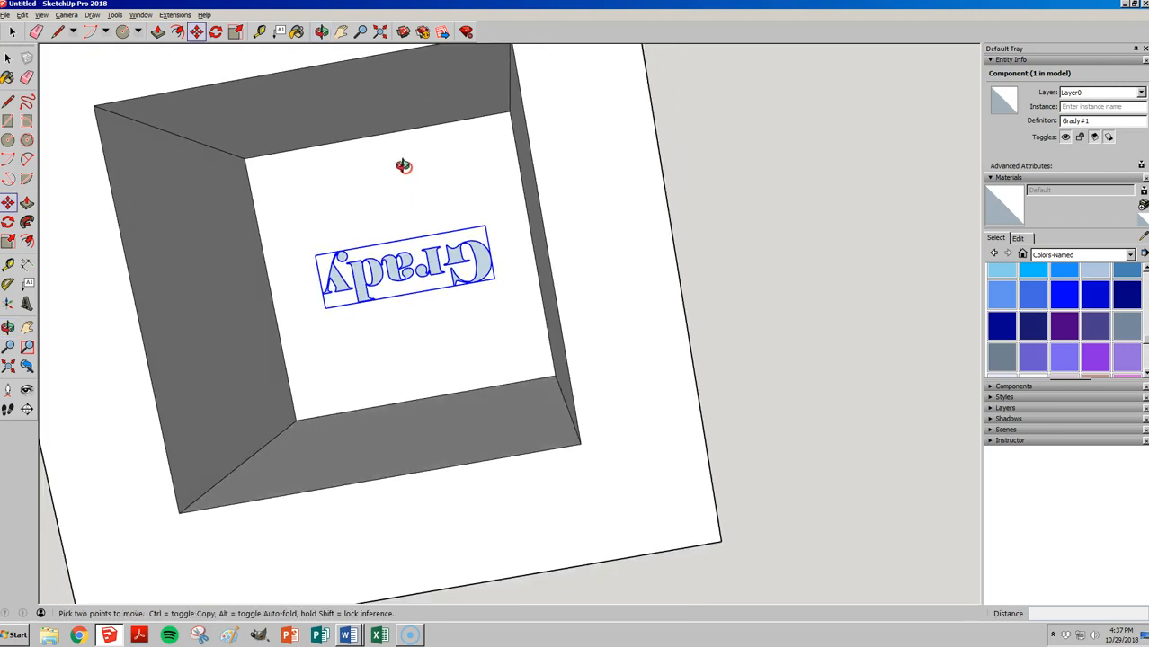
- Delete the four edges around the recess's inner face together with its four corner edges
{"action": "key", "text": "space"}
{"action": "left_click", "coordinate": [254, 204]}
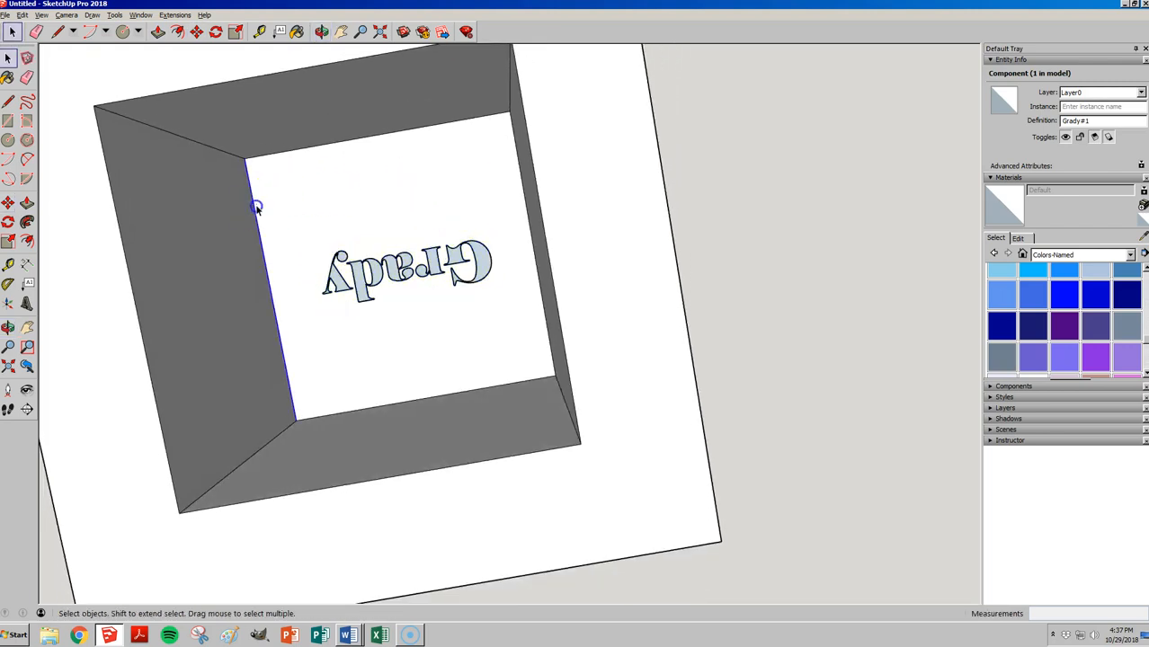
{"action": "left_click", "coordinate": [292, 151], "text": "shift"}
{"action": "left_click", "coordinate": [529, 205], "text": "shift"}
{"action": "left_click", "coordinate": [501, 386], "text": "shift"}
{"action": "middle_click_drag", "start_coordinate": [420, 304], "coordinate": [499, 285]}
{"action": "left_click", "coordinate": [261, 391], "text": "shift"}
{"action": "left_click", "coordinate": [544, 417], "text": "shift"}
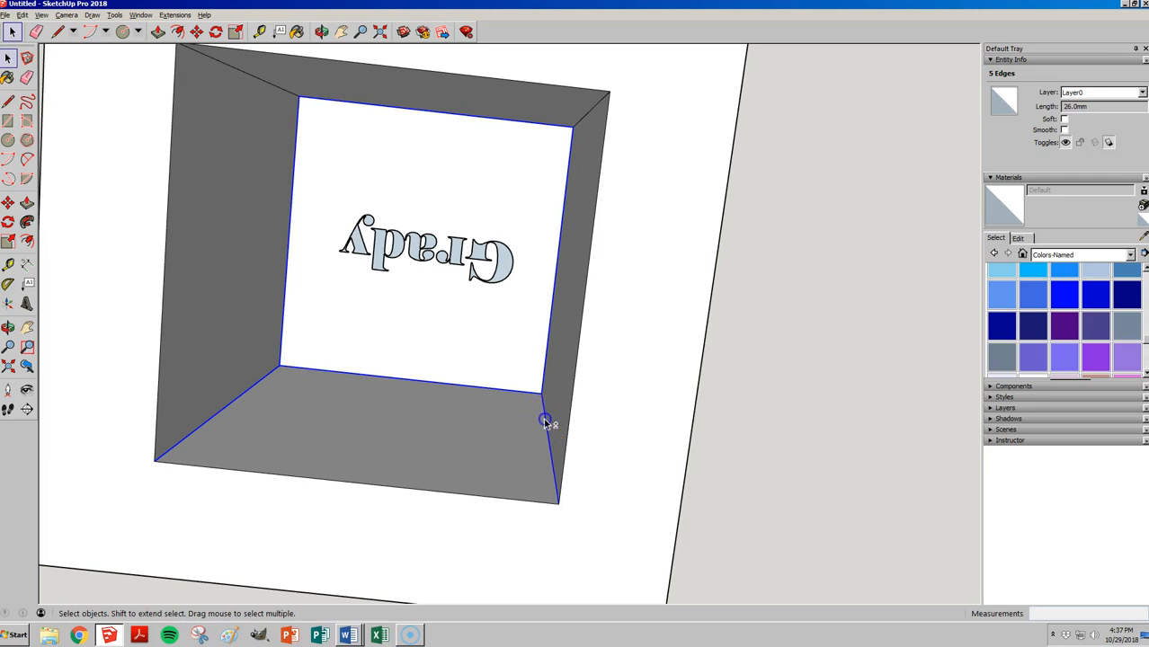
{"action": "left_click", "coordinate": [582, 119], "text": "shift"}
{"action": "left_click", "coordinate": [265, 82], "text": "shift"}
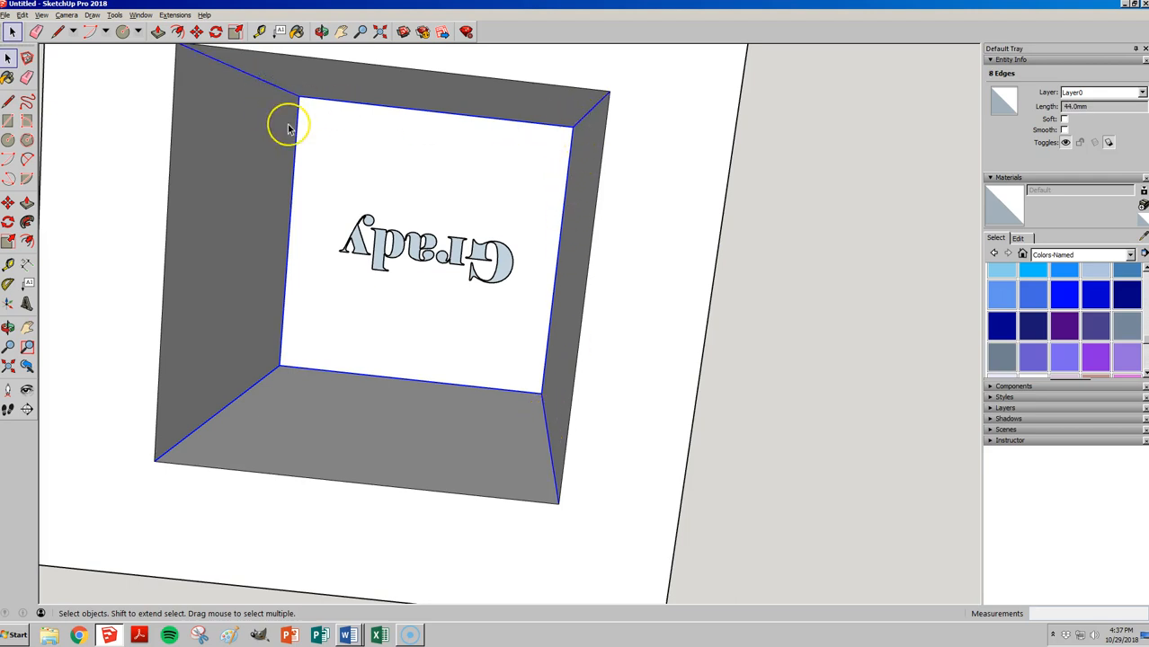
{"action": "key", "text": "Delete"}
- Erase the remaining inner square edges from the cube's underside
{"action": "scroll", "coordinate": [255, 313], "scroll_direction": "down", "scroll_amount": 3}
{"action": "middle_click_drag", "start_coordinate": [199, 225], "coordinate": [281, 164]}
{"action": "mouse_move", "coordinate": [262, 141]}
{"action": "middle_mouse_down"}
{"action": "mouse_move", "coordinate": [315, 82]}
{"action": "mouse_move", "coordinate": [242, 140]}
{"action": "middle_mouse_up"}
{"action": "left_click", "coordinate": [230, 146]}
{"action": "left_click", "coordinate": [509, 160]}
{"action": "left_click", "coordinate": [508, 111]}
{"action": "middle_click_drag", "start_coordinate": [359, 351], "coordinate": [449, 418]}
- Turn on the X-ray face style to expose the name text inside the cube
{"action": "left_click", "coordinate": [47, 16]}
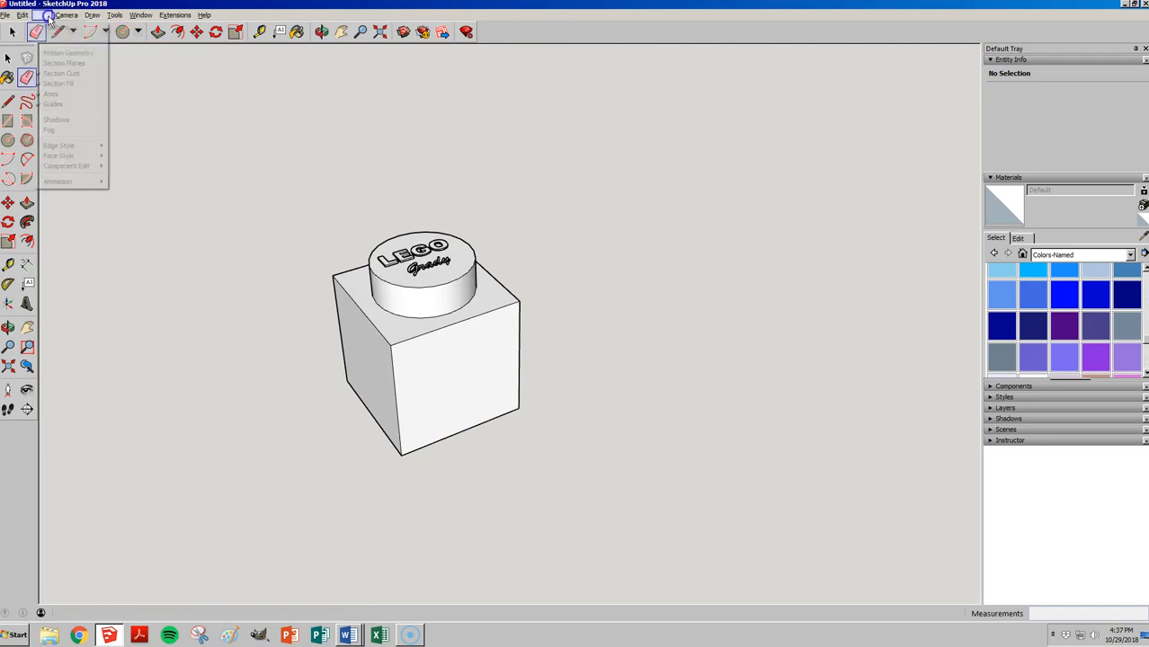
{"action": "mouse_move", "coordinate": [54, 157]}
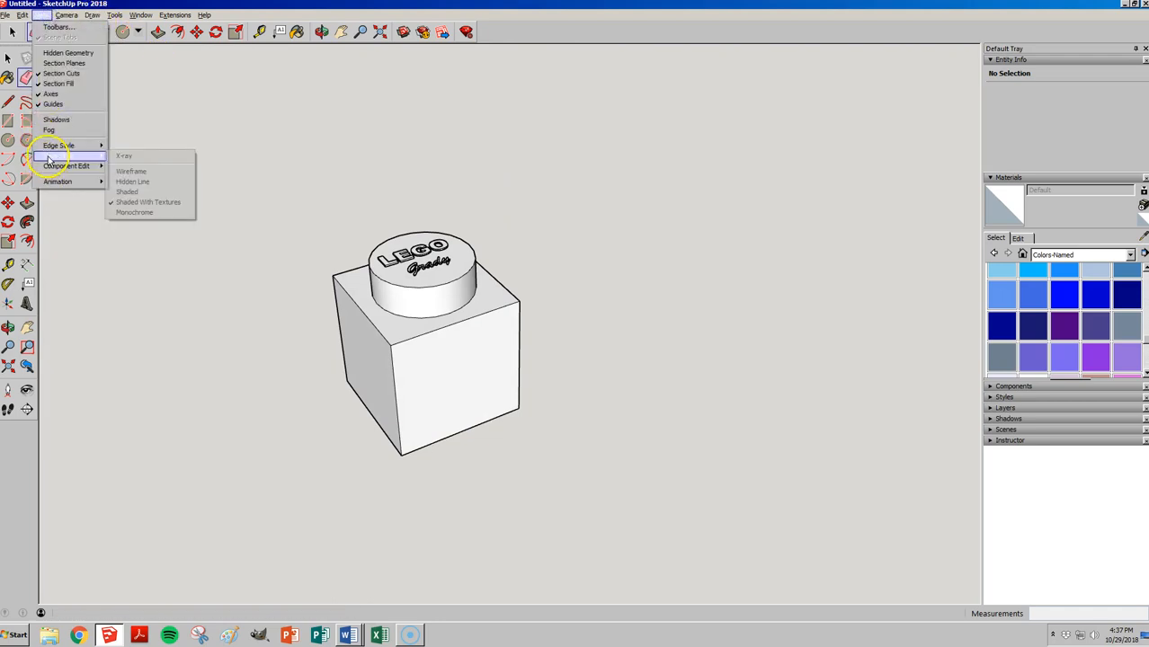
{"action": "left_click", "coordinate": [126, 157]}
{"action": "mouse_move", "coordinate": [141, 159]}
{"action": "middle_mouse_down"}
{"action": "mouse_move", "coordinate": [462, 338]}
{"action": "mouse_move", "coordinate": [475, 292]}
{"action": "mouse_move", "coordinate": [556, 384]}
{"action": "mouse_move", "coordinate": [300, 169]}
{"action": "mouse_move", "coordinate": [427, 161]}
{"action": "mouse_move", "coordinate": [616, 241]}
{"action": "mouse_move", "coordinate": [695, 346]}
{"action": "mouse_move", "coordinate": [510, 328]}
{"action": "mouse_move", "coordinate": [542, 388]}
{"action": "mouse_move", "coordinate": [710, 411]}
{"action": "middle_mouse_up"}
{"action": "scroll", "coordinate": [517, 327], "scroll_direction": "down", "scroll_amount": 2}
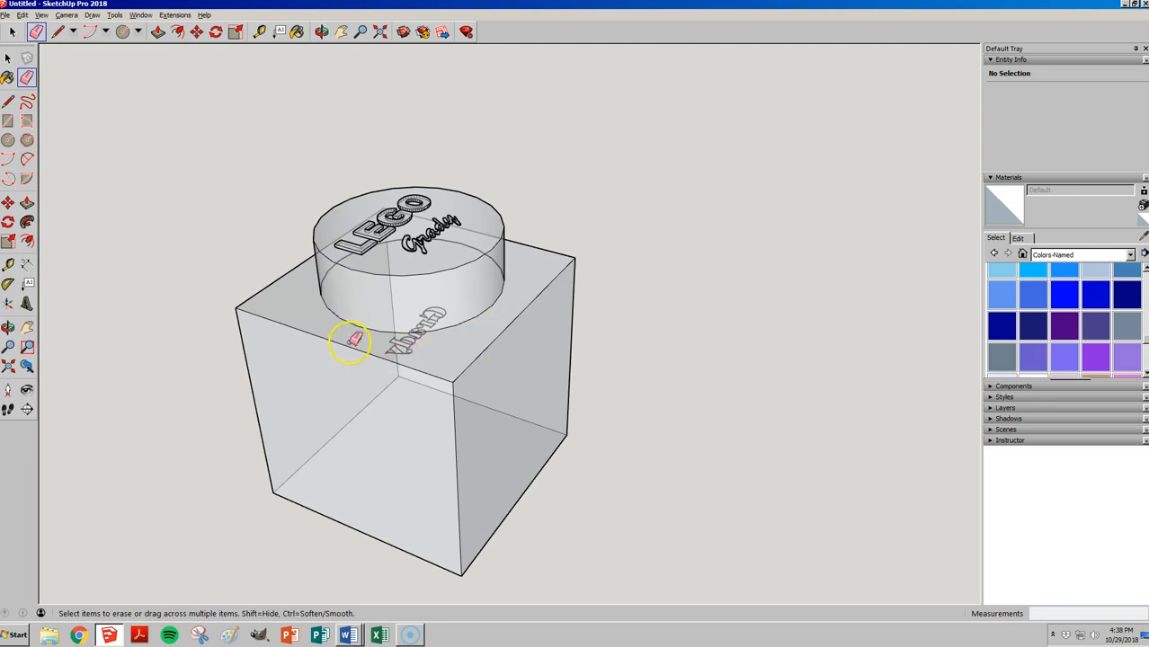
{"action": "middle_click_drag", "start_coordinate": [461, 359], "coordinate": [488, 403]}
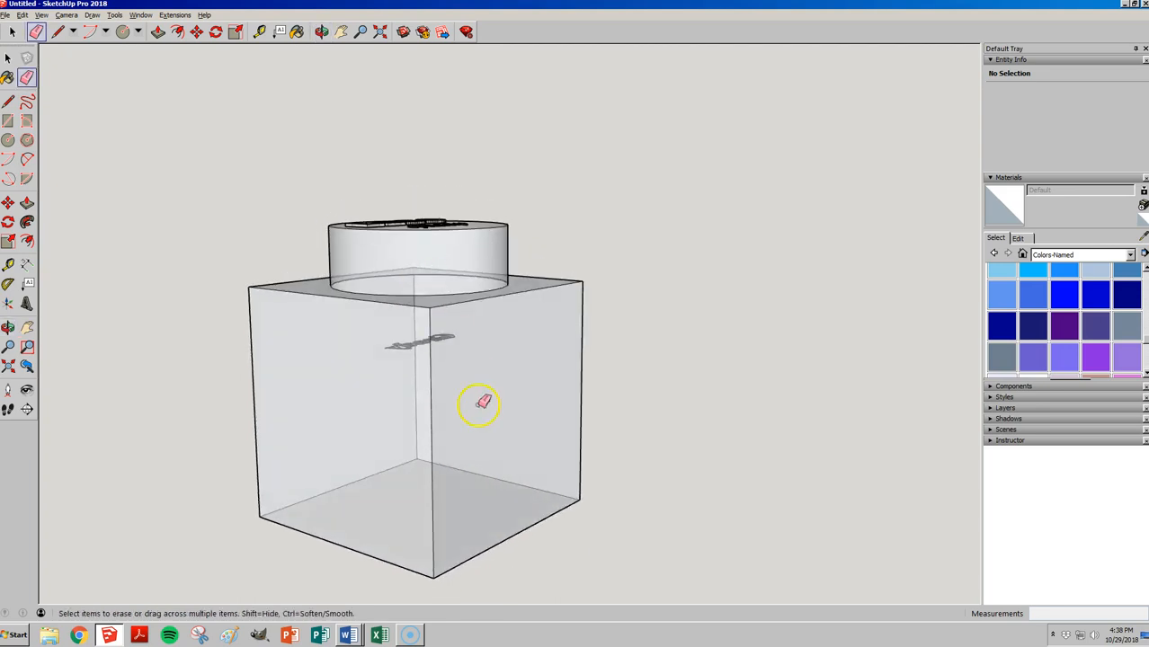
{"action": "scroll", "coordinate": [488, 386], "scroll_direction": "down", "scroll_amount": 2}
{"action": "scroll", "coordinate": [479, 456], "scroll_direction": "up", "scroll_amount": 3}
{"action": "scroll", "coordinate": [462, 456], "scroll_direction": "down", "scroll_amount": 2}
{"action": "scroll", "coordinate": [479, 457], "scroll_direction": "up", "scroll_amount": 2}
{"action": "scroll", "coordinate": [463, 448], "scroll_direction": "down", "scroll_amount": 3}
{"action": "middle_click_drag", "start_coordinate": [505, 404], "coordinate": [385, 407]}
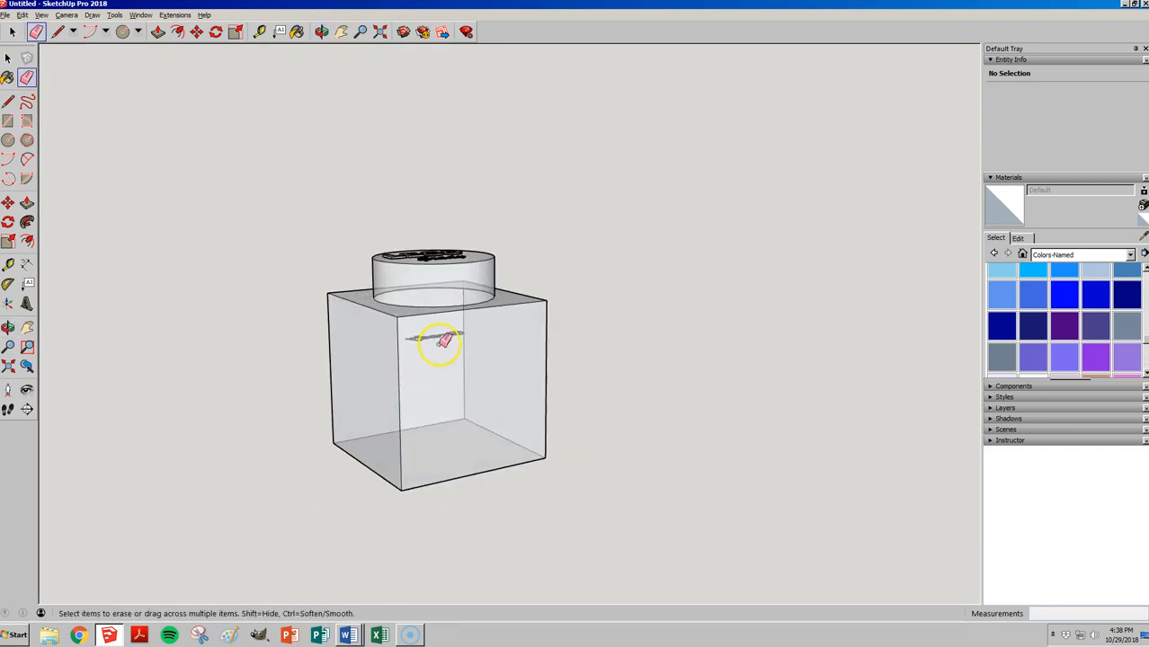
{"action": "scroll", "coordinate": [442, 338], "scroll_direction": "up", "scroll_amount": 5}
{"action": "mouse_move", "coordinate": [441, 341]}
{"action": "middle_mouse_down"}
{"action": "mouse_move", "coordinate": [520, 402]}
{"action": "mouse_move", "coordinate": [395, 350]}
{"action": "middle_mouse_up"}
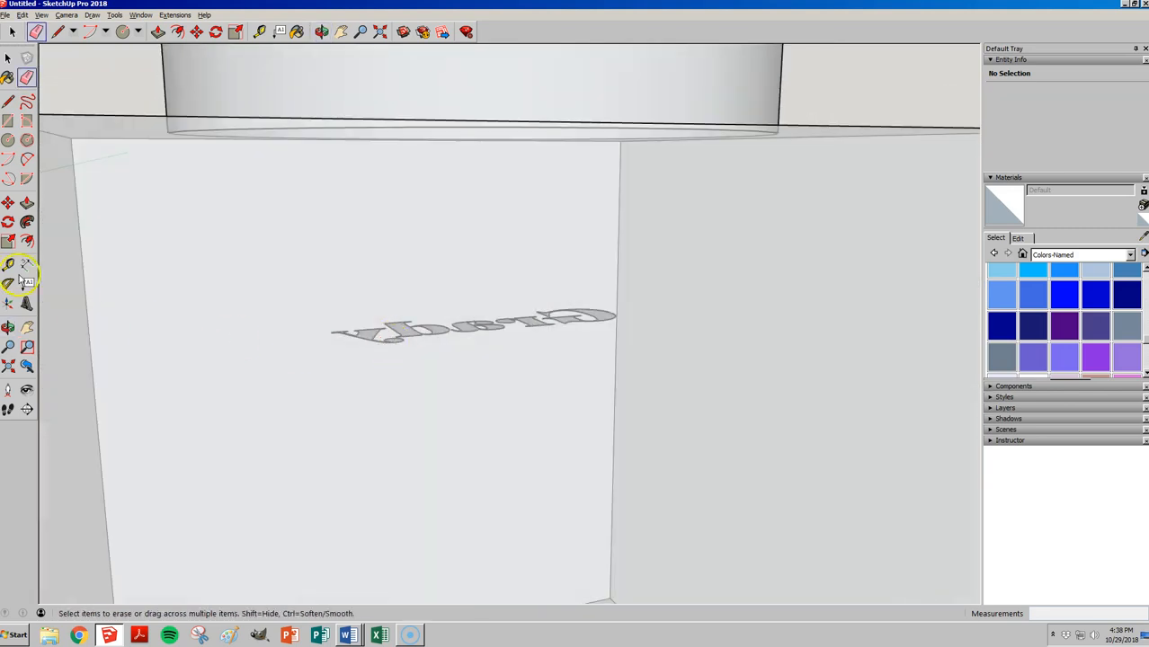
- Move the name text inside the cube 1 mm up along the blue axis and deselect it
{"action": "left_click", "coordinate": [7, 202]}
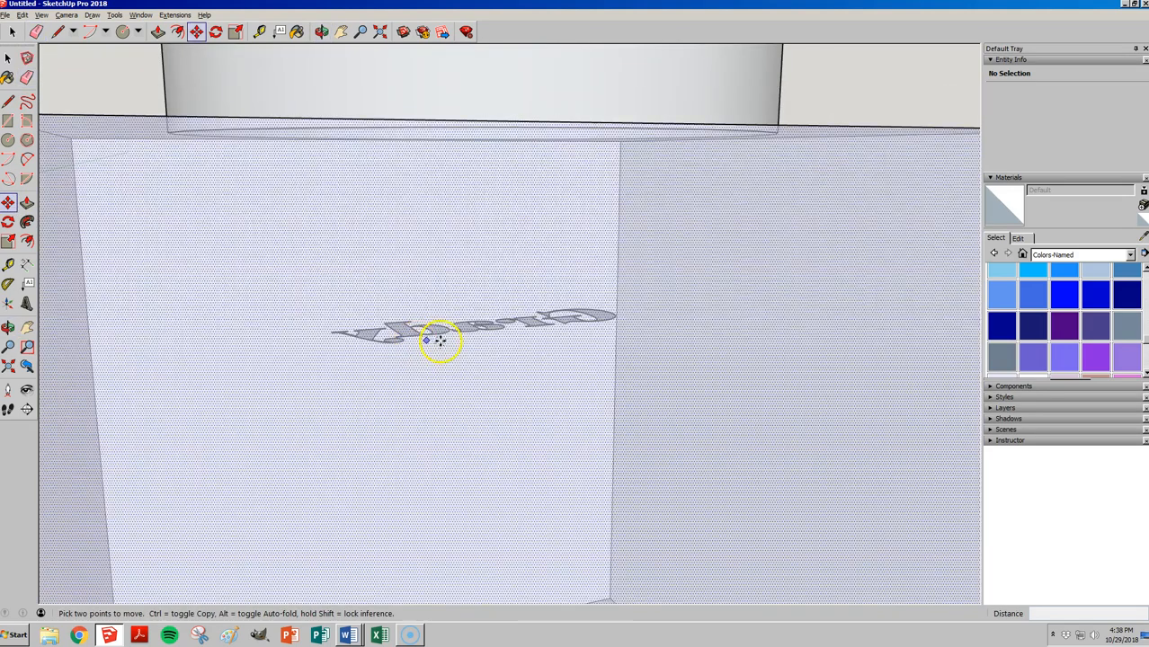
{"action": "left_click", "coordinate": [420, 335]}
{"action": "left_click", "coordinate": [421, 336]}
{"action": "left_click_drag", "start_coordinate": [422, 337], "coordinate": [419, 308]}
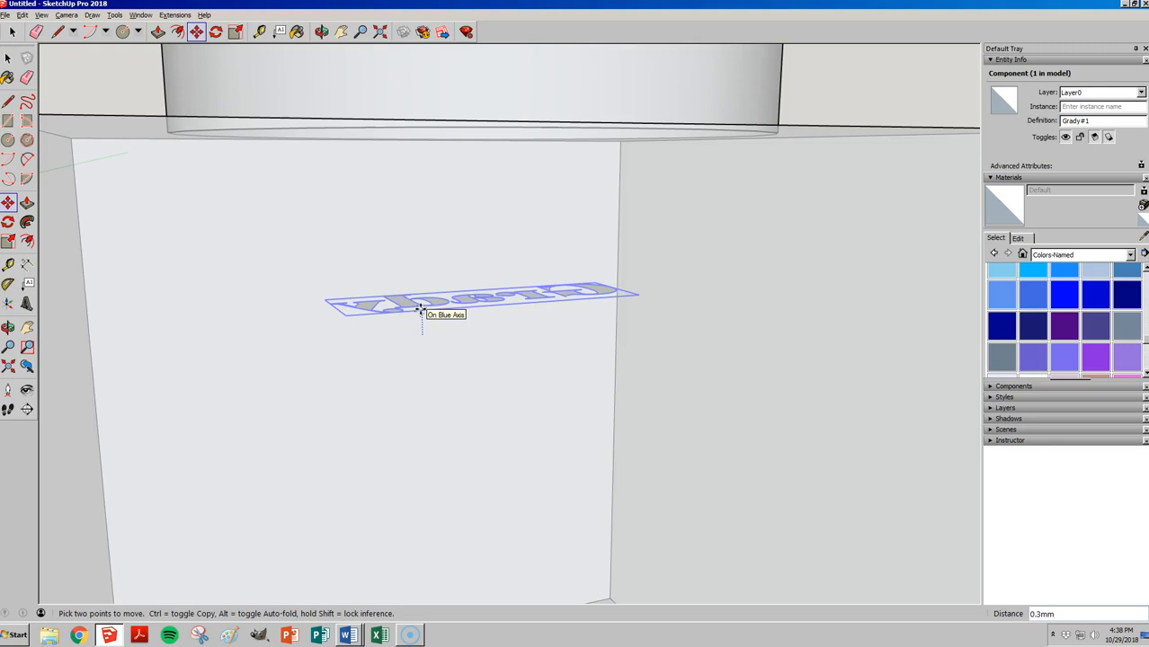
{"action": "key", "text": "shift"}
{"action": "left_click", "coordinate": [426, 285]}
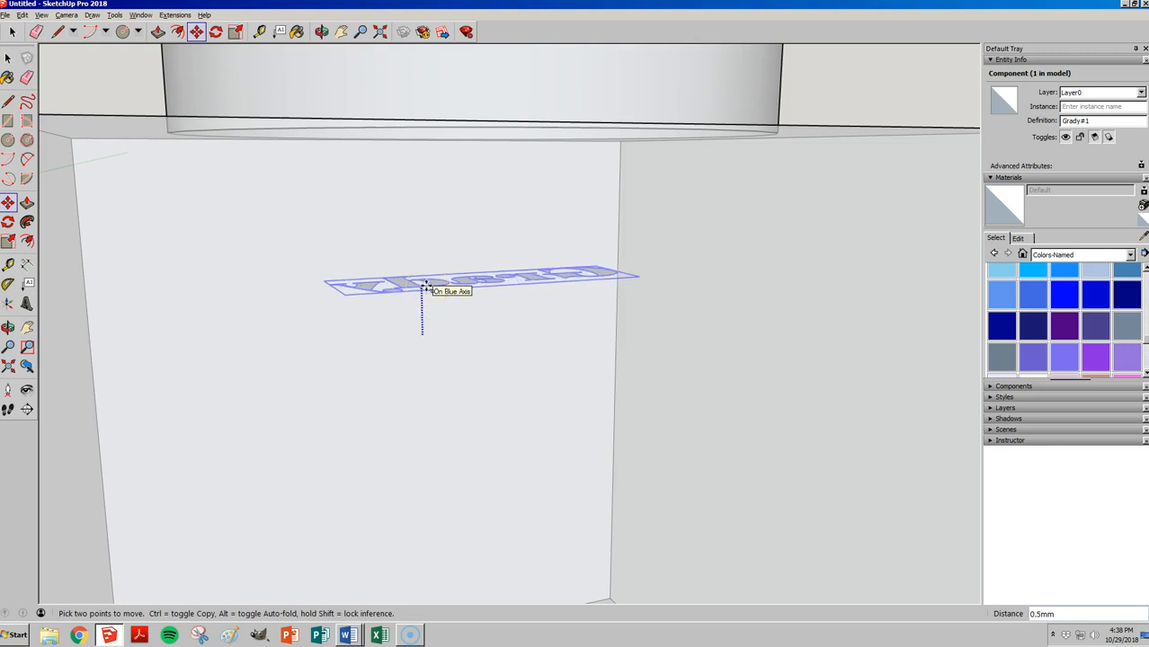
{"action": "left_click", "coordinate": [420, 279]}
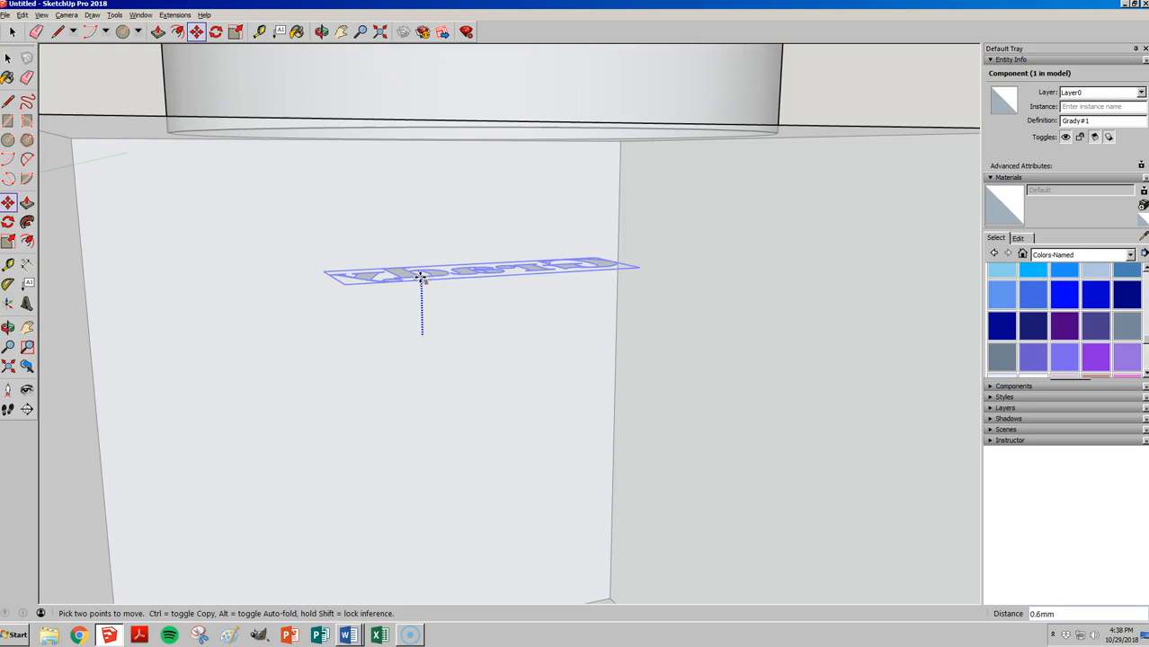
{"action": "left_click", "coordinate": [421, 277]}
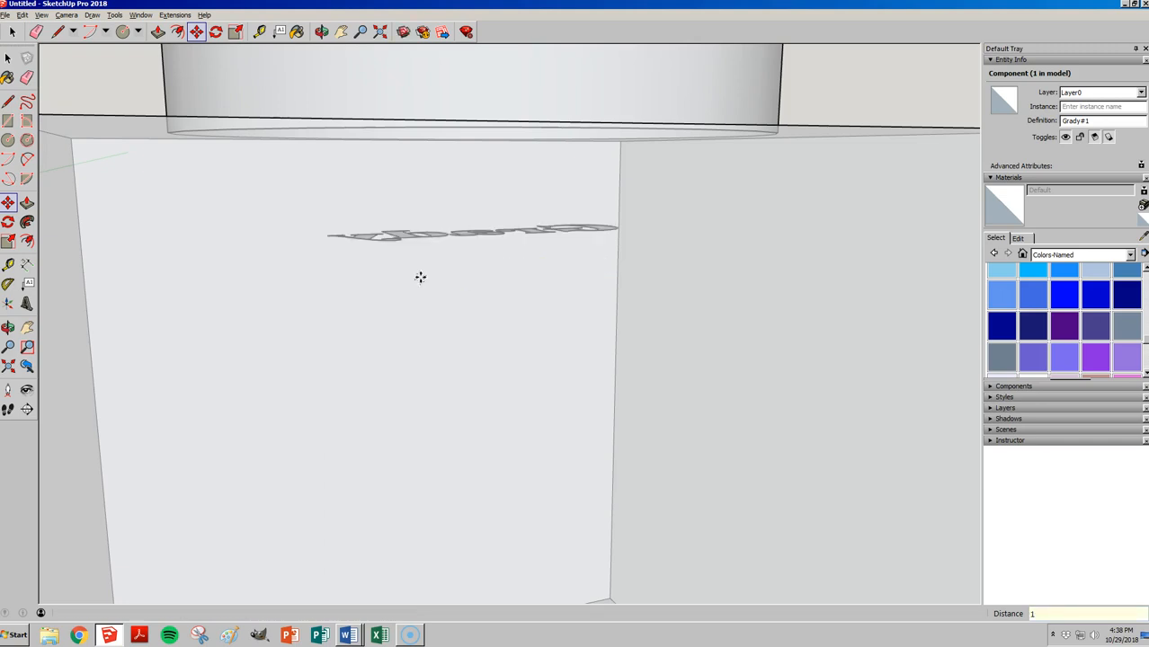
{"action": "middle_click_drag", "start_coordinate": [460, 243], "coordinate": [513, 336]}
{"action": "key", "text": "space"}
- Turn off the X-ray face style
{"action": "scroll", "coordinate": [557, 359], "scroll_direction": "down", "scroll_amount": 5}
{"action": "middle_click_drag", "start_coordinate": [615, 384], "coordinate": [374, 189]}
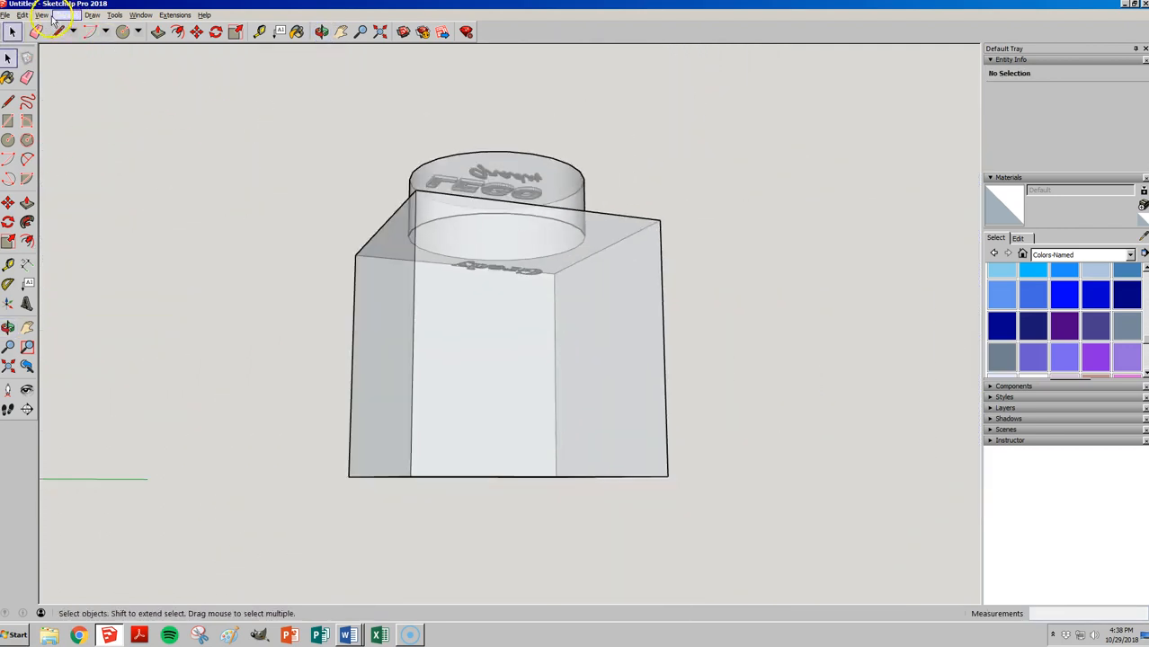
{"action": "left_click", "coordinate": [42, 15]}
{"action": "mouse_move", "coordinate": [81, 157]}
{"action": "left_click", "coordinate": [121, 156]}
- Offset the outline of the cube's underside 1.5 mm inward
{"action": "scroll", "coordinate": [282, 270], "scroll_direction": "down", "scroll_amount": 3}
{"action": "middle_click_drag", "start_coordinate": [282, 270], "coordinate": [496, 370]}
{"action": "scroll", "coordinate": [496, 371], "scroll_direction": "up", "scroll_amount": 4}
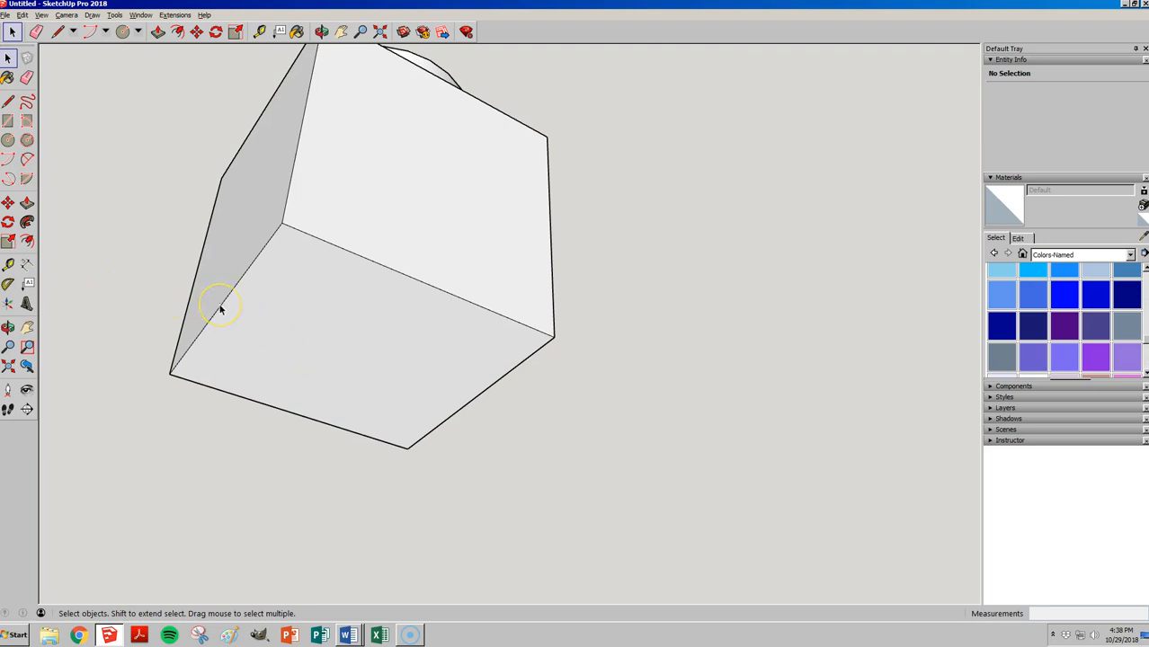
{"action": "key", "text": "f"}
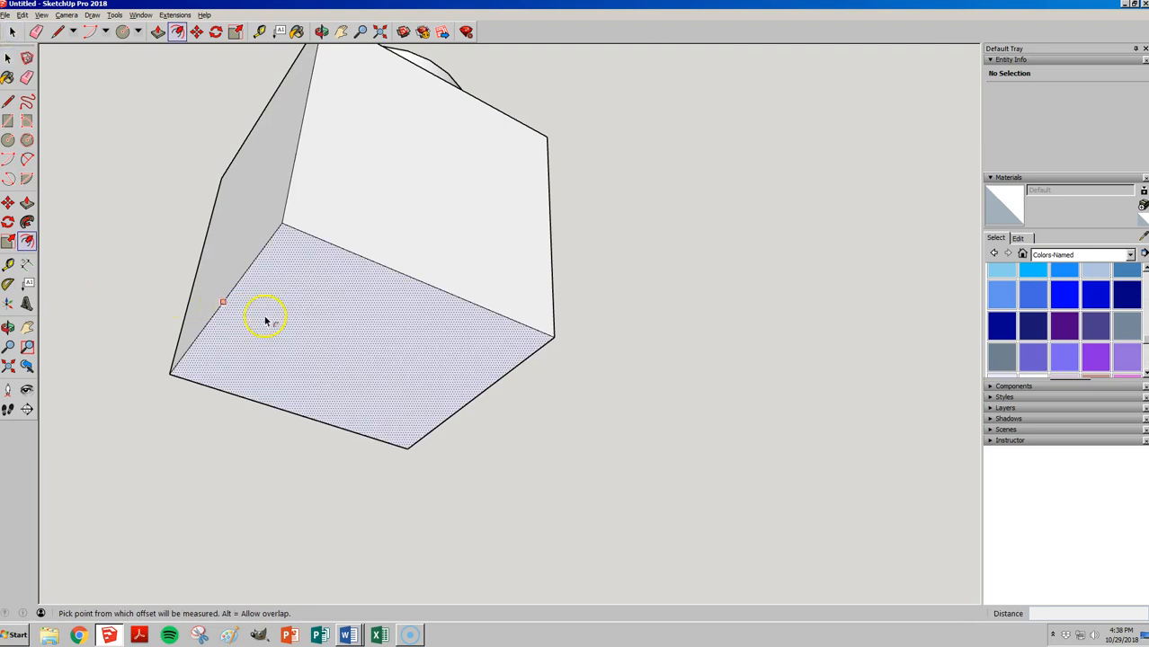
{"action": "left_click", "coordinate": [223, 302]}
{"action": "type", "text": "1.5"}
{"action": "key", "text": "Return"}
- Push/Pull the inner square on the underside 6.0 mm into the cube to form the recess
{"action": "key", "text": "p"}
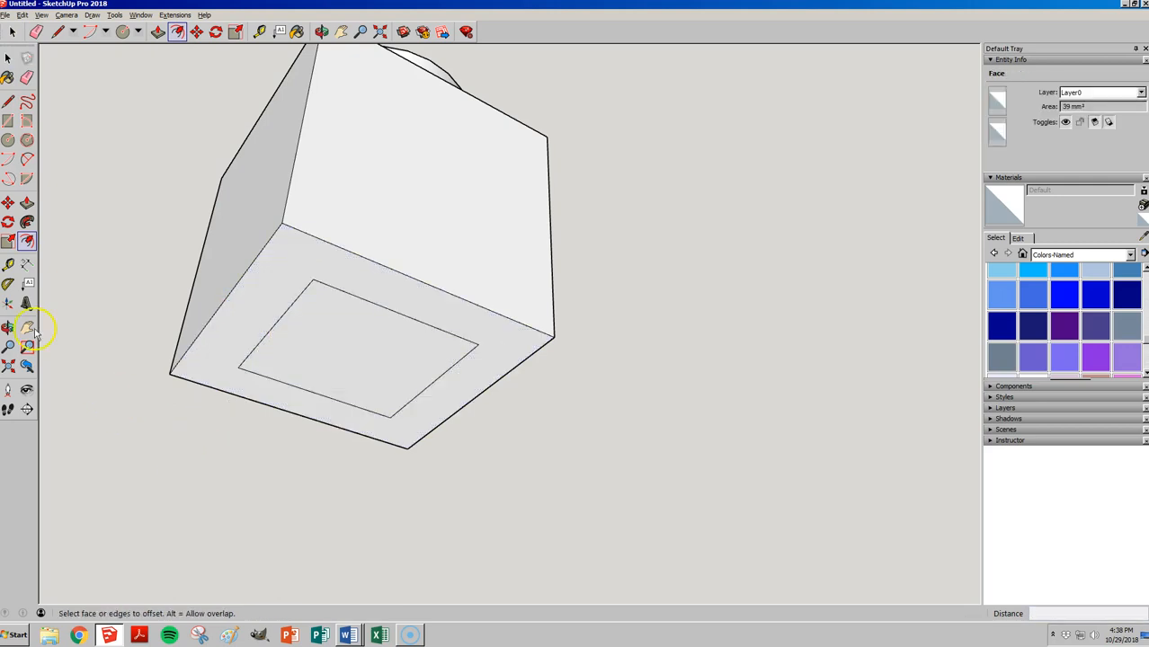
{"action": "left_click", "coordinate": [314, 347]}
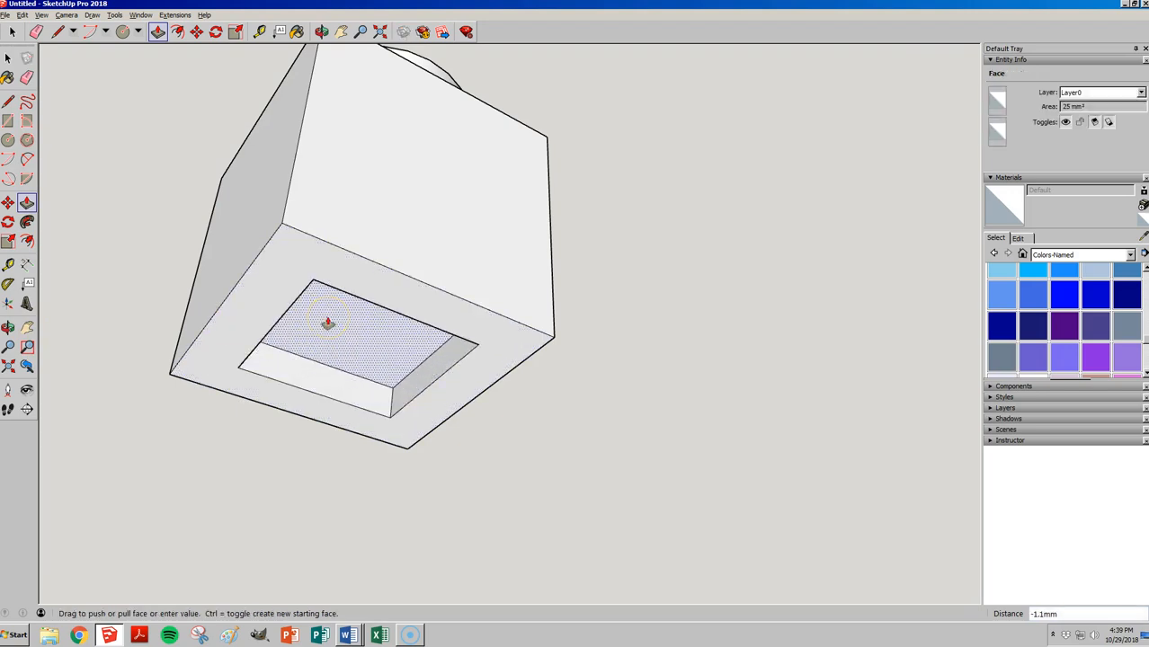
{"action": "key", "text": "Return"}
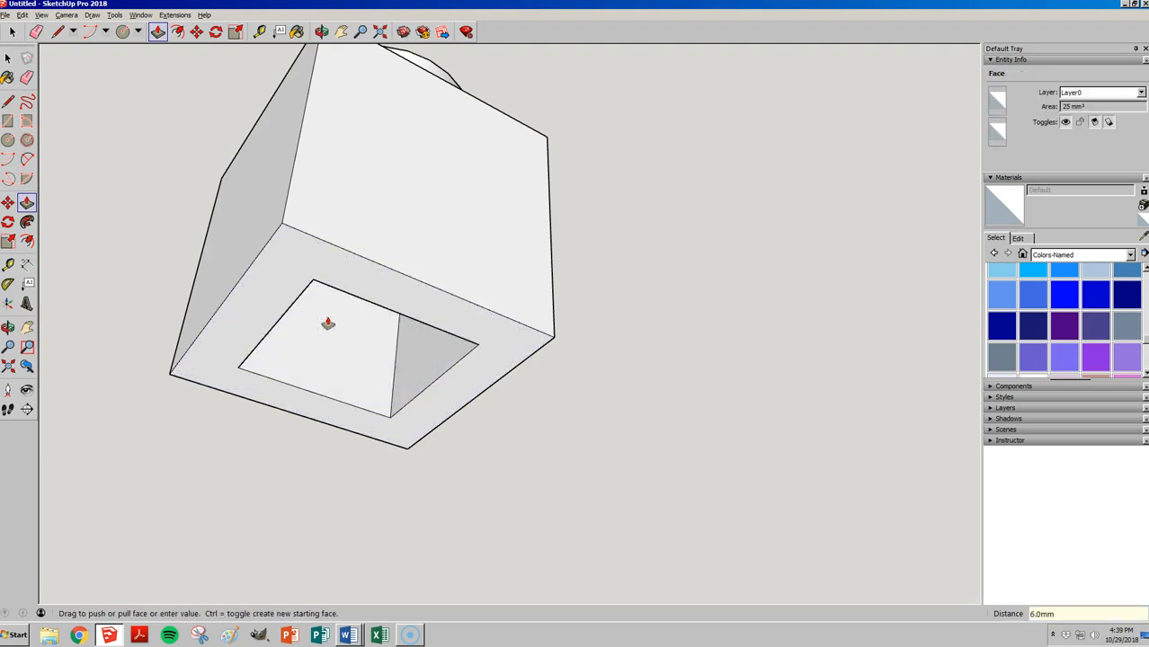
{"action": "middle_click_drag", "start_coordinate": [326, 324], "coordinate": [372, 205]}
{"action": "middle_click_drag", "start_coordinate": [462, 177], "coordinate": [461, 440]}
- Select the whole brick including its texts and paint it with the 0076_Green material from Colors-Named
{"action": "scroll", "coordinate": [461, 440], "scroll_direction": "down", "scroll_amount": 3}
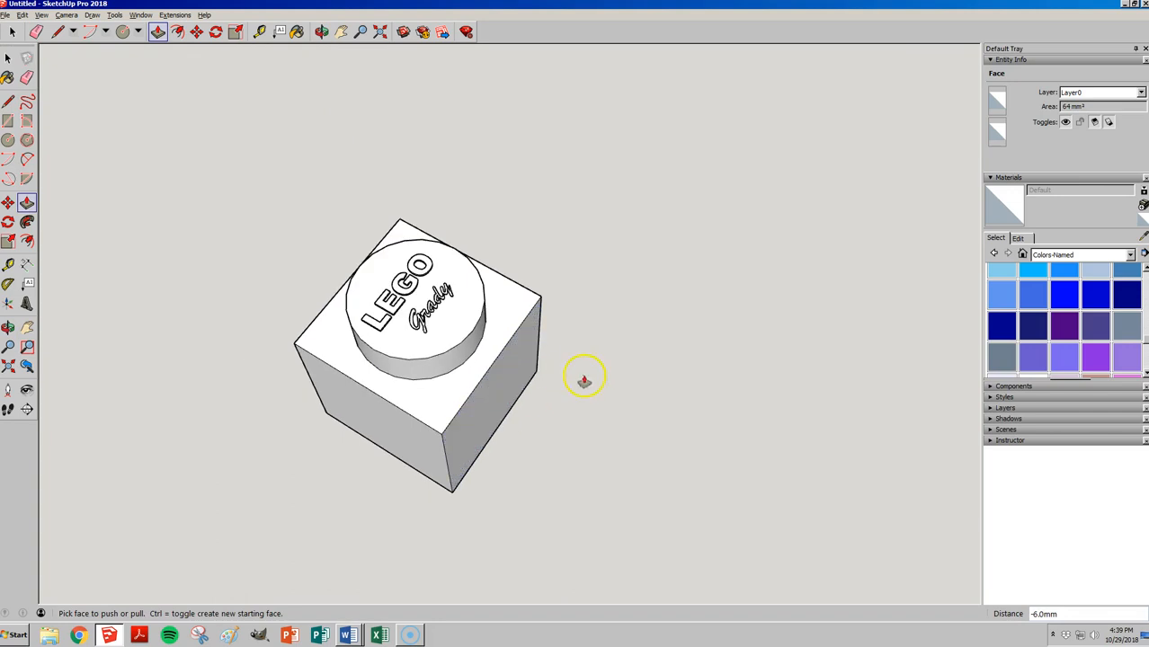
{"action": "middle_click_drag", "start_coordinate": [584, 377], "coordinate": [556, 321]}
{"action": "key", "text": "space"}
{"action": "left_click_drag", "start_coordinate": [228, 185], "coordinate": [251, 207]}
{"action": "left_click_drag", "start_coordinate": [201, 154], "coordinate": [690, 551]}
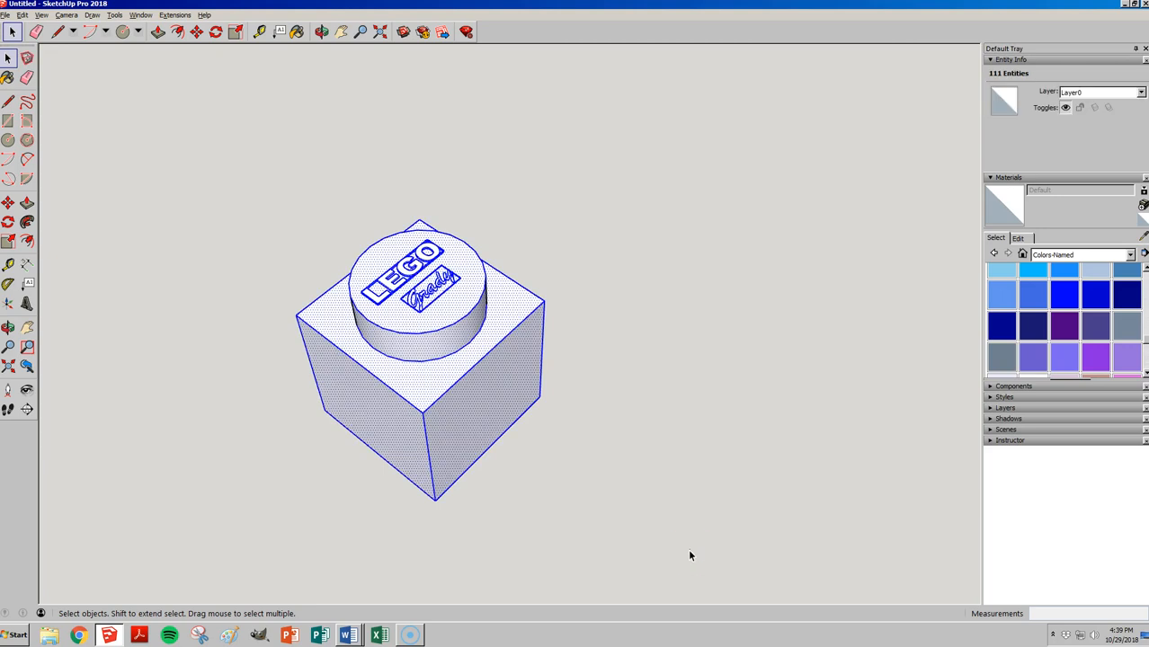
{"action": "middle_click_drag", "start_coordinate": [654, 479], "coordinate": [602, 377]}
{"action": "key", "text": "b"}
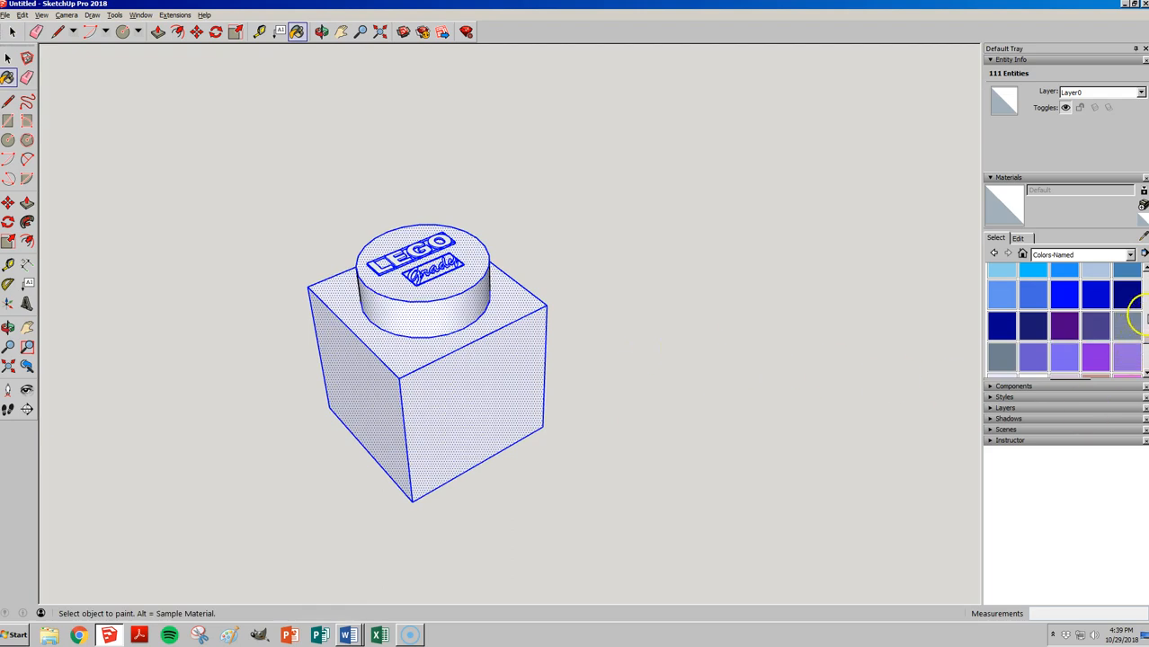
{"action": "scroll", "coordinate": [1140, 311], "scroll_direction": "up", "scroll_amount": 4}
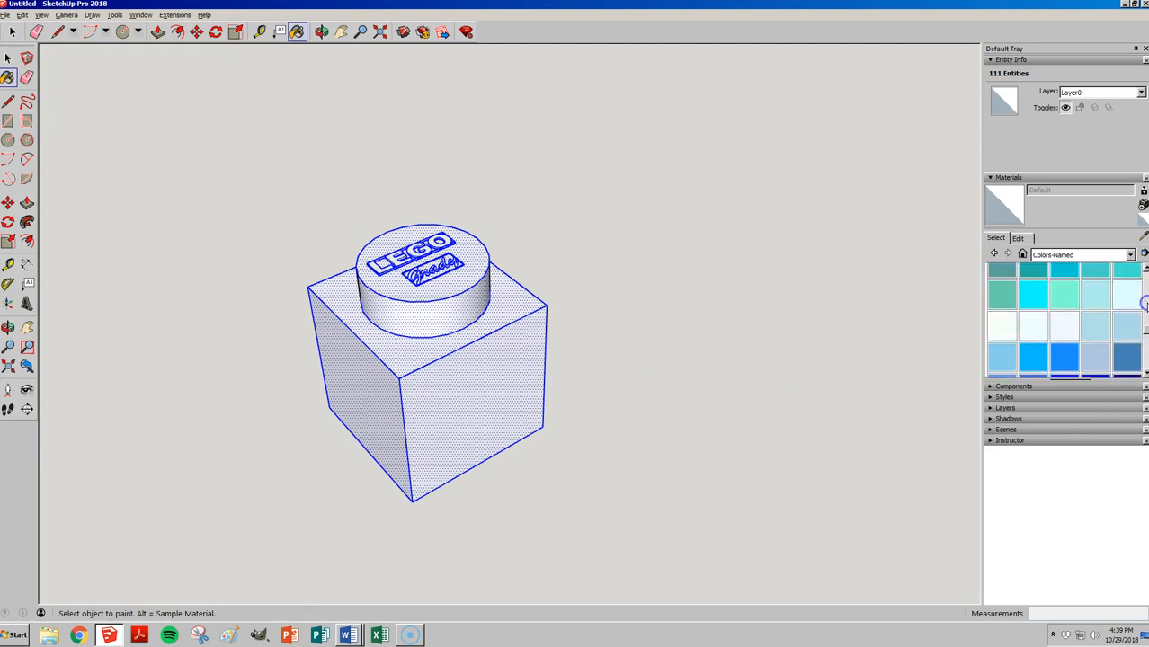
{"action": "left_click", "coordinate": [1001, 270]}
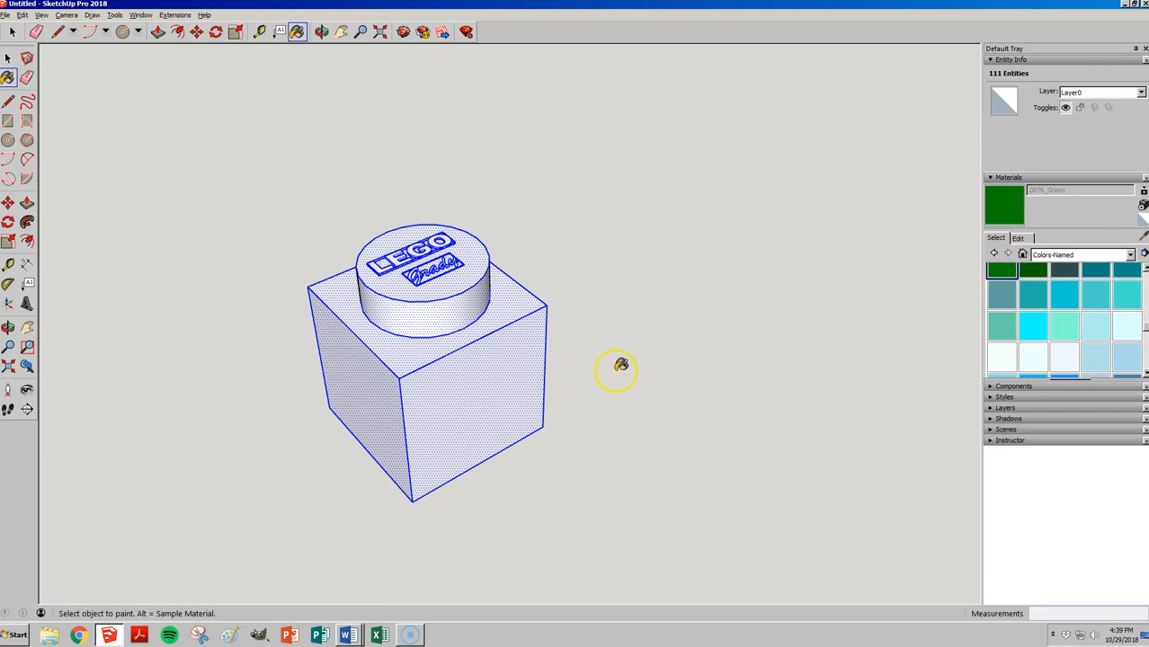
{"action": "left_click", "coordinate": [476, 359]}
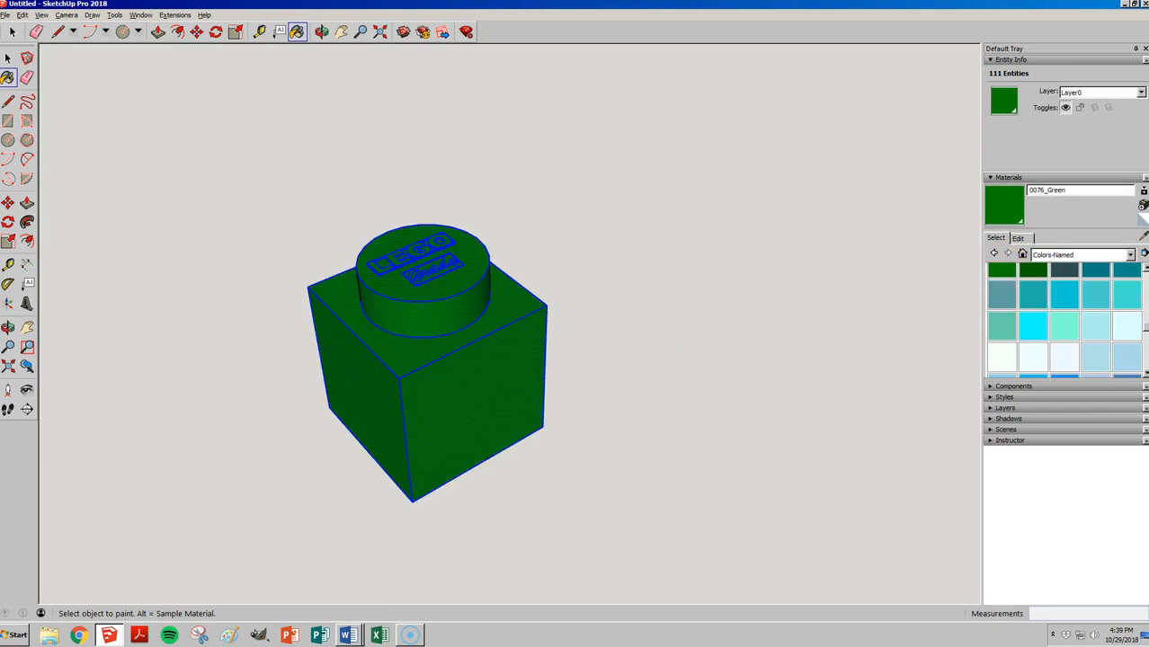
- Repaint the selected brick, including its texts, with the 0020_Red material from Colors-Named
{"action": "scroll", "coordinate": [1134, 314], "scroll_direction": "up", "scroll_amount": 1}
{"action": "left_click_drag", "start_coordinate": [1145, 327], "coordinate": [1146, 367]}
{"action": "scroll", "coordinate": [1141, 359], "scroll_direction": "up", "scroll_amount": 5}
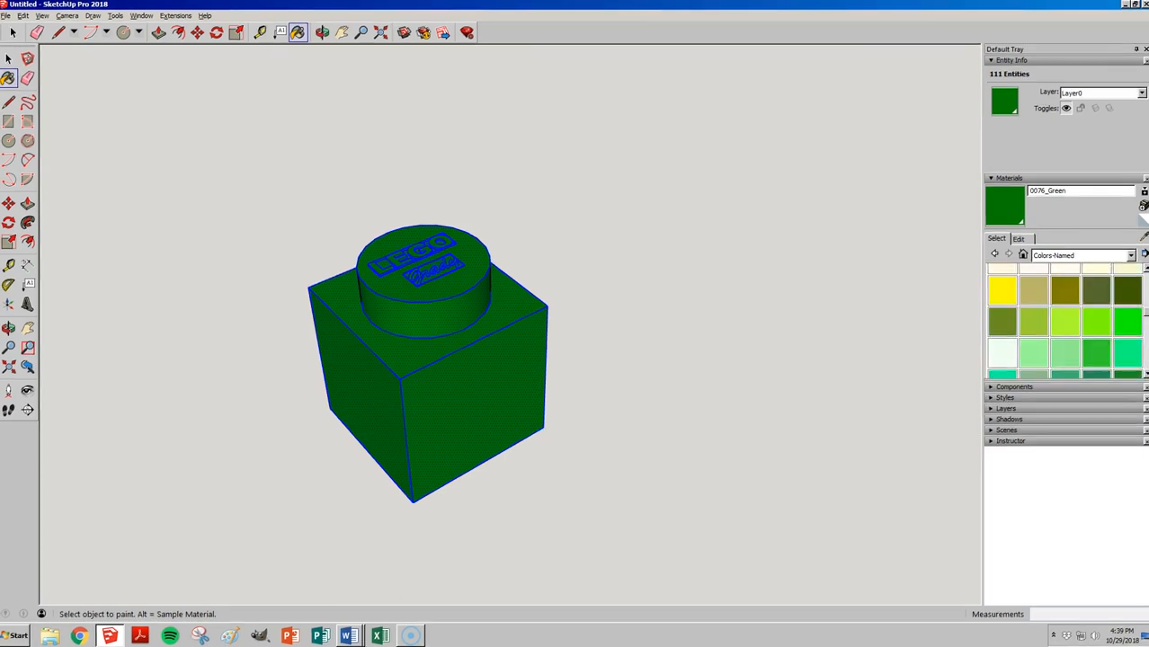
{"action": "scroll", "coordinate": [1122, 328], "scroll_direction": "up", "scroll_amount": 3}
{"action": "scroll", "coordinate": [1122, 328], "scroll_direction": "up", "scroll_amount": 2}
{"action": "scroll", "coordinate": [1107, 333], "scroll_direction": "down", "scroll_amount": 2}
{"action": "scroll", "coordinate": [1113, 350], "scroll_direction": "down", "scroll_amount": 2}
{"action": "scroll", "coordinate": [1108, 338], "scroll_direction": "up", "scroll_amount": 2}
{"action": "left_click", "coordinate": [1126, 298]}
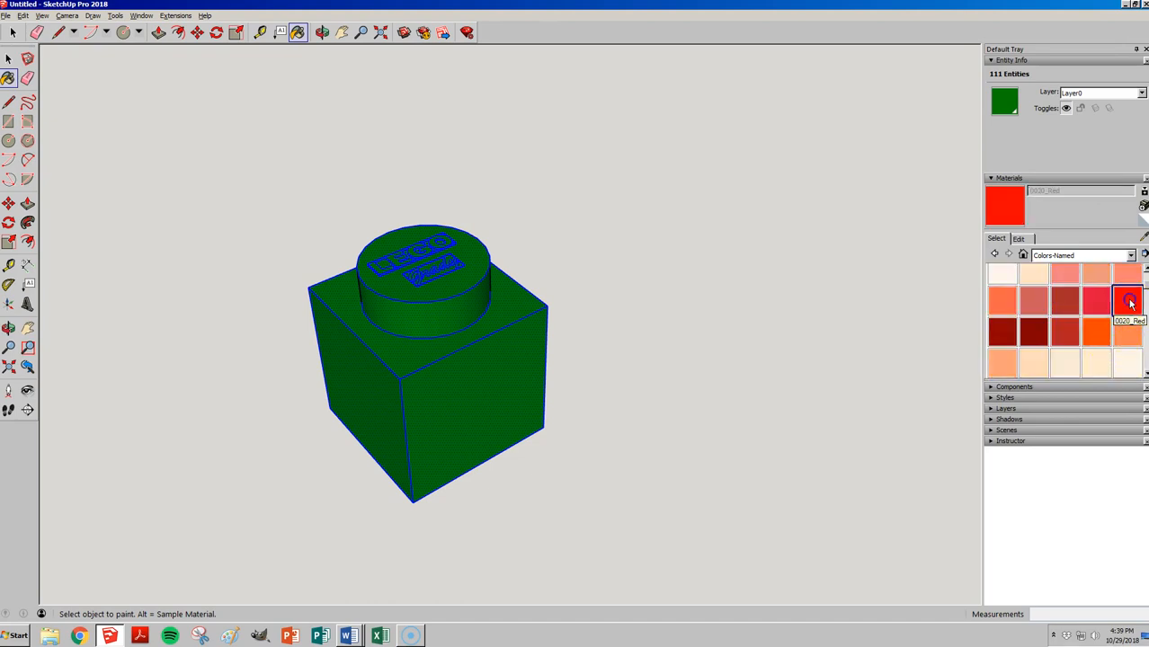
{"action": "left_click", "coordinate": [431, 369]}
{"action": "key", "text": "space"}
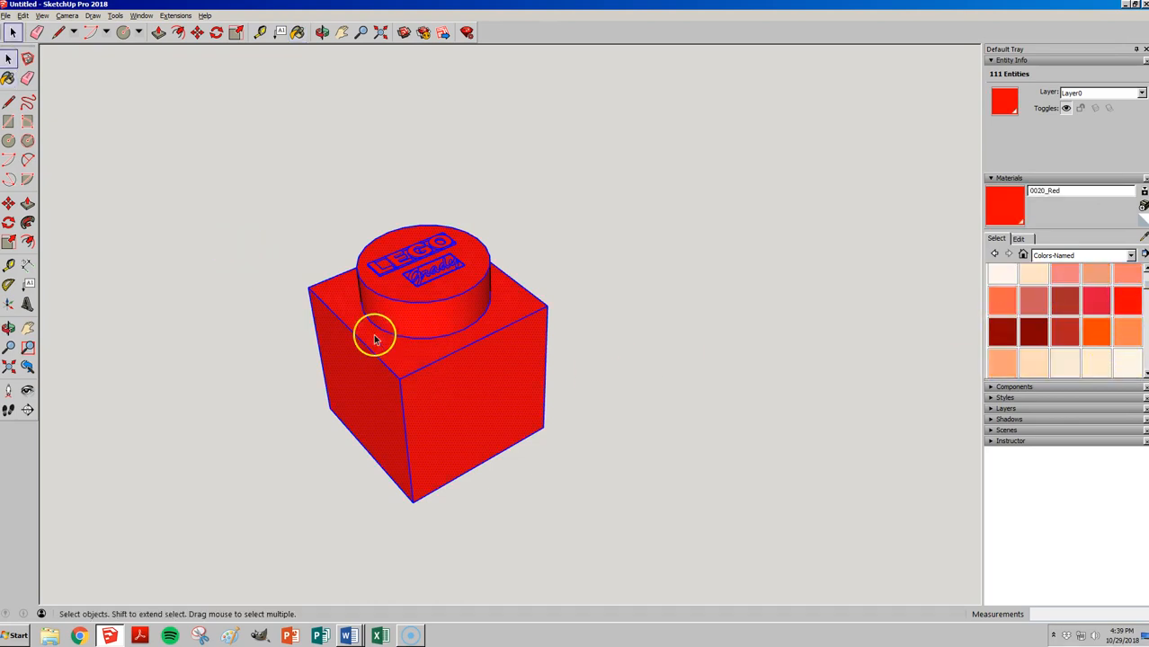
- Make the selected brick a component with the definition name "1x1 Lego Block"
{"action": "right_click", "coordinate": [408, 356]}
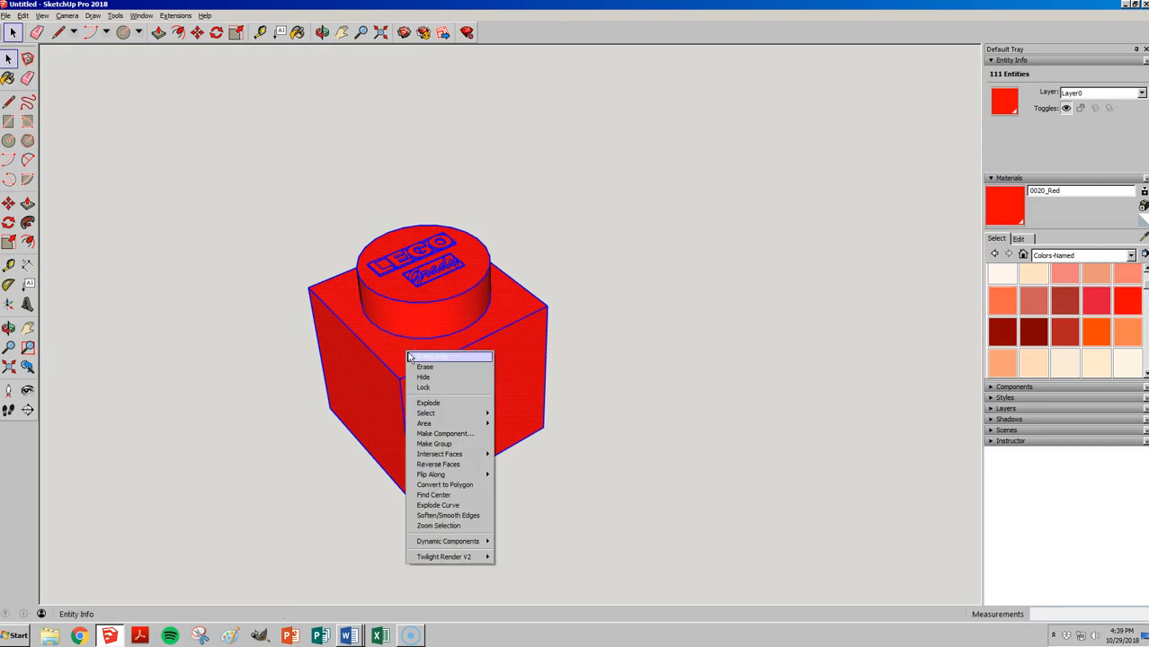
{"action": "left_click", "coordinate": [439, 434]}
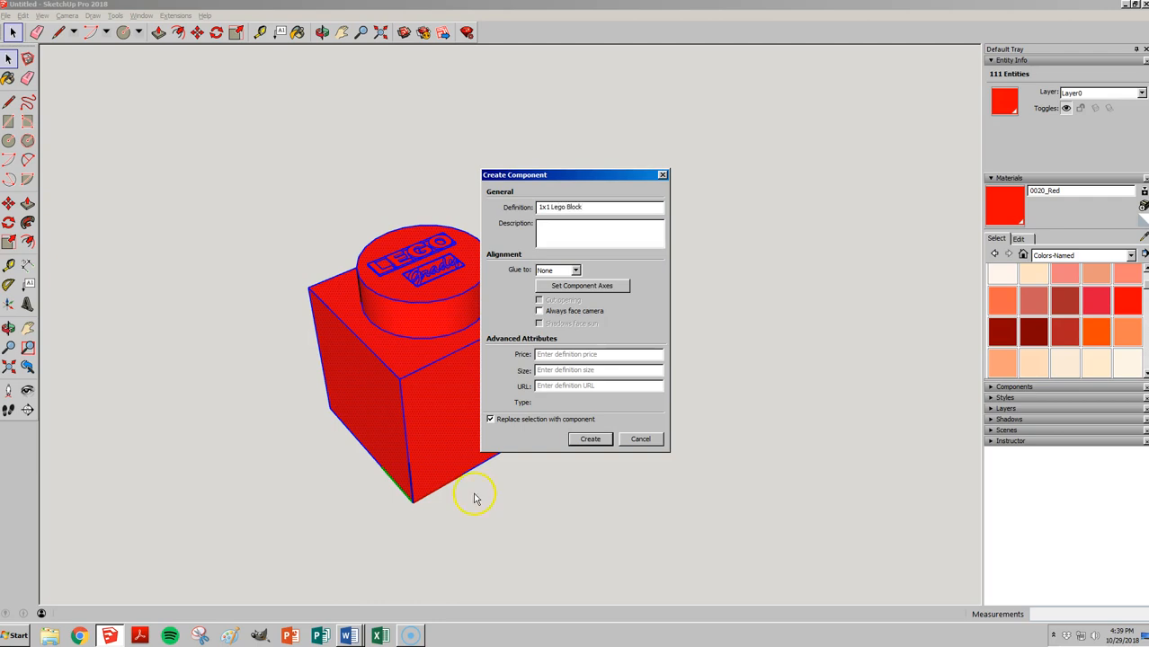
{"action": "left_click", "coordinate": [591, 439]}
{"action": "left_click", "coordinate": [659, 389]}
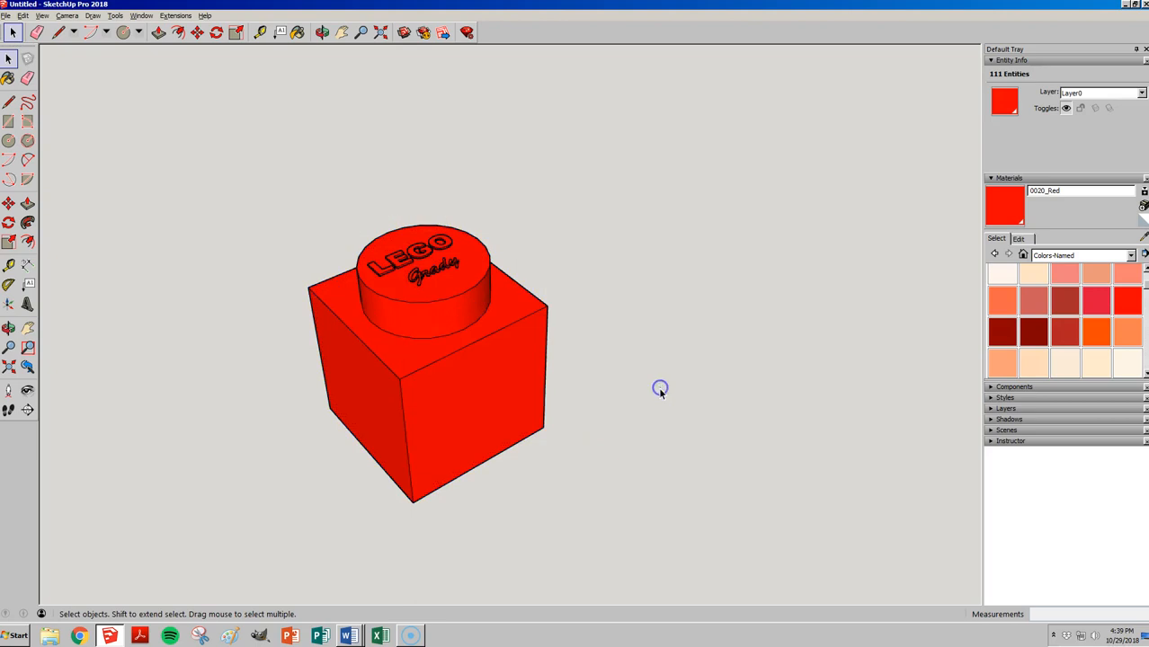
- Turn on the X-ray face style so the brick's inner recess and text show through
{"action": "scroll", "coordinate": [660, 396], "scroll_direction": "down", "scroll_amount": 4}
{"action": "scroll", "coordinate": [569, 380], "scroll_direction": "up", "scroll_amount": 5}
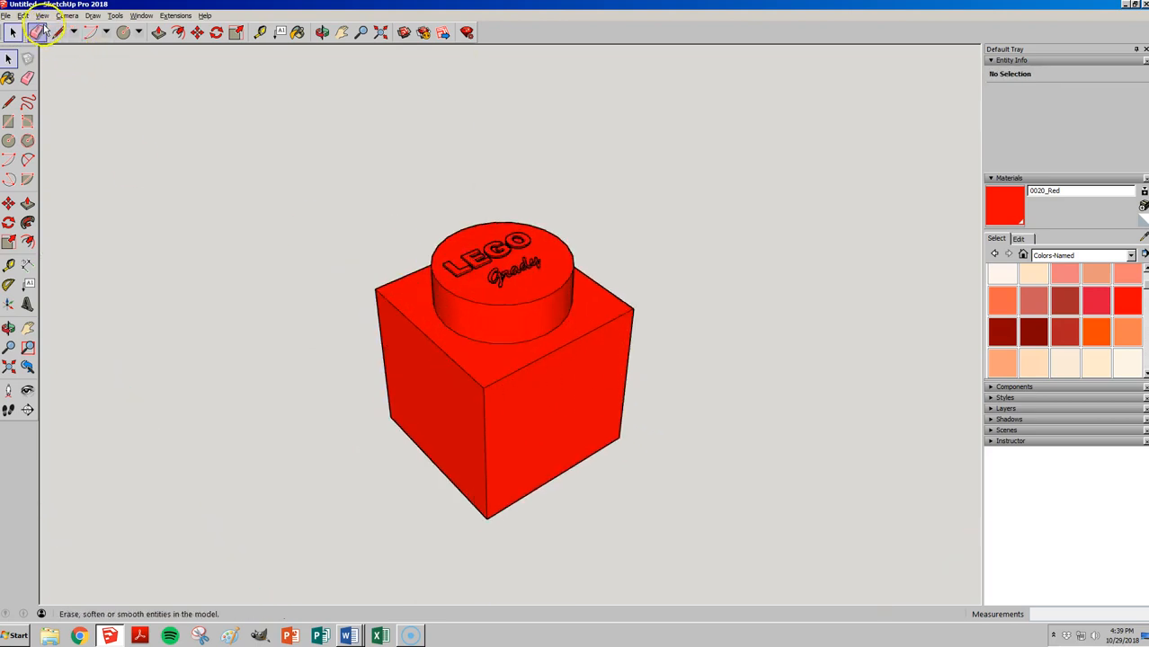
{"action": "left_click", "coordinate": [42, 15]}
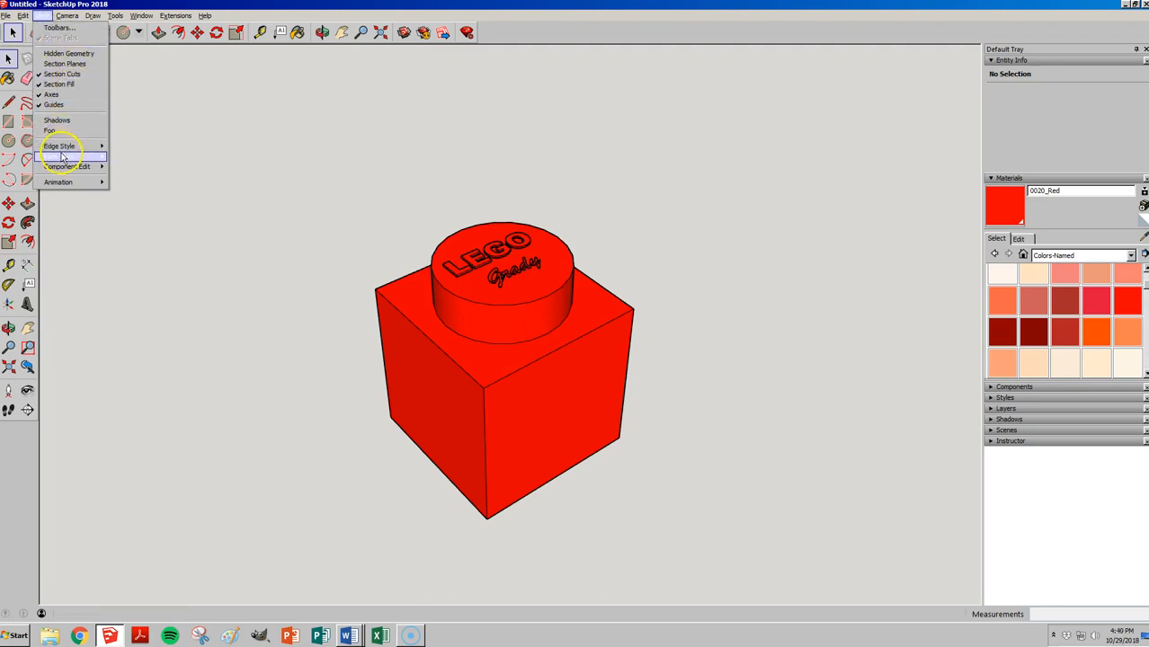
{"action": "mouse_move", "coordinate": [63, 155]}
{"action": "left_click", "coordinate": [124, 159]}
{"action": "middle_click_drag", "start_coordinate": [662, 341], "coordinate": [607, 284]}
{"action": "scroll", "coordinate": [619, 271], "scroll_direction": "down", "scroll_amount": 2}
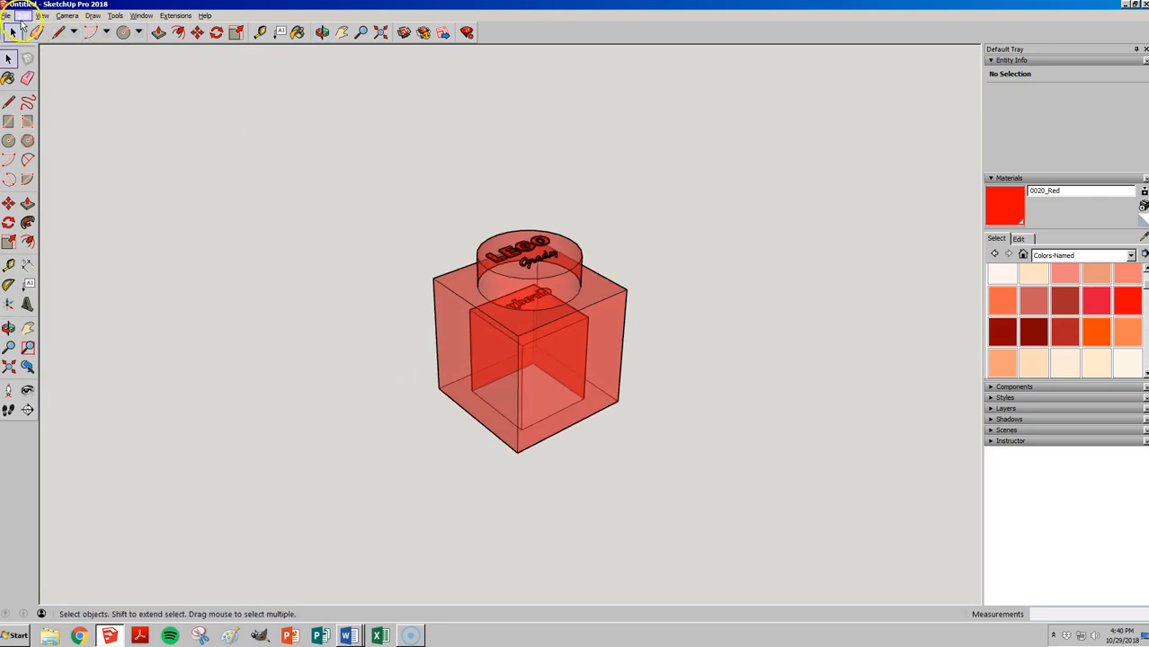
- Save the model in the Dropbox folder as "Lego 1x1 - " followed by the student's surname
{"action": "left_click", "coordinate": [6, 15]}
{"action": "left_click", "coordinate": [28, 56]}
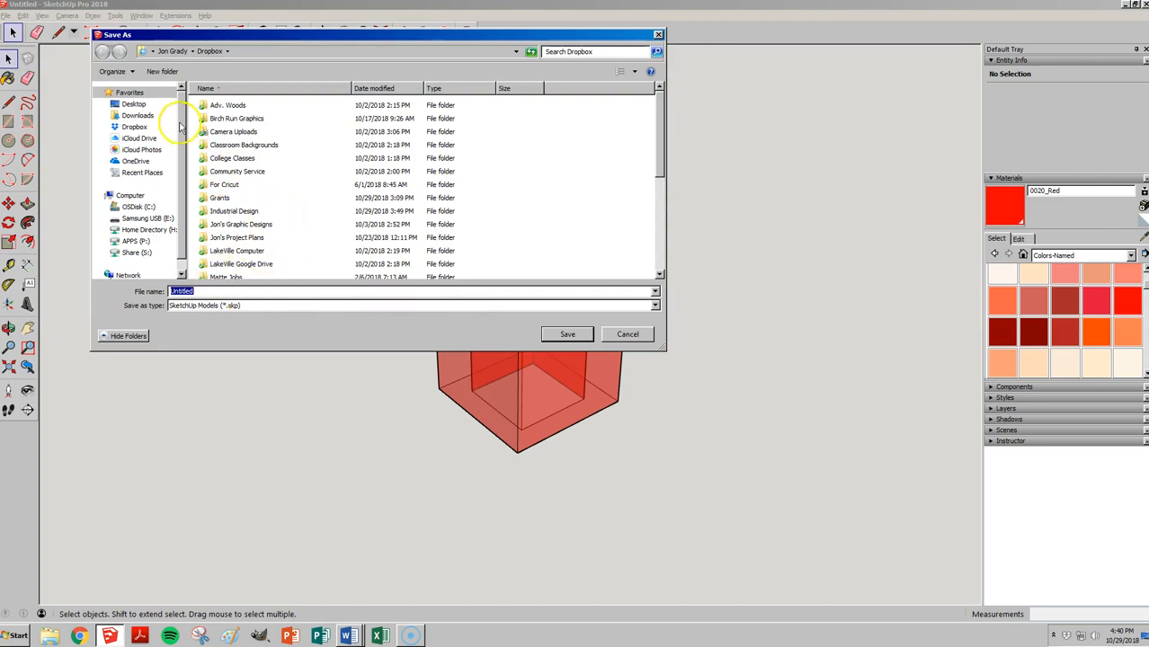
{"action": "left_click", "coordinate": [130, 127]}
{"action": "left_click_drag", "start_coordinate": [659, 160], "coordinate": [479, 317]}
{"action": "left_click", "coordinate": [657, 218]}
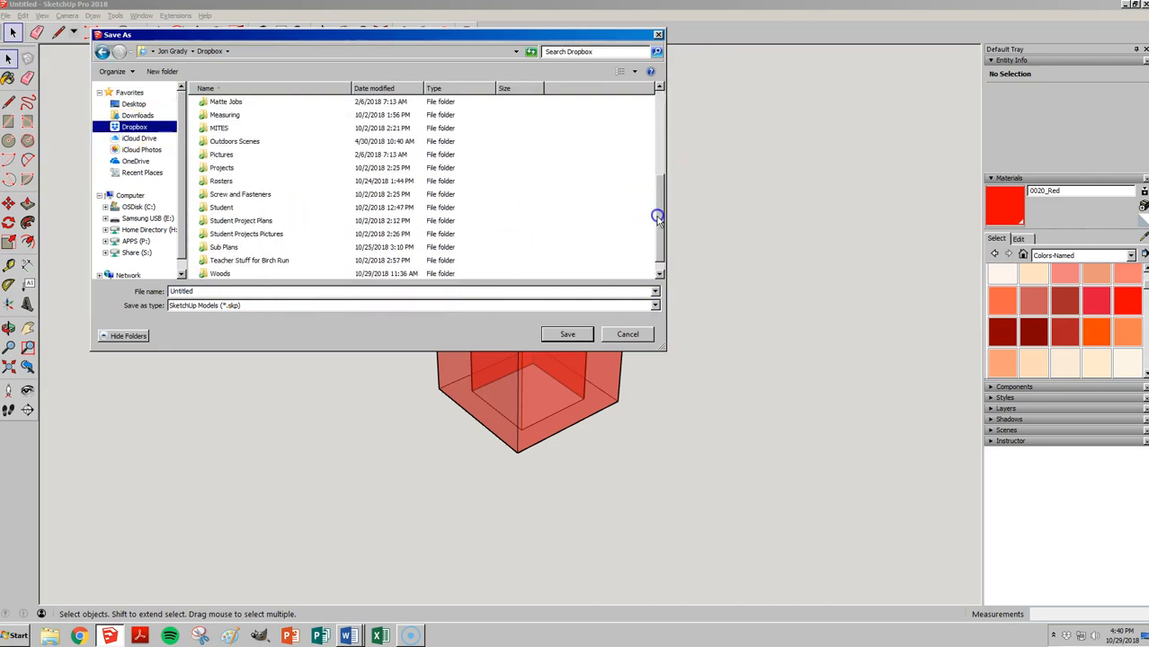
{"action": "scroll", "coordinate": [663, 222], "scroll_direction": "down", "scroll_amount": 1}
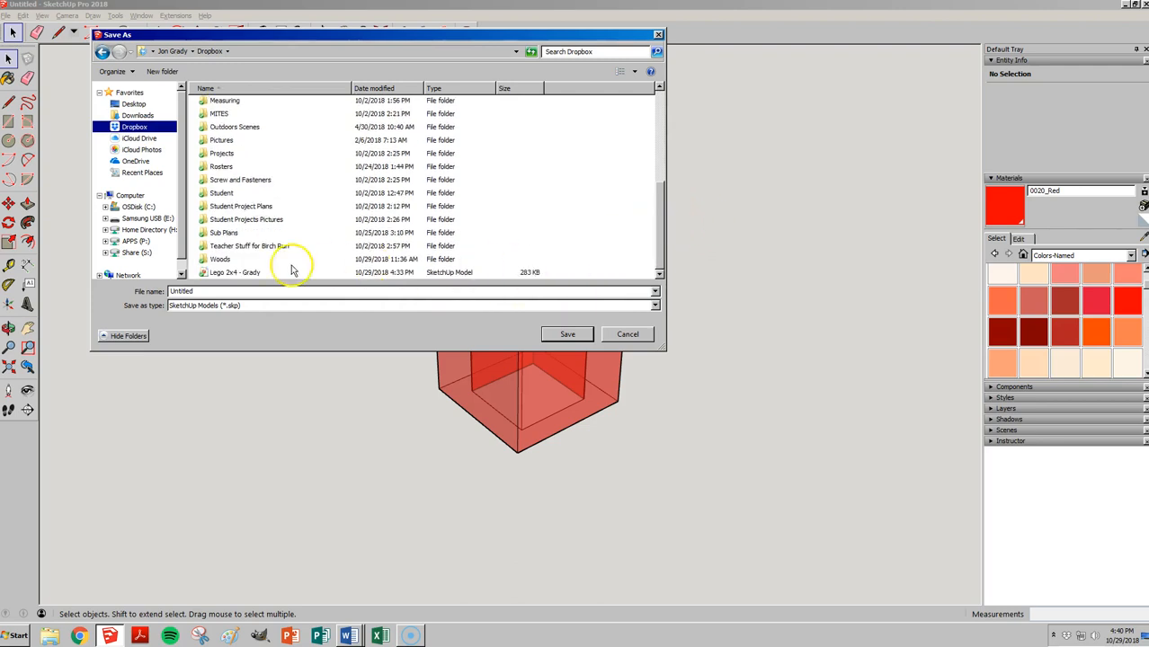
{"action": "left_click", "coordinate": [154, 294]}
{"action": "type", "text": "L"}
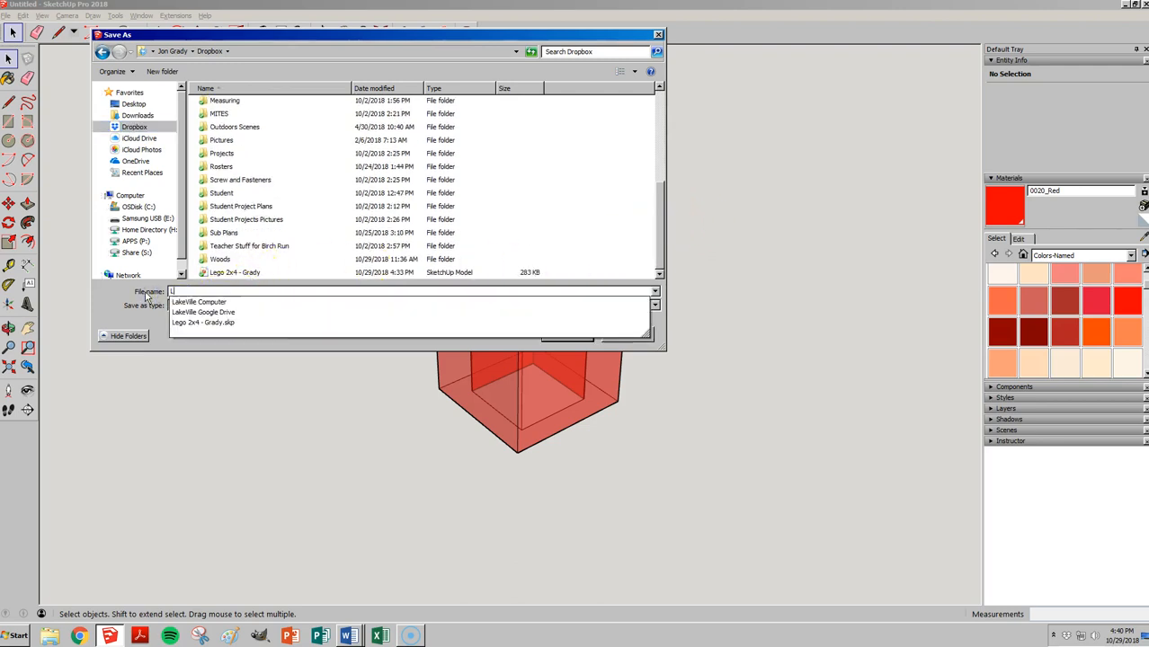
{"action": "type", "text": "ego 1x1 - Grady"}
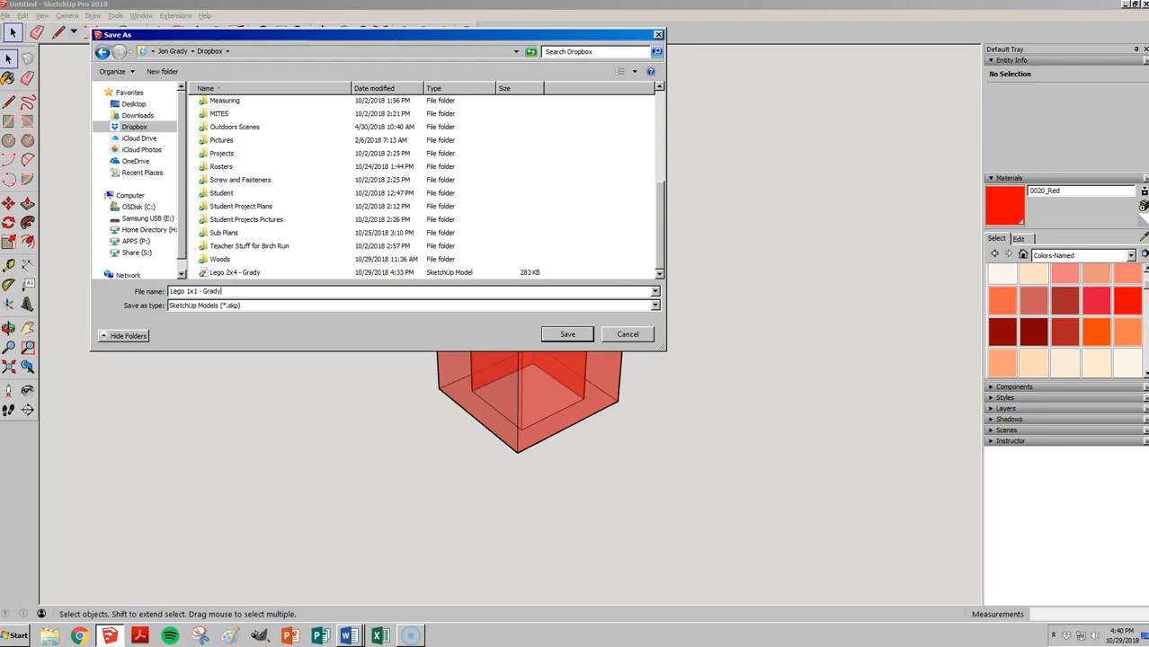
{"action": "left_click", "coordinate": [567, 333]}
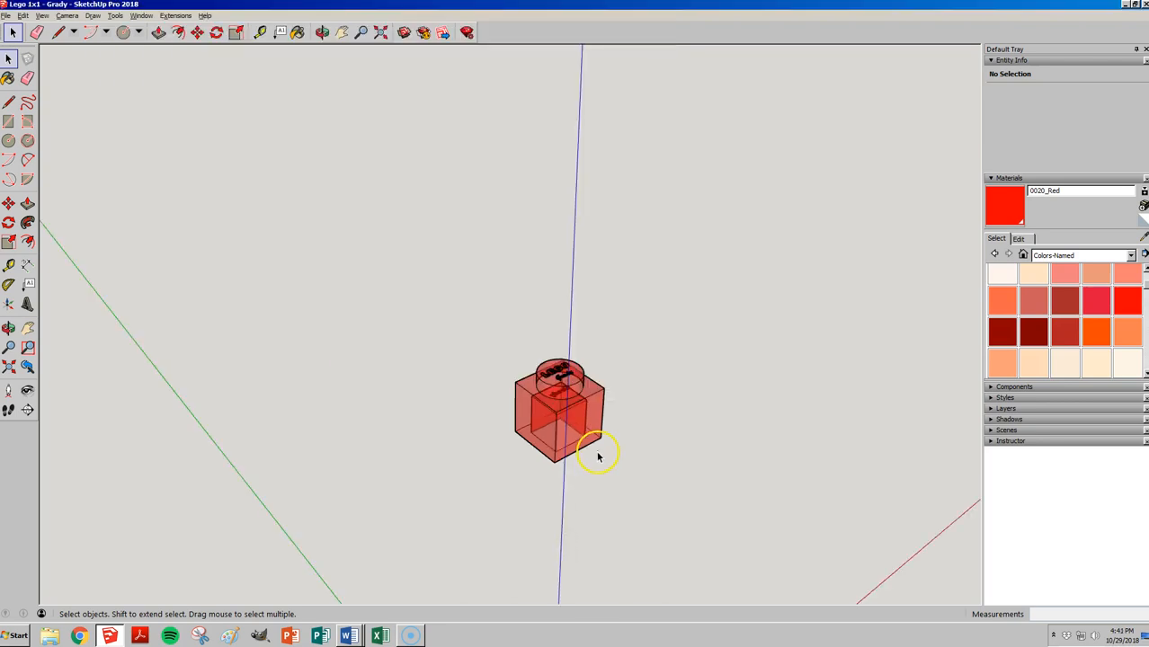
- Close SketchUp and open the Google home page in Chrome
{"action": "scroll", "coordinate": [530, 441], "scroll_direction": "up", "scroll_amount": 5}
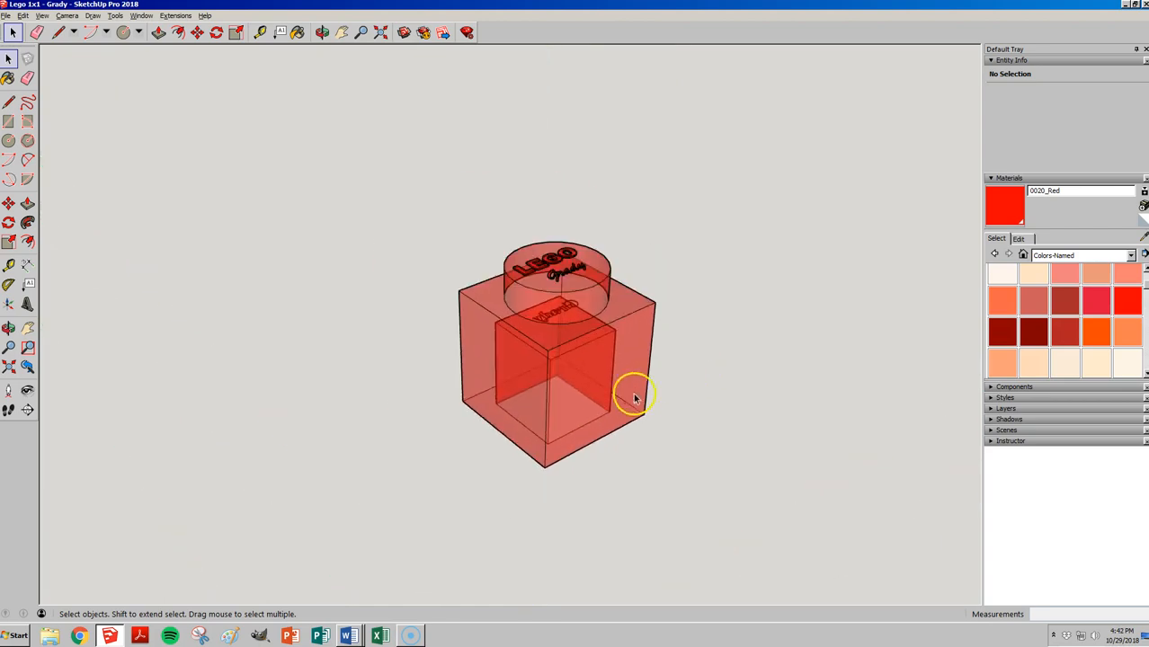
{"action": "scroll", "coordinate": [633, 398], "scroll_direction": "down", "scroll_amount": 3}
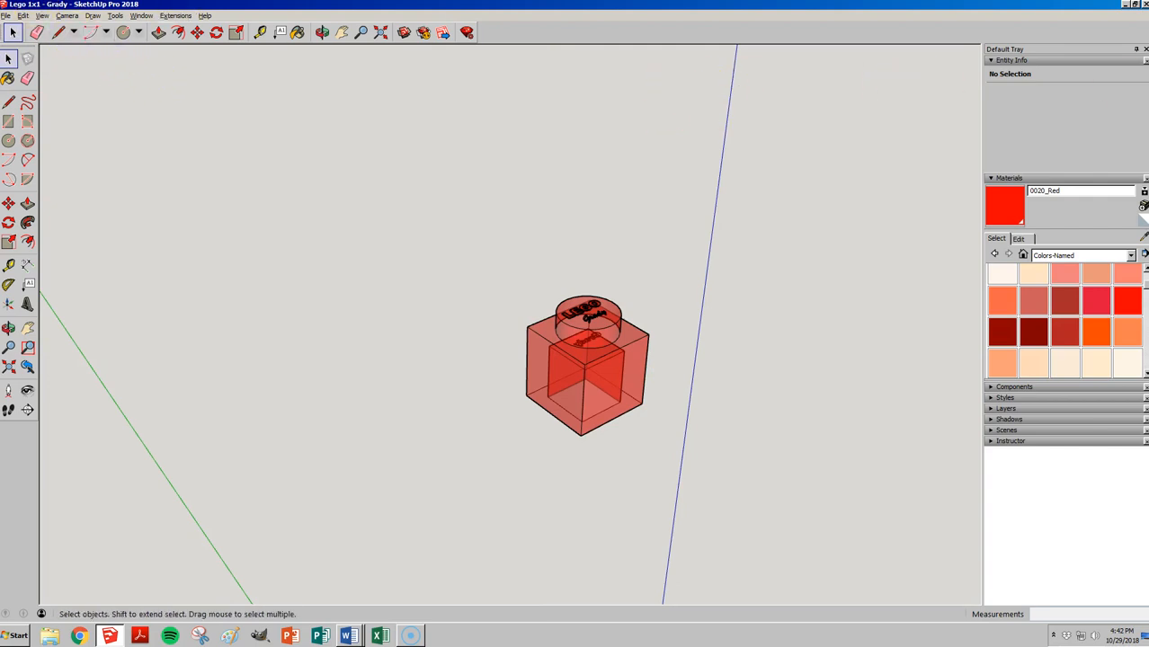
{"action": "left_click", "coordinate": [1145, 6]}
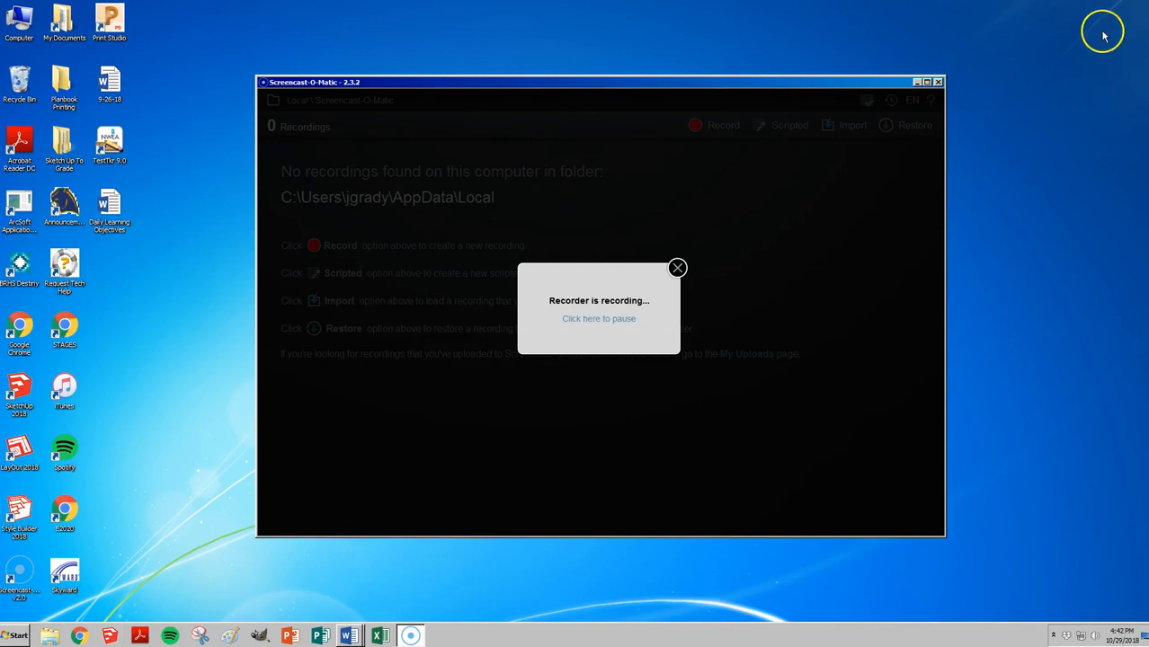
{"action": "left_click", "coordinate": [152, 238]}
{"action": "left_click_drag", "start_coordinate": [710, 82], "coordinate": [0, 79]}
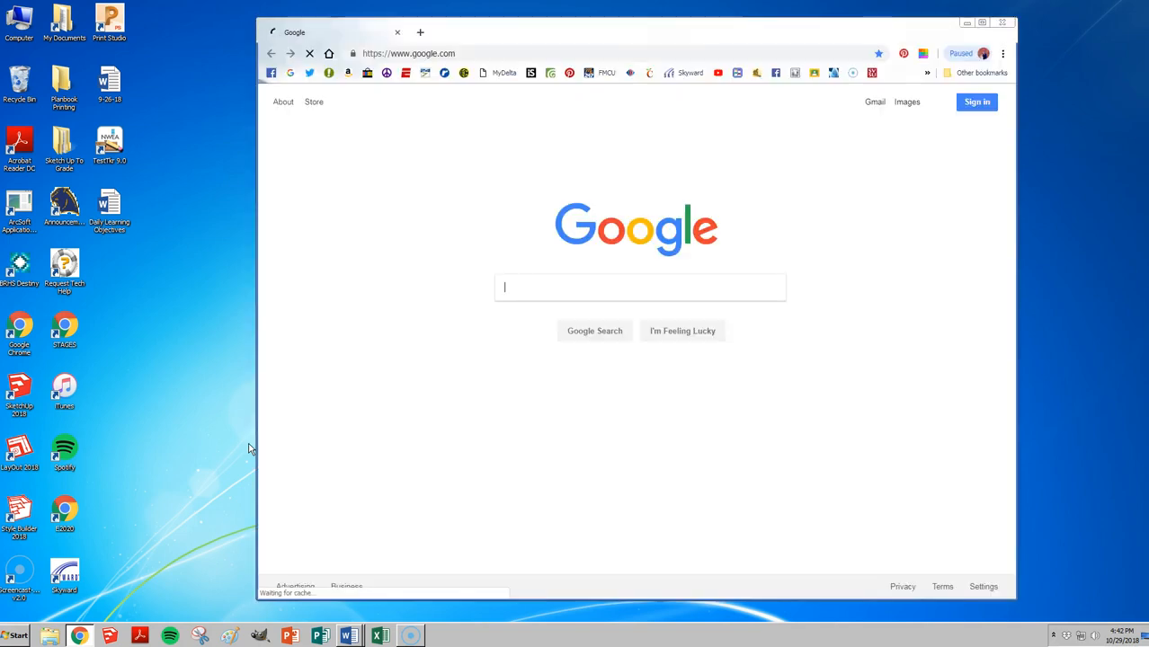
- Sign in to the Google account with the saved e-mail address and account password
{"action": "left_click", "coordinate": [977, 112]}
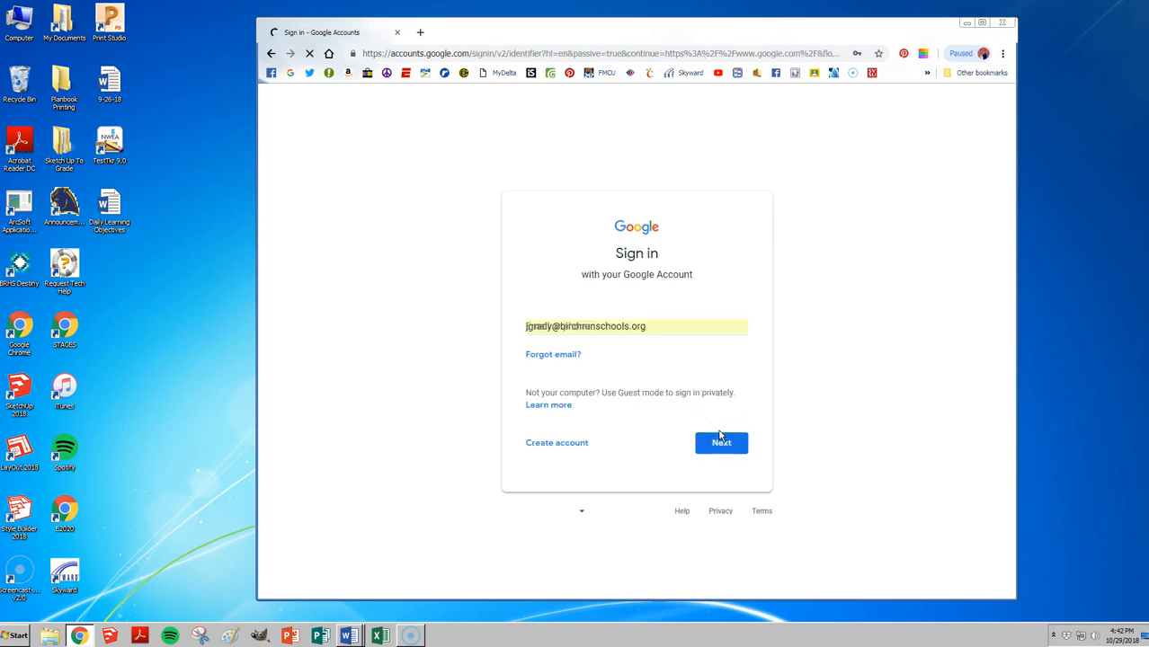
{"action": "left_click", "coordinate": [724, 444]}
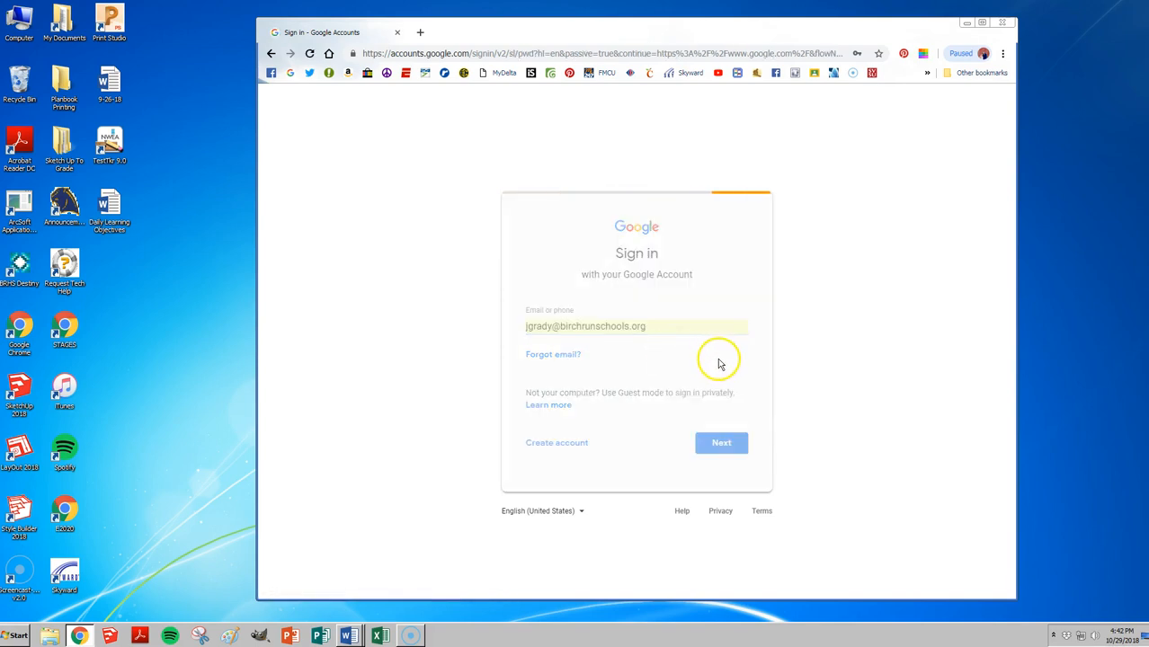
{"action": "left_click", "coordinate": [721, 379]}
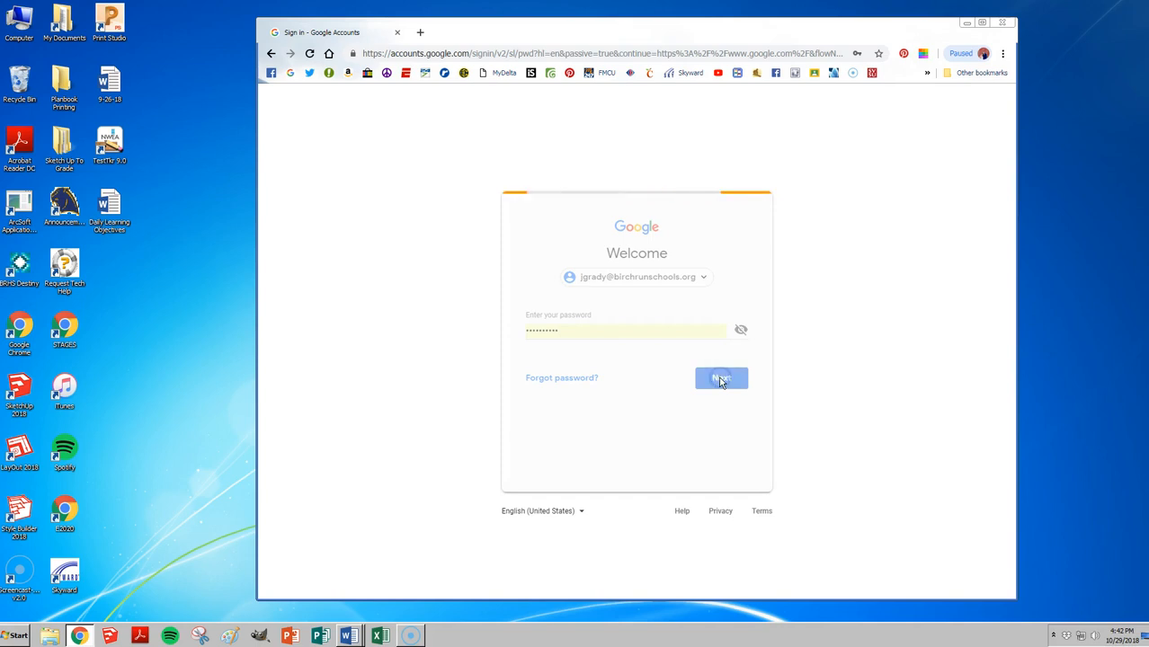
- Open Google Classroom and go to the High School TEAM 18-19 class
{"action": "left_click", "coordinate": [815, 74]}
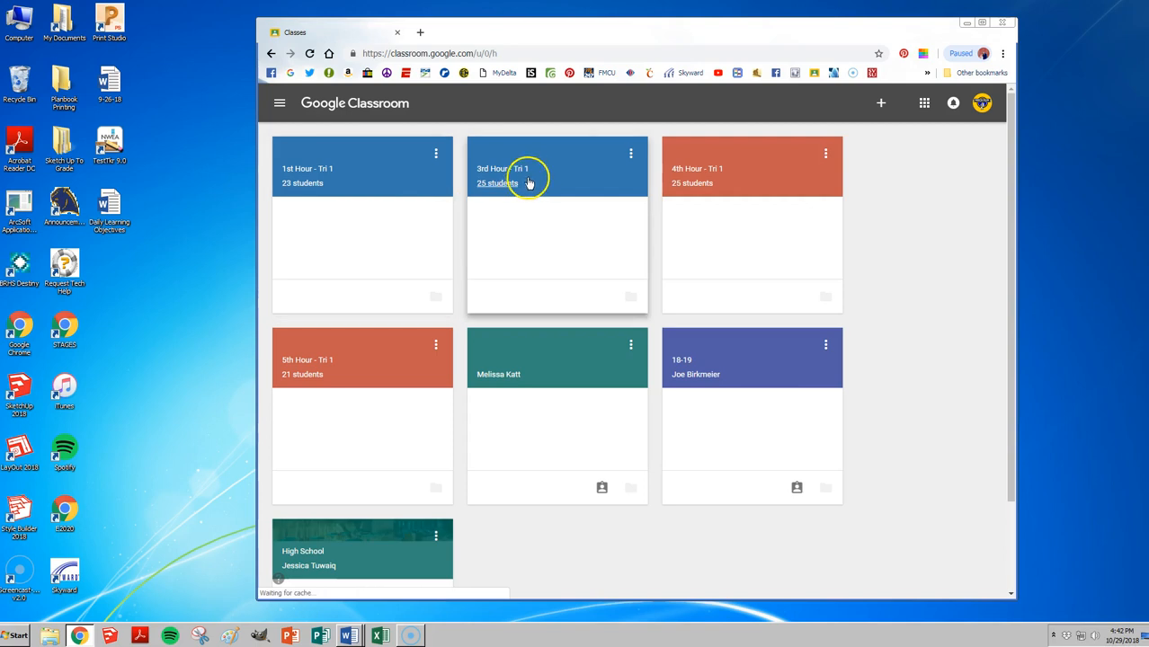
{"action": "scroll", "coordinate": [477, 270], "scroll_direction": "down", "scroll_amount": 2}
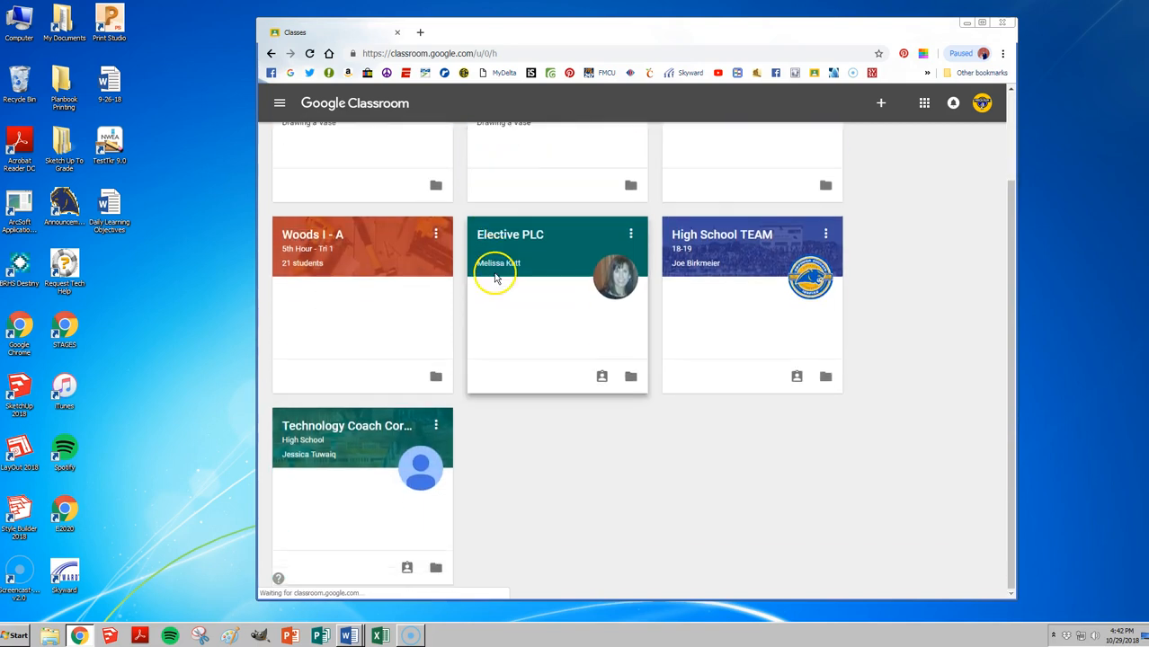
{"action": "left_click", "coordinate": [503, 239]}
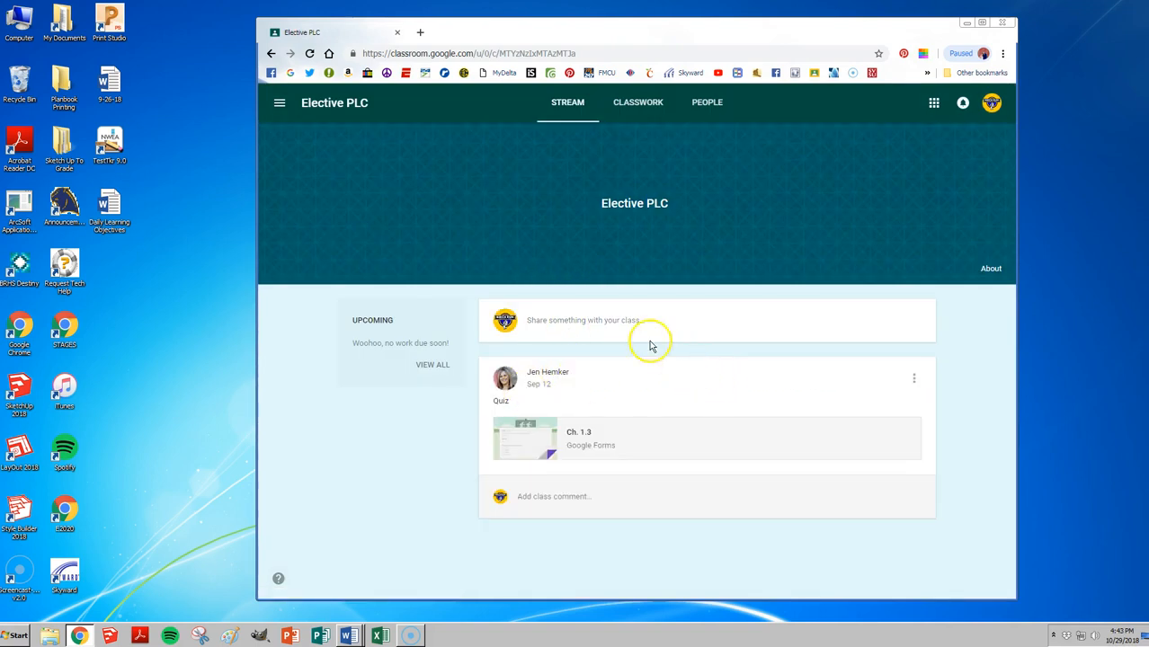
{"action": "left_click", "coordinate": [280, 103]}
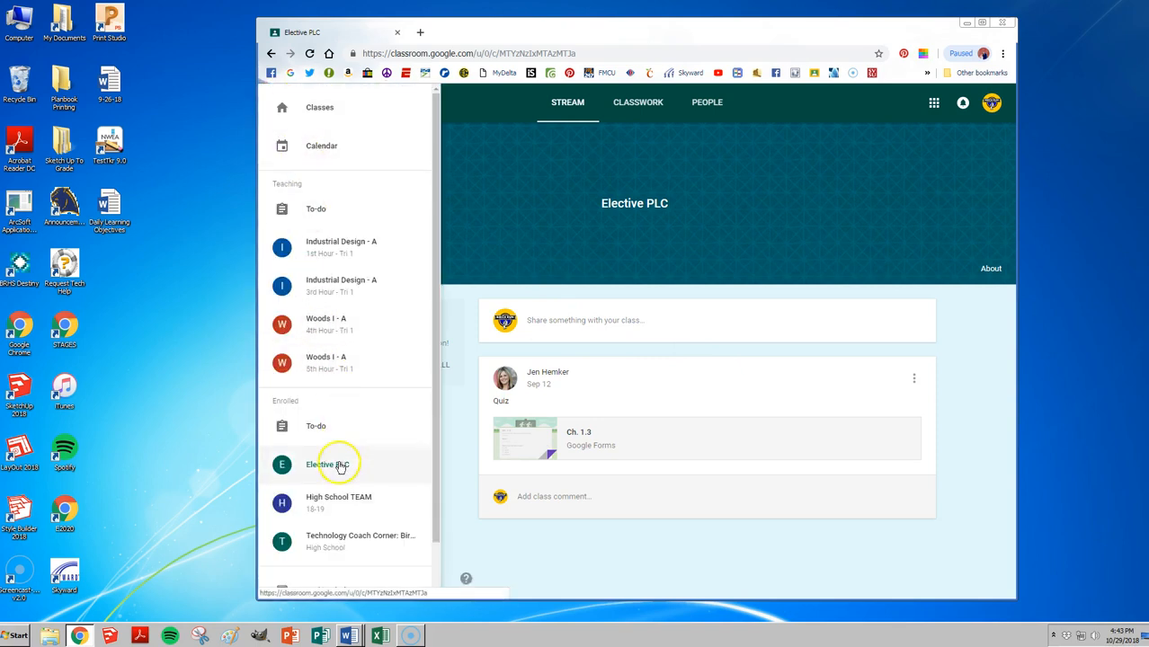
{"action": "left_click", "coordinate": [334, 499]}
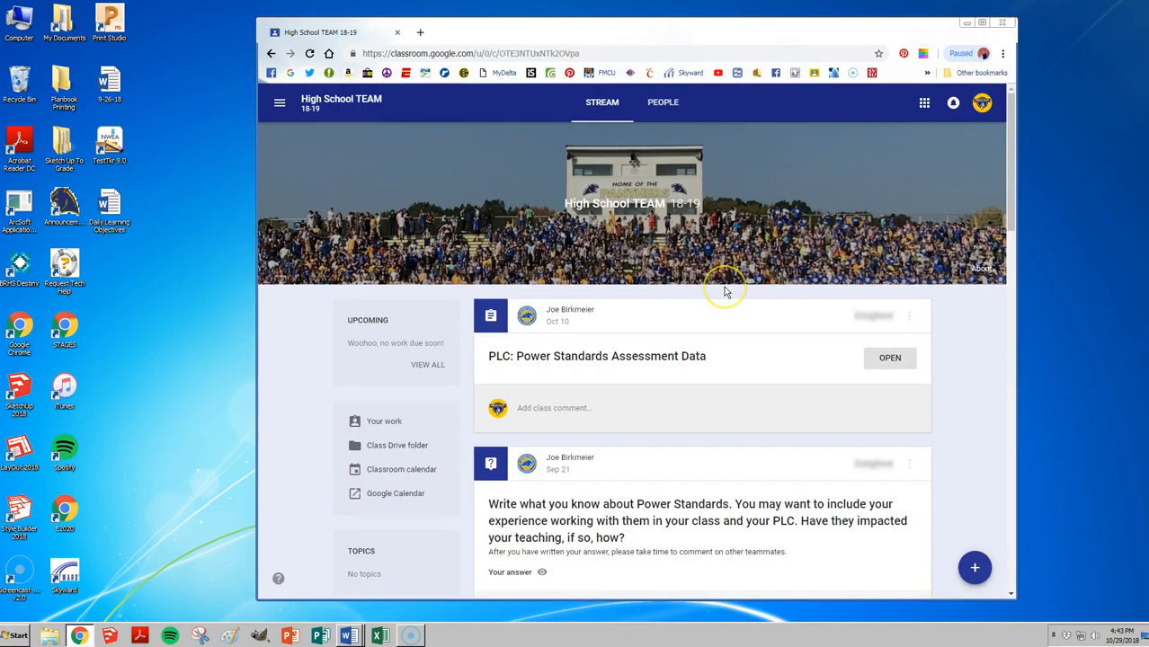
- Check the PLC: Power Standards Assessment Data assignment and the Power Standards question for a way to attach files
{"action": "scroll", "coordinate": [964, 307], "scroll_direction": "down", "scroll_amount": 1}
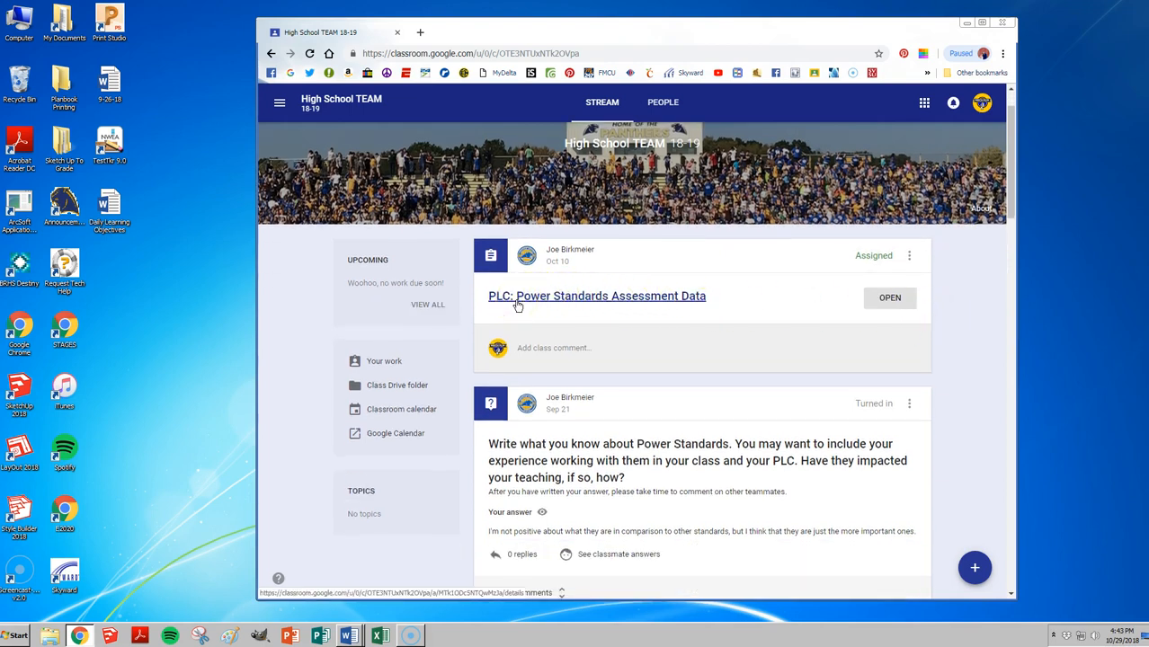
{"action": "left_click", "coordinate": [886, 301]}
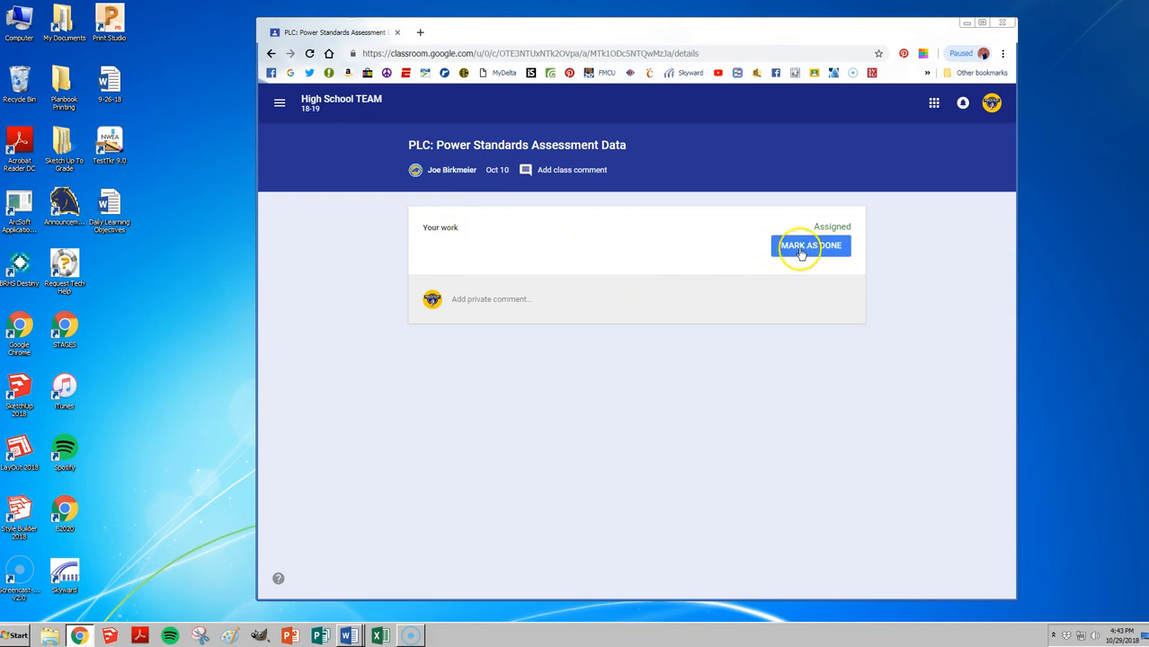
{"action": "left_click", "coordinate": [271, 53]}
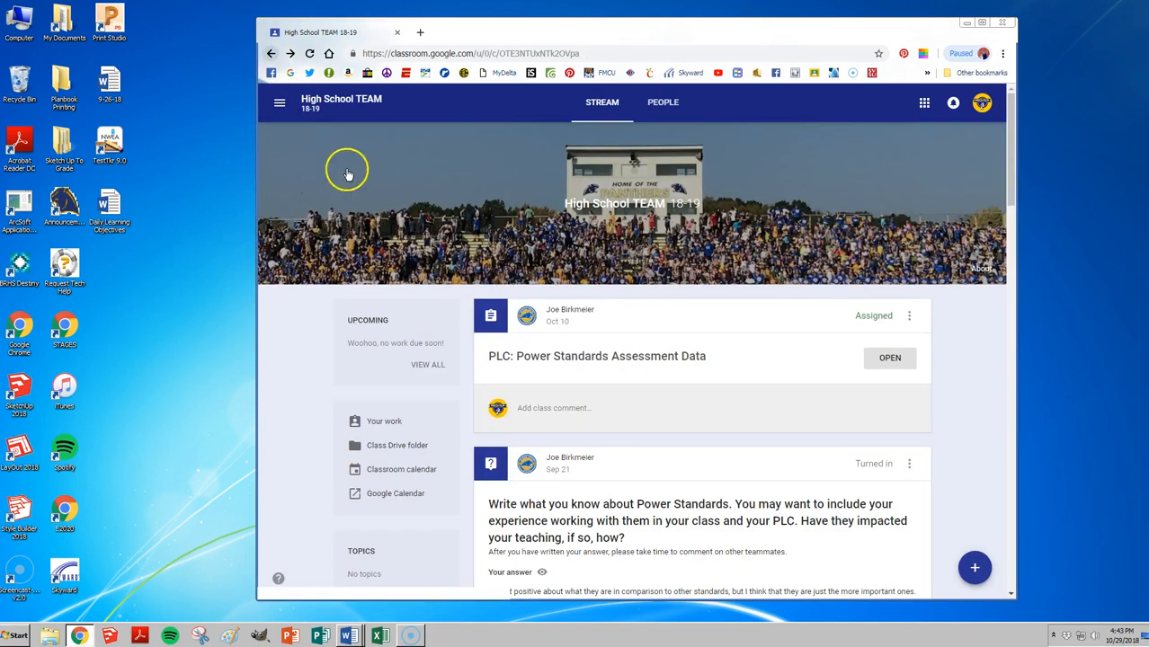
{"action": "scroll", "coordinate": [616, 367], "scroll_direction": "down", "scroll_amount": 3}
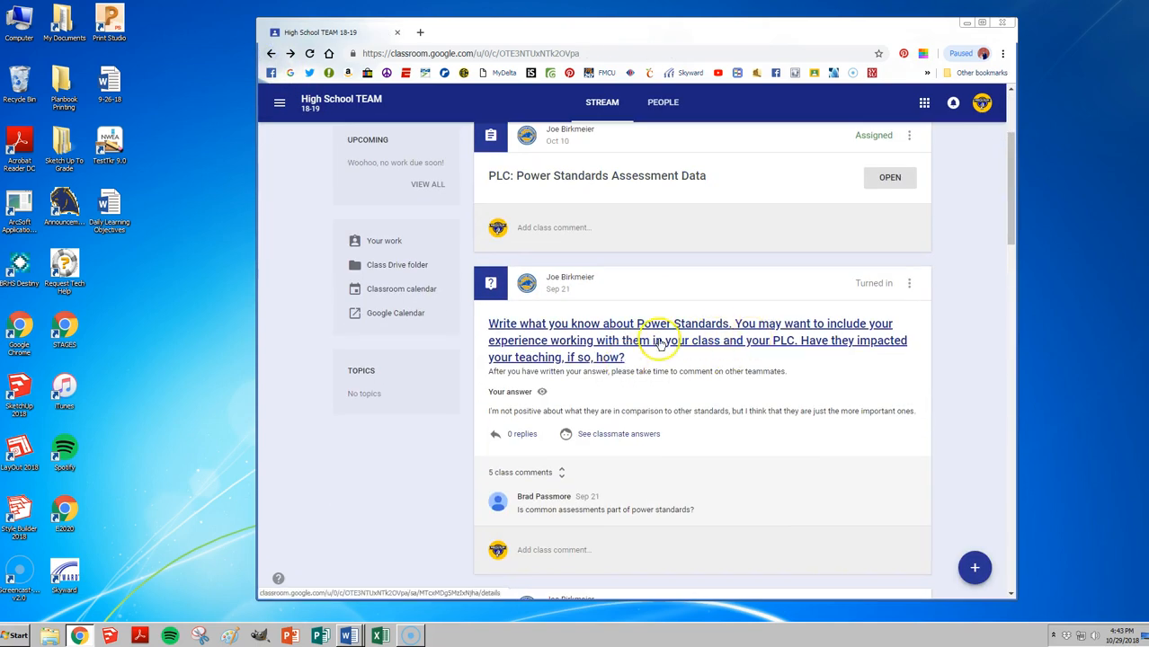
{"action": "left_click", "coordinate": [659, 343]}
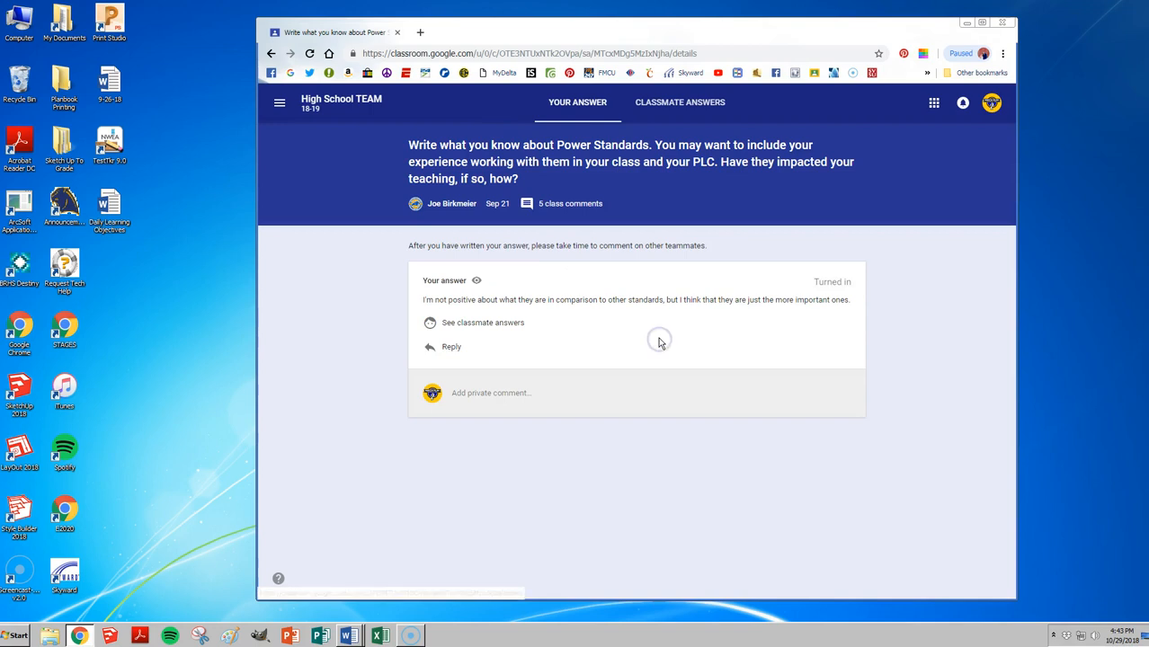
{"action": "left_click", "coordinate": [271, 54]}
- Open the Factory Mindset vs. Customer Service Mindset assignment and start adding a file to its work section
{"action": "scroll", "coordinate": [654, 329], "scroll_direction": "down", "scroll_amount": 6}
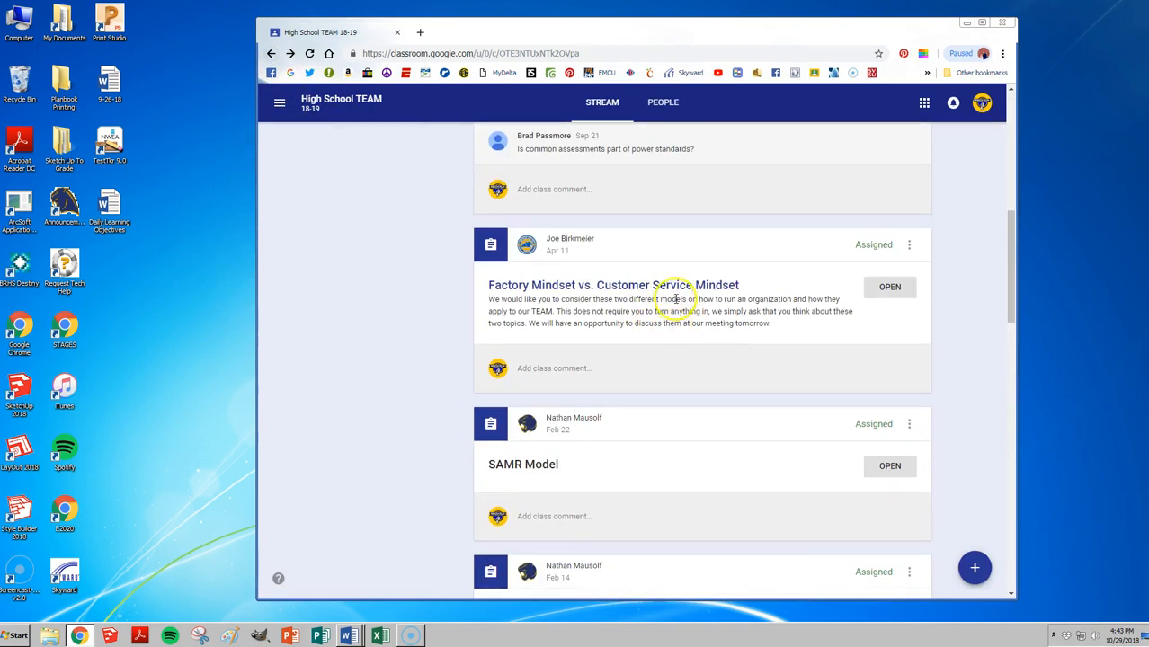
{"action": "left_click", "coordinate": [882, 289]}
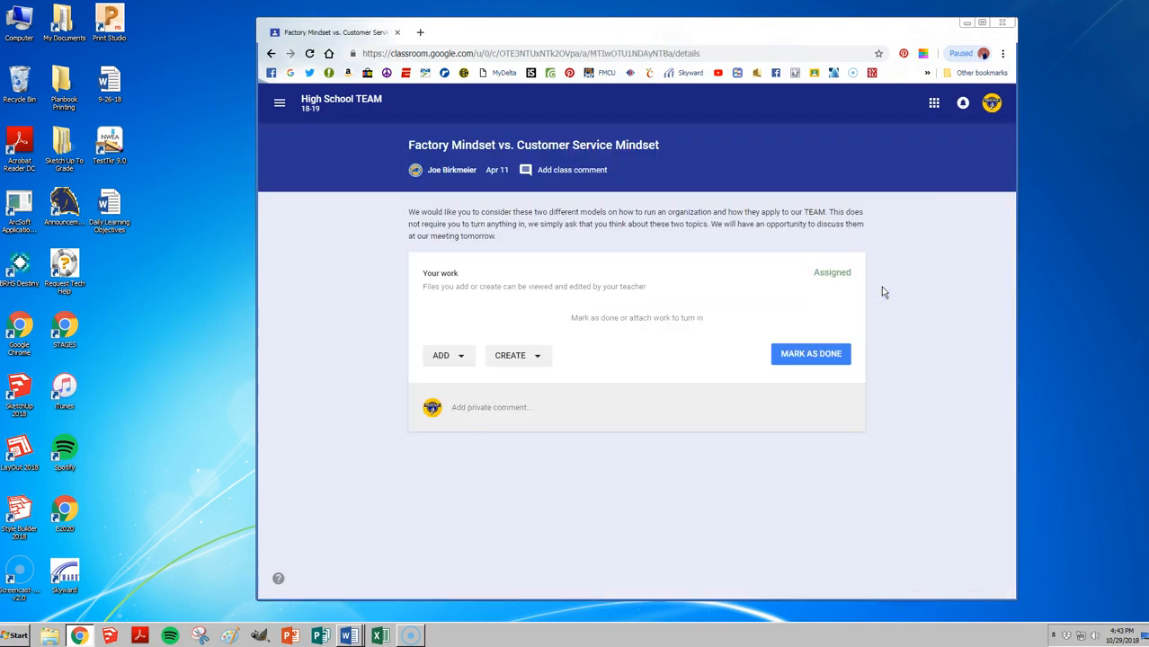
{"action": "left_click", "coordinate": [460, 356]}
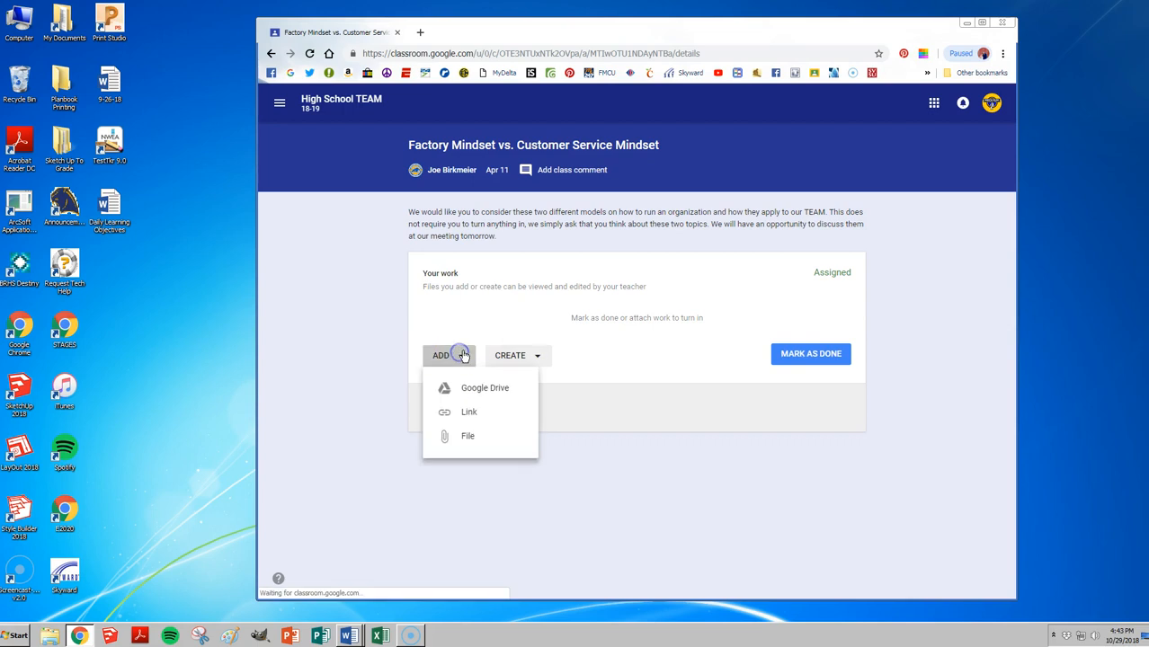
{"action": "left_click", "coordinate": [469, 437]}
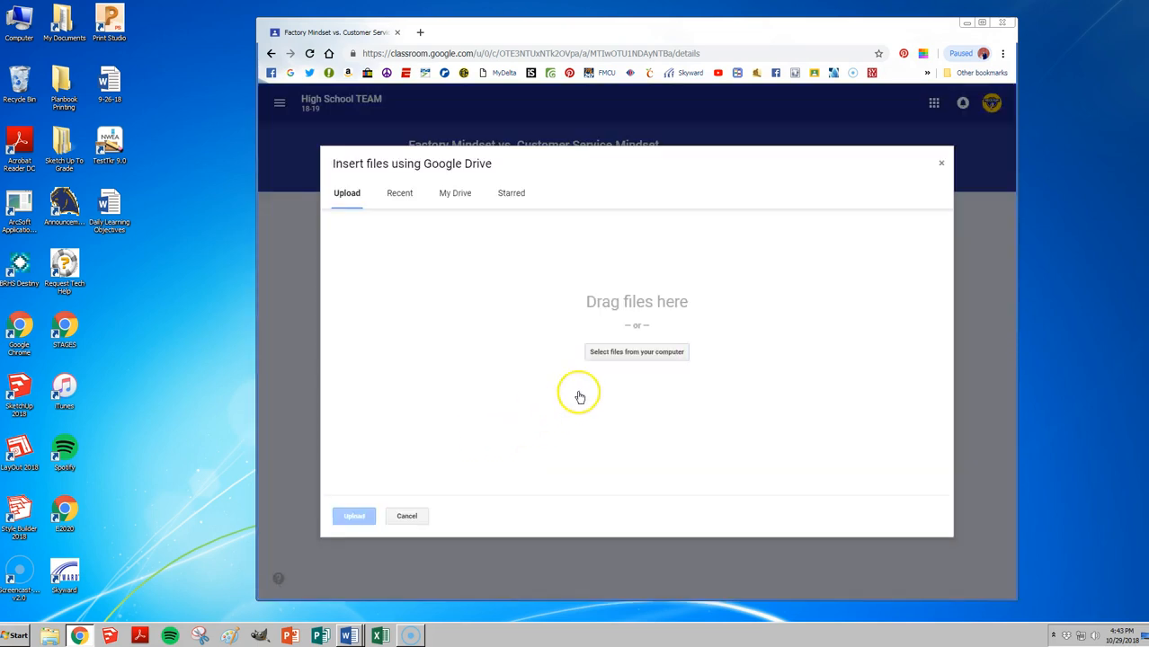
- Add the Lego 1x1 SketchUp file from the Dropbox folder to the upload list
{"action": "left_click", "coordinate": [640, 357]}
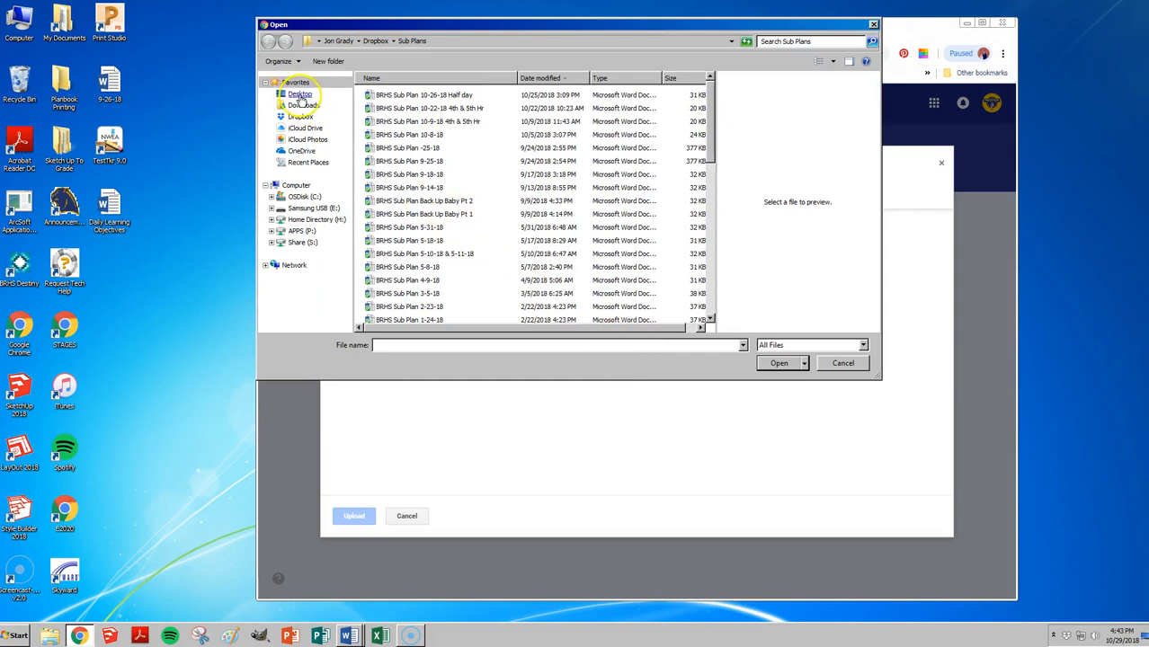
{"action": "left_click", "coordinate": [301, 117]}
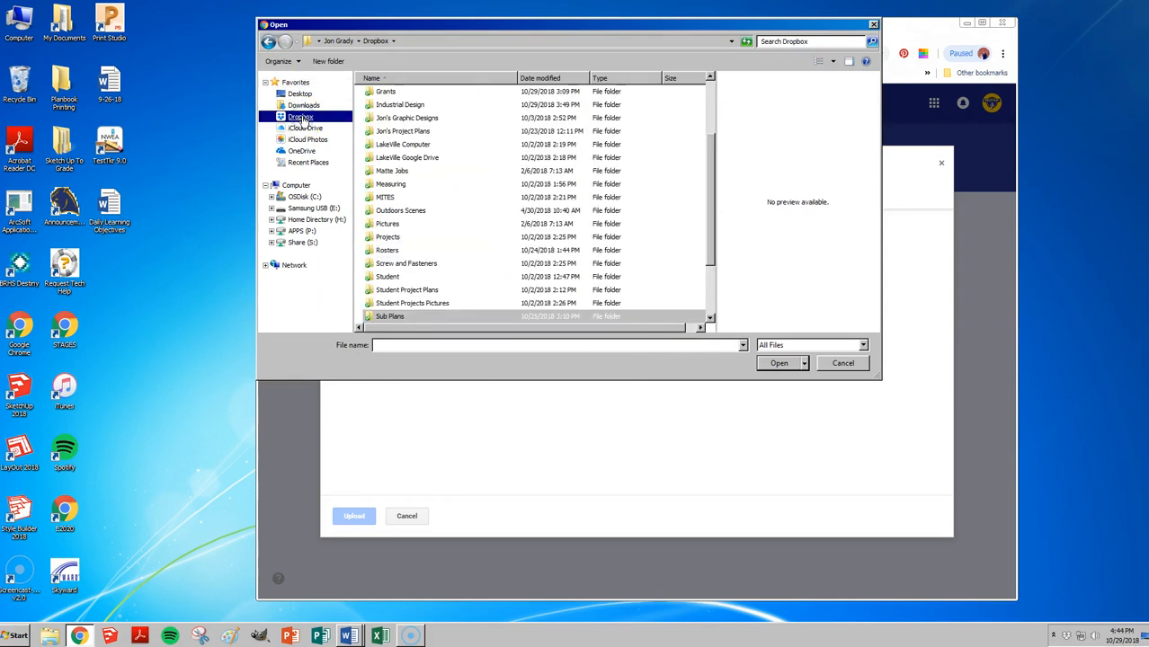
{"action": "left_click_drag", "start_coordinate": [707, 184], "coordinate": [725, 249]}
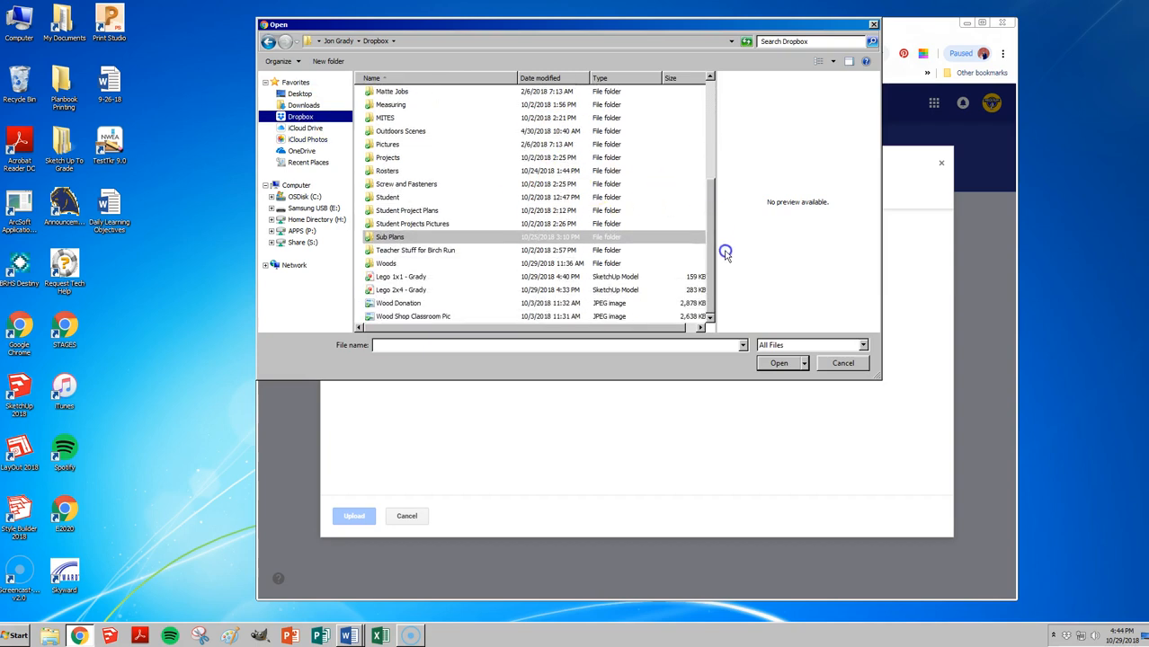
{"action": "left_click", "coordinate": [403, 278]}
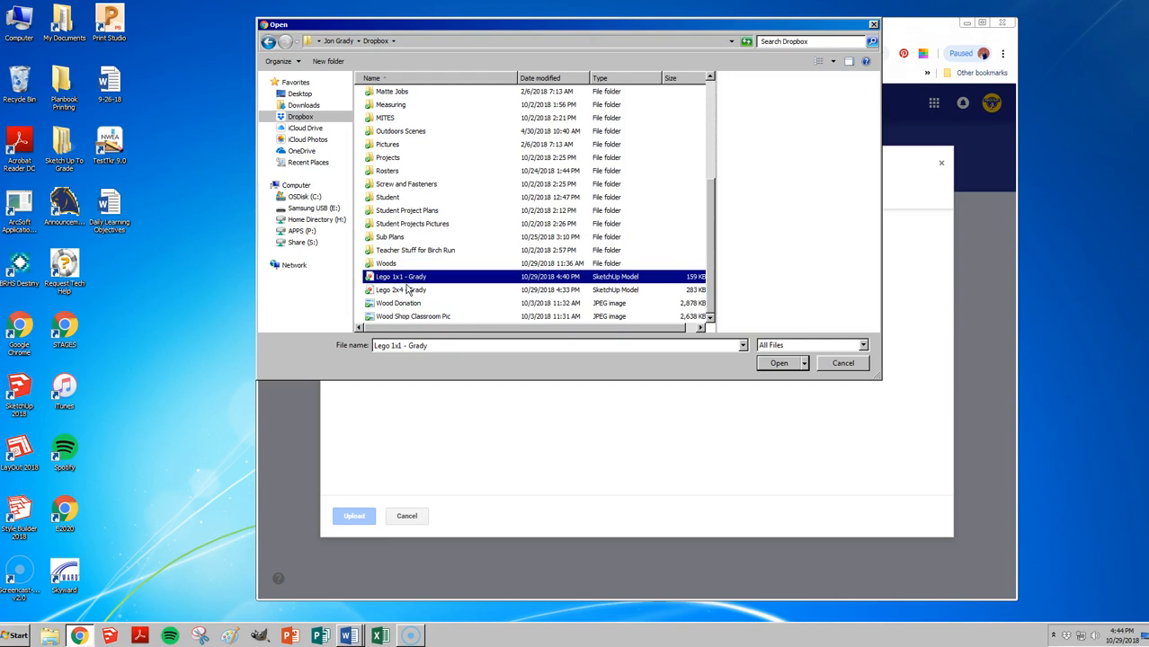
{"action": "left_click", "coordinate": [775, 365]}
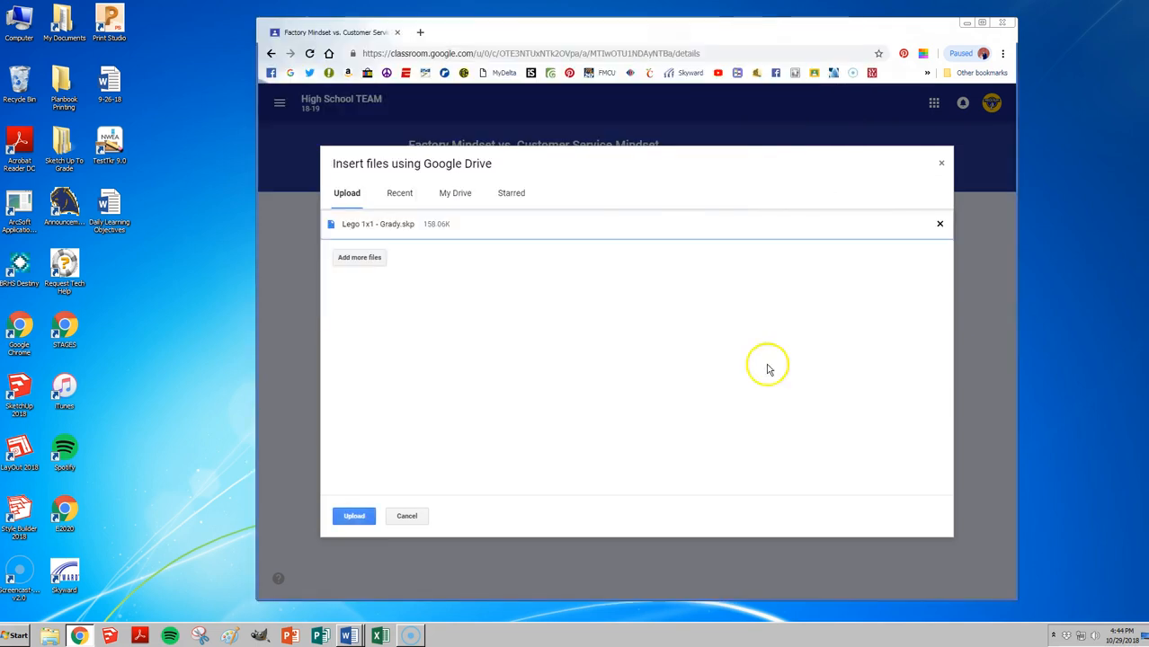
- Add the Lego 2x4 SketchUp file to the upload list as well, and remove both files from the list
{"action": "left_click", "coordinate": [359, 257]}
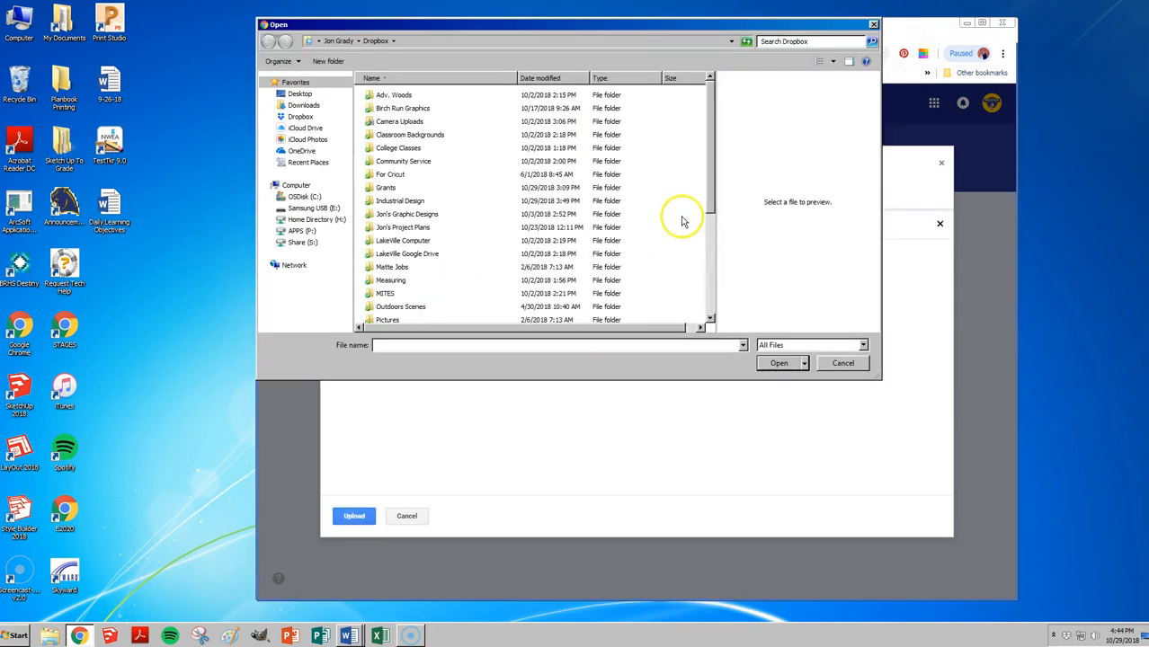
{"action": "left_click", "coordinate": [713, 306]}
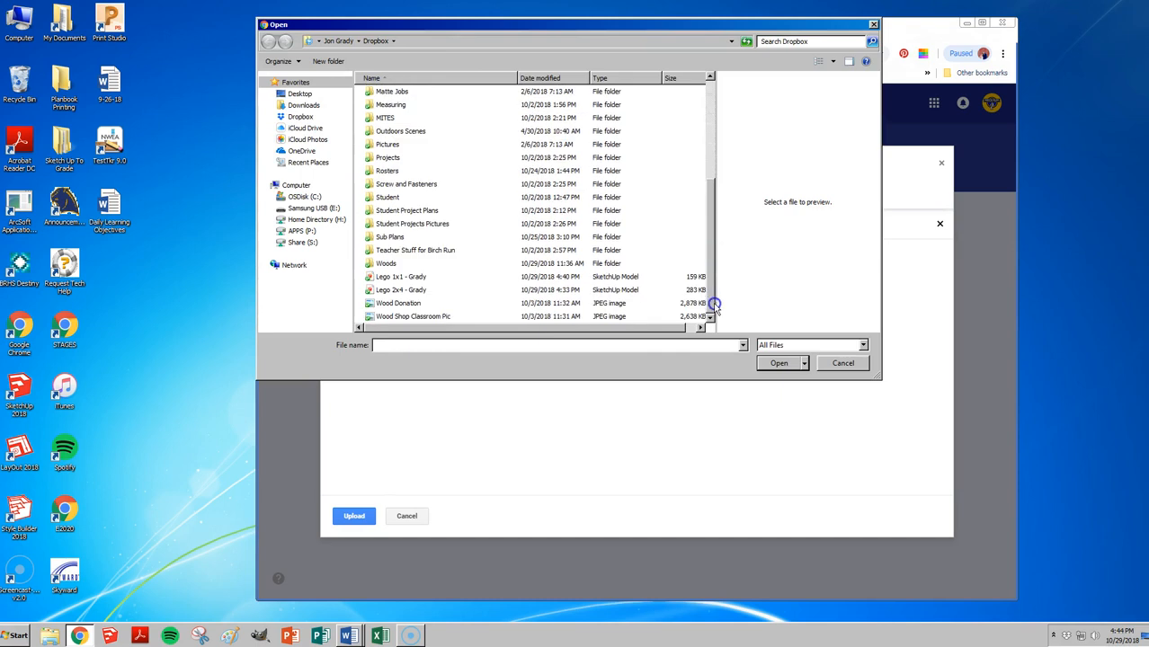
{"action": "left_click", "coordinate": [422, 290]}
{"action": "left_click", "coordinate": [778, 363]}
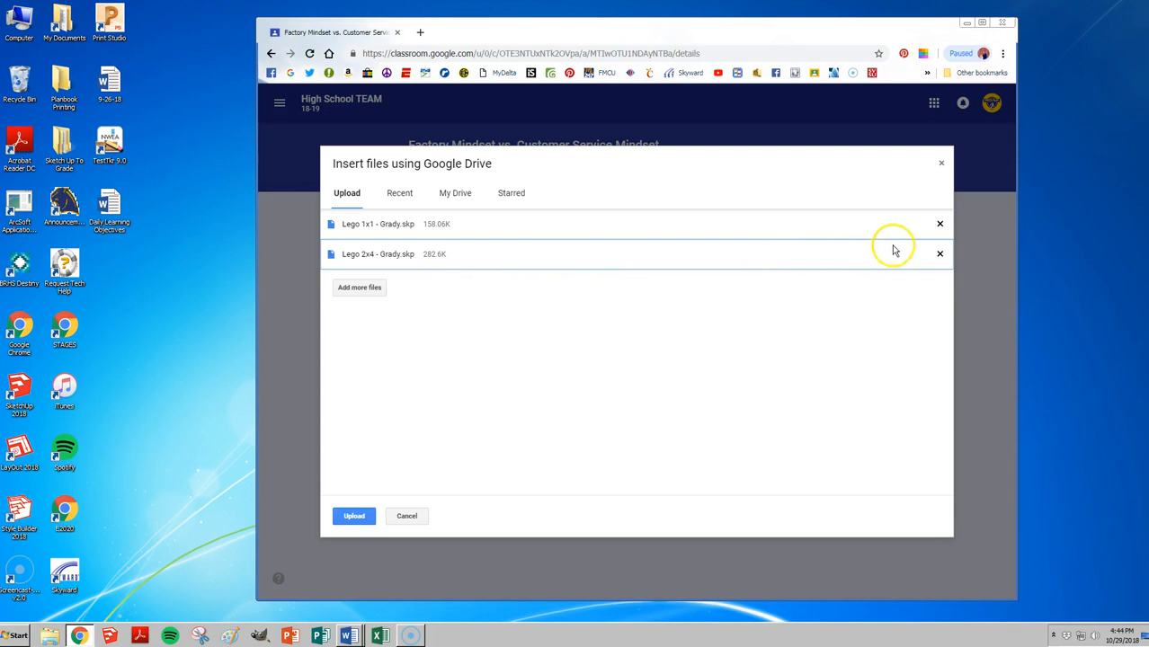
{"action": "left_click", "coordinate": [940, 224]}
{"action": "left_click", "coordinate": [940, 223]}
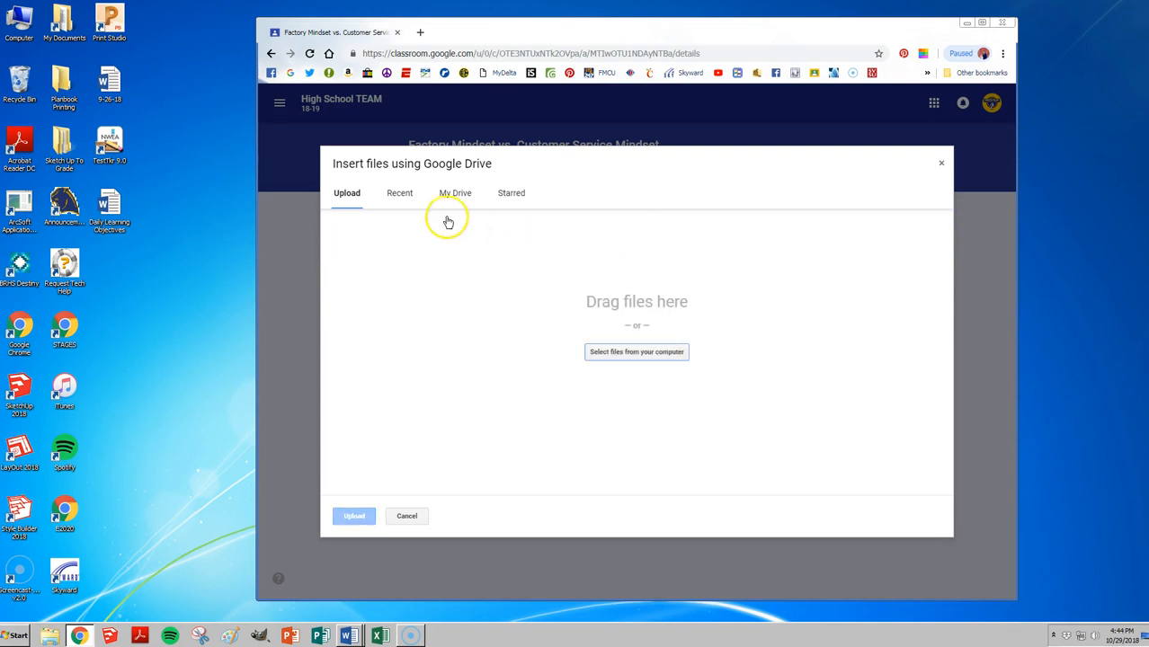
- Select the Lego 1x1 and Lego 2x4 SketchUp files together in the Dropbox folder and add both to the upload list
{"action": "left_click", "coordinate": [635, 354]}
{"action": "left_click_drag", "start_coordinate": [711, 192], "coordinate": [710, 319]}
{"action": "left_click", "coordinate": [401, 276]}
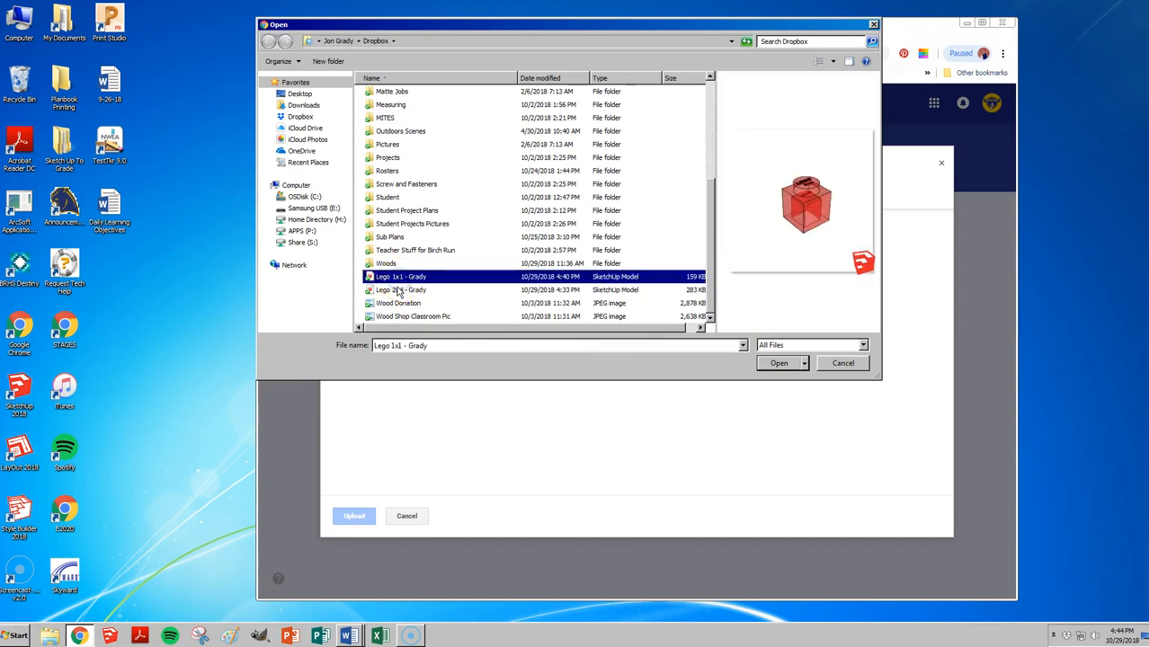
{"action": "left_click", "coordinate": [398, 290], "text": "shift"}
{"action": "left_click", "coordinate": [780, 364]}
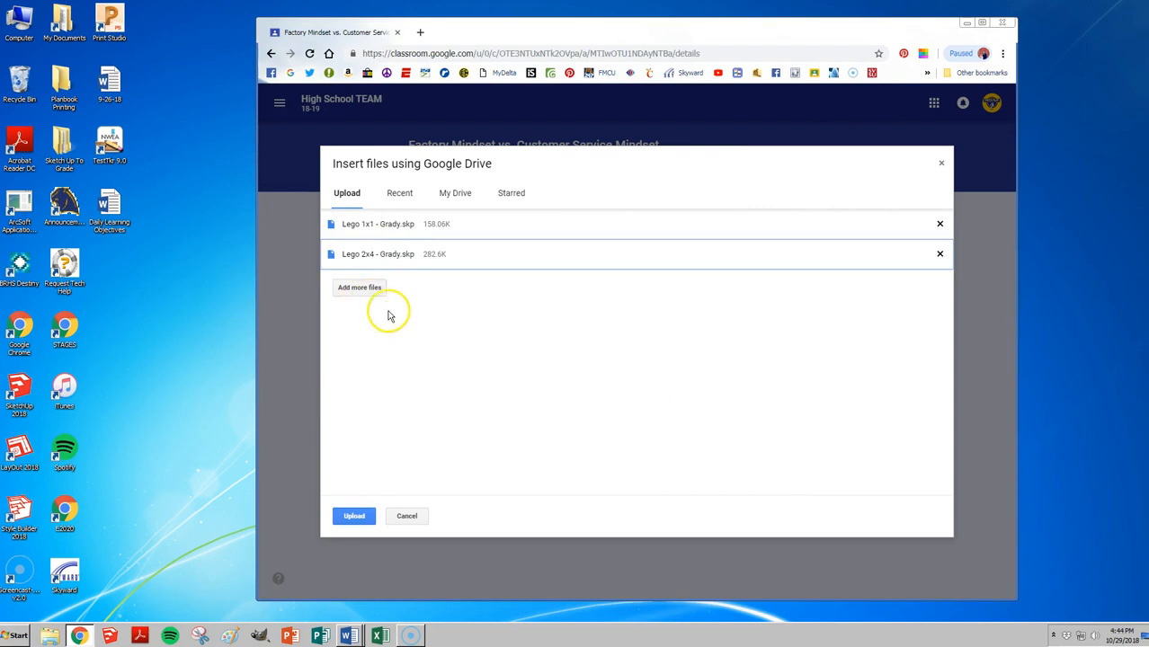
- Upload the two Lego files to the assignment and turn in the work
{"action": "left_click", "coordinate": [349, 518]}
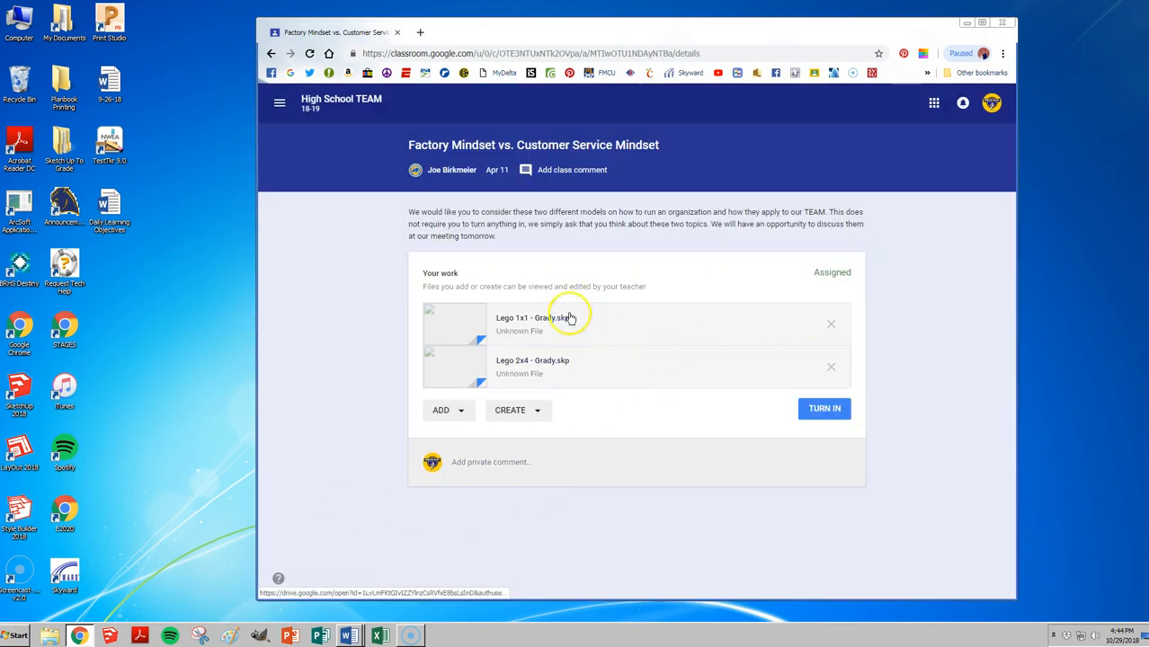
{"action": "left_click", "coordinate": [827, 409]}
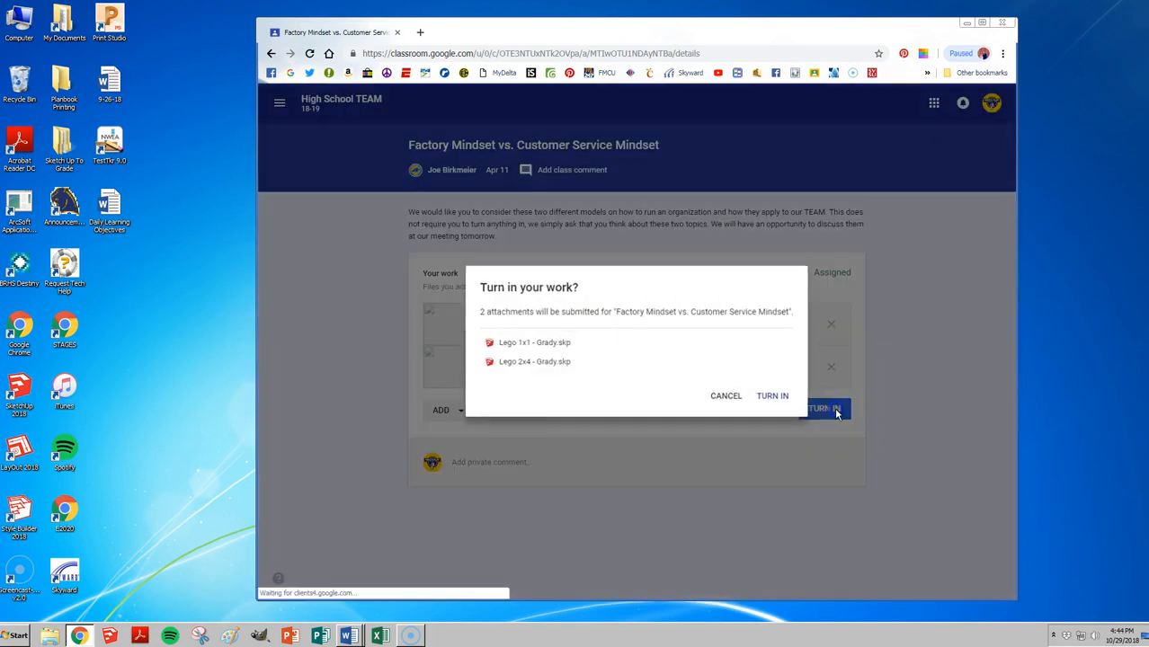
{"action": "left_click", "coordinate": [773, 397]}
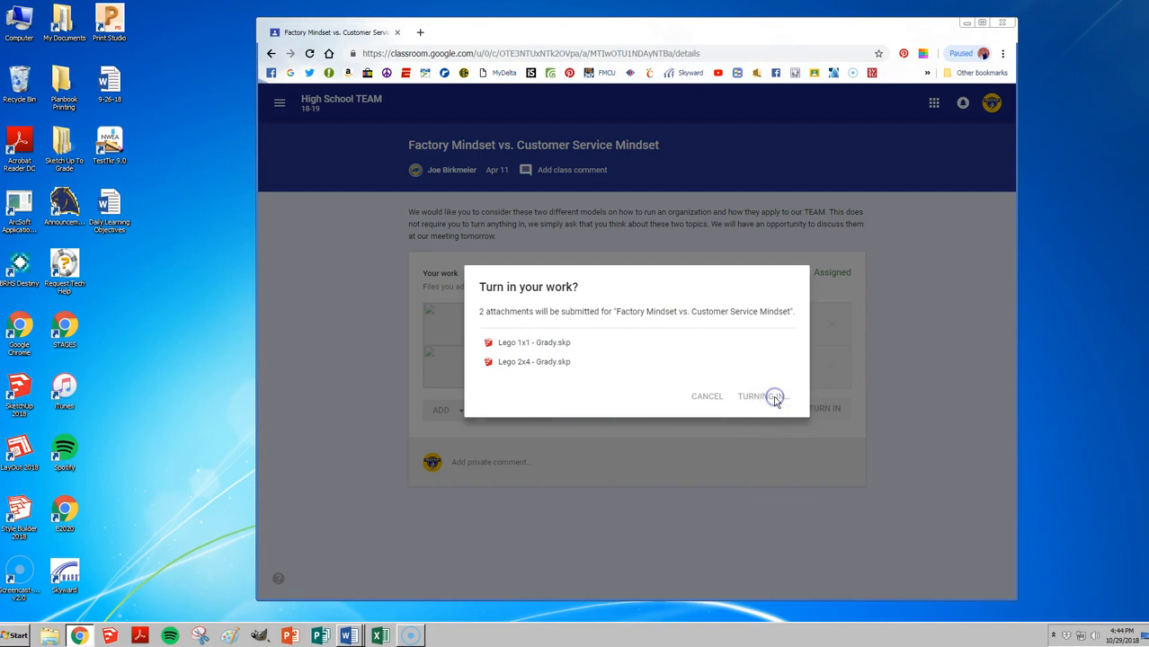